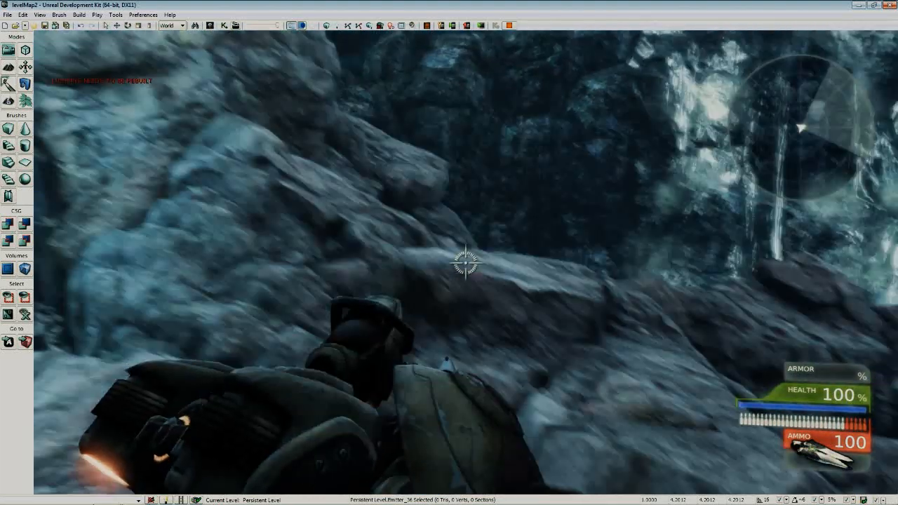
Exit the play test of the waterfall level and save the level
key(Escape)
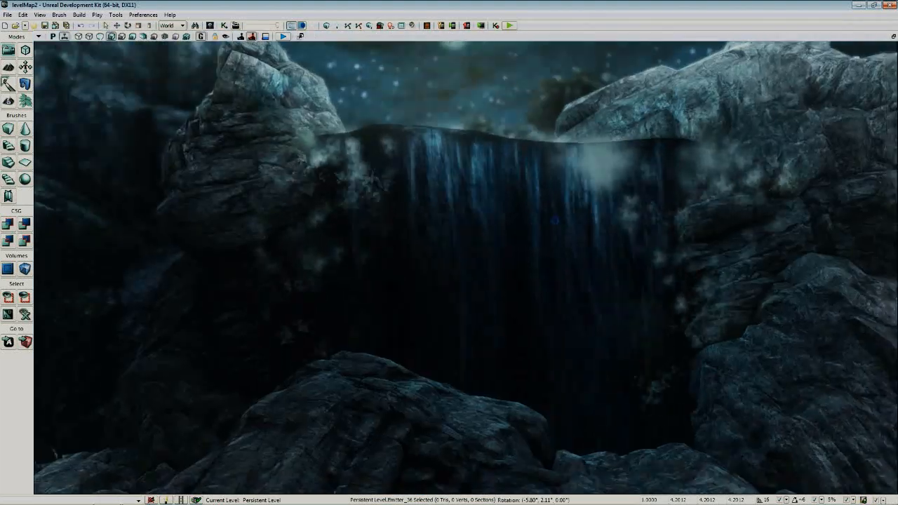
right_drag(555, 221, 652, 272)
key(w)
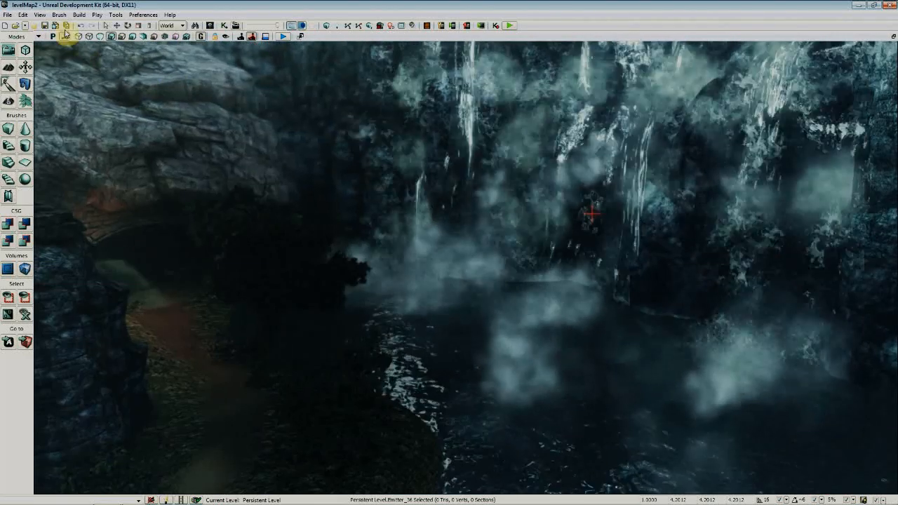
click(45, 26)
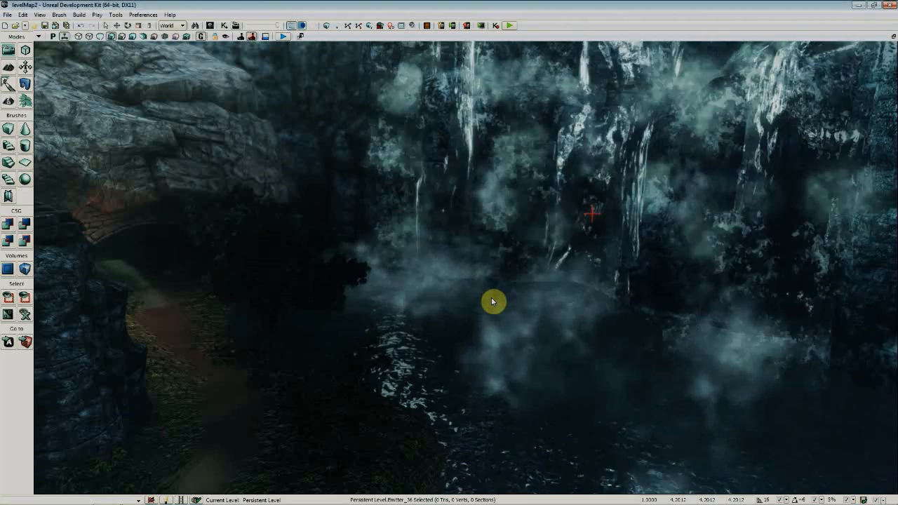
right_drag(463, 291, 507, 217)
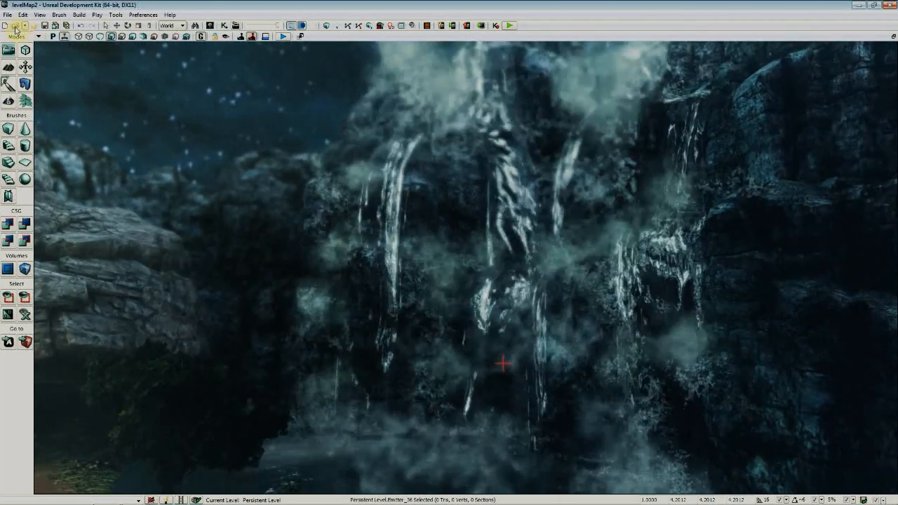
Create a new map from the Morning Lighting template and turn off Game View so the editor icons show
click(12, 26)
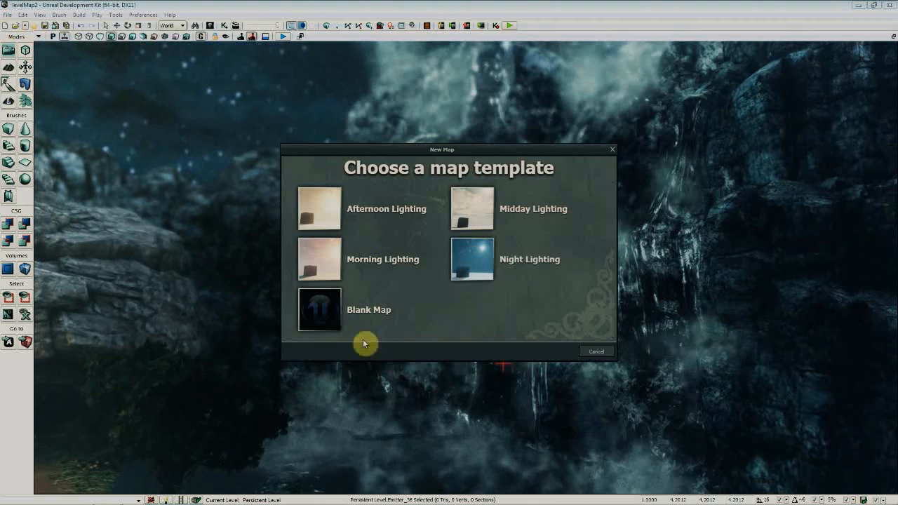
click(317, 258)
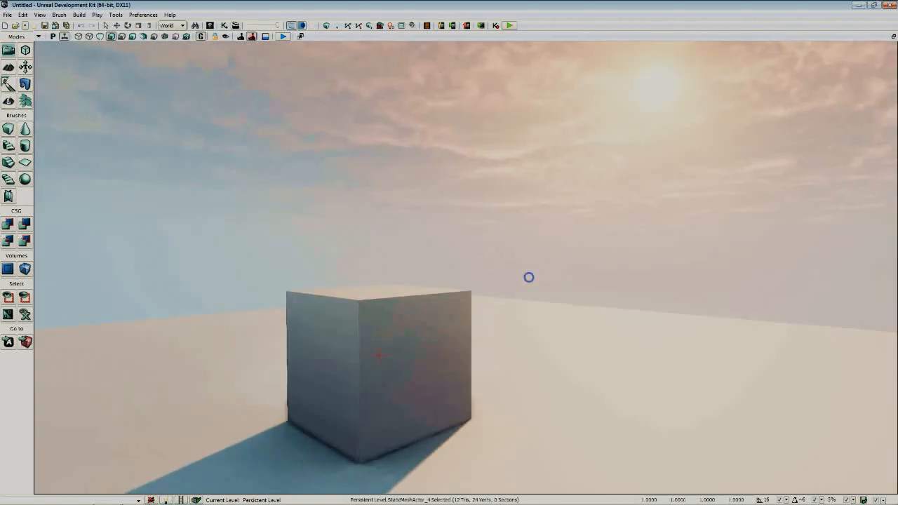
right_drag(529, 278, 509, 323)
click(201, 37)
scroll(391, 117, down, 5)
right_drag(393, 117, 359, 116)
scroll(382, 163, up, 8)
right_drag(359, 148, 337, 40)
scroll(366, 201, down, 6)
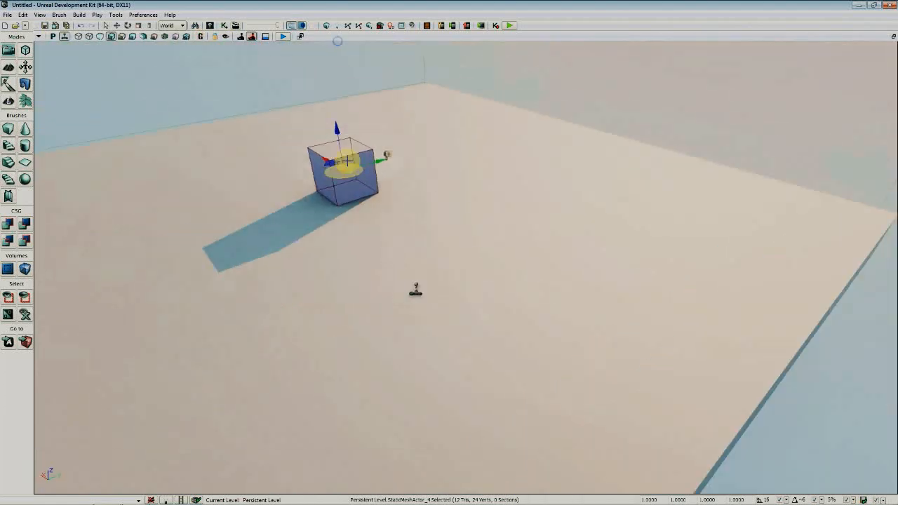
Delete the template's cube mesh and raise the dominant directional light above its original place
click(362, 180)
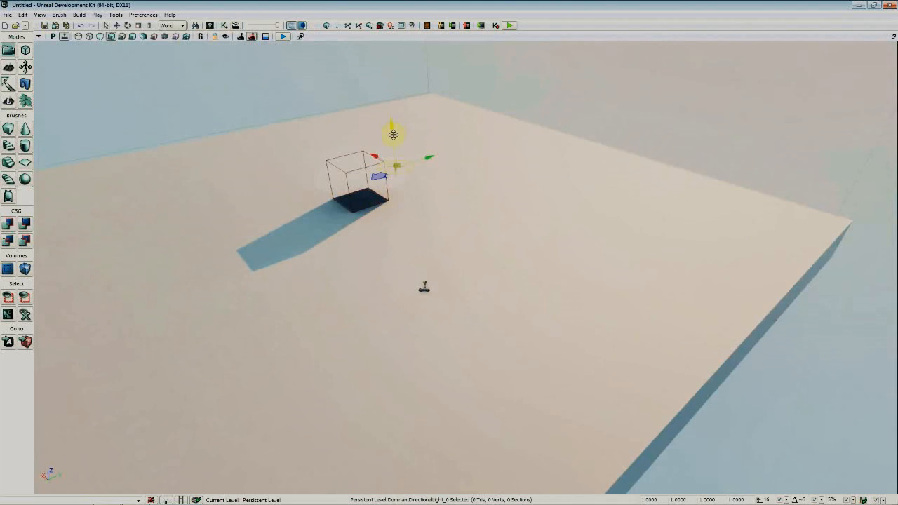
drag(393, 134, 391, 71)
Delete the large flat floor mesh that came with the map template
right_drag(439, 202, 346, 232)
click(439, 288)
key(Delete)
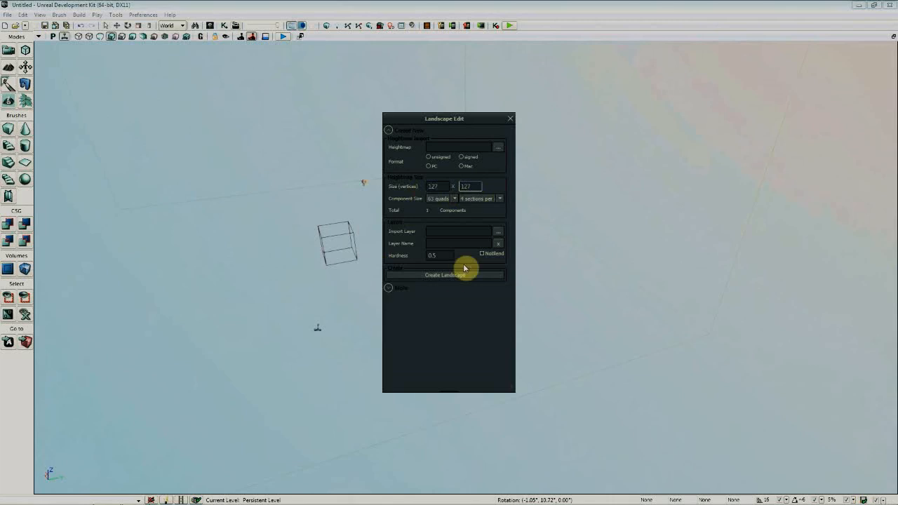
Create a 127 x 127 vertex landscape with 63-quad sections and move the Landscape Edit window aside
click(454, 276)
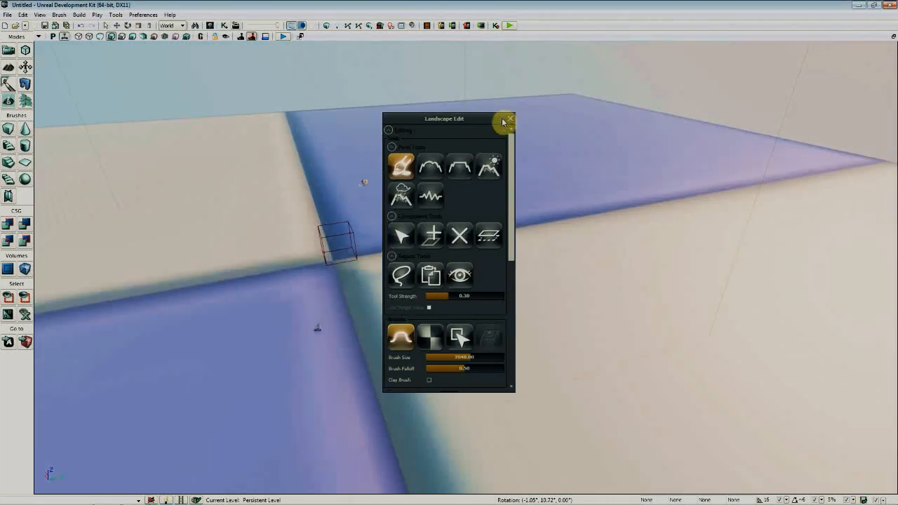
drag(479, 120, 745, 121)
right_drag(506, 159, 401, 220)
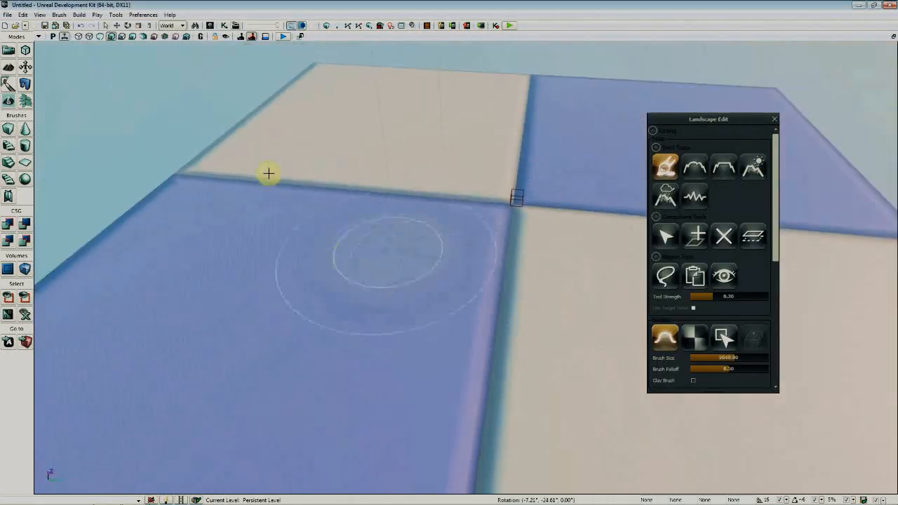
Raise hills along the outer edges of the landscape with the Paint tool at strength 0.30 and brush size 2048
right_drag(280, 276, 200, 302)
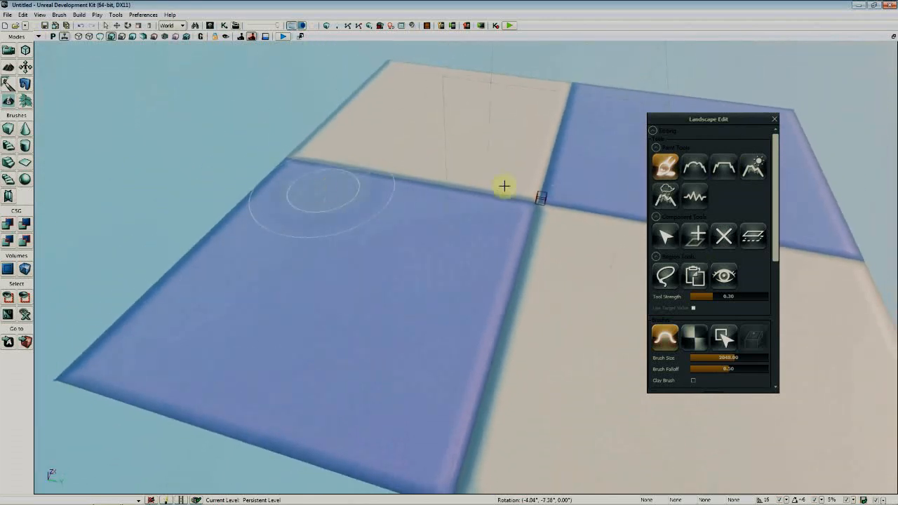
mouse_move(301, 210)
mouse_down()
mouse_move(311, 239)
mouse_move(424, 79)
mouse_move(343, 139)
mouse_up()
drag(321, 252, 339, 313)
right_drag(340, 312, 359, 327)
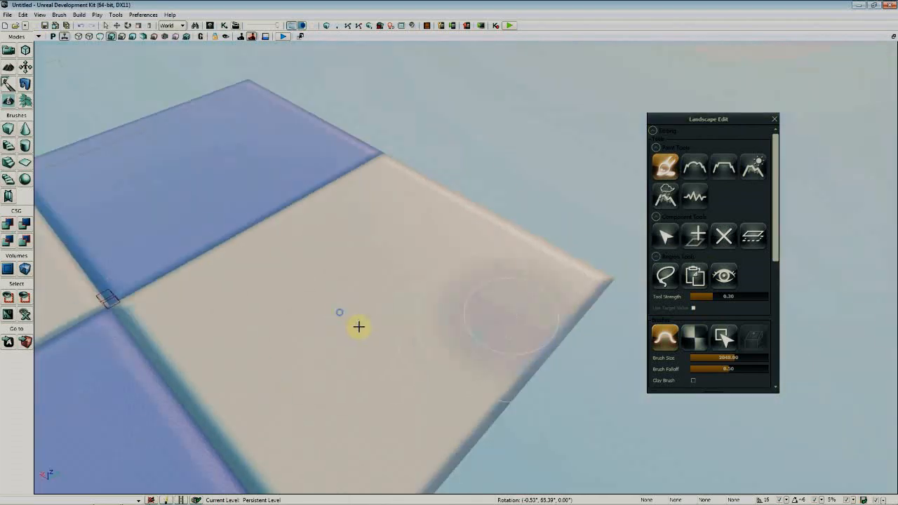
mouse_move(358, 326)
mouse_down()
mouse_move(491, 294)
mouse_move(391, 182)
mouse_move(229, 80)
mouse_move(395, 239)
mouse_move(469, 234)
mouse_move(308, 141)
mouse_move(385, 218)
mouse_move(458, 248)
mouse_up()
right_drag(410, 260, 351, 260)
mouse_move(343, 299)
mouse_down()
mouse_move(379, 198)
mouse_move(433, 190)
mouse_move(292, 310)
mouse_up()
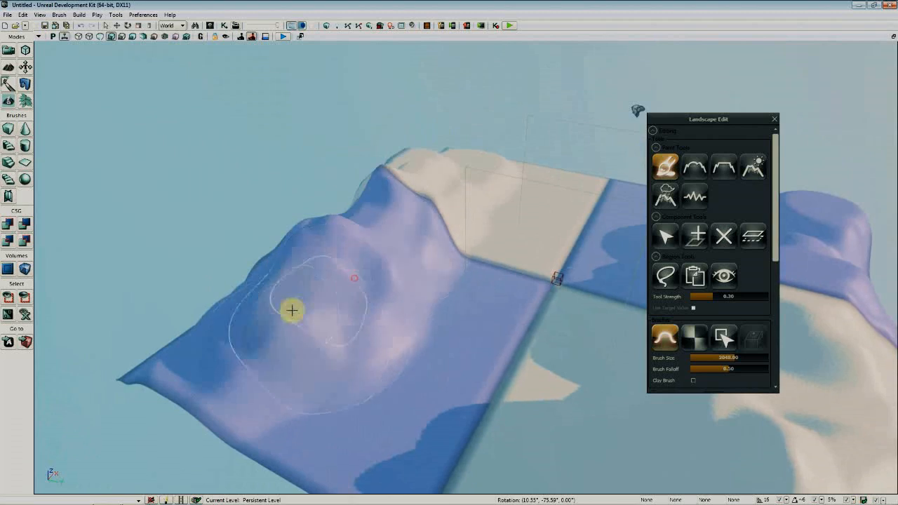
Paint further ridges and peaks around the landscape's sides, keeping a low valley at the center
right_drag(426, 313, 484, 306)
mouse_move(484, 246)
right_down()
mouse_move(512, 211)
mouse_move(485, 248)
right_up()
key(w)
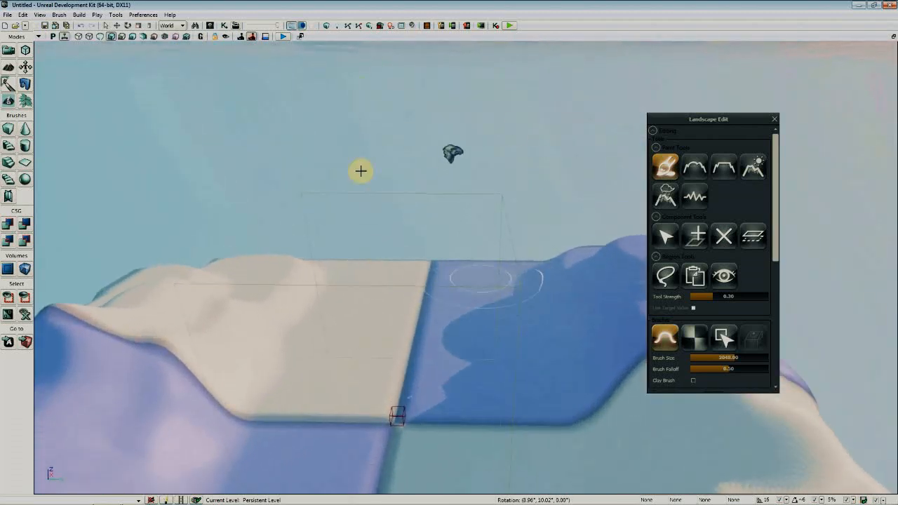
right_drag(470, 285, 618, 213)
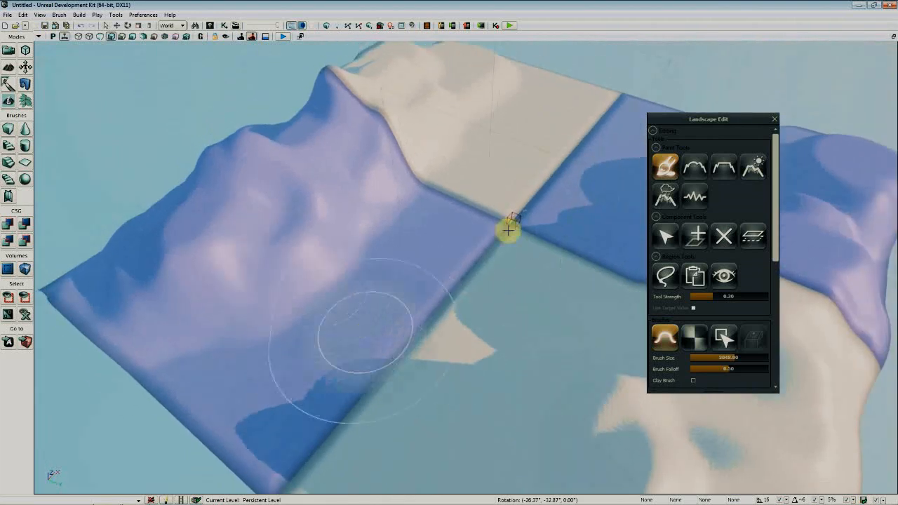
right_drag(386, 313, 535, 350)
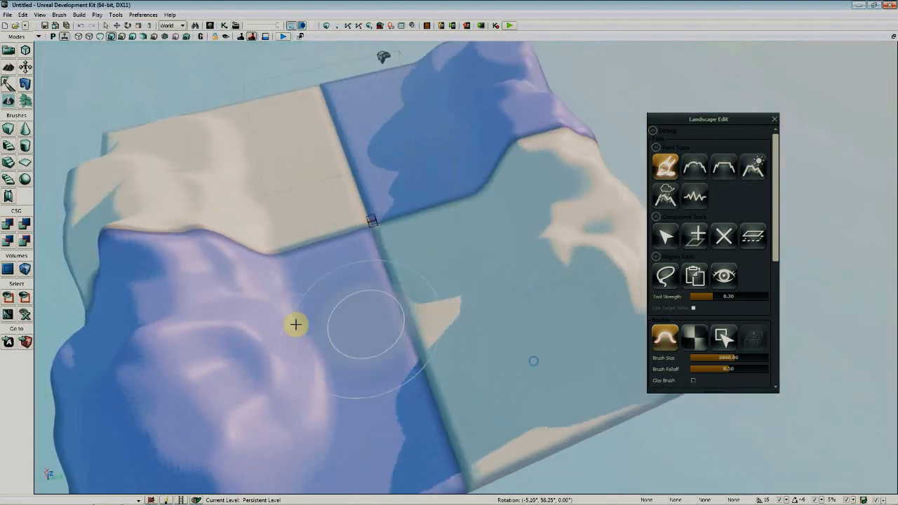
mouse_move(311, 241)
right_down()
mouse_move(276, 282)
mouse_move(225, 285)
right_up()
mouse_move(225, 285)
ctrl+mouse_down()
mouse_move(285, 381)
mouse_move(394, 284)
mouse_move(559, 225)
mouse_move(553, 317)
ctrl+mouse_up()
right_drag(484, 264, 454, 273)
mouse_move(478, 204)
ctrl+mouse_down()
mouse_move(444, 219)
mouse_move(594, 400)
mouse_move(385, 233)
mouse_move(341, 356)
mouse_move(385, 357)
ctrl+mouse_up()
right_drag(385, 358, 377, 344)
mouse_move(377, 344)
ctrl+mouse_down()
mouse_move(341, 173)
mouse_move(437, 383)
mouse_move(441, 371)
ctrl+mouse_up()
right_drag(442, 371, 456, 345)
mouse_move(549, 373)
ctrl+mouse_down()
mouse_move(373, 206)
mouse_move(637, 381)
ctrl+mouse_up()
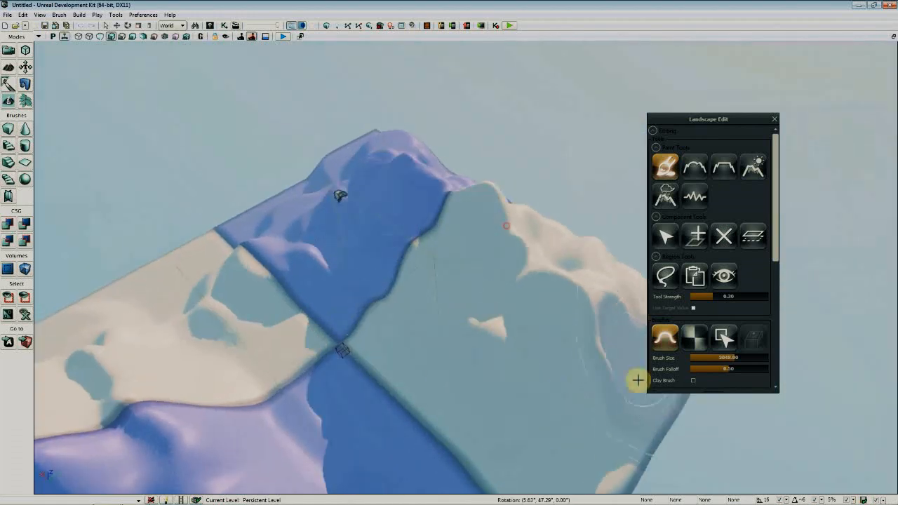
mouse_move(475, 360)
right_down()
mouse_move(450, 381)
mouse_move(484, 356)
right_up()
Smooth the sculpted mountain ridges with the Smooth tool at strength 0.30 and Detail Smooth enabled
click(695, 169)
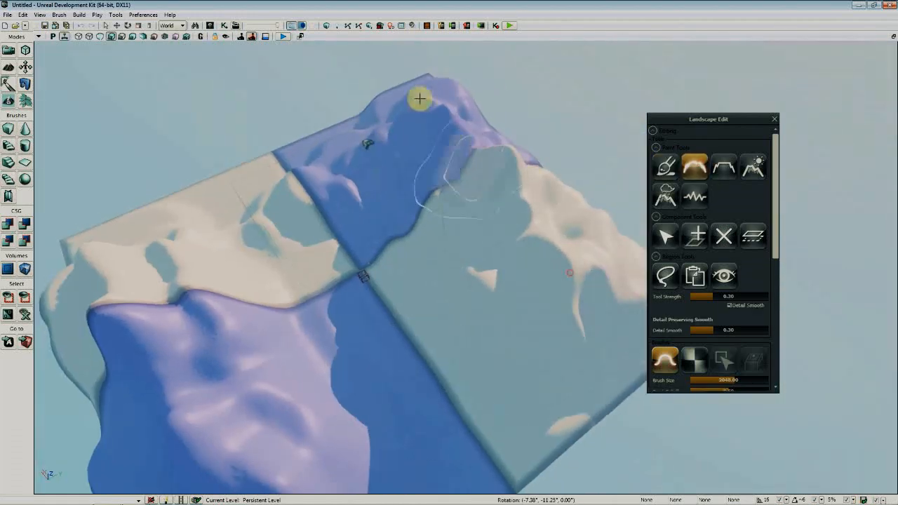
mouse_move(494, 241)
ctrl+mouse_down()
mouse_move(445, 150)
mouse_move(423, 166)
mouse_move(315, 194)
mouse_move(330, 217)
ctrl+mouse_up()
ctrl+drag(573, 271, 599, 269)
right_drag(599, 269, 538, 322)
scroll(538, 323, down, 2)
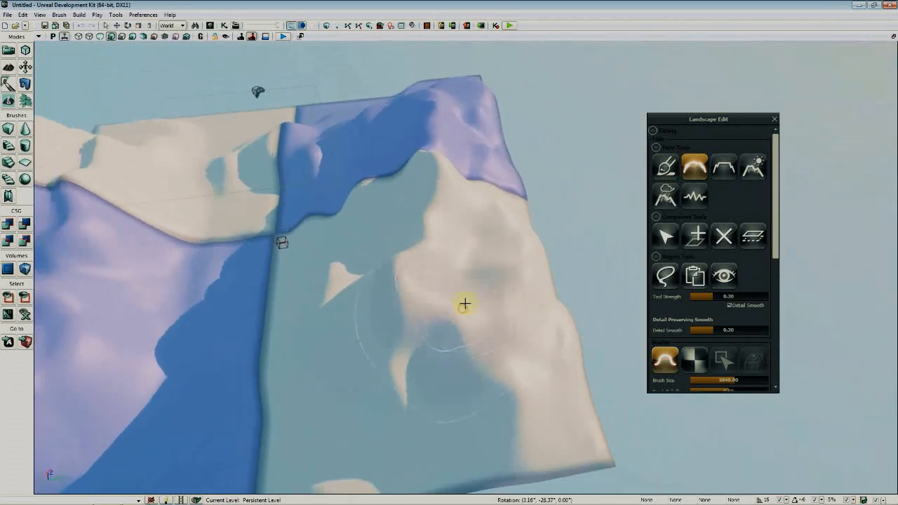
right_drag(464, 304, 451, 307)
right_drag(452, 238, 491, 234)
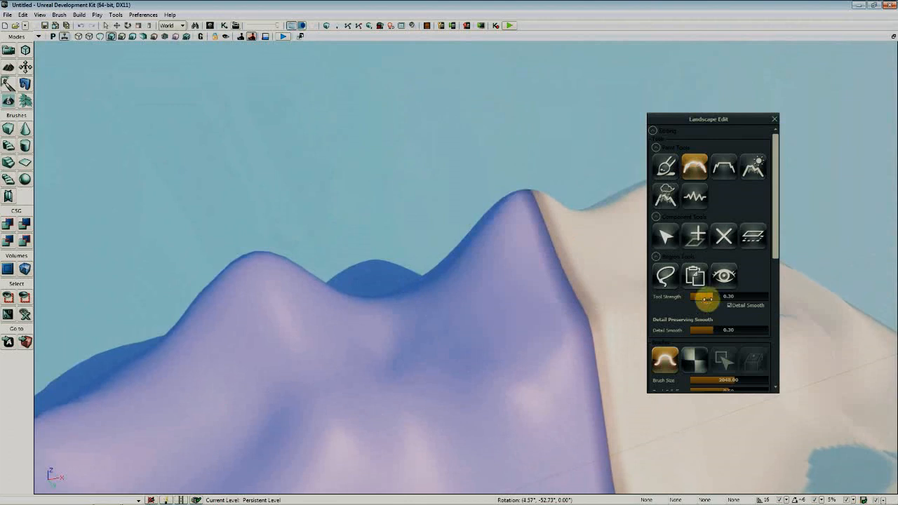
Set the Smooth tool's strength to 0.55 and soften the mountain slopes further
drag(707, 299, 733, 298)
mouse_move(539, 249)
ctrl+mouse_down()
mouse_move(538, 218)
mouse_move(636, 236)
mouse_move(551, 251)
mouse_move(266, 260)
mouse_move(313, 327)
mouse_move(263, 369)
mouse_move(391, 342)
mouse_move(367, 361)
ctrl+mouse_up()
right_drag(367, 361, 445, 319)
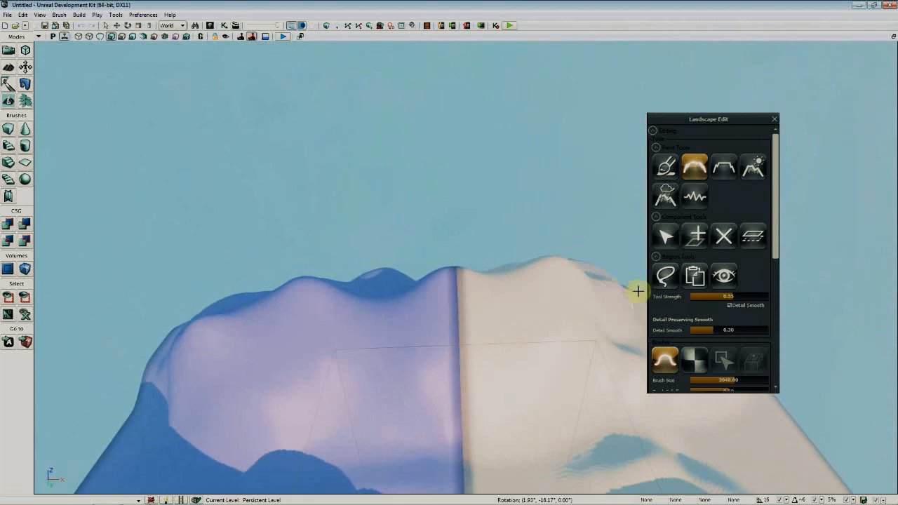
Check the sculpted terrain from several sides and close the Landscape Edit window
right_drag(493, 328, 491, 210)
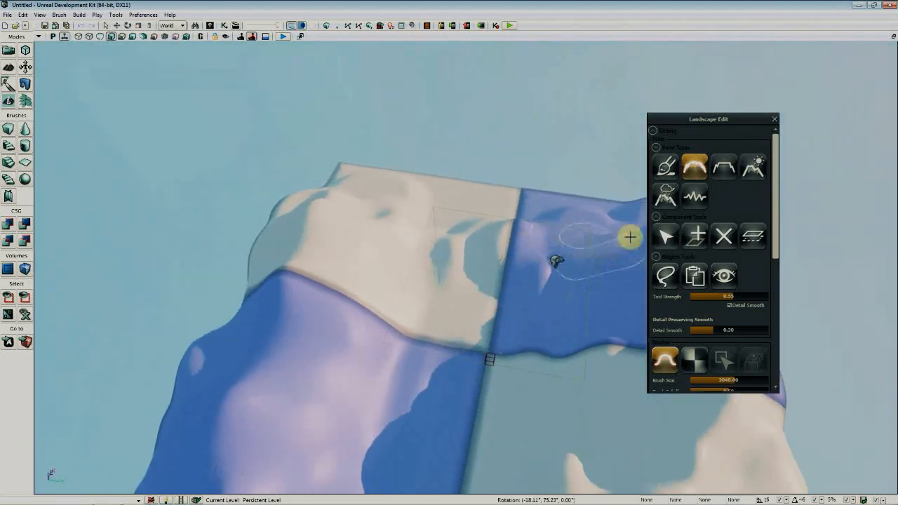
right_drag(531, 251, 499, 299)
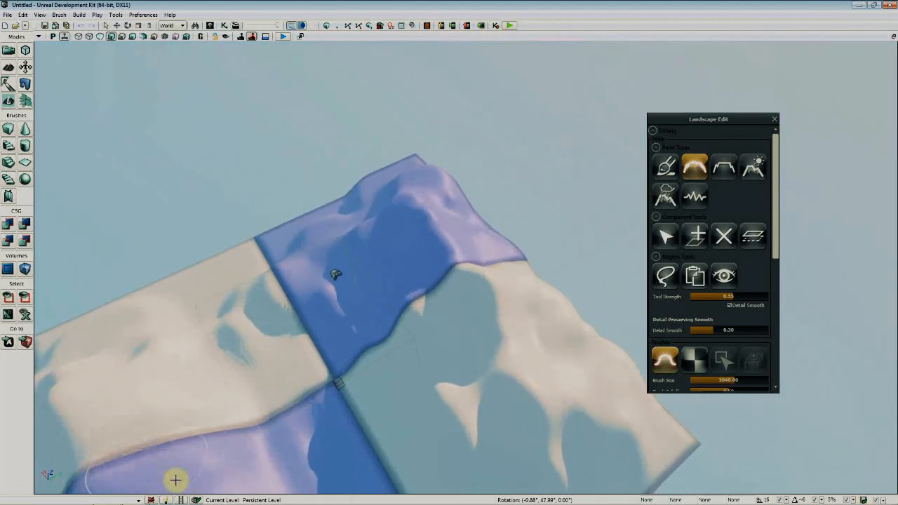
right_drag(176, 479, 356, 376)
right_drag(463, 343, 376, 111)
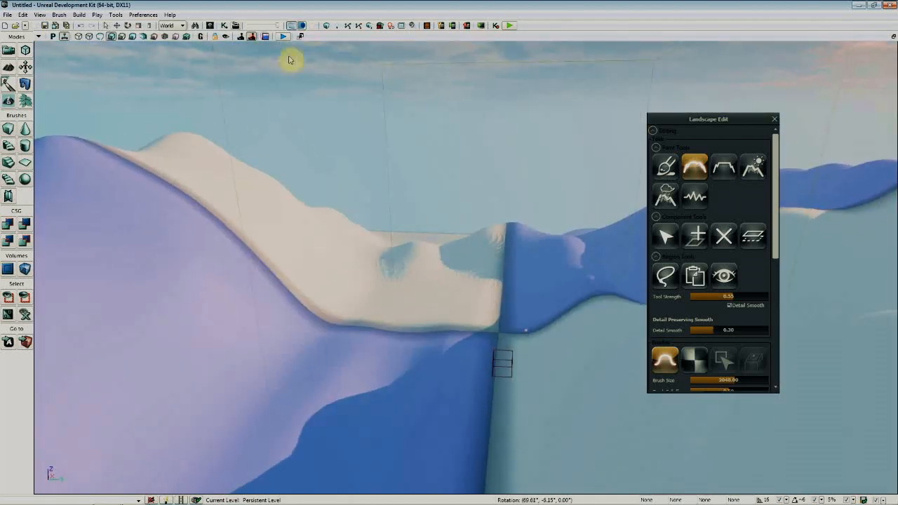
right_drag(458, 215, 550, 106)
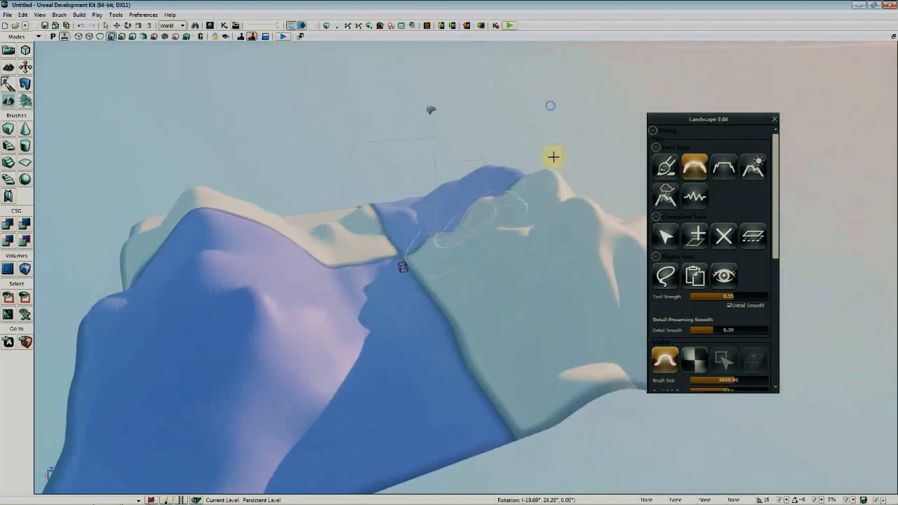
click(776, 118)
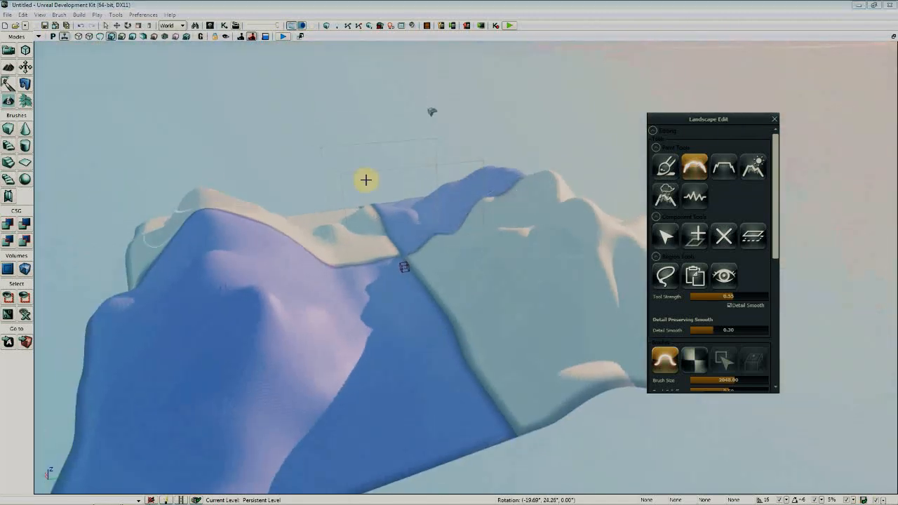
click(776, 116)
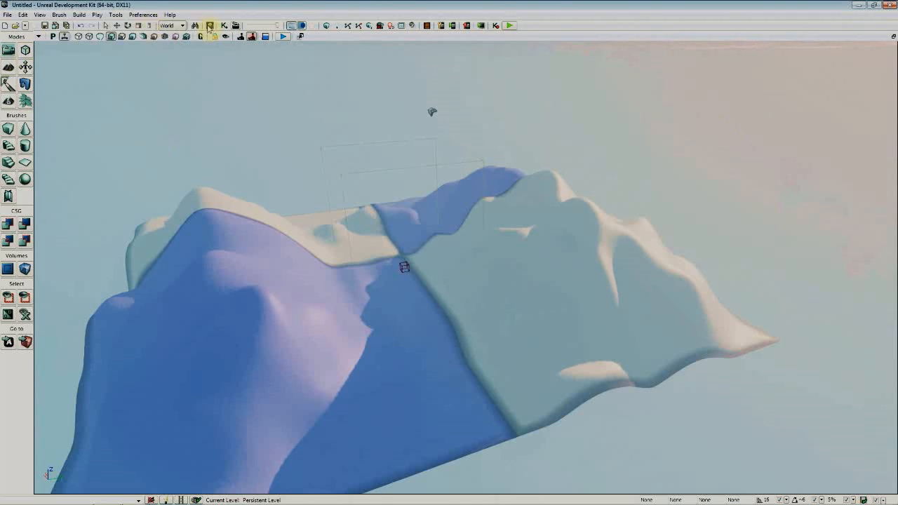
Open the Content Browser with all assets listed and widen it for browsing
click(209, 26)
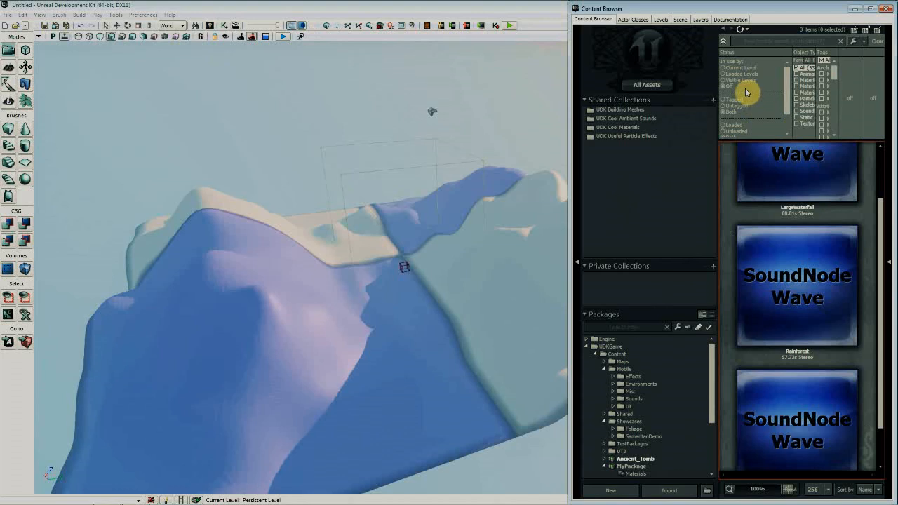
click(665, 85)
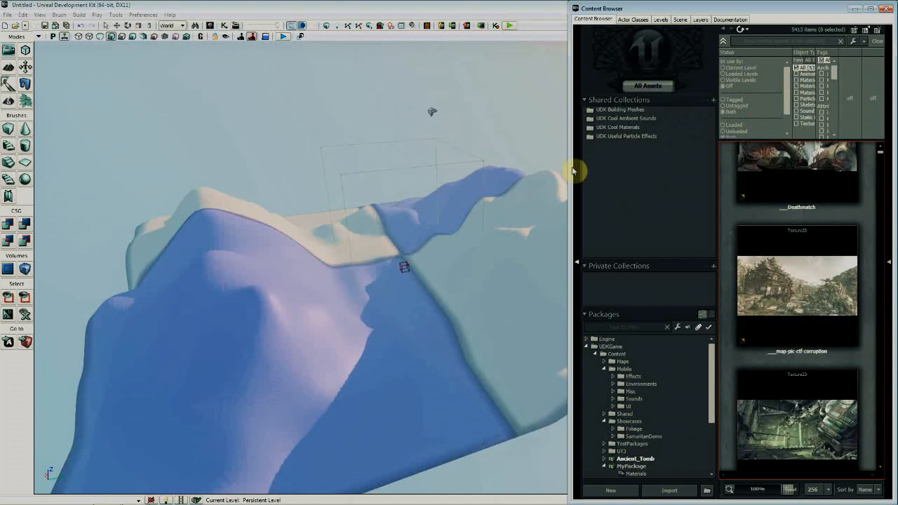
drag(500, 174, 413, 182)
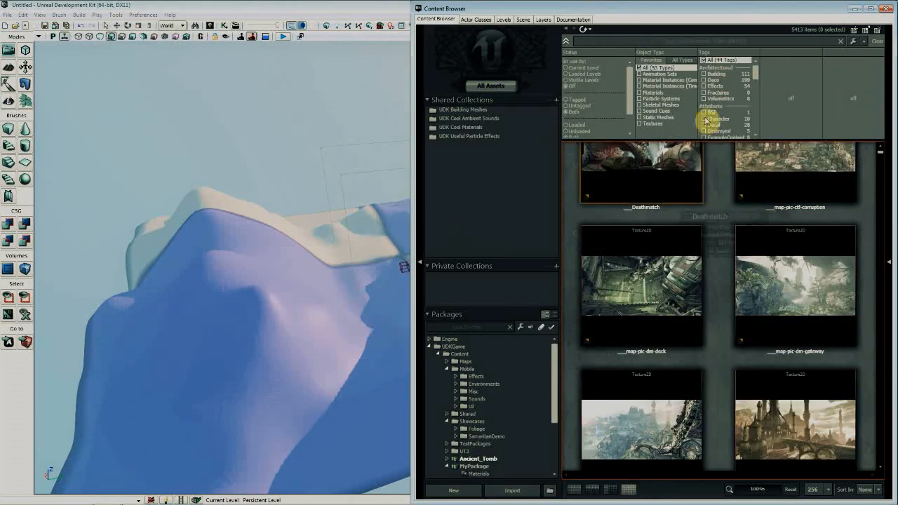
Search for "water" among static meshes and place the S_UN_Liquid_SM_Waterfall_01 mesh on the terrain near the valley
click(600, 42)
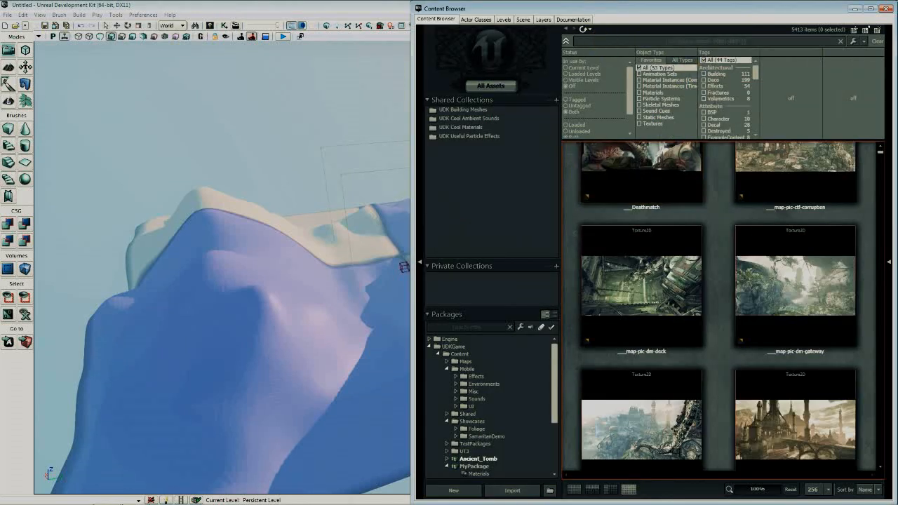
text(water)
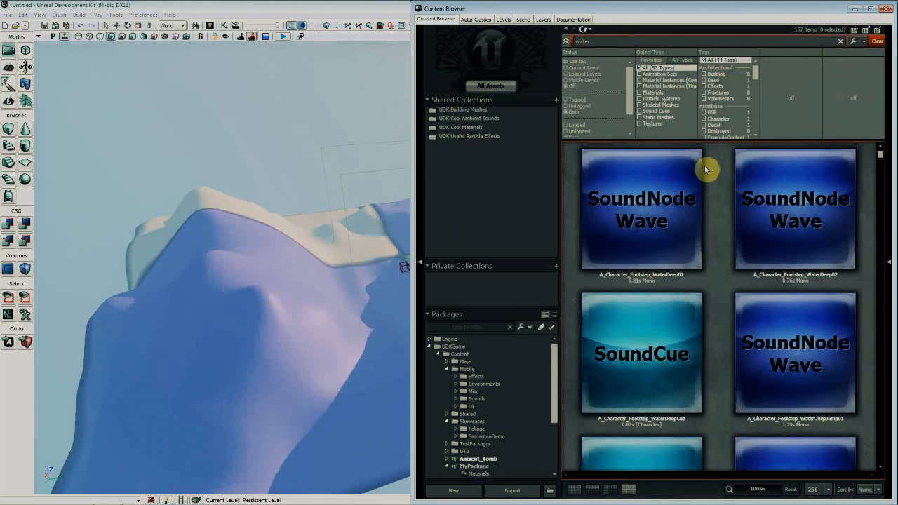
click(665, 120)
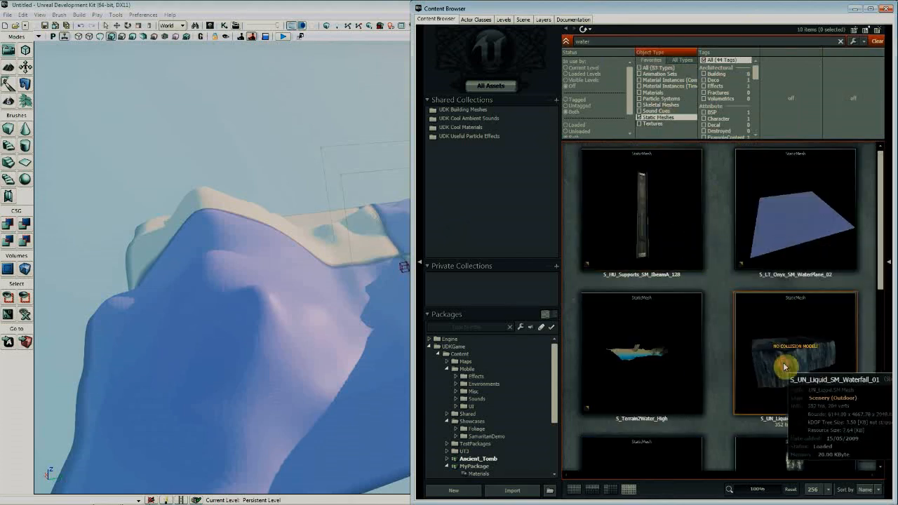
drag(777, 361, 377, 237)
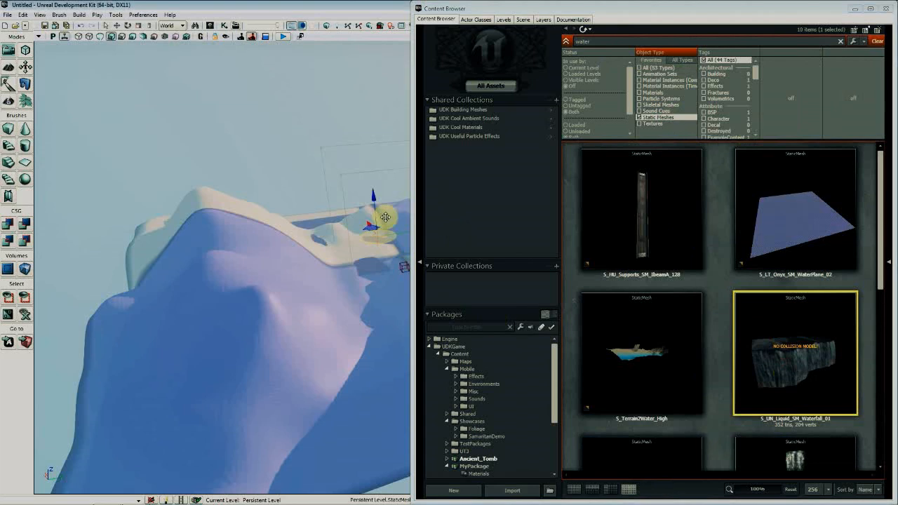
Raise the waterfall mesh higher above the terrain and clear the asset selection
drag(375, 203, 372, 133)
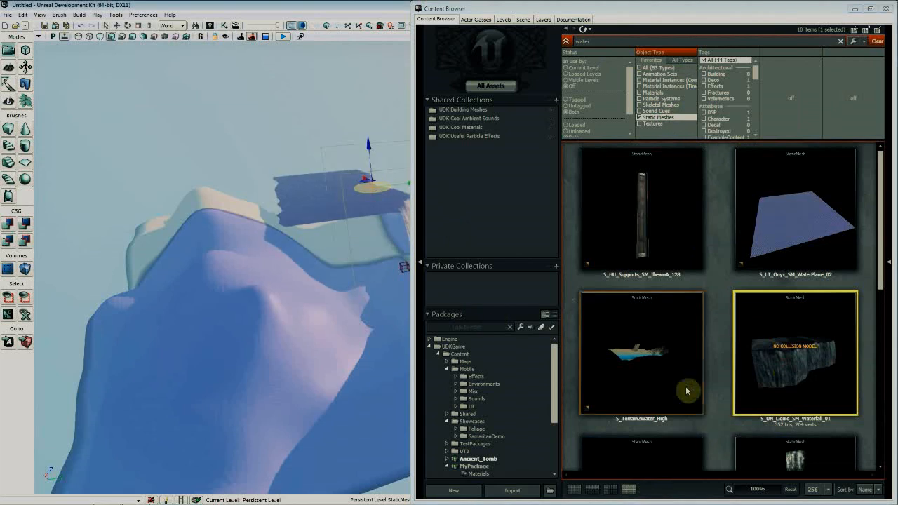
click(728, 394)
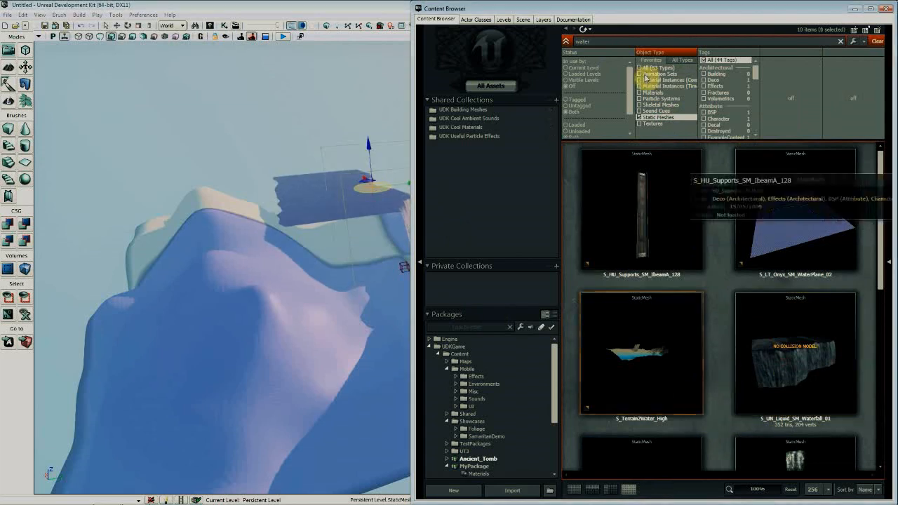
Filter the "water" assets to particle systems and place P_WaterSplash_01 on the valley floor
click(653, 100)
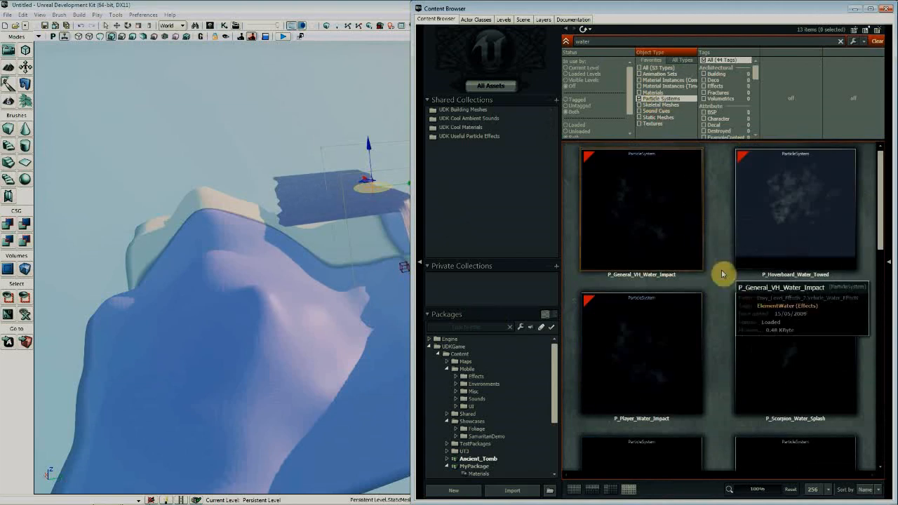
right_drag(382, 237, 435, 259)
key(w)
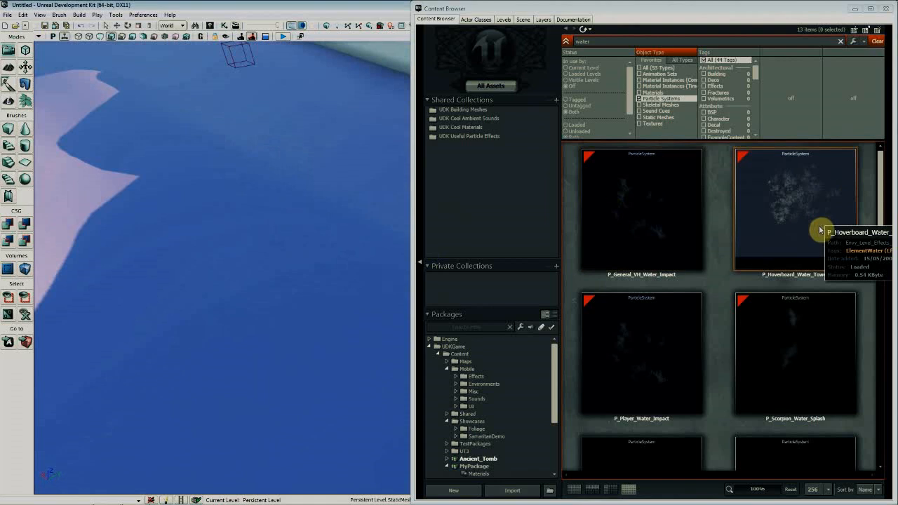
scroll(719, 316, down, 3)
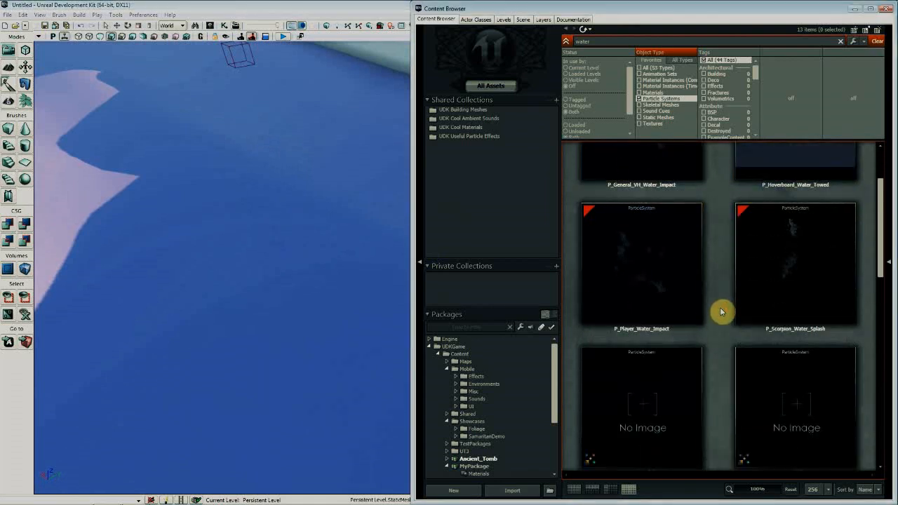
scroll(723, 363, up, 1)
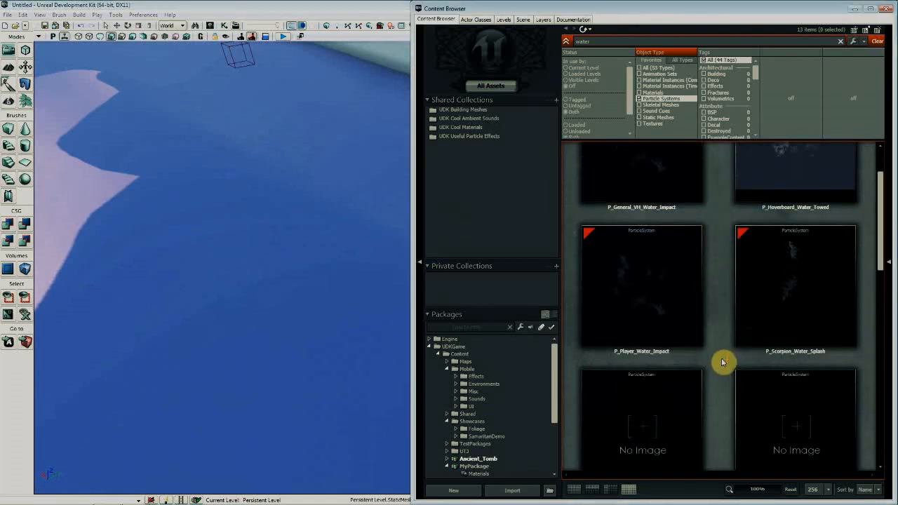
scroll(719, 314, down, 8)
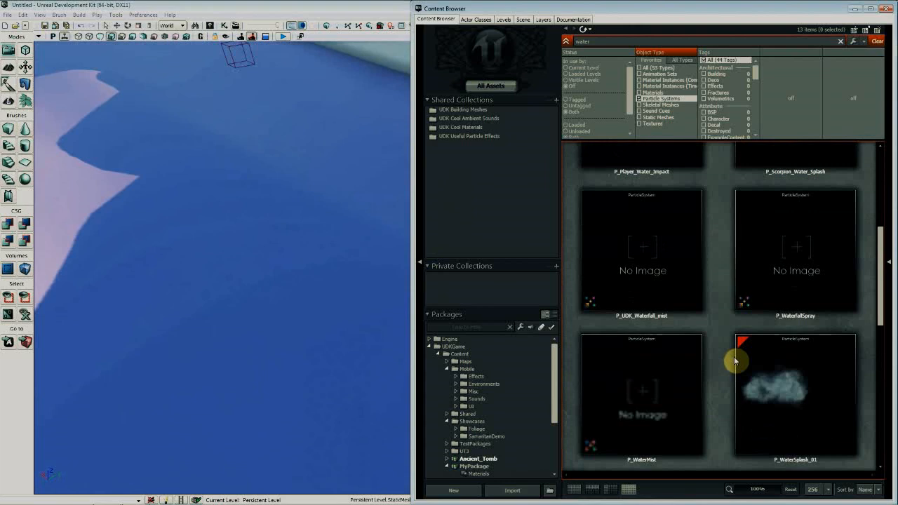
scroll(737, 360, down, 2)
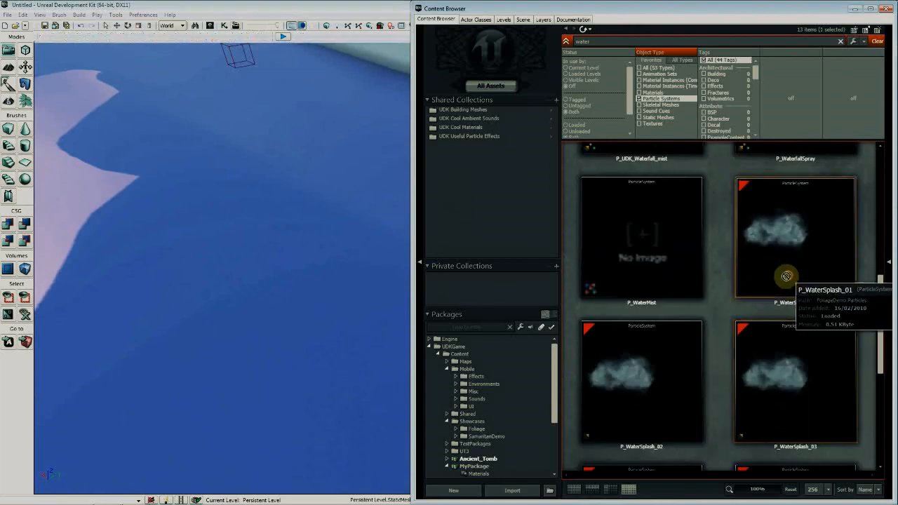
click(784, 281)
drag(323, 330, 321, 325)
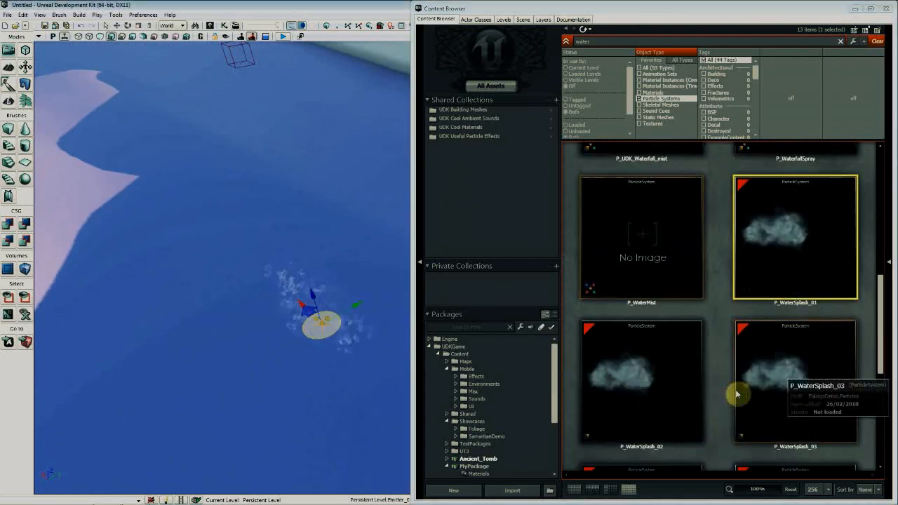
Try P_WaterSplash_02 and P_WaterSplash_03 beside the first splash emitter, deleting each one again
click(712, 395)
drag(383, 242, 383, 244)
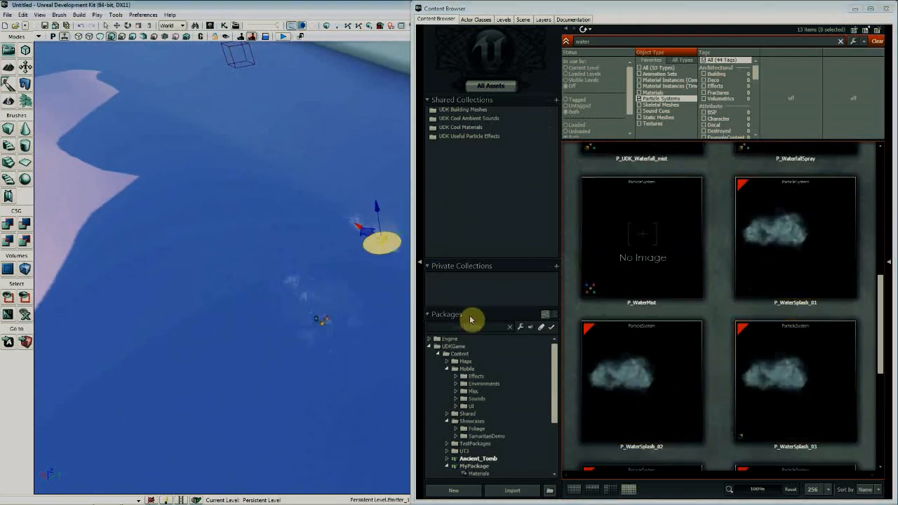
drag(399, 295, 439, 265)
key(Delete)
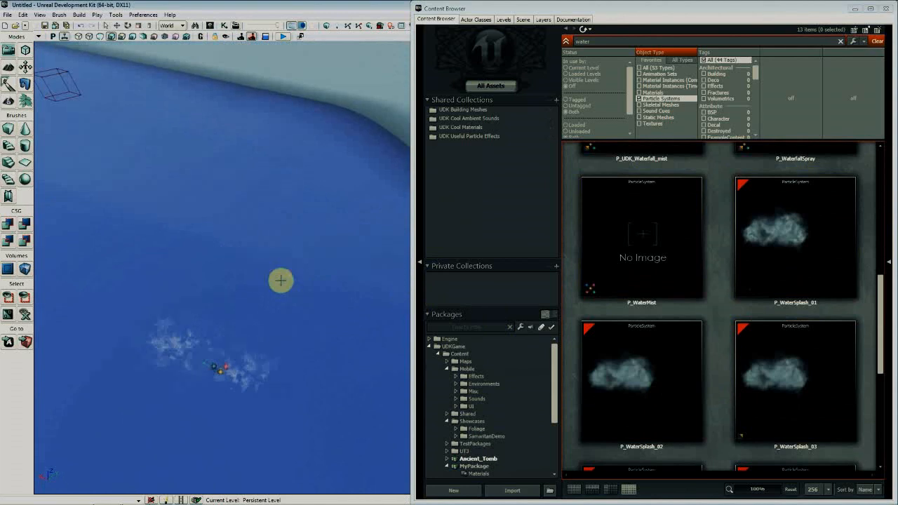
click(777, 397)
drag(778, 390, 321, 317)
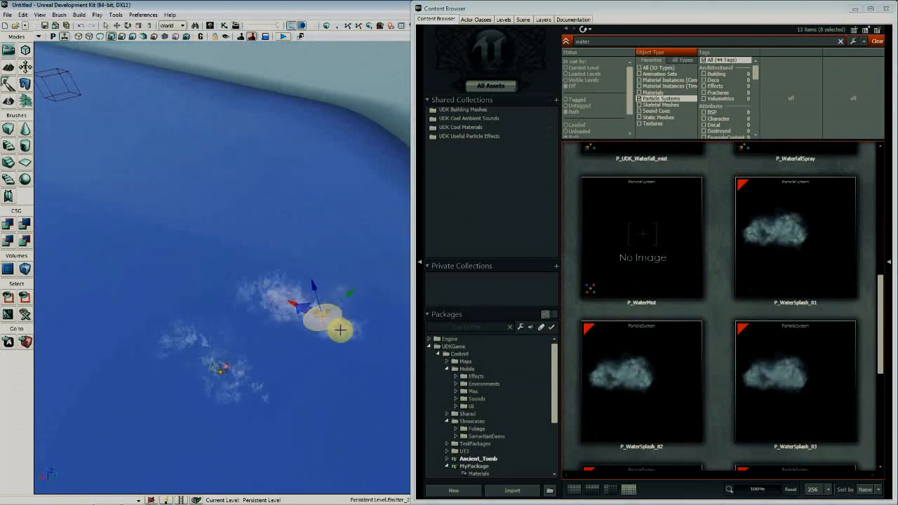
right_drag(320, 316, 315, 267)
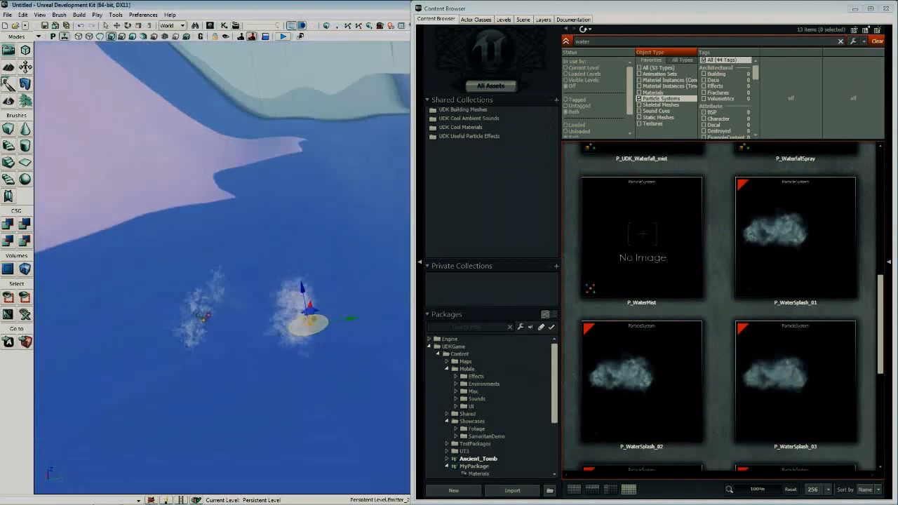
key(Delete)
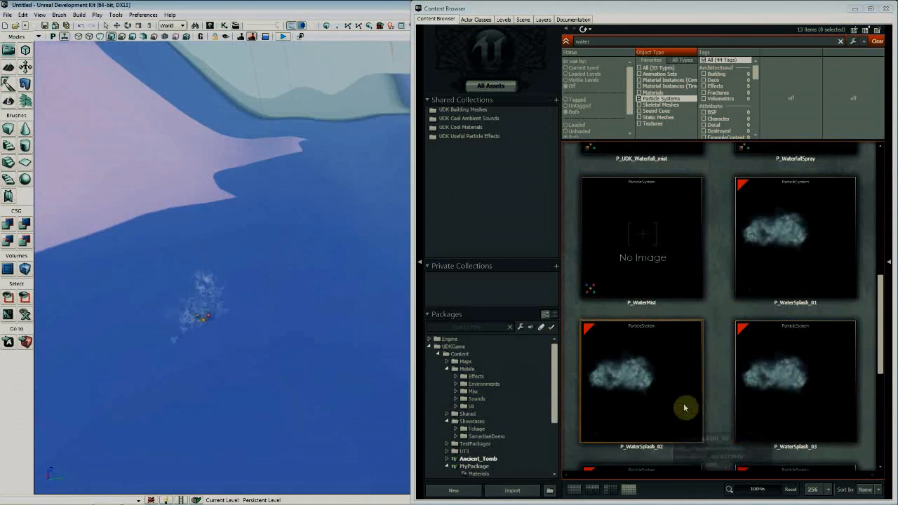
Try the PS_Manta_Water_Effects particle system near the splash emitter and inspect it from several sides
scroll(711, 398, down, 3)
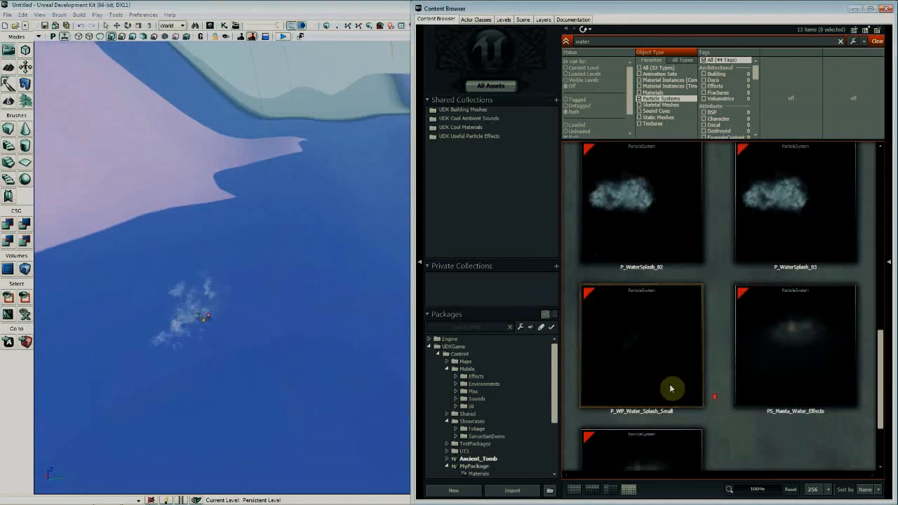
click(777, 411)
scroll(688, 367, down, 1)
drag(426, 348, 388, 352)
right_drag(378, 397, 407, 394)
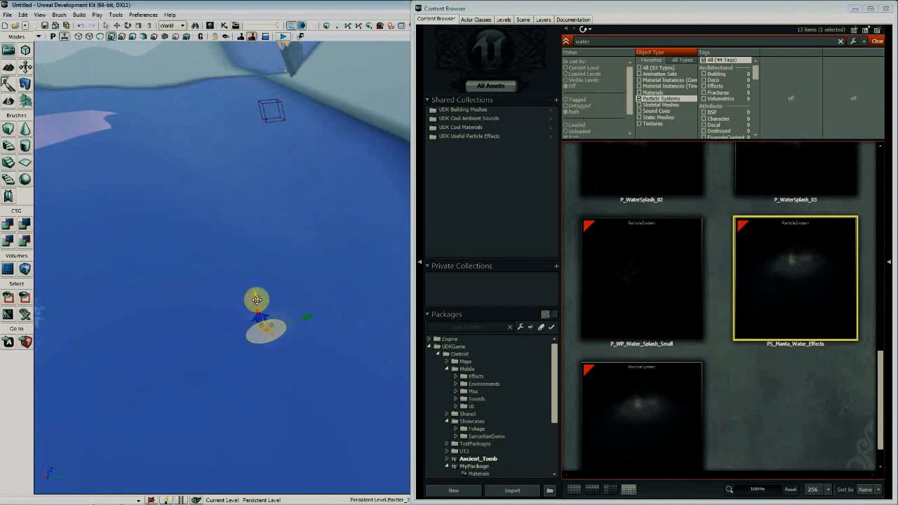
right_drag(317, 268, 319, 271)
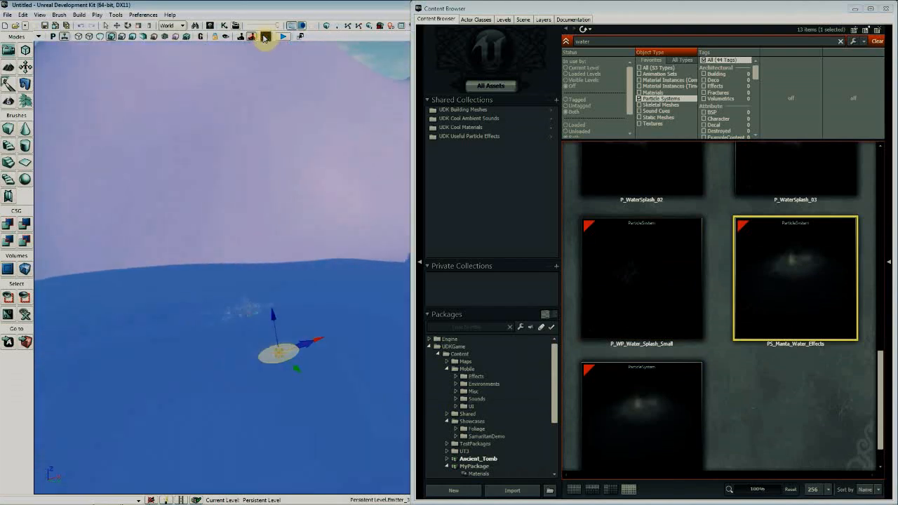
right_drag(379, 236, 363, 245)
right_drag(379, 196, 371, 227)
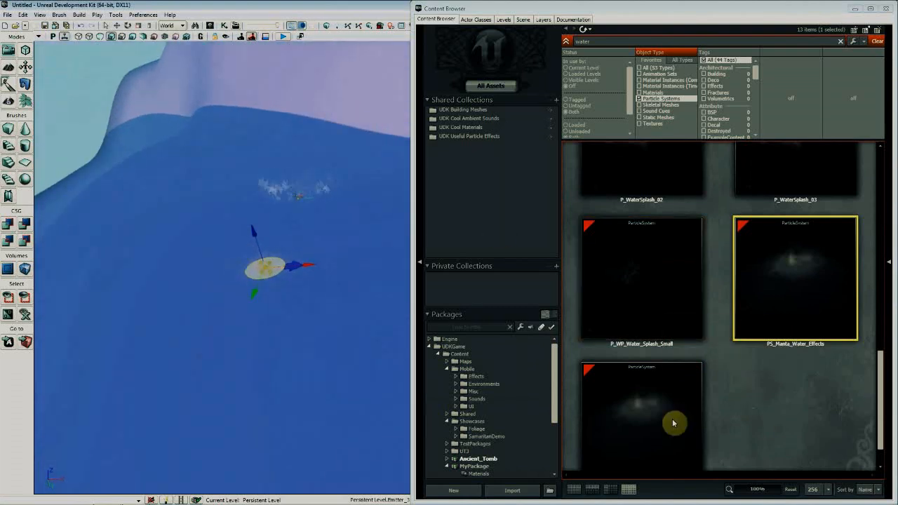
Place the PS_WaterRipple_01 particle system on the valley floor and open the emitter's properties
click(608, 411)
drag(327, 358, 325, 353)
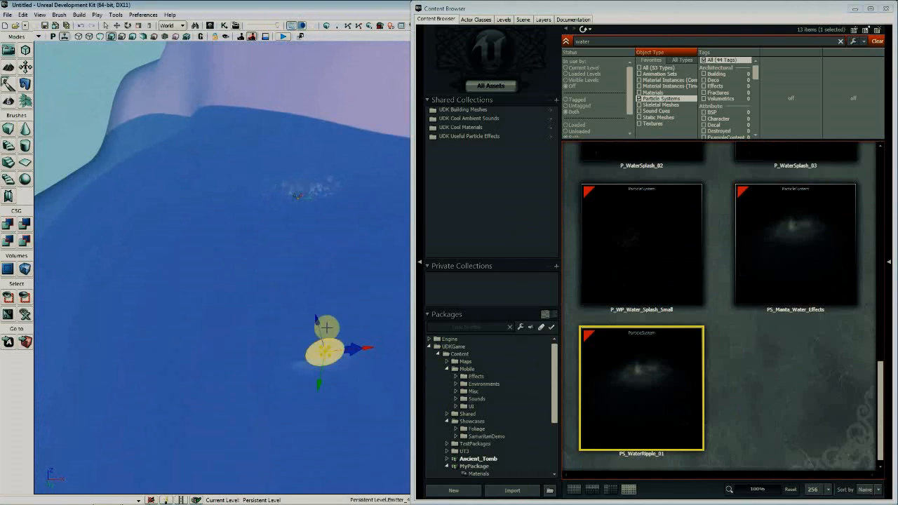
double_click(313, 321)
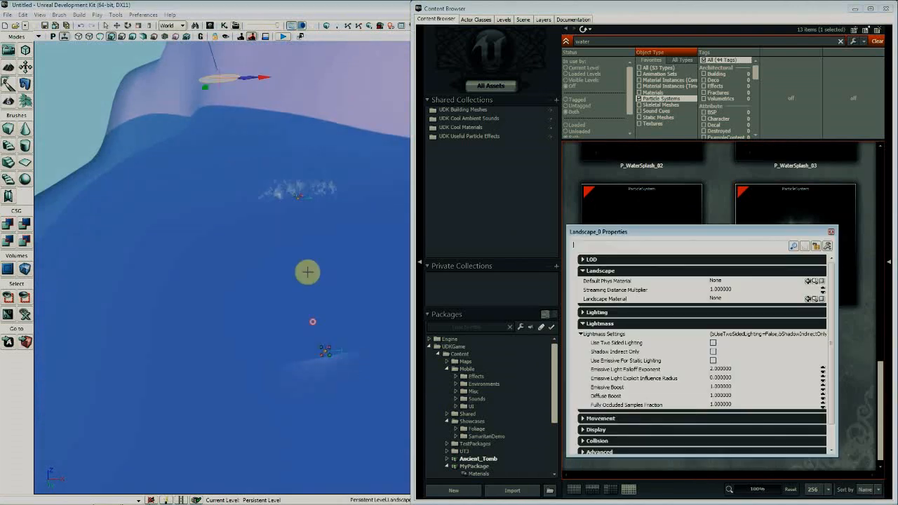
click(318, 353)
click(325, 351)
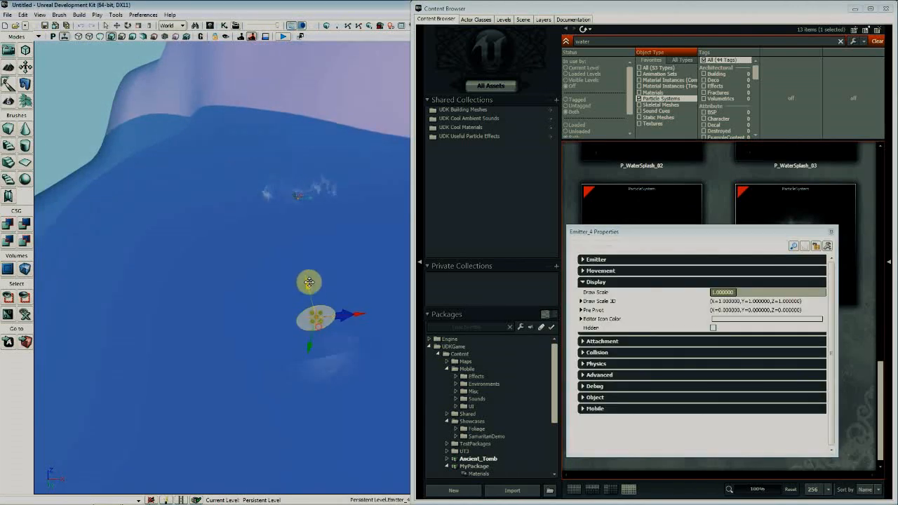
Move the water ripple emitter next to the splash emitter, just above the ground, and close its properties window
drag(309, 277, 362, 217)
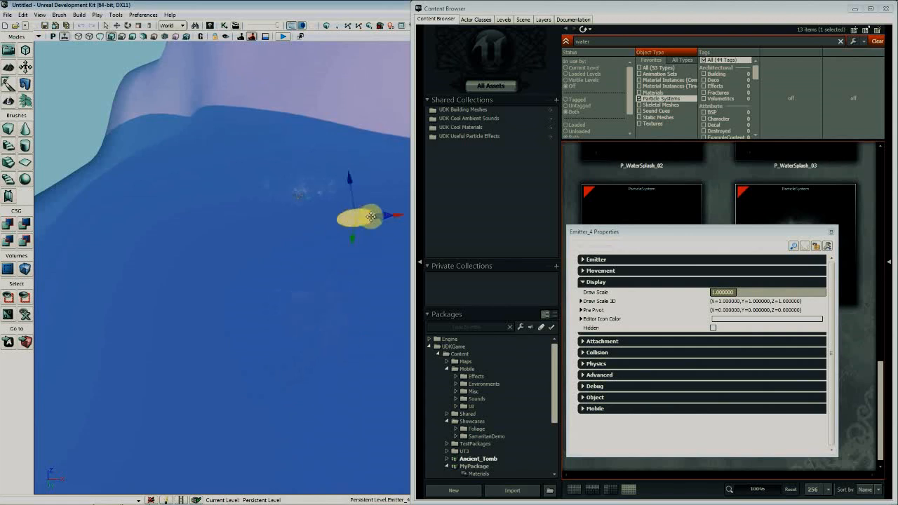
right_drag(362, 217, 349, 272)
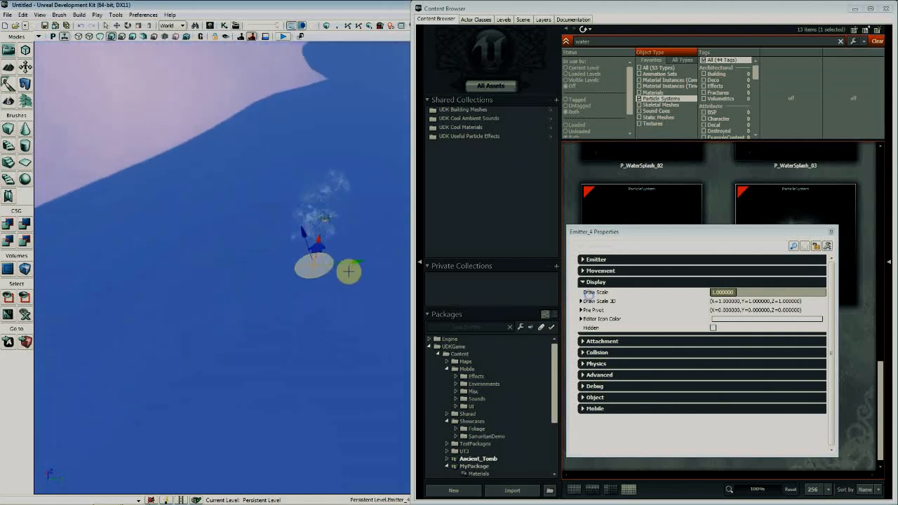
drag(217, 281, 237, 257)
drag(218, 216, 251, 174)
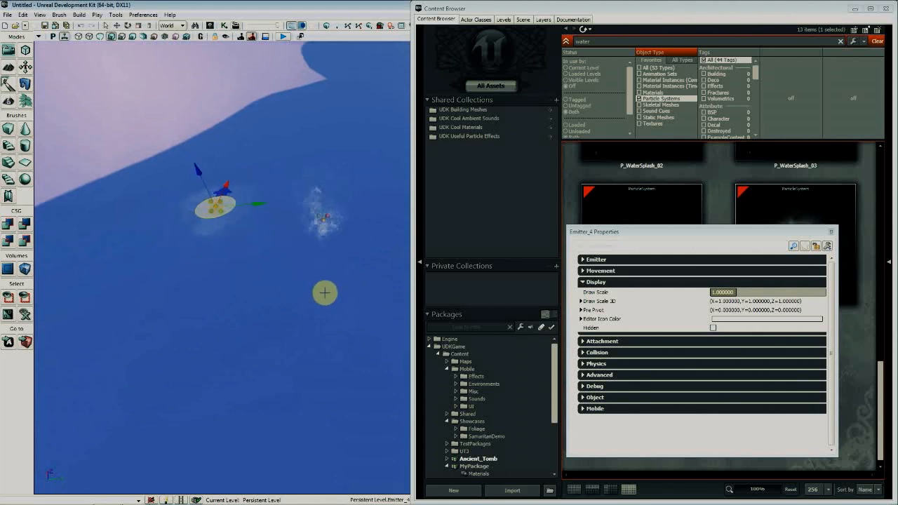
drag(324, 293, 328, 293)
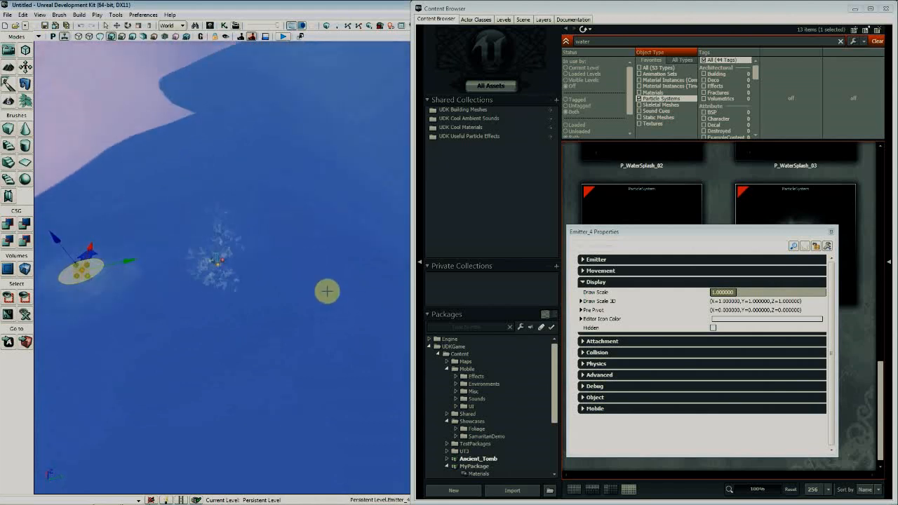
drag(313, 296, 314, 294)
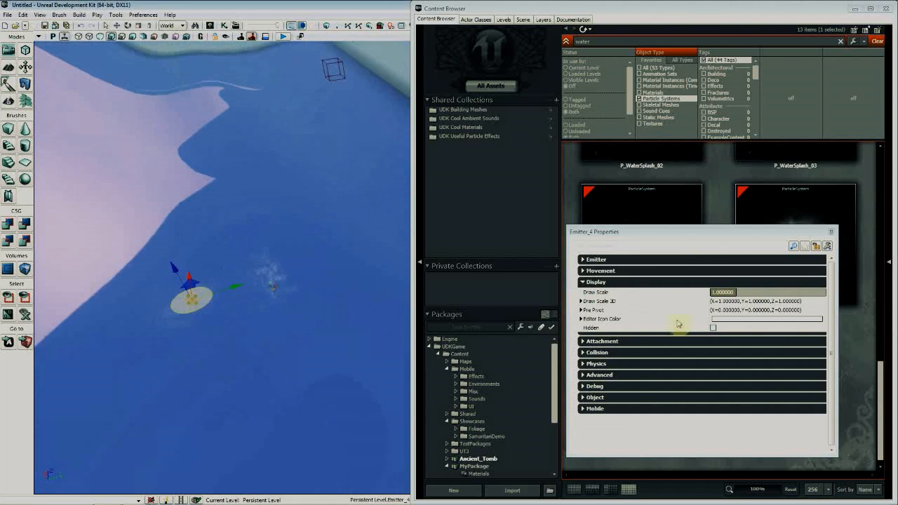
click(833, 232)
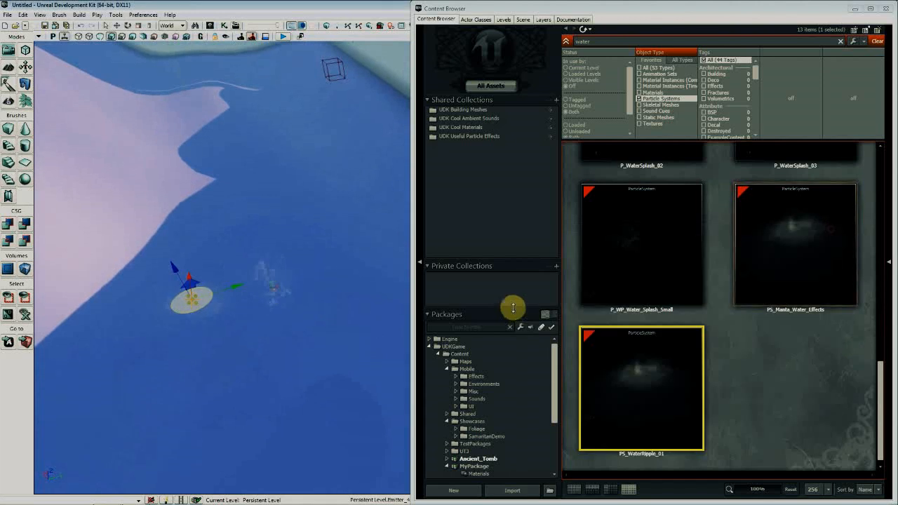
right_drag(369, 318, 367, 345)
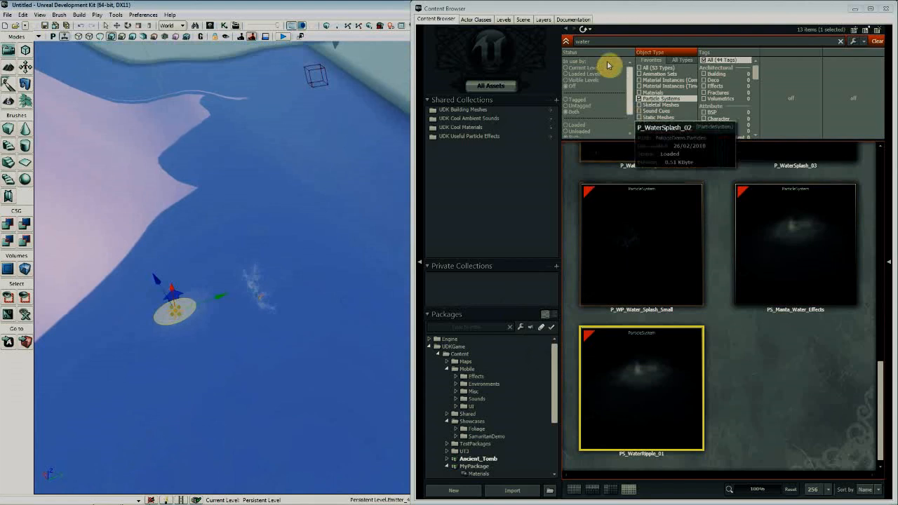
Search for "rock" among static meshes and place RockMesa_06 on the terrain beyond the water emitters
drag(598, 41, 555, 41)
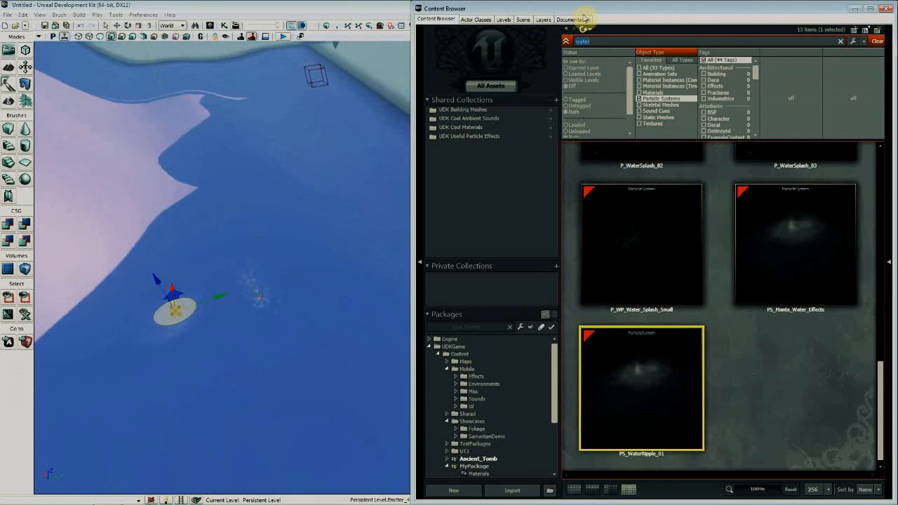
text(rock)
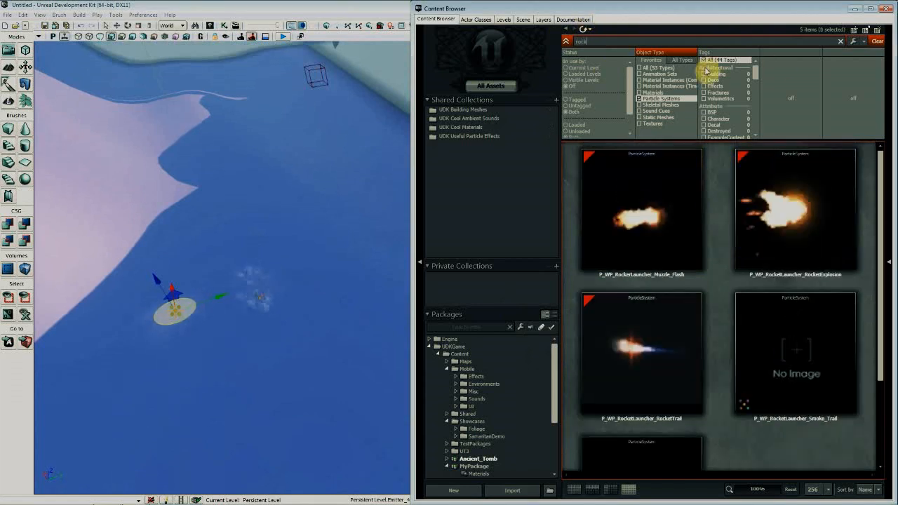
click(644, 102)
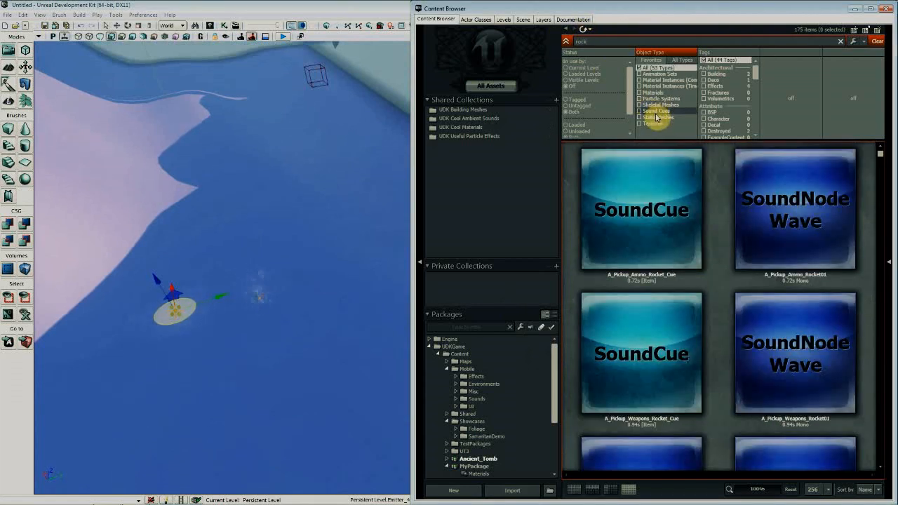
click(654, 118)
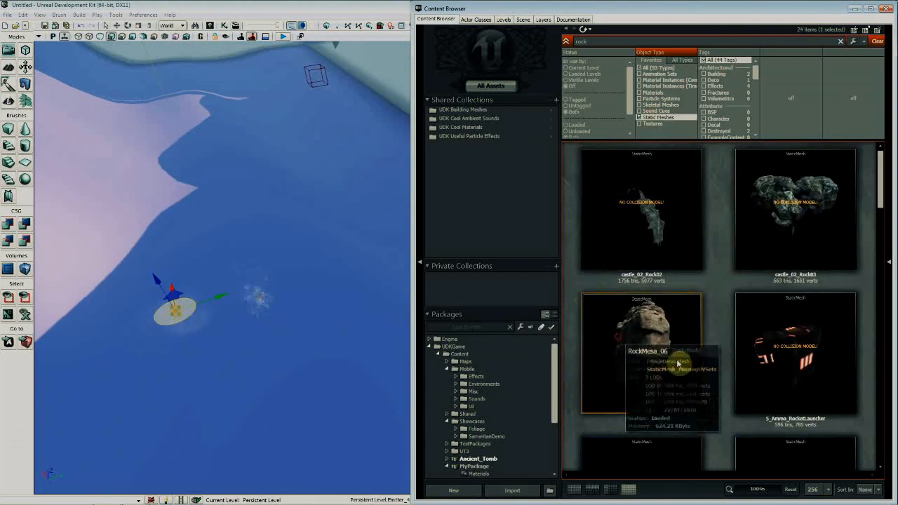
drag(678, 361, 274, 158)
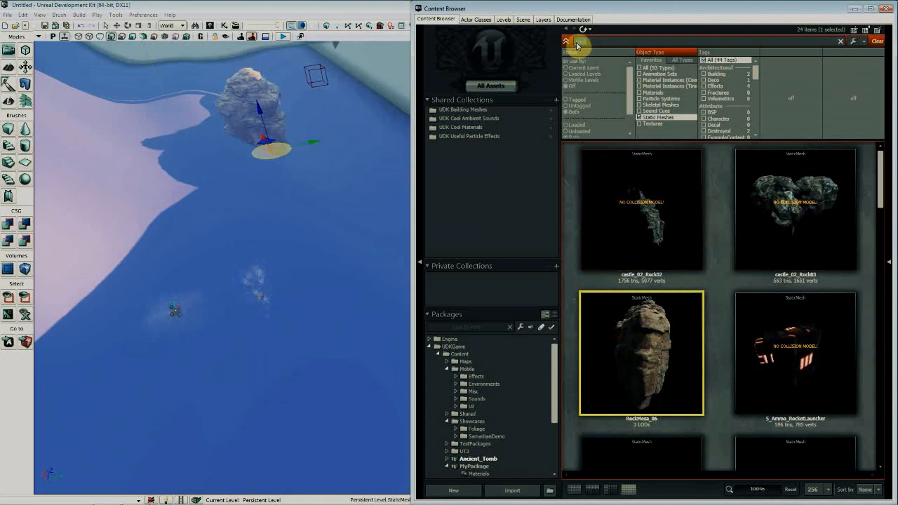
Search the static meshes for "tree", place SM_GEN_Foliage01_LargeTree01_Opt beside the rock, and close the Content Browser
text(tree)
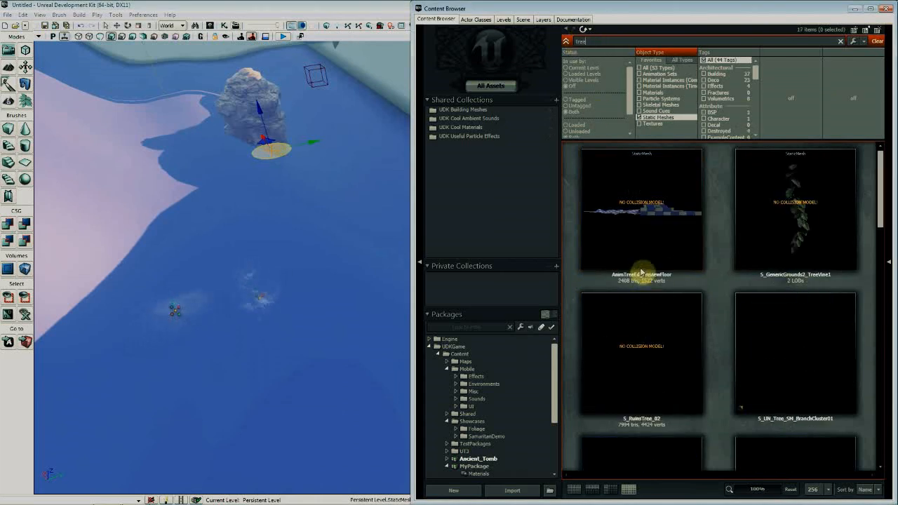
scroll(716, 351, down, 5)
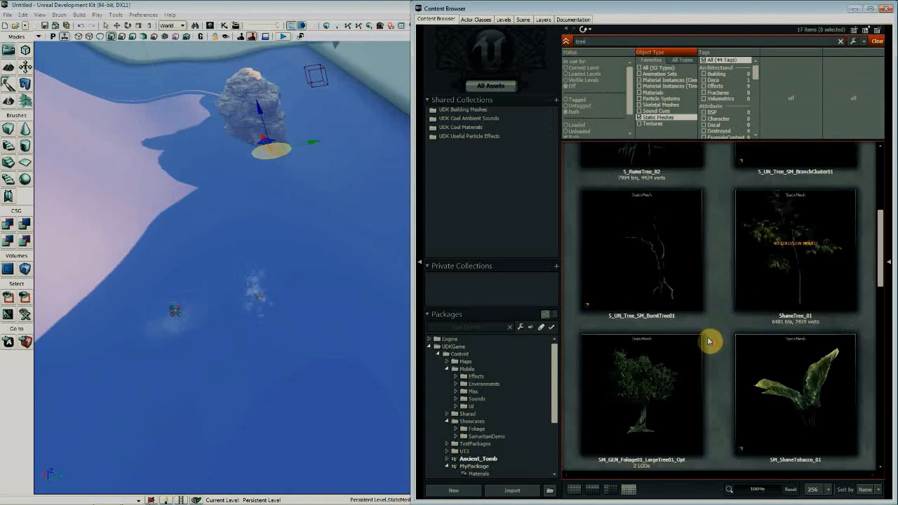
drag(631, 322, 372, 216)
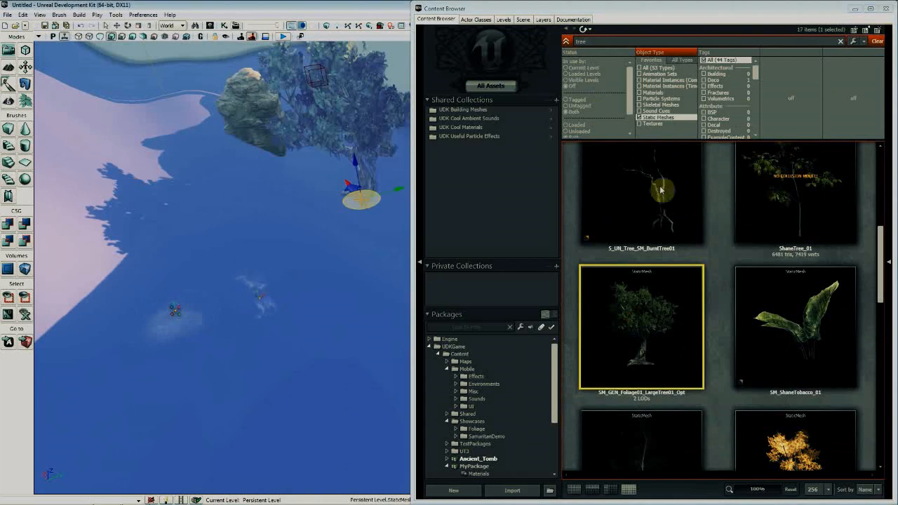
click(721, 190)
right_drag(303, 245, 309, 203)
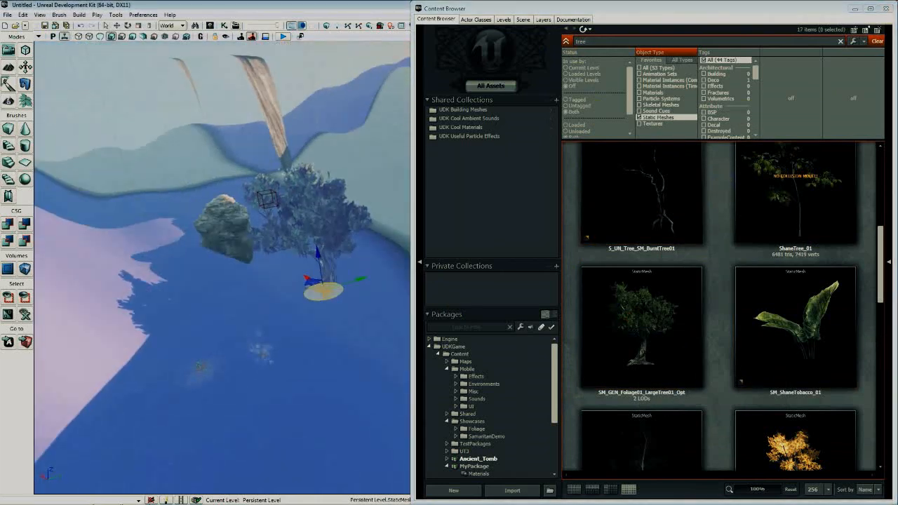
click(885, 7)
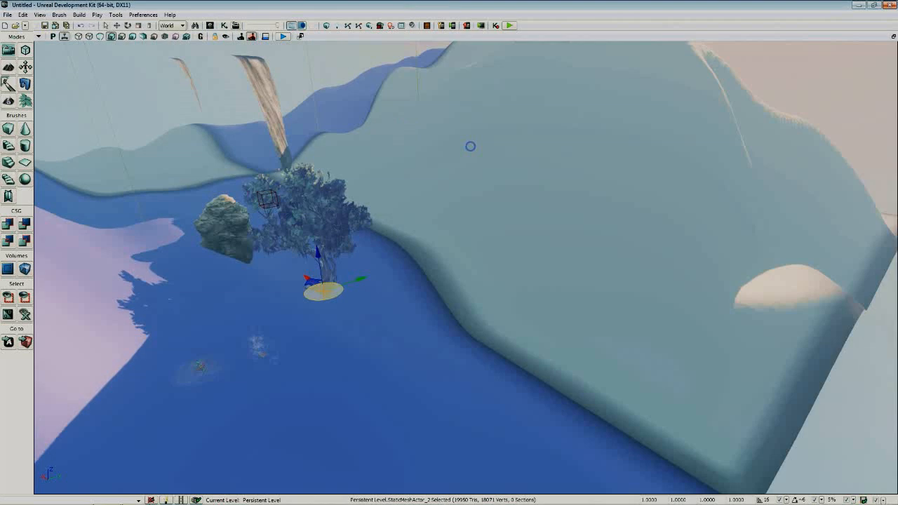
Reposition the waterfall mesh at the head of the valley and scale it up uniformly to about 1.65
right_drag(469, 146, 535, 41)
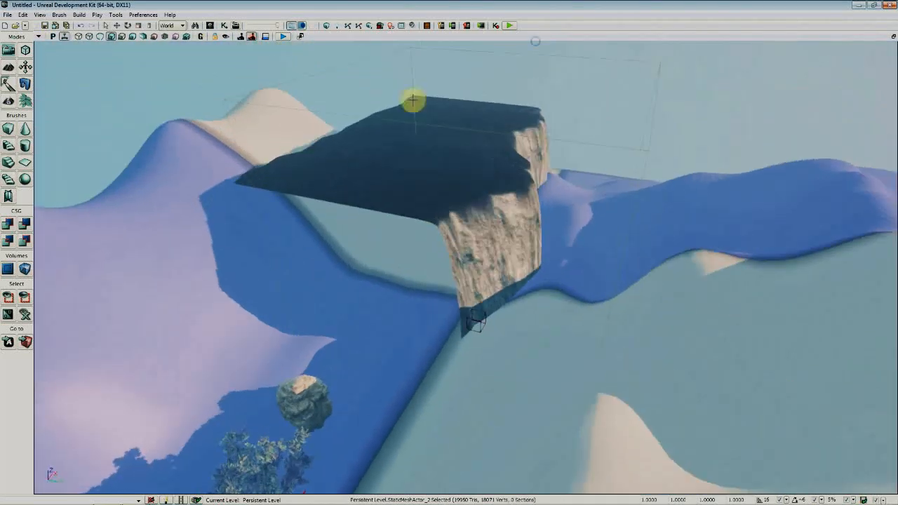
click(482, 204)
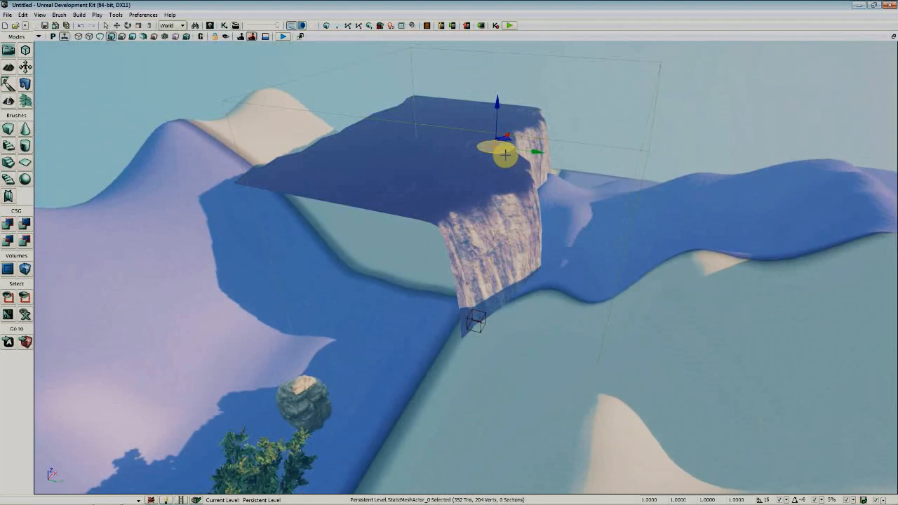
drag(508, 137, 557, 153)
right_drag(532, 283, 471, 275)
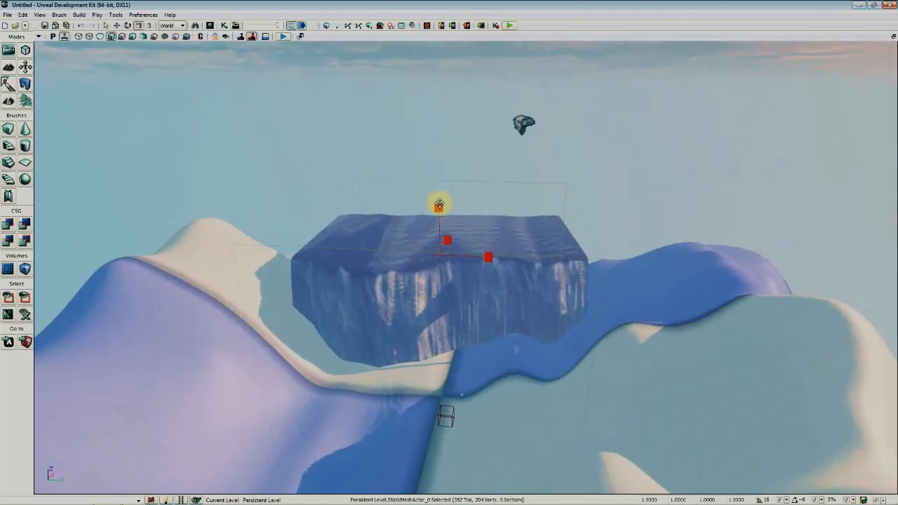
drag(439, 207, 436, 32)
Stretch the waterfall mesh vertically to a Z scale of about 2.53
right_drag(436, 76, 452, 42)
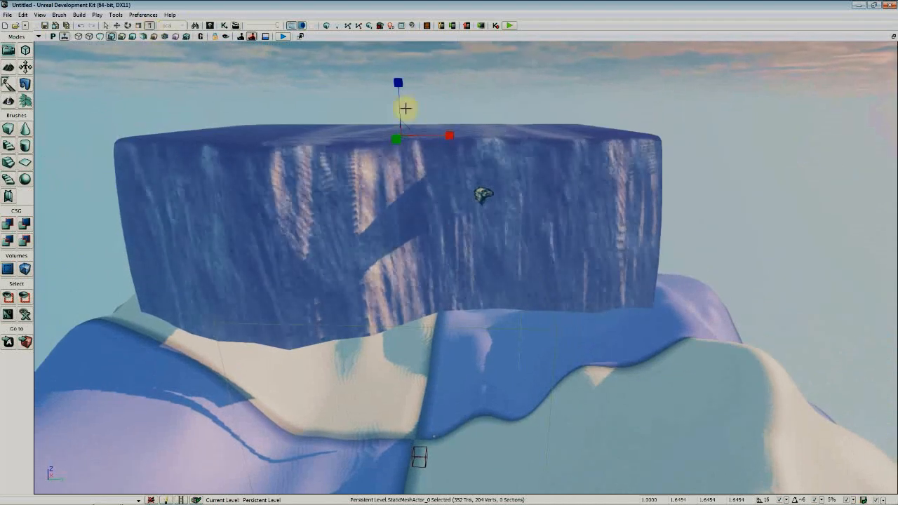
drag(397, 83, 412, 38)
right_drag(437, 209, 446, 354)
Move the rock beside the left edge of the waterfall and enlarge it uniformly to a scale of about 7.61
click(139, 26)
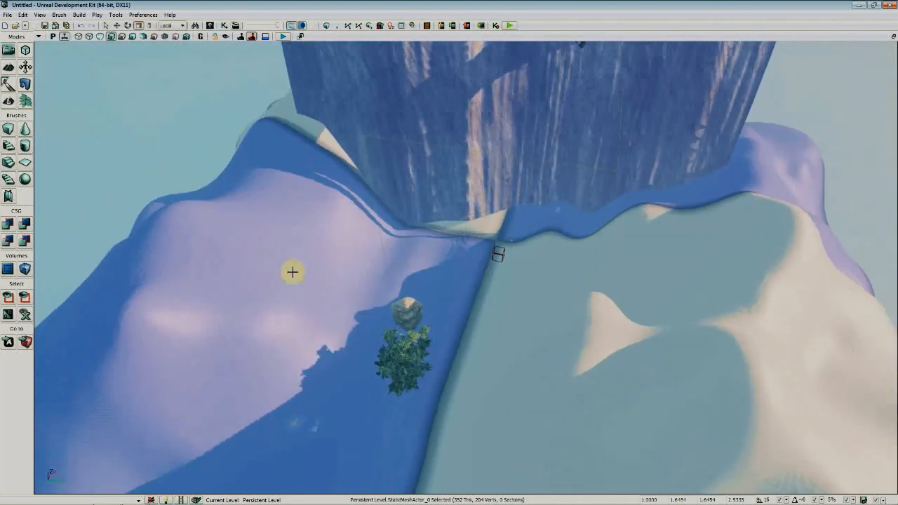
right_drag(339, 270, 306, 311)
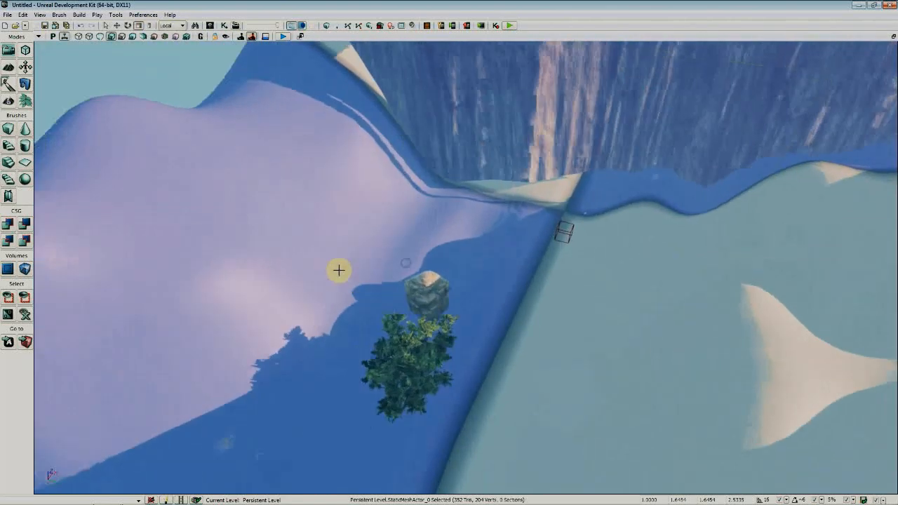
click(424, 284)
right_drag(416, 409, 449, 334)
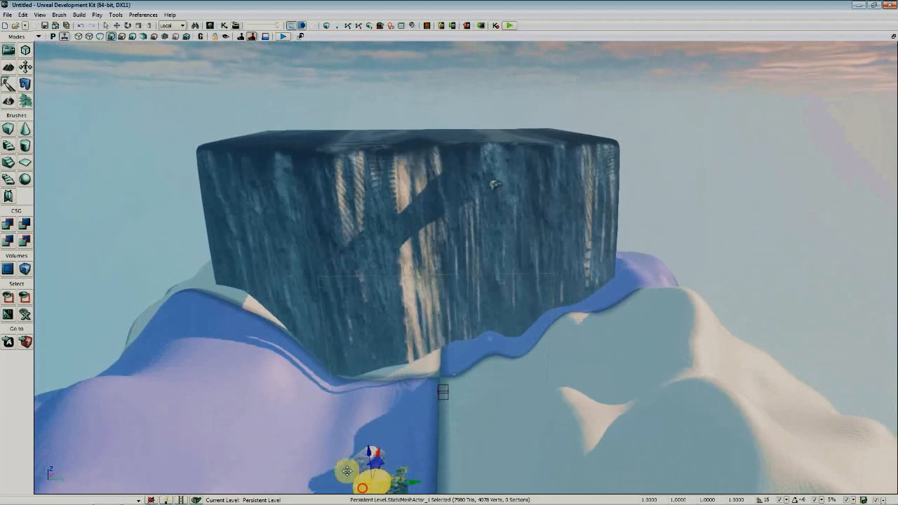
drag(347, 471, 301, 387)
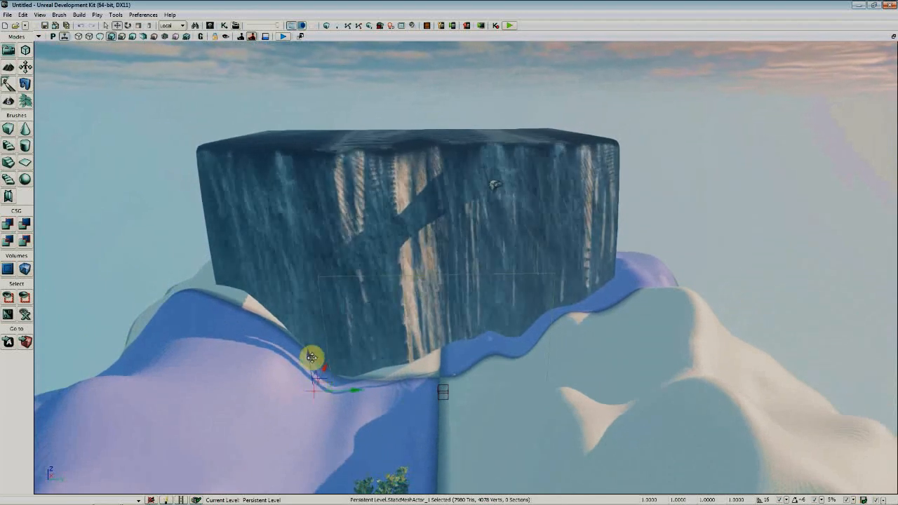
drag(307, 352, 341, 416)
right_drag(342, 415, 336, 428)
key(space)
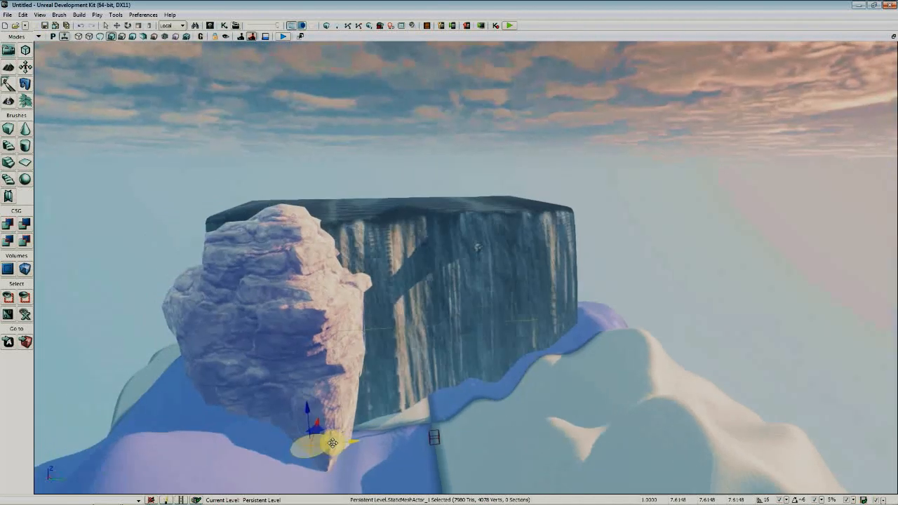
Duplicate the enlarged rock at the waterfall's right edge, turn it upside down and raise it against the falls
drag(307, 451, 606, 373)
key(space)
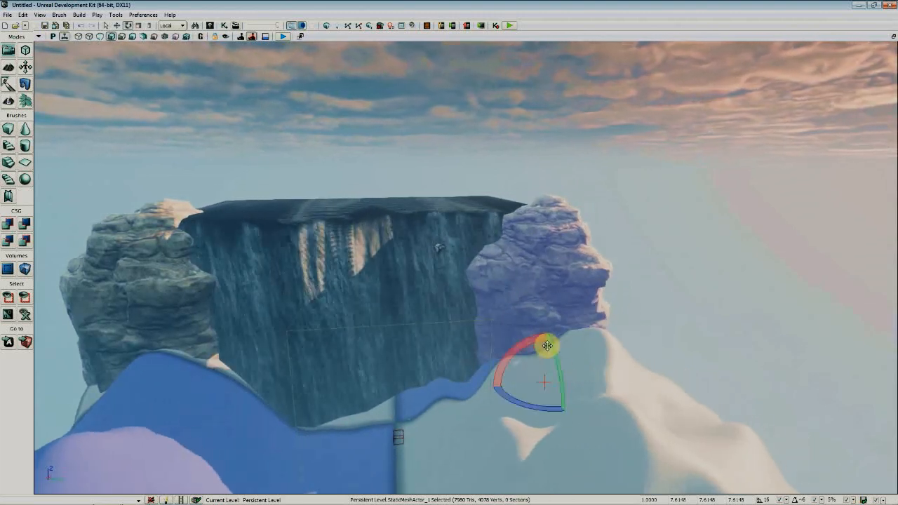
drag(525, 342, 450, 437)
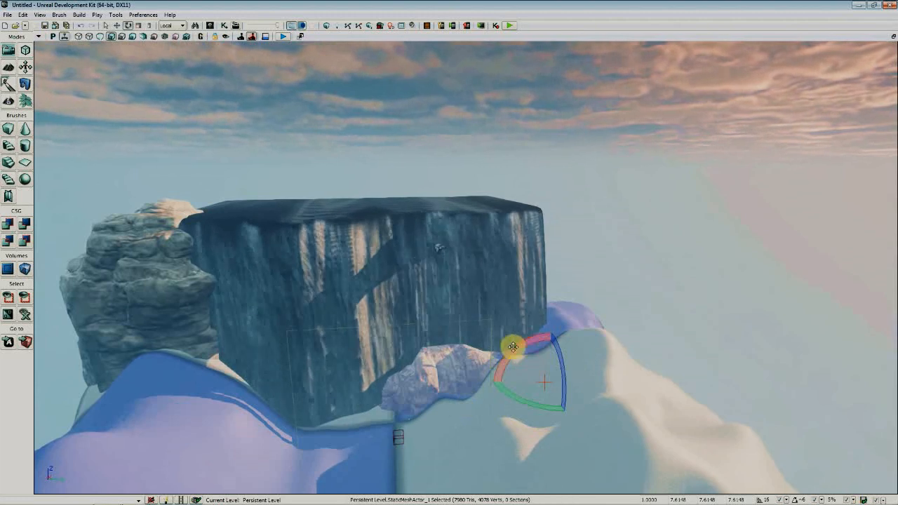
drag(513, 347, 597, 290)
key(space)
key(space)
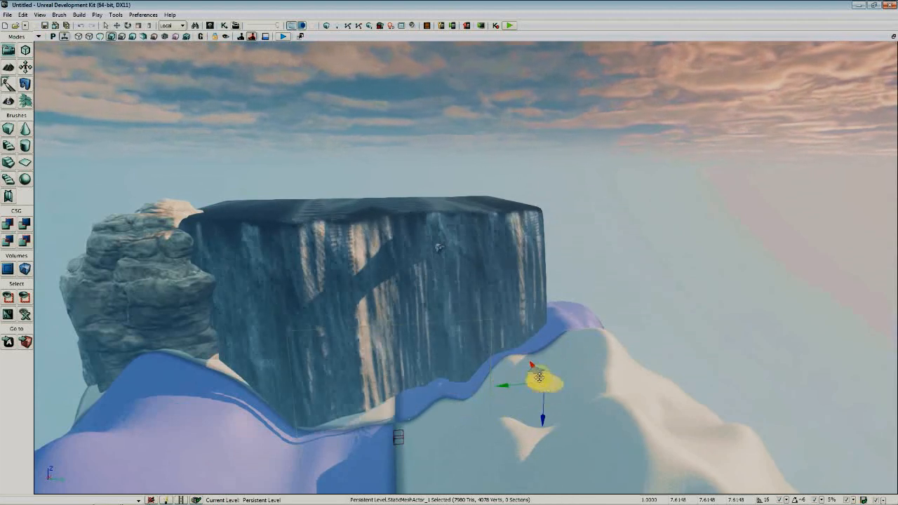
drag(559, 278, 557, 225)
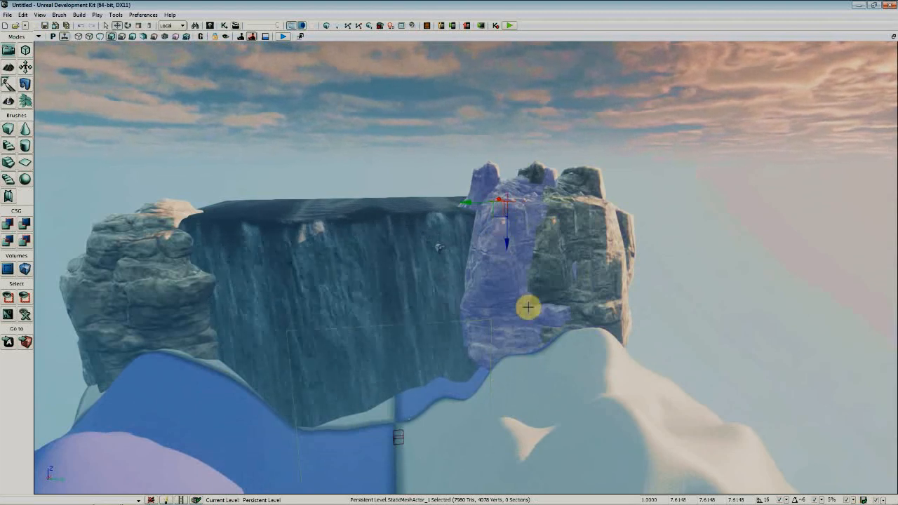
Rotate the overlapping rock copy at the waterfall's right edge and lower it in front of its neighbour
mouse_move(528, 307)
right_down()
mouse_move(534, 267)
mouse_move(537, 307)
right_up()
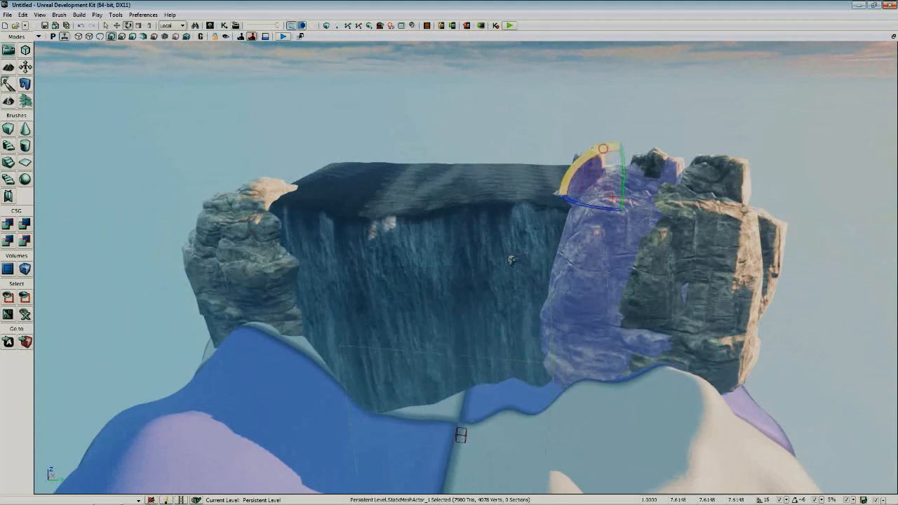
drag(603, 149, 540, 200)
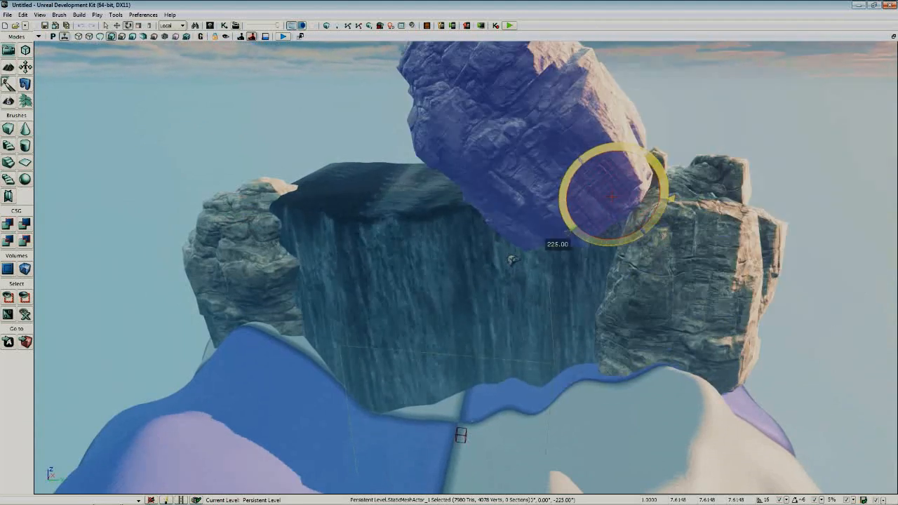
drag(121, 67, 157, 69)
drag(596, 155, 625, 346)
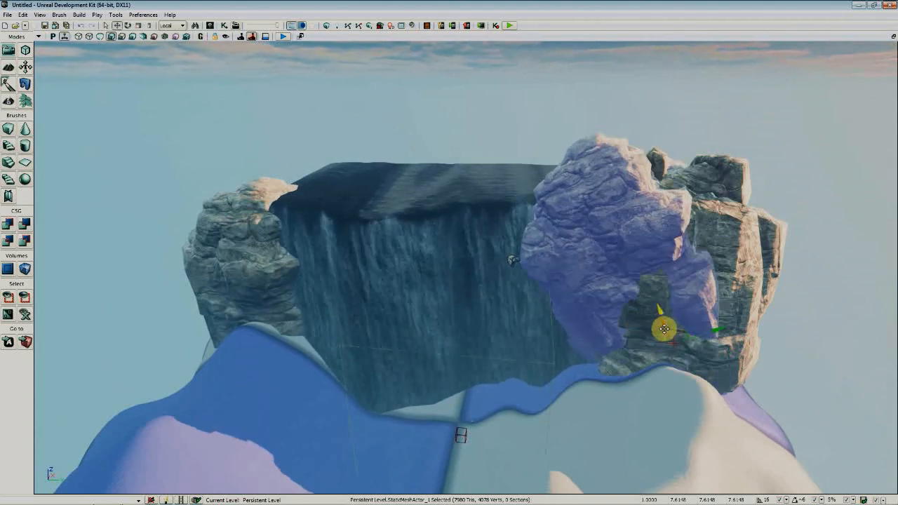
drag(662, 324, 677, 355)
Duplicate the rock behind the right-hand rocks, then rotate and shift it against the back of the waterfall
right_drag(743, 318, 745, 320)
right_drag(694, 330, 765, 351)
drag(683, 344, 777, 282)
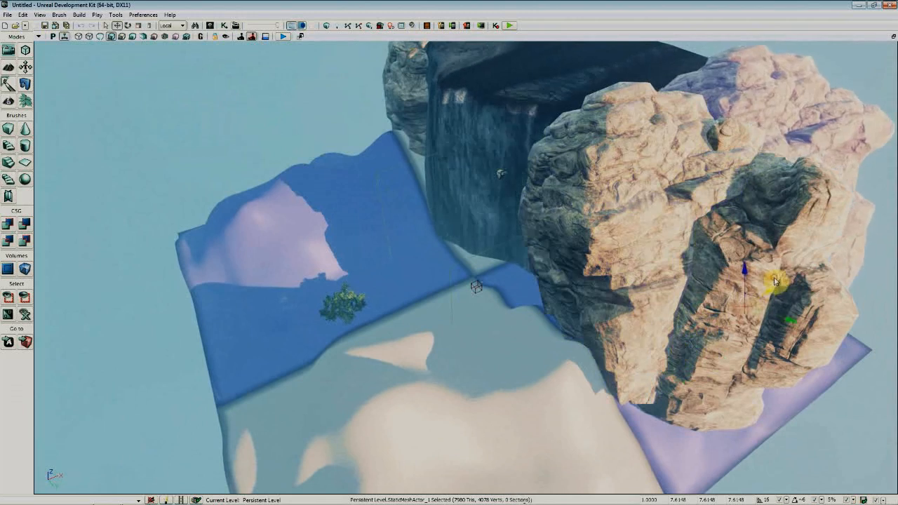
right_drag(777, 283, 783, 327)
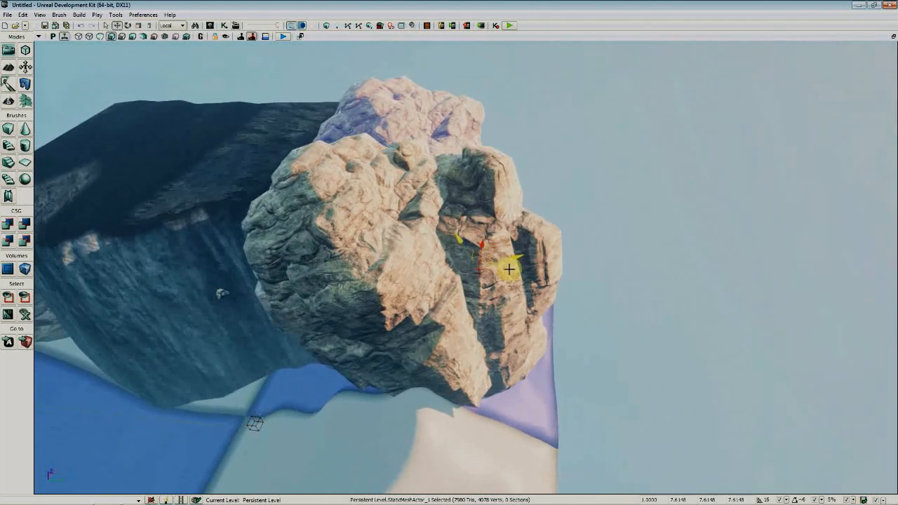
drag(482, 232, 439, 341)
right_drag(439, 341, 521, 315)
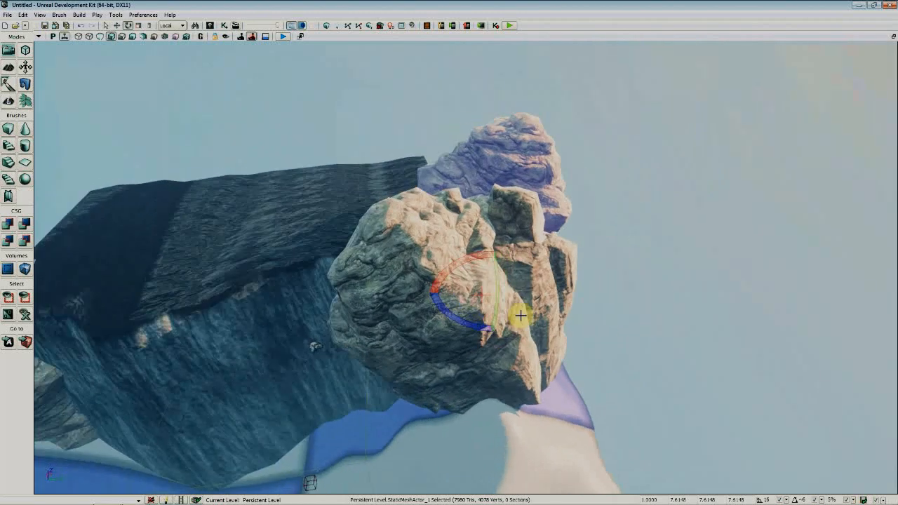
Switch the transform to World coordinates and copy rocks across to the left side of the waterfall
key(space)
key(space)
key(space)
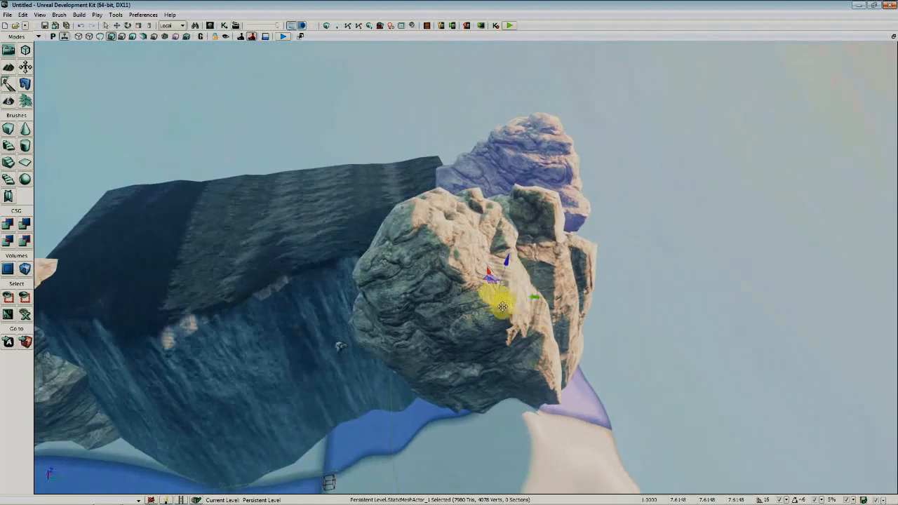
click(175, 26)
click(175, 34)
drag(529, 289, 282, 361)
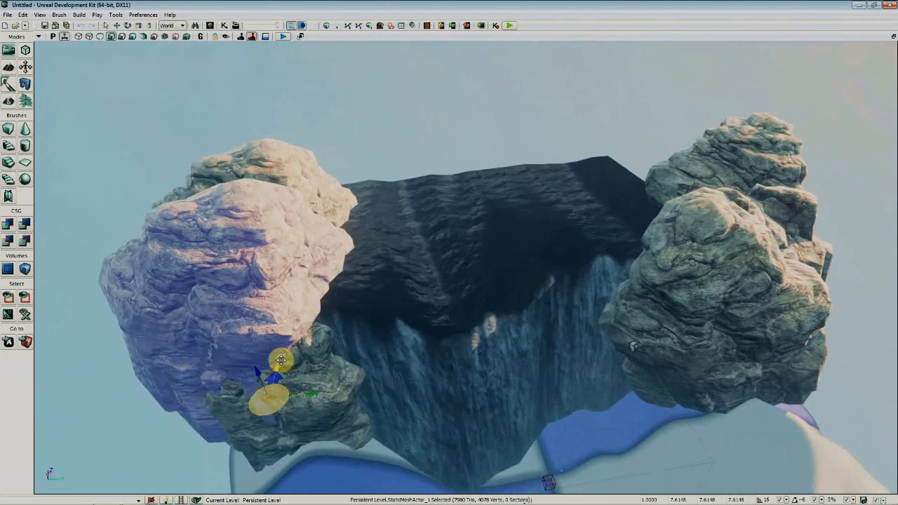
Rotate a rock copy on the waterfall's left side and raise it behind the other left-hand rocks
right_drag(411, 340, 234, 333)
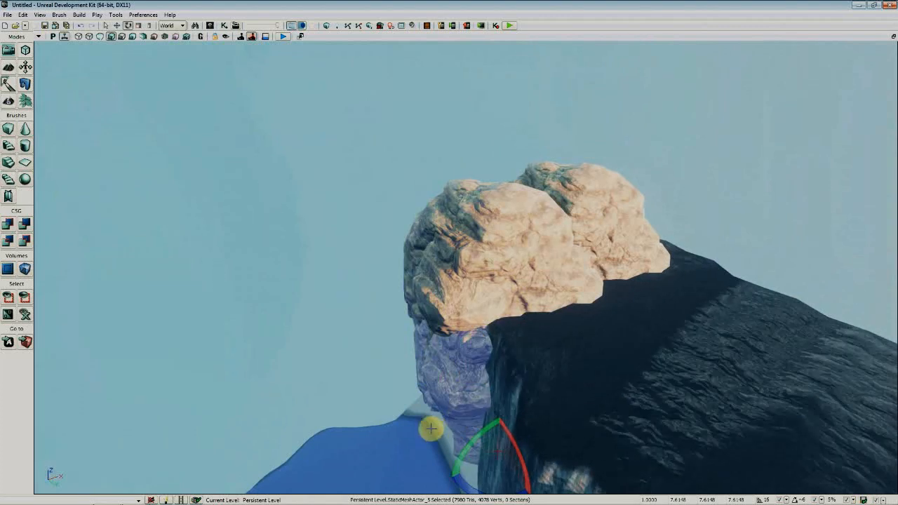
right_drag(440, 280, 369, 230)
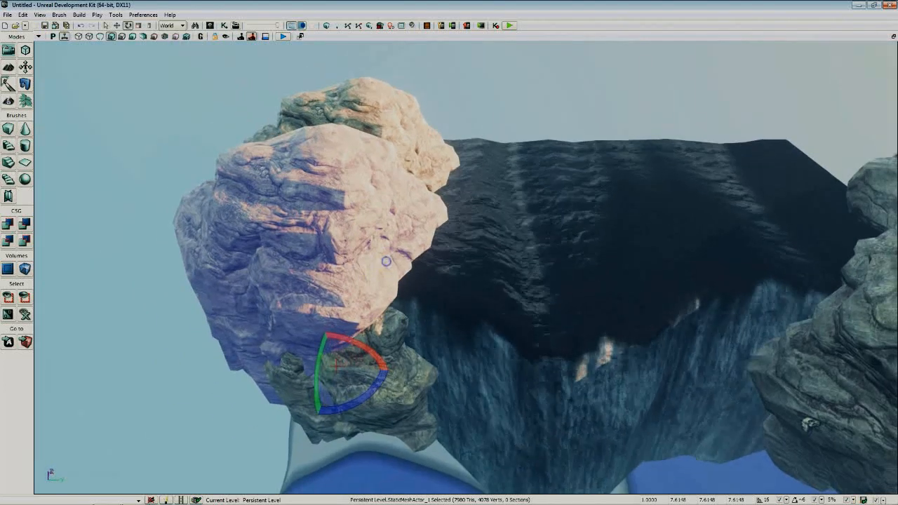
right_drag(386, 262, 204, 261)
key(space)
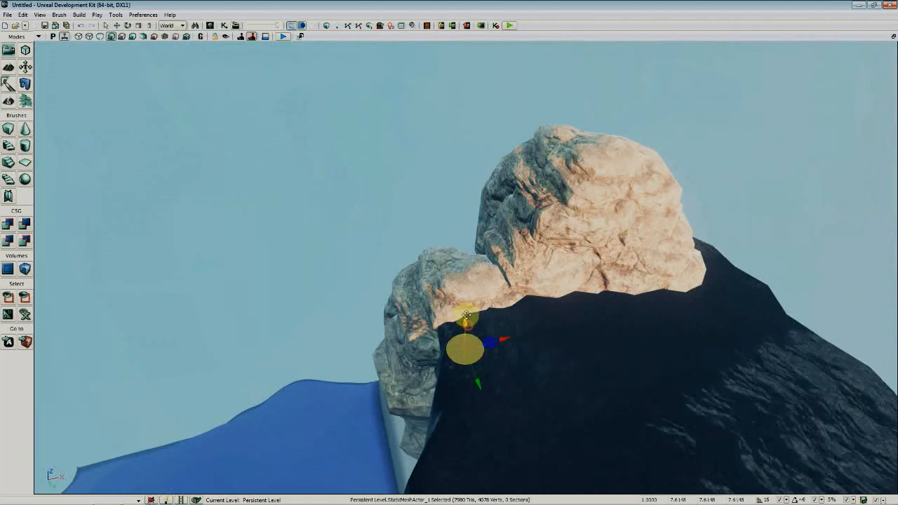
drag(466, 316, 479, 244)
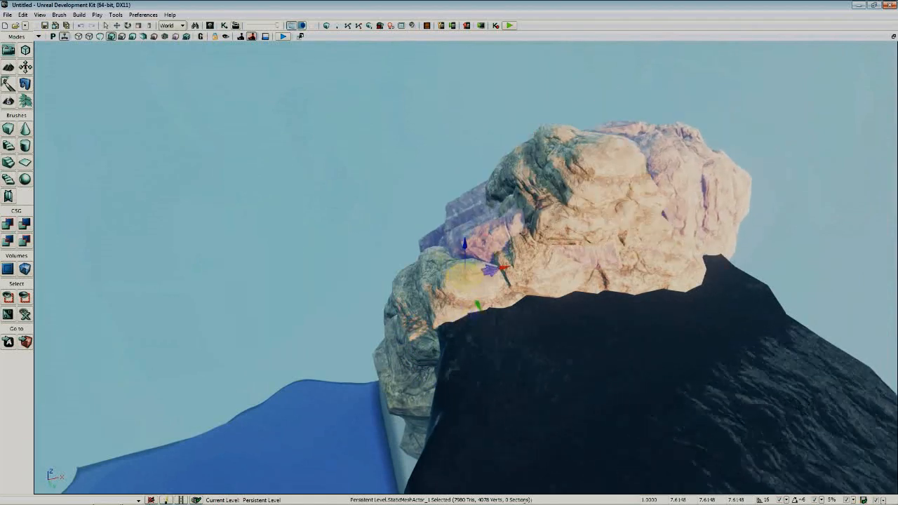
Duplicate the rear left rock across the waterfall and position the copy behind the right-hand rocks
right_drag(239, 351, 279, 380)
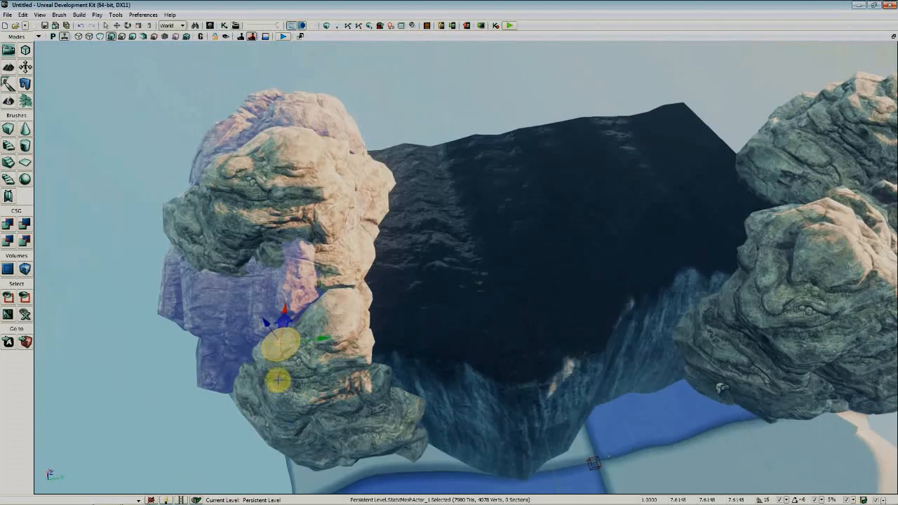
drag(321, 336, 702, 202)
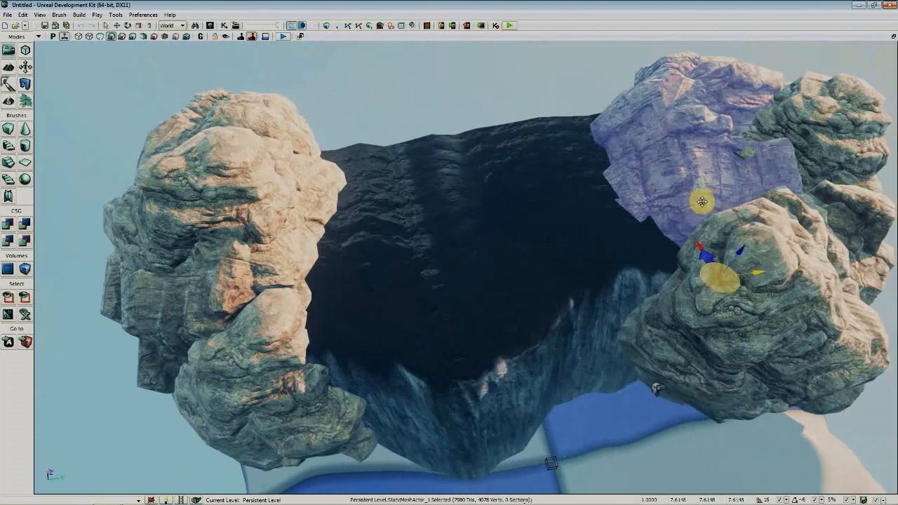
drag(702, 244, 672, 190)
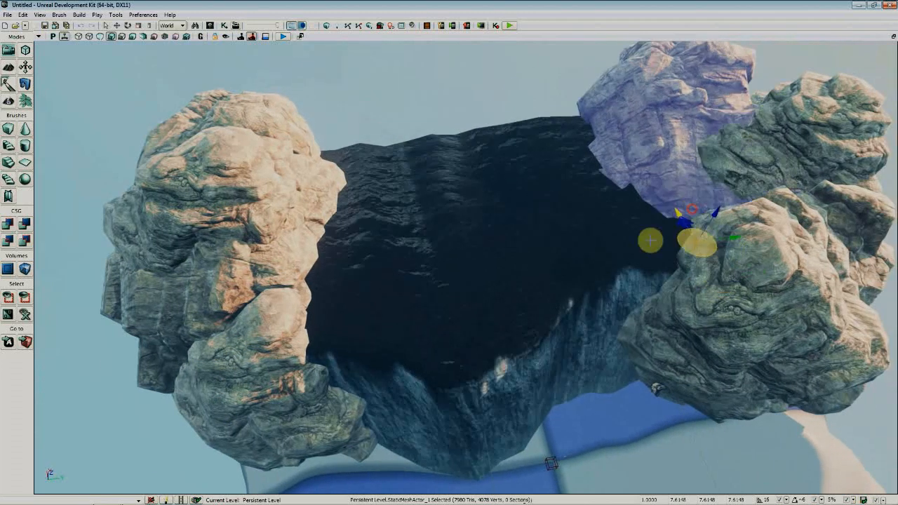
right_drag(651, 240, 718, 223)
drag(699, 218, 721, 215)
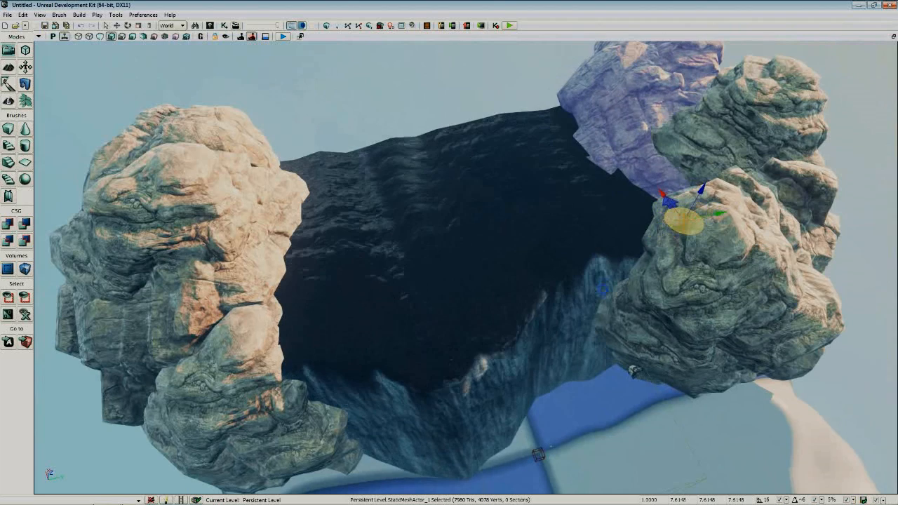
Shift the front rock on the waterfall's left side slightly toward the falling water
right_drag(721, 215, 807, 202)
click(311, 312)
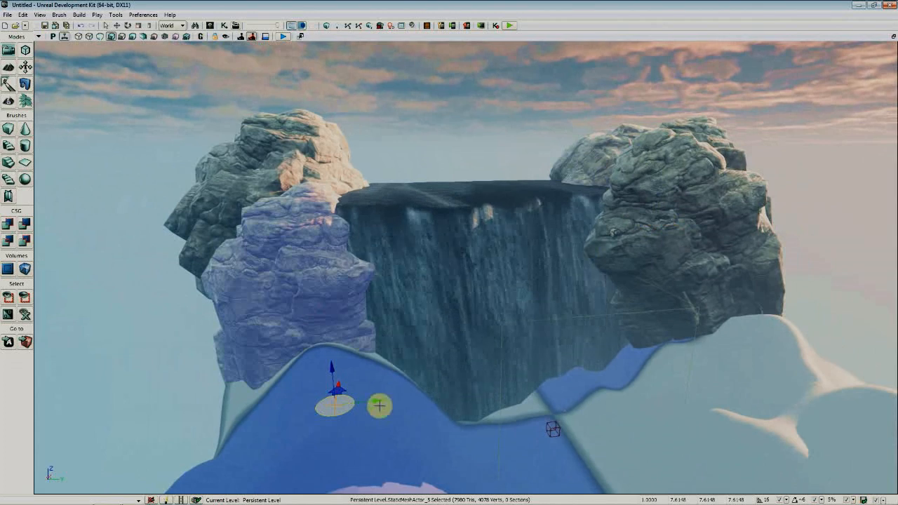
mouse_move(365, 404)
mouse_down()
mouse_move(362, 411)
mouse_move(377, 412)
mouse_up()
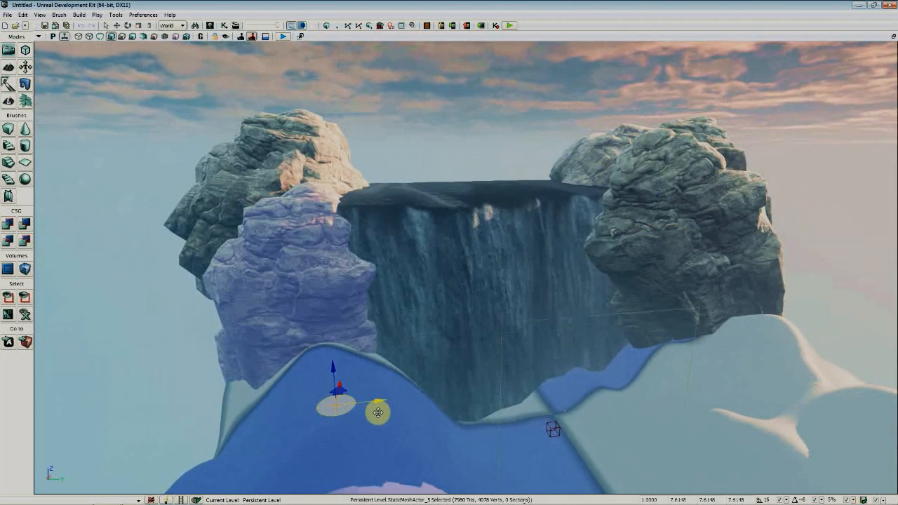
Copy the front right-hand rock to the left side of the waterfall and rotate the copy to a new orientation
right_drag(525, 384, 681, 287)
click(665, 317)
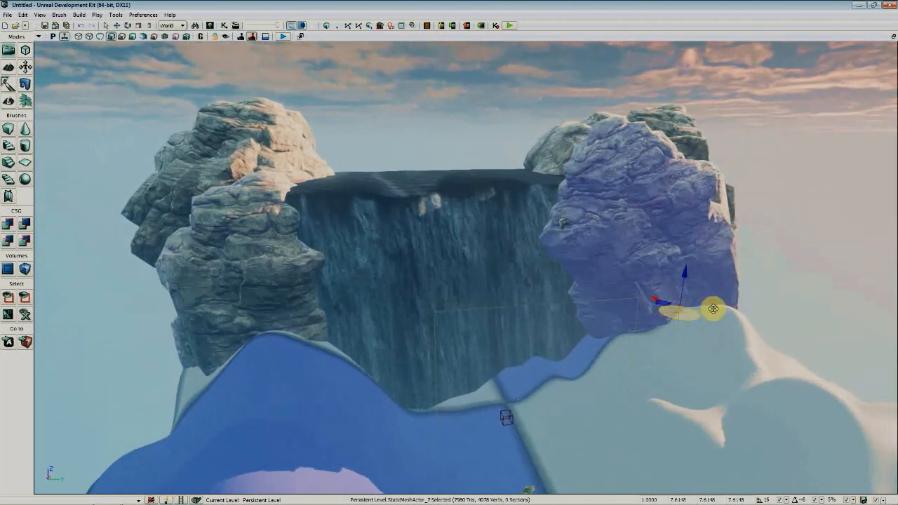
drag(713, 308, 288, 365)
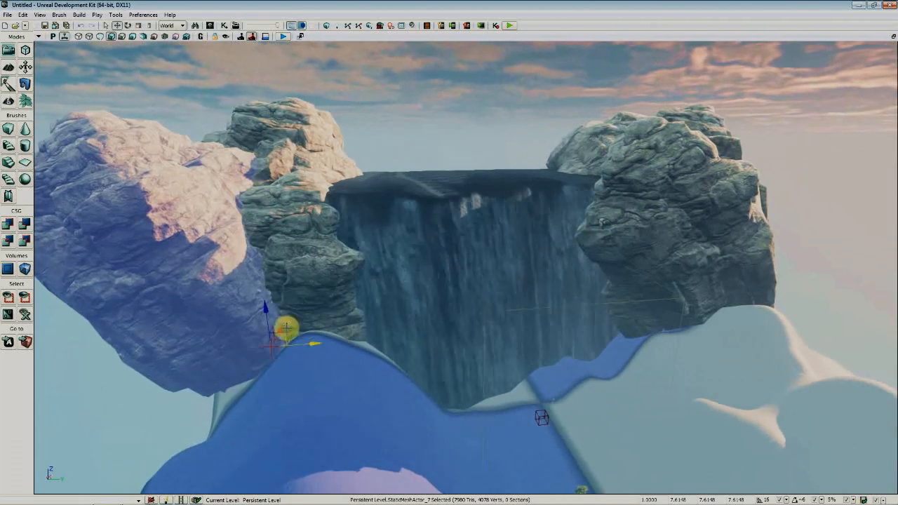
drag(291, 307, 350, 321)
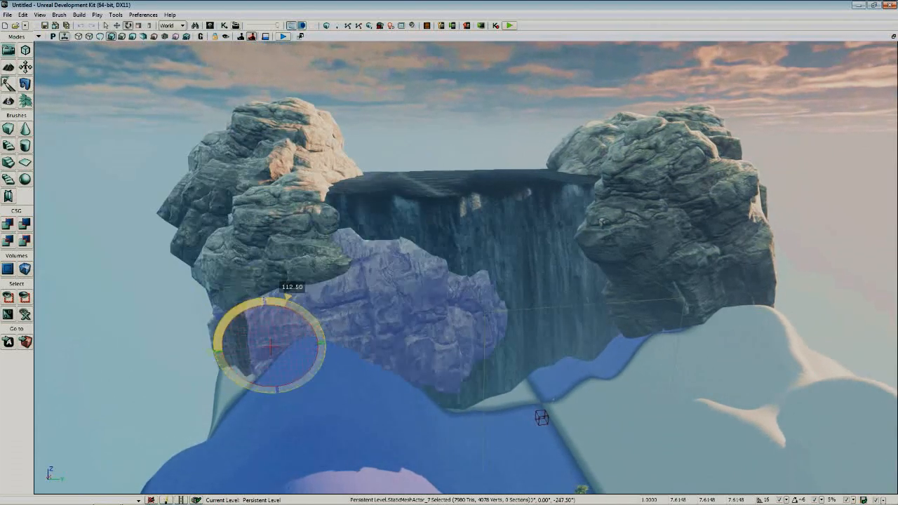
drag(292, 287, 327, 389)
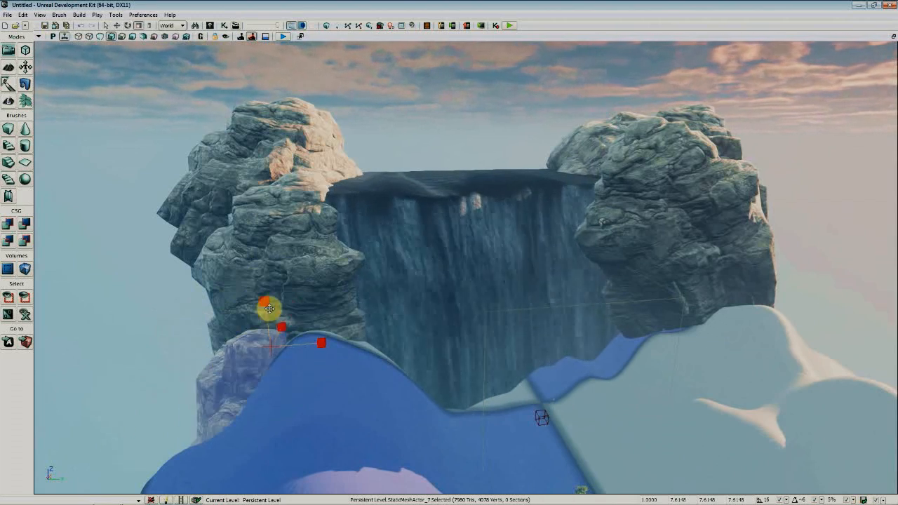
Raise the new rock and shift it outward to sit behind the front left-hand rock, then deselect it
drag(268, 279, 222, 124)
mouse_move(308, 280)
right_down()
mouse_move(315, 293)
mouse_move(308, 281)
right_up()
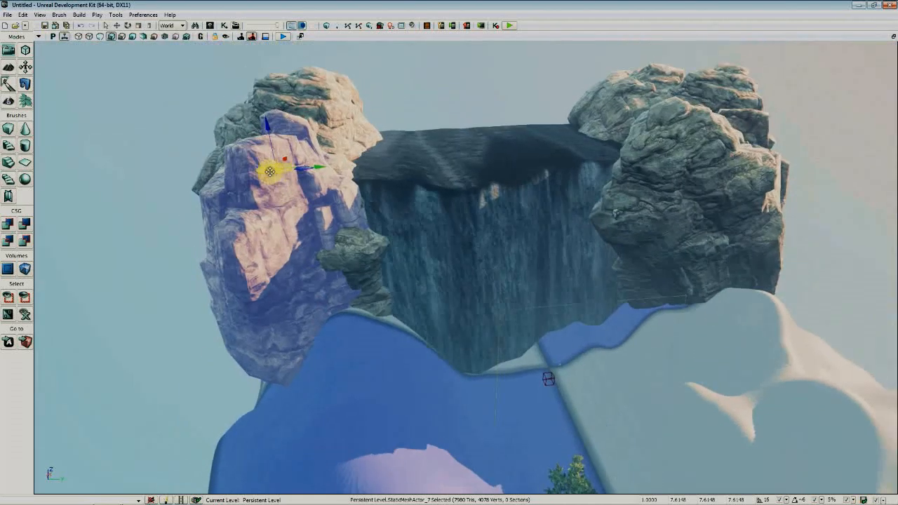
drag(270, 171, 243, 184)
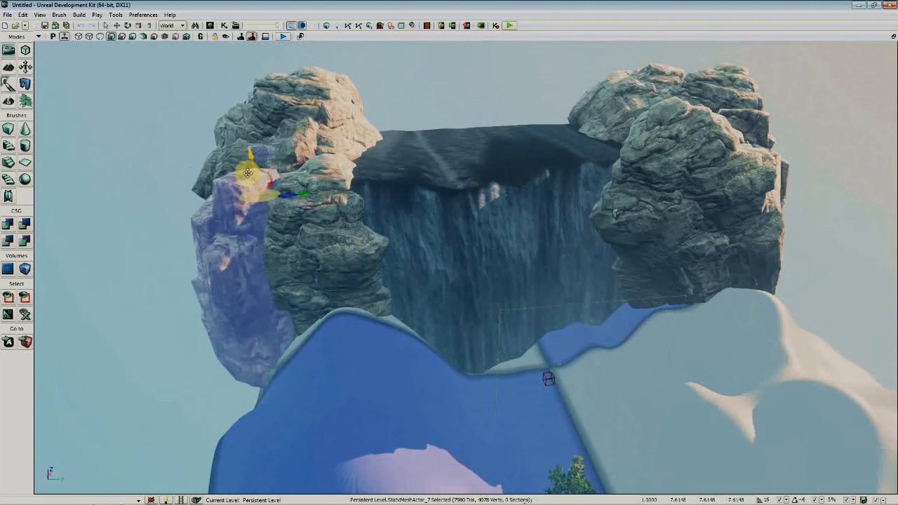
right_drag(329, 254, 334, 228)
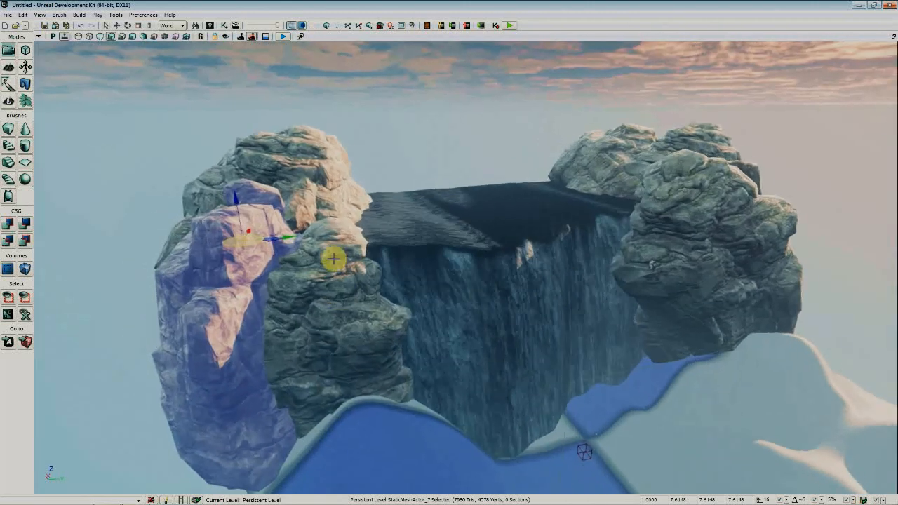
right_drag(359, 295, 359, 323)
right_drag(759, 239, 785, 243)
click(771, 230)
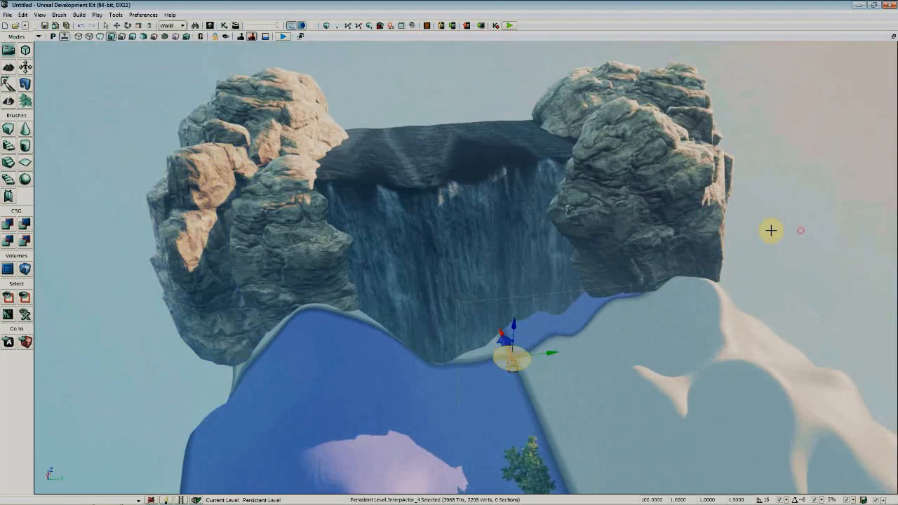
Select the splash particle emitter in the basin below the waterfall and move it to the tree side of the mist emitter
right_drag(690, 300, 644, 221)
right_drag(413, 317, 402, 322)
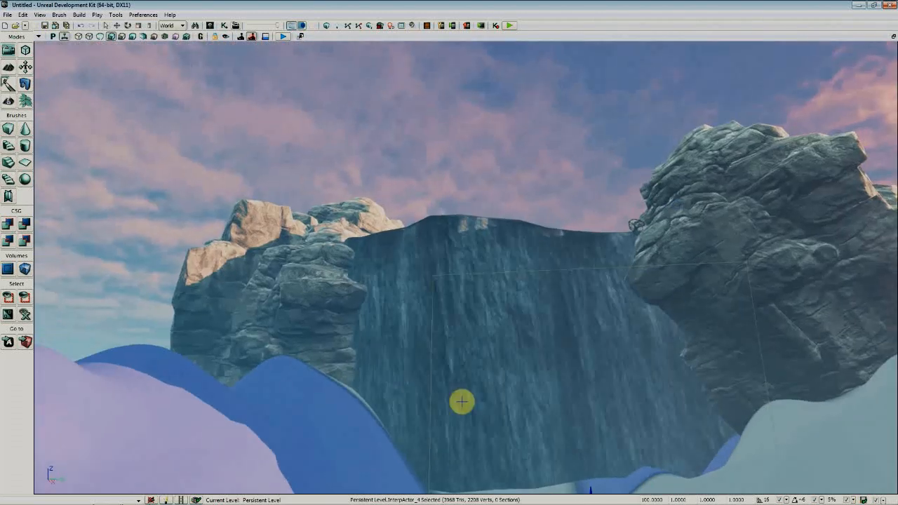
right_drag(576, 429, 613, 479)
right_drag(538, 367, 526, 355)
right_drag(566, 409, 573, 442)
right_drag(587, 371, 519, 371)
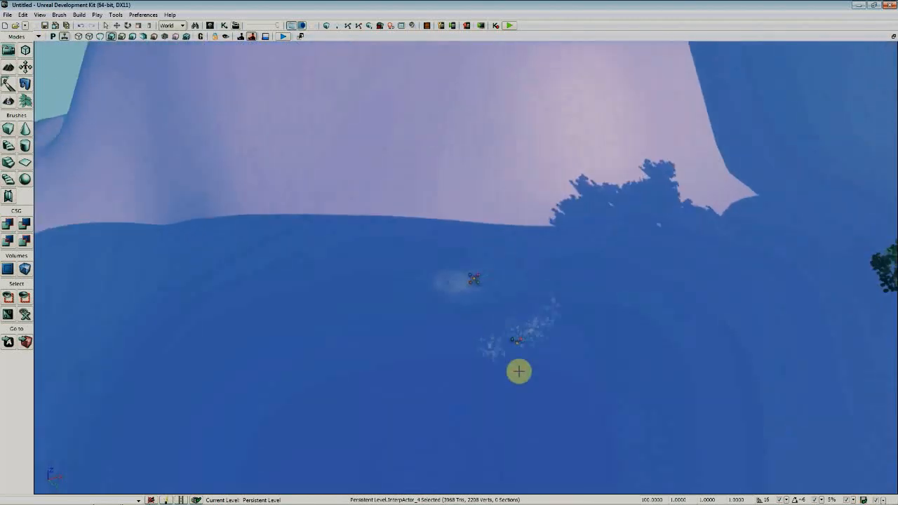
scroll(491, 323, up, 3)
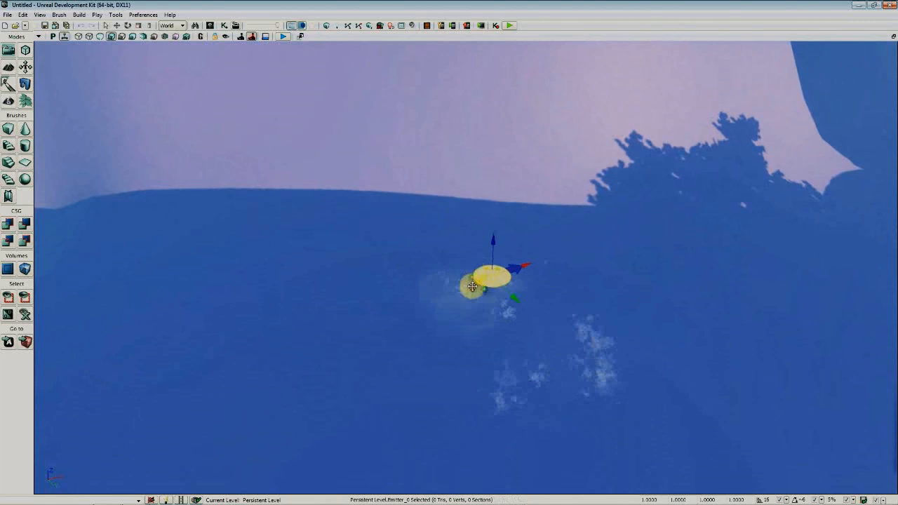
right_drag(316, 309, 423, 312)
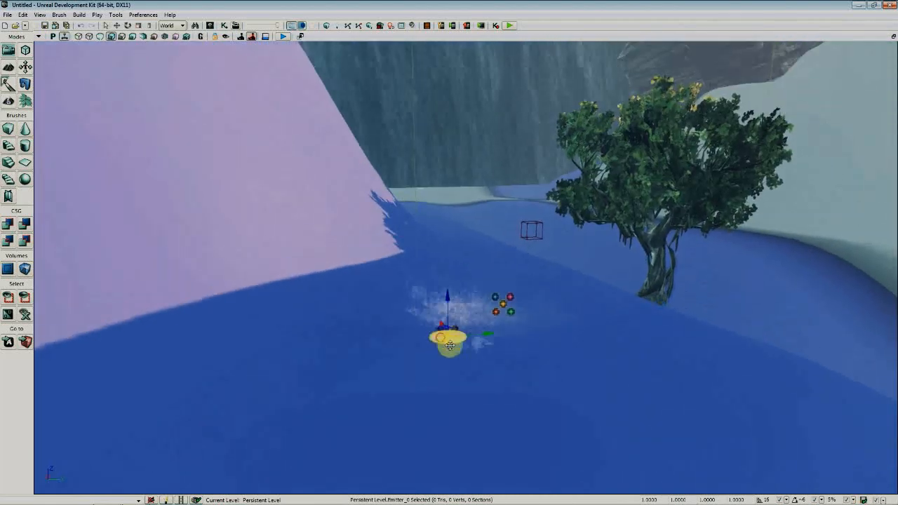
drag(601, 349, 594, 371)
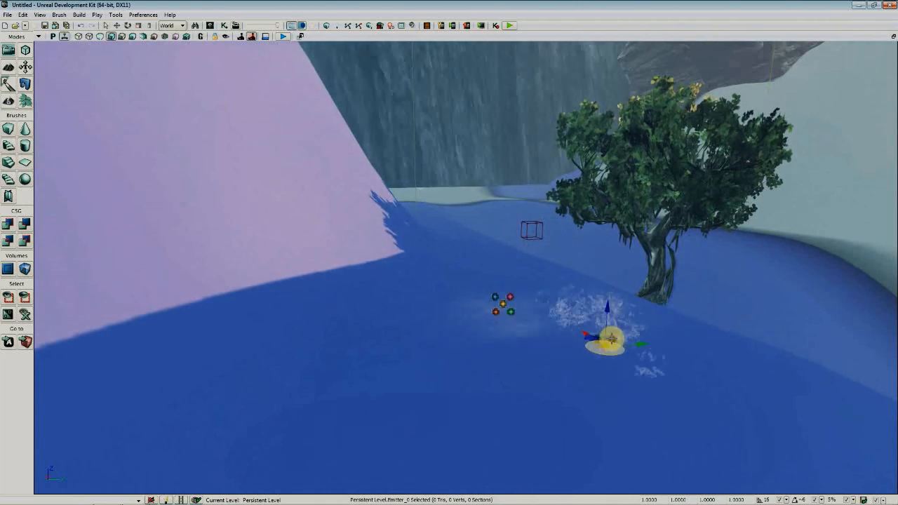
Duplicate the splash emitter and position the copy on the opposite side of the mist emitter
click(511, 324)
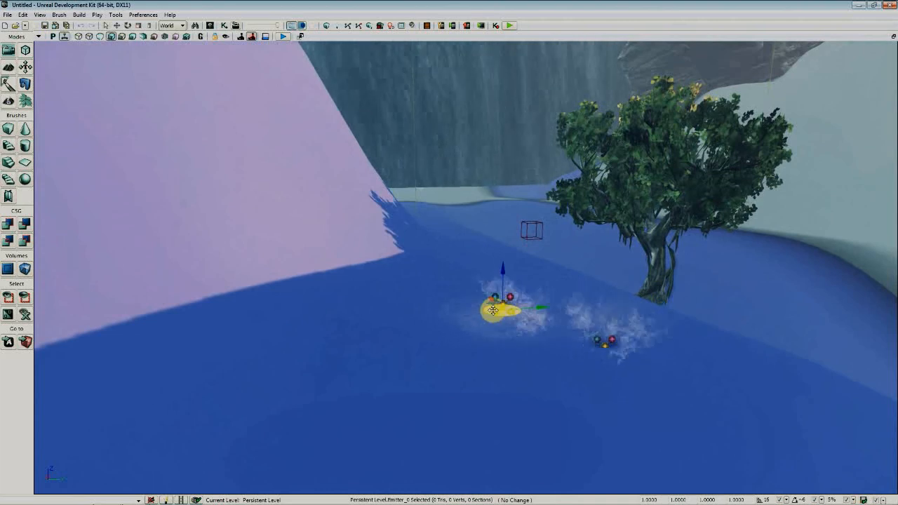
right_drag(511, 324, 233, 365)
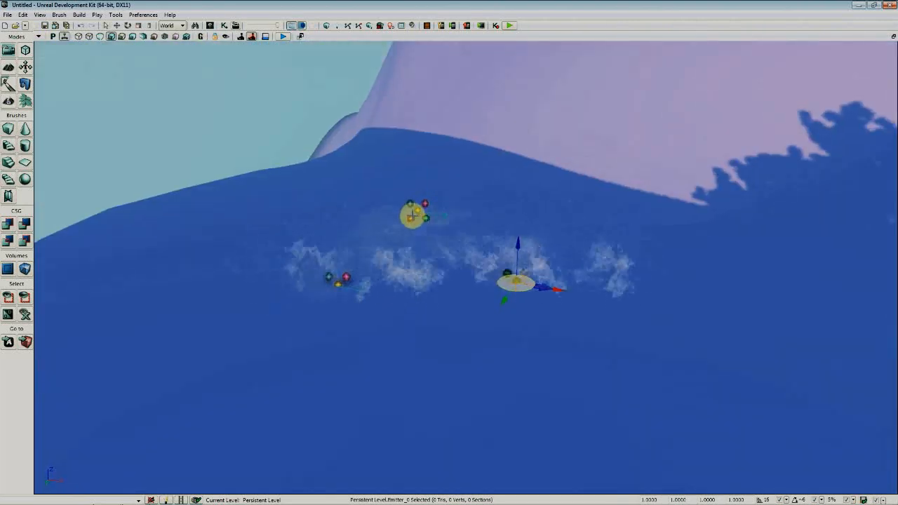
mouse_move(407, 223)
mouse_down()
mouse_move(449, 242)
mouse_move(403, 228)
mouse_up()
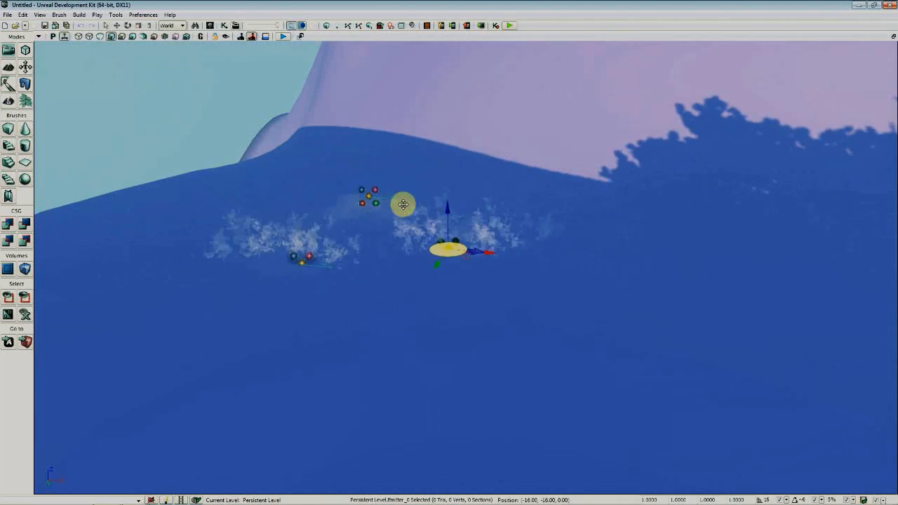
right_drag(424, 267, 642, 287)
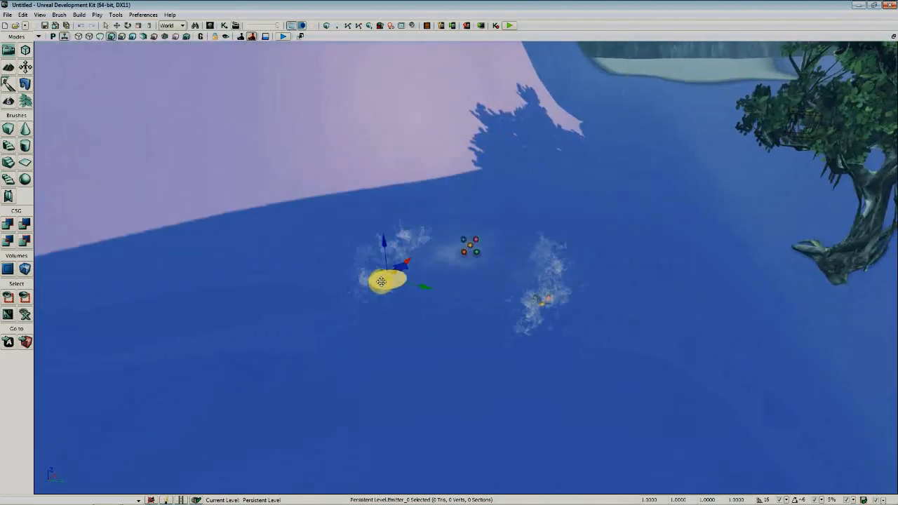
right_drag(423, 309, 347, 311)
Move the mist emitter over to the splash emitter copy
click(357, 309)
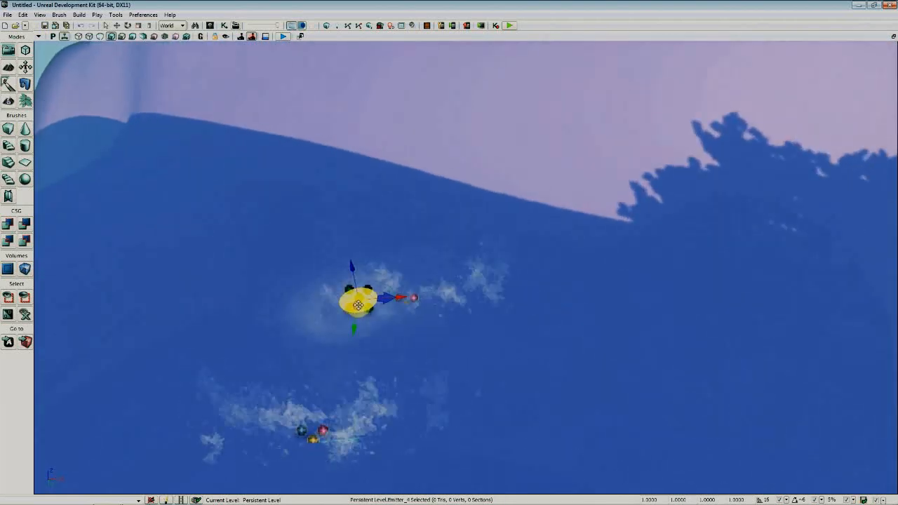
drag(357, 302, 395, 295)
click(421, 302)
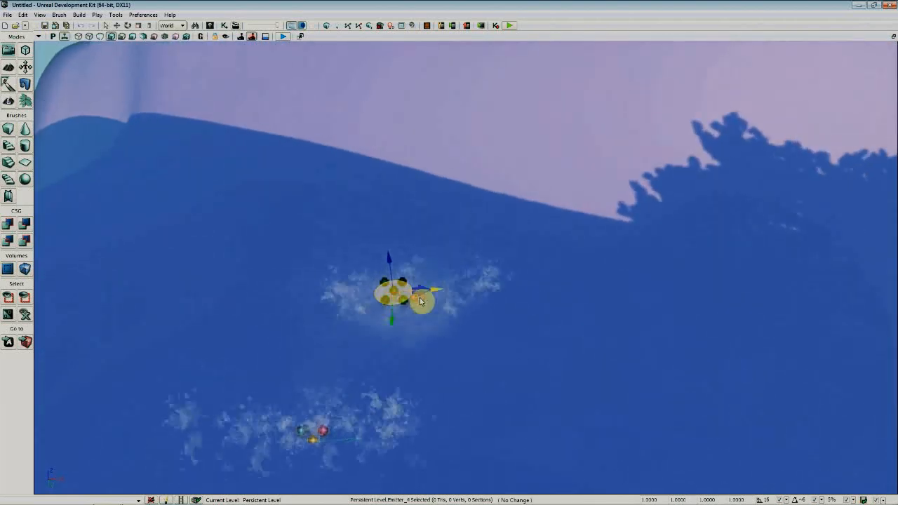
Select the splash emitter beside the mist emitter and raise it above the basin floor
click(408, 299)
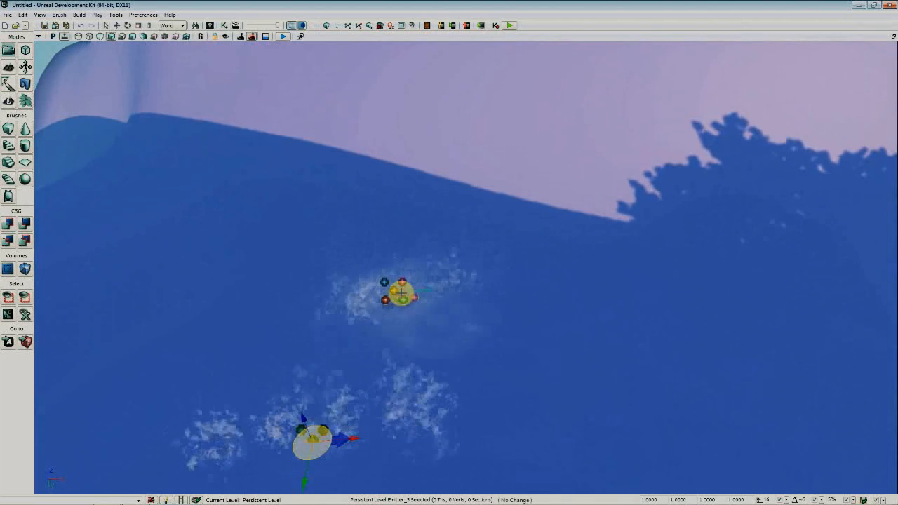
click(412, 296)
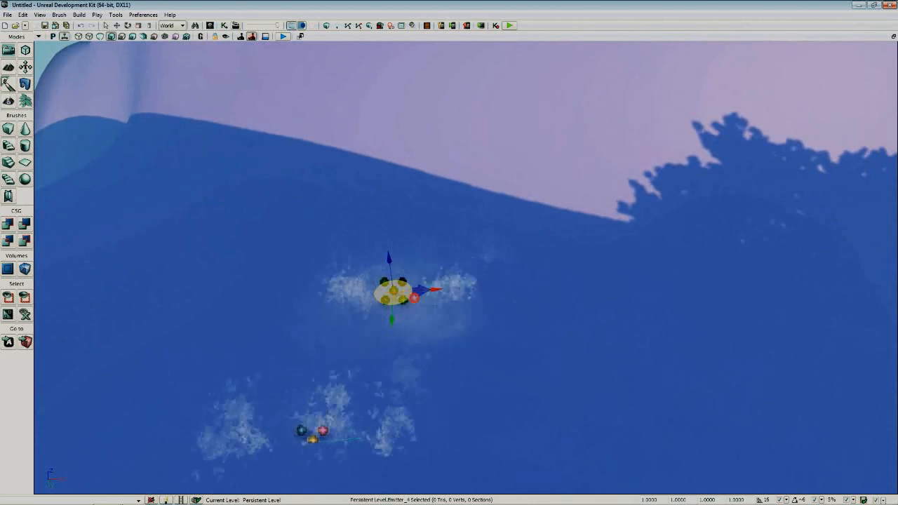
click(414, 298)
drag(414, 299, 421, 372)
click(442, 407)
right_drag(463, 337, 444, 358)
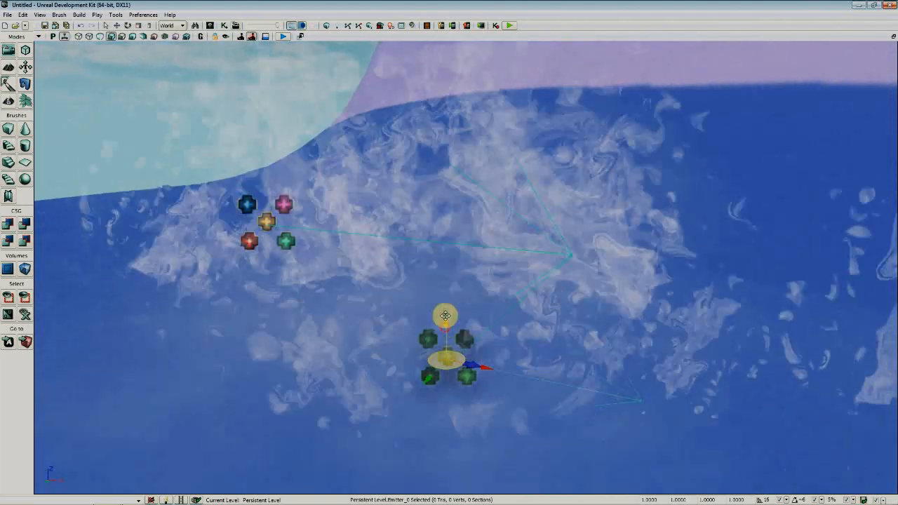
drag(445, 316, 445, 239)
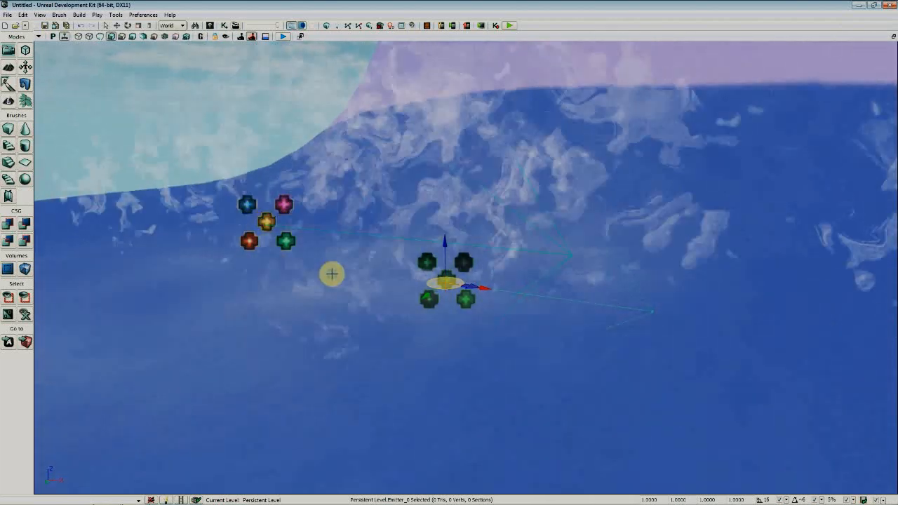
Select the mist emitter and the raised splash emitter together
right_drag(330, 274, 336, 219)
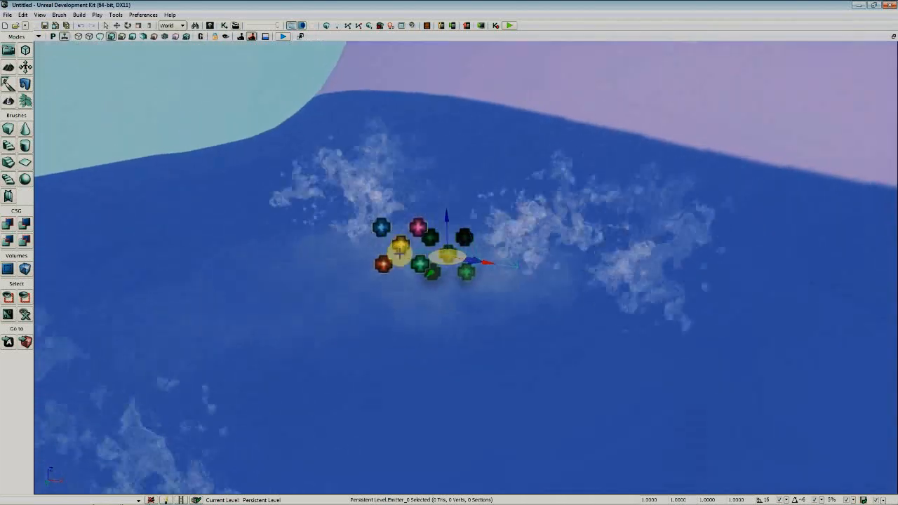
right_drag(461, 317, 443, 263)
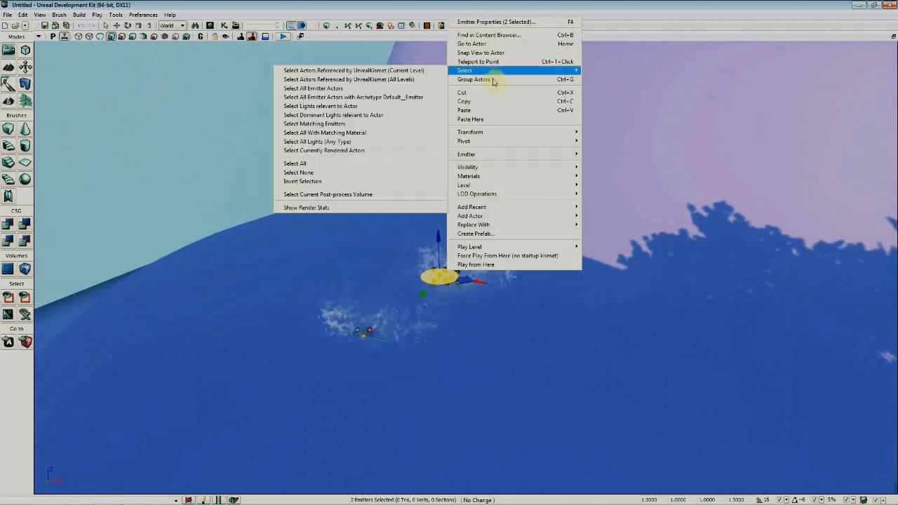
right_drag(483, 215, 376, 356)
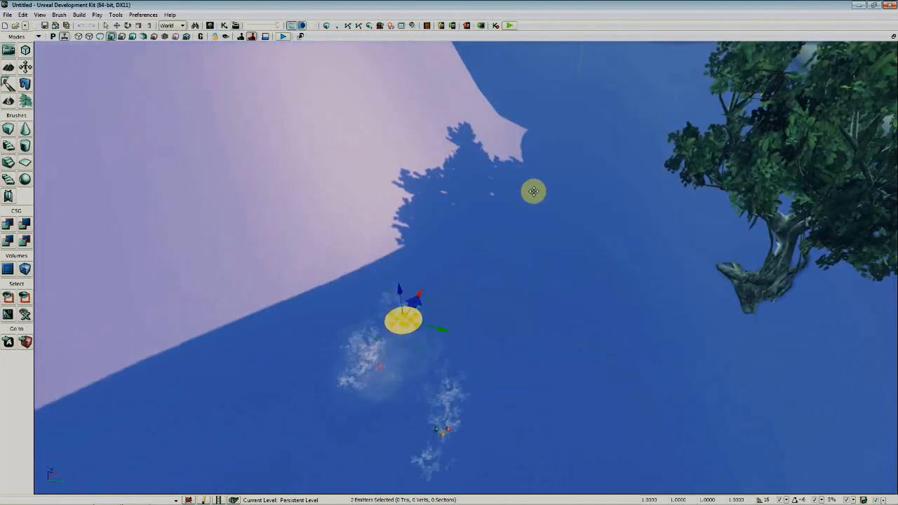
Select the front rock on the waterfall's left side and rotate it so it lies tilted across the ridge
right_drag(621, 77, 644, 47)
mouse_move(466, 267)
right_down()
mouse_move(463, 232)
mouse_move(505, 221)
mouse_move(484, 294)
mouse_move(473, 277)
right_up()
right_drag(510, 96, 478, 117)
click(423, 186)
right_drag(423, 186, 412, 254)
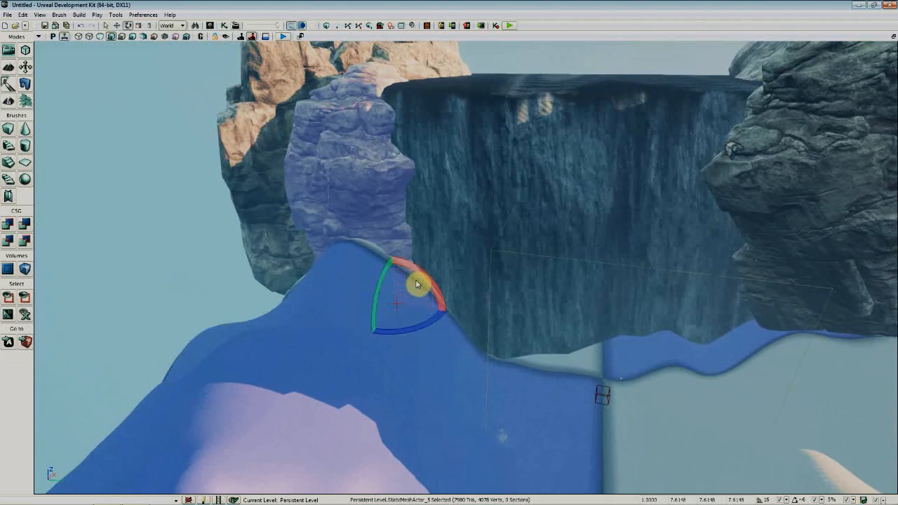
drag(421, 272, 414, 260)
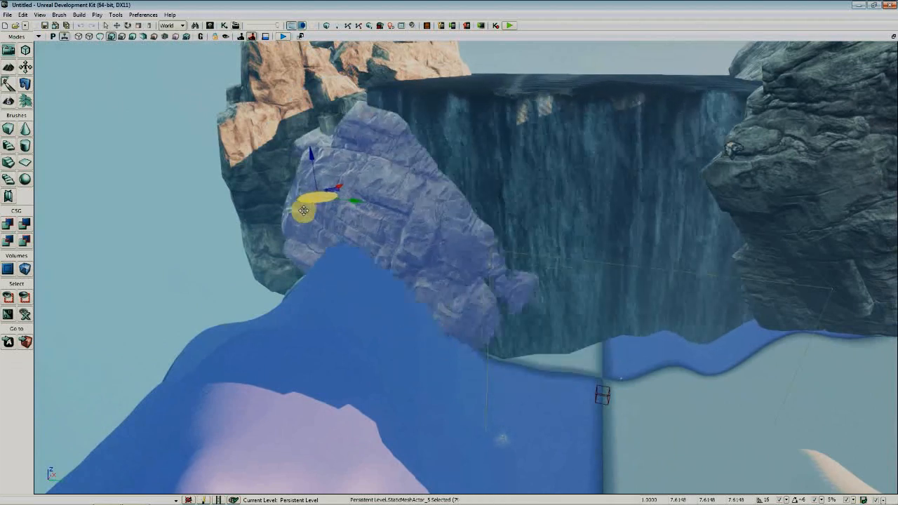
Scale the tilted left-hand rock down to 4.0737, settle it on the ridge and deselect it
drag(302, 215, 306, 213)
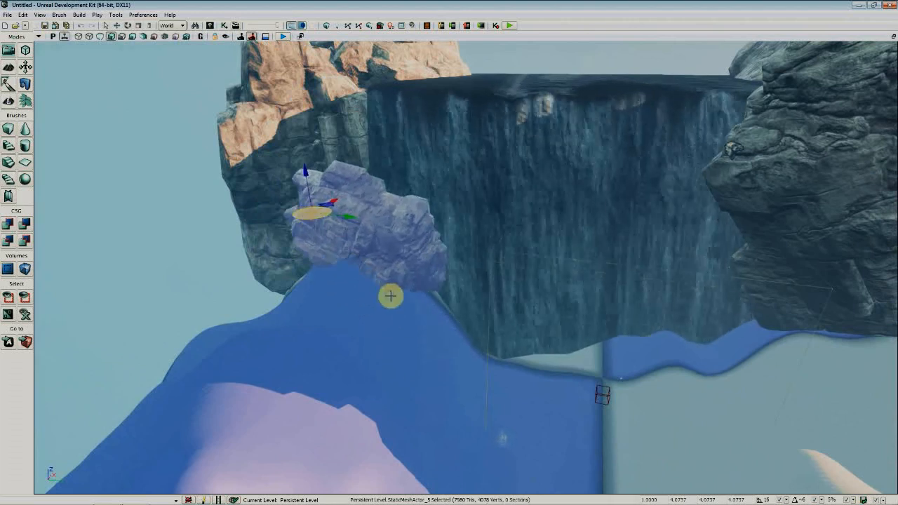
drag(391, 296, 187, 268)
click(100, 270)
Duplicate the small rock along the ridge at the waterfall's left foot and rotate it to cover the slope
right_drag(165, 267, 271, 281)
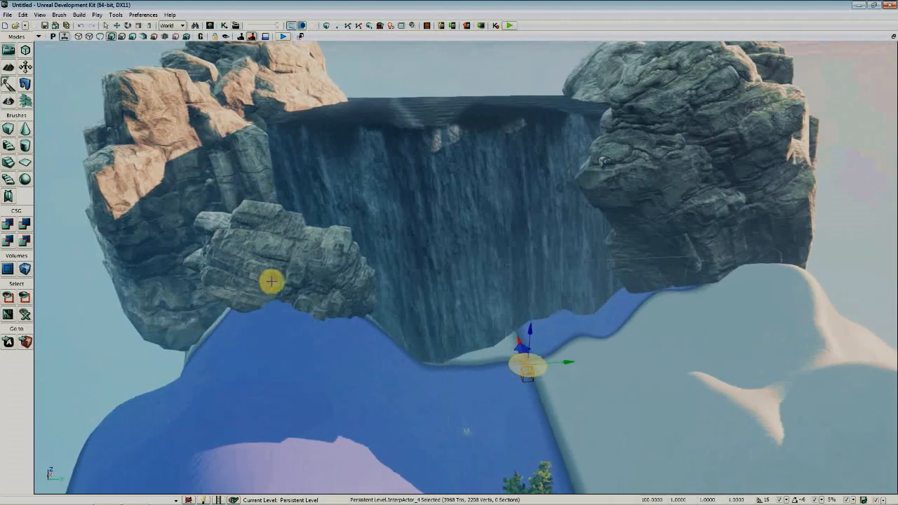
click(275, 276)
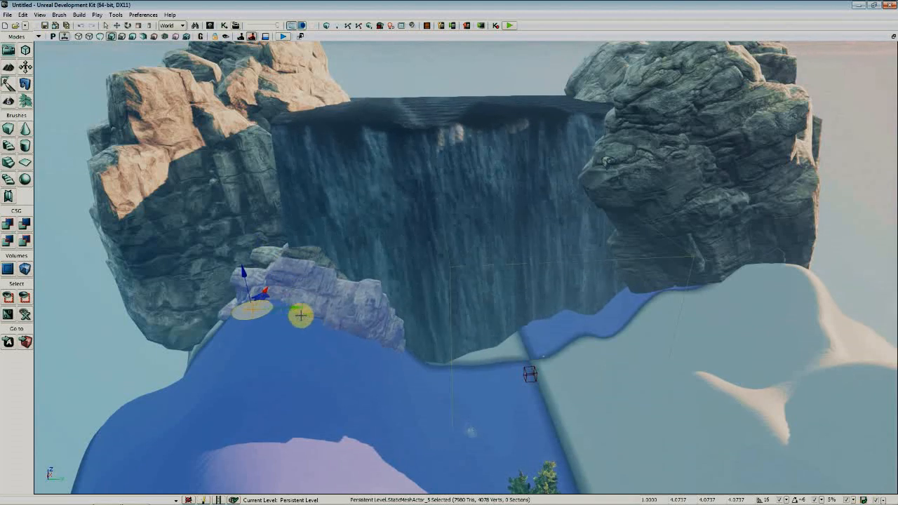
double_click(288, 277)
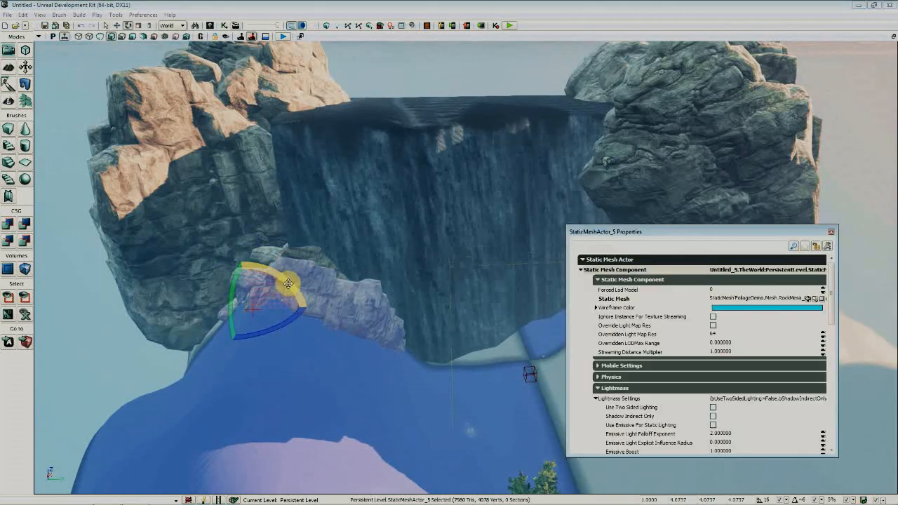
drag(288, 282, 357, 314)
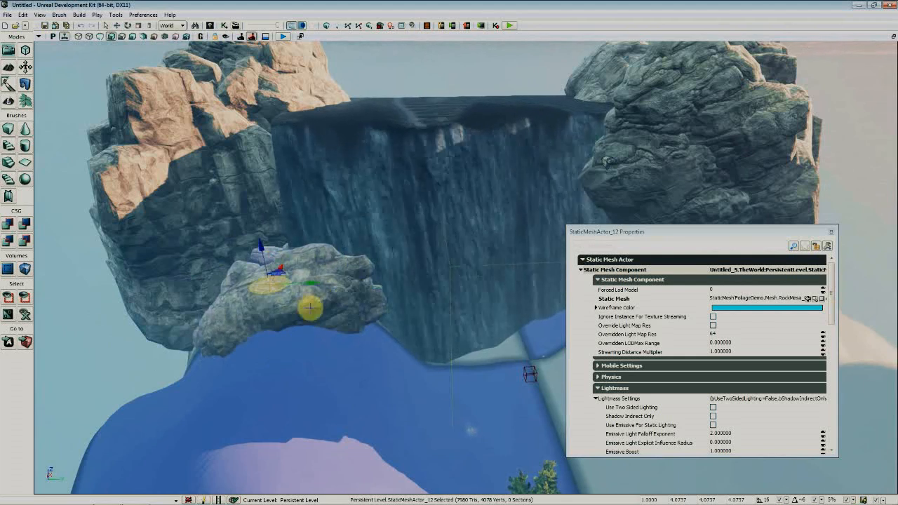
Delete the duplicated small rock, then raise and rotate the remaining rock on the ridge at the waterfall's left foot
key(Delete)
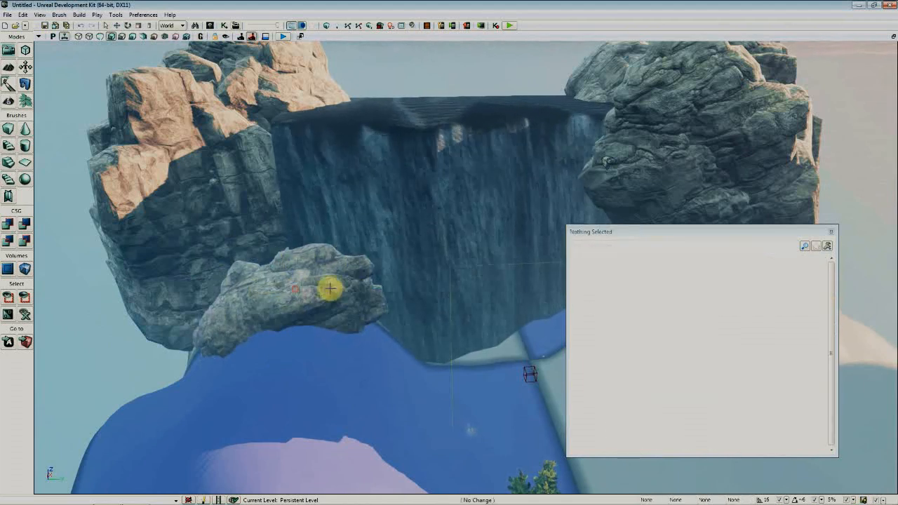
click(330, 288)
mouse_move(359, 268)
mouse_down()
mouse_move(359, 248)
mouse_move(357, 257)
mouse_up()
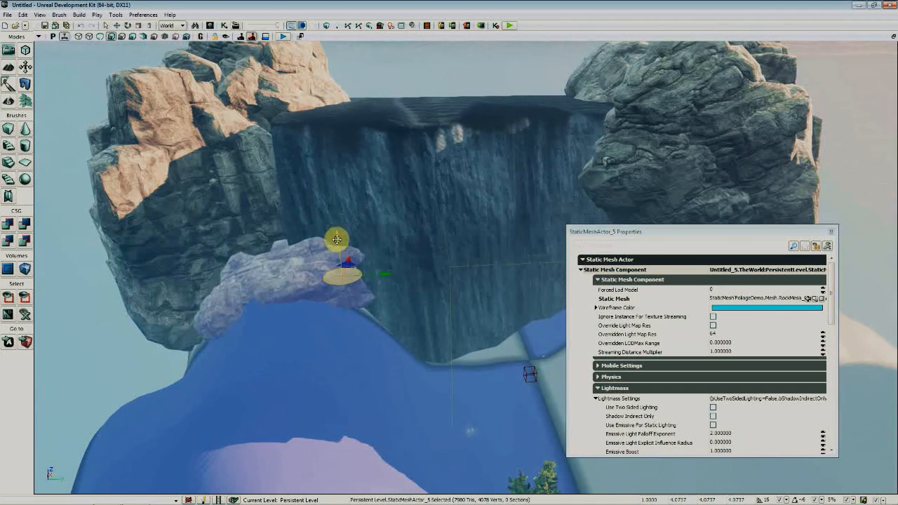
drag(337, 239, 332, 206)
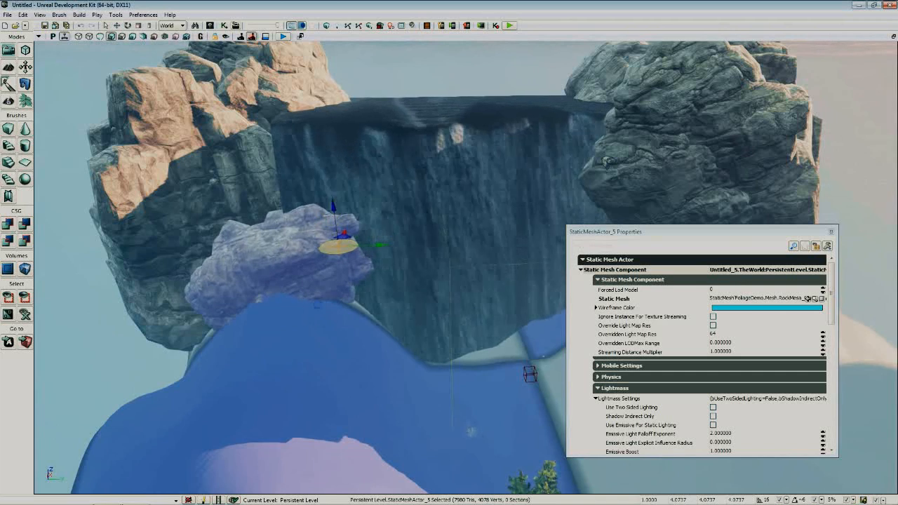
mouse_move(191, 271)
right_down()
mouse_move(316, 235)
mouse_move(245, 246)
mouse_move(191, 272)
right_up()
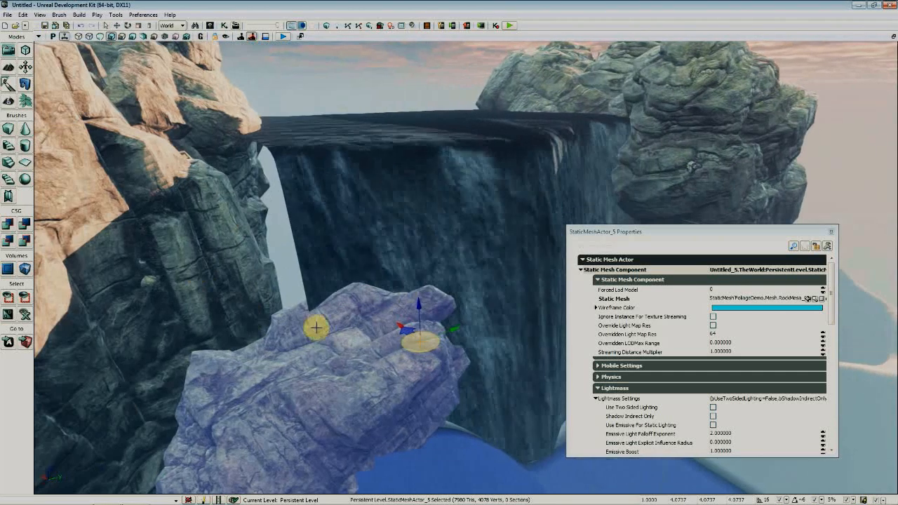
Duplicate the small left-hand rock upward against the cliff beside the waterfall and scale the copy to 4.7159
right_drag(349, 356, 388, 364)
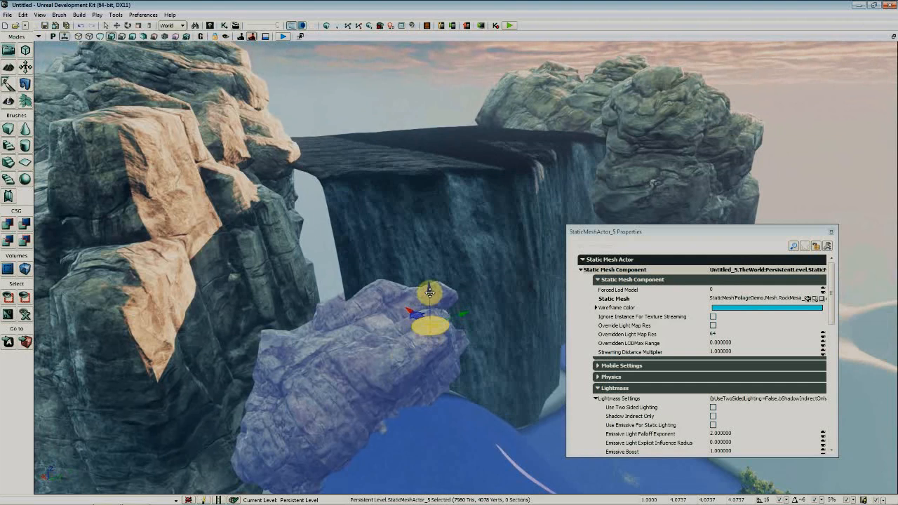
drag(418, 198, 439, 157)
drag(431, 198, 353, 315)
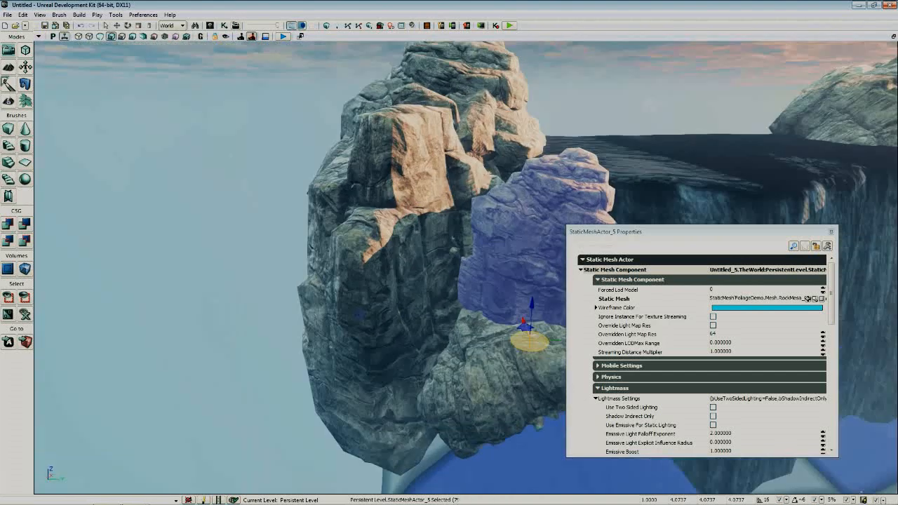
right_drag(353, 315, 325, 351)
drag(337, 420, 359, 415)
right_drag(359, 415, 318, 337)
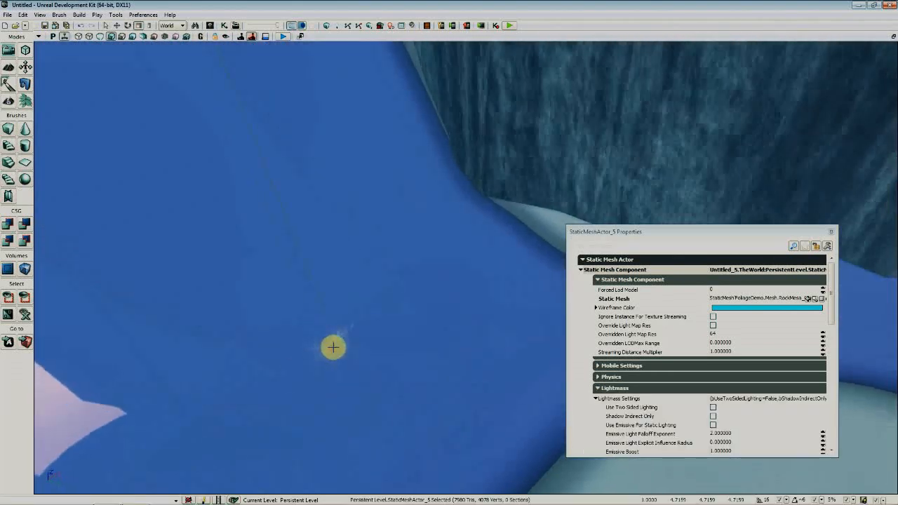
Select the two emitters in front of the waterfall together and scale them uniformly to 3.892615
click(333, 347)
mouse_move(374, 403)
right_down()
mouse_move(361, 369)
mouse_move(388, 397)
right_up()
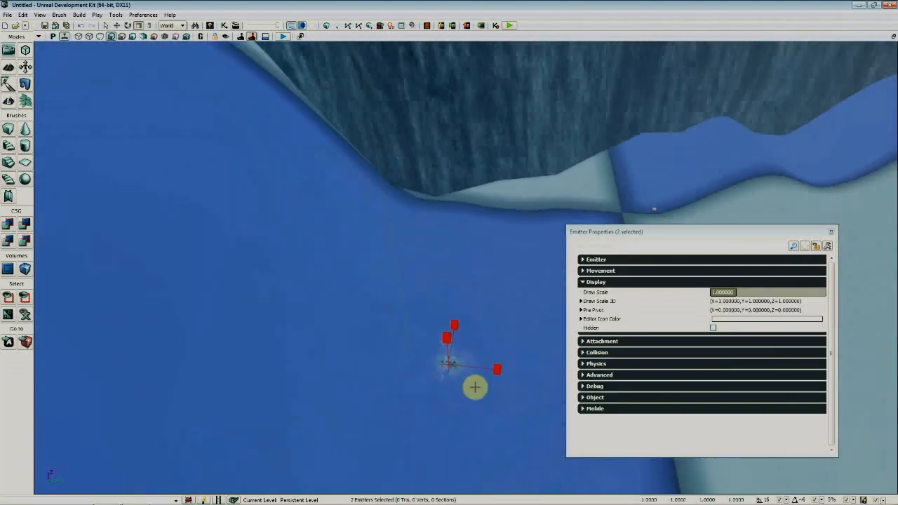
right_drag(470, 387, 471, 381)
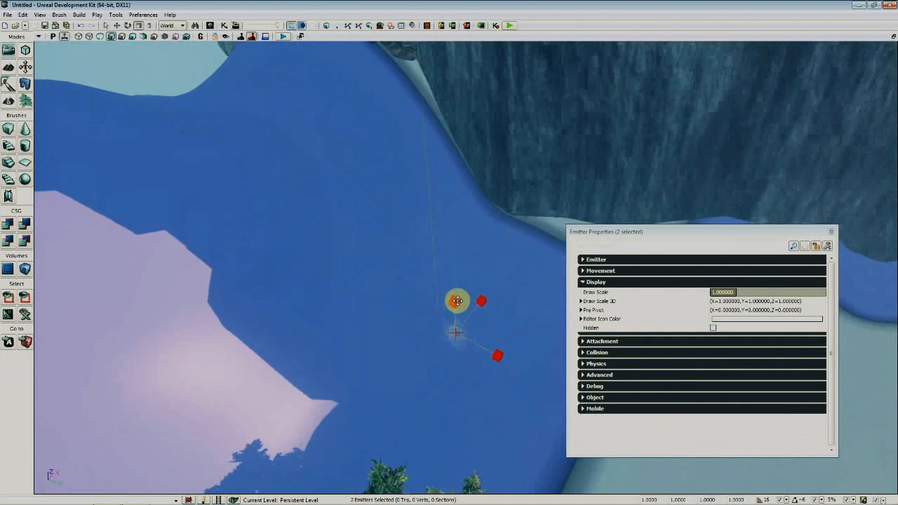
drag(456, 302, 457, 204)
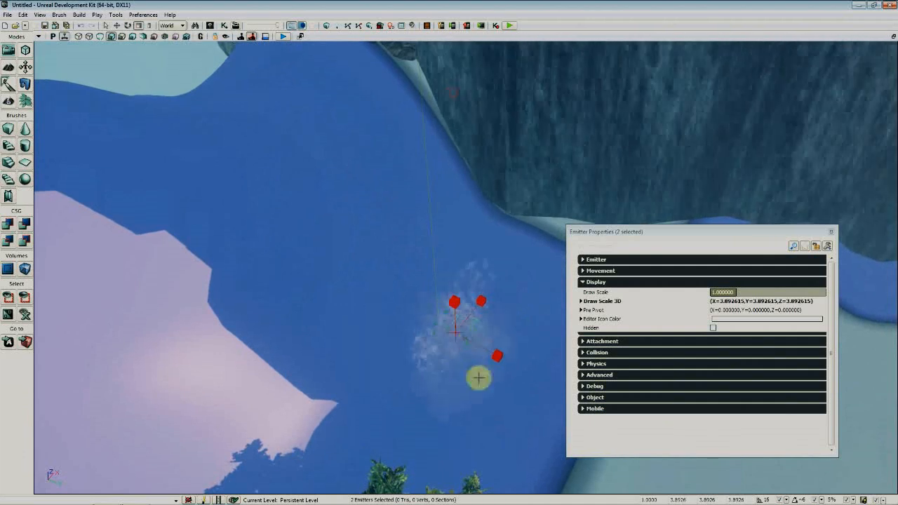
mouse_move(480, 375)
right_down()
mouse_move(525, 328)
mouse_move(477, 396)
right_up()
Move the two enlarged emitters from the open slope to the base of the waterfall, in front of the falling water
key(space)
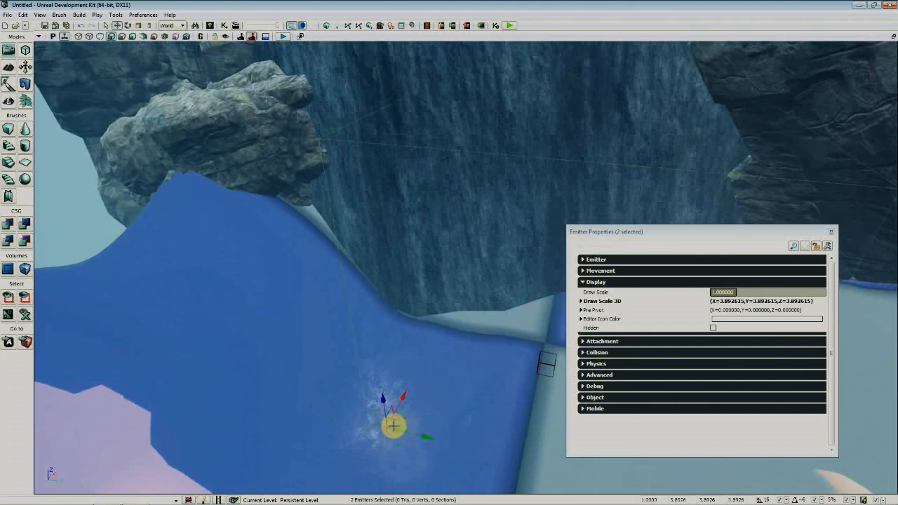
key(space)
key(space)
key(space)
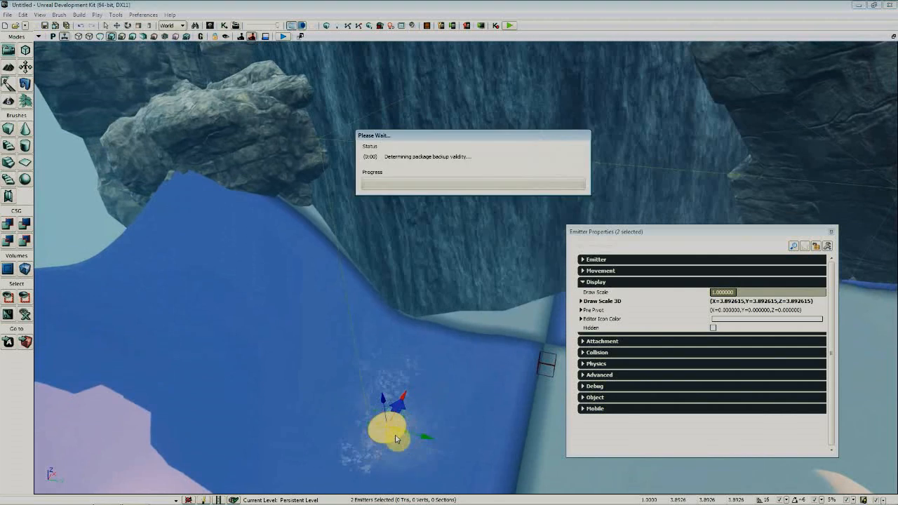
drag(388, 414, 367, 286)
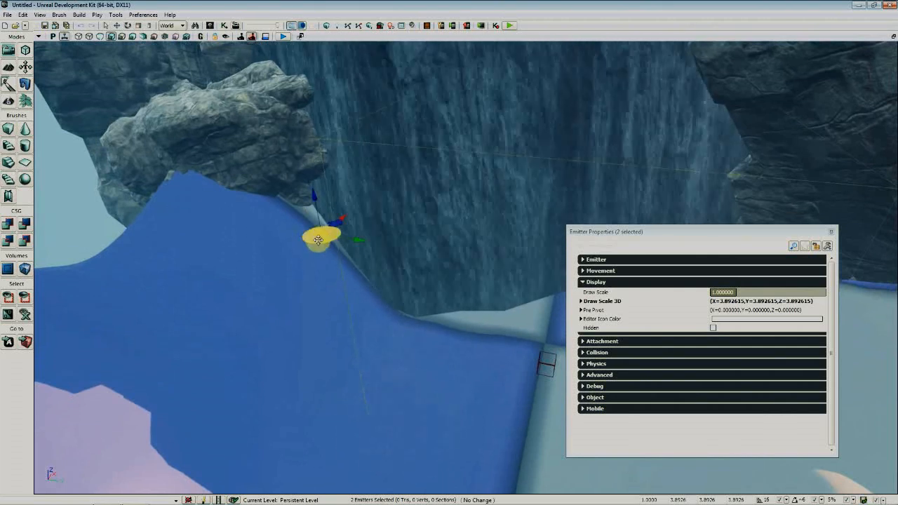
key(d)
right_drag(361, 317, 204, 317)
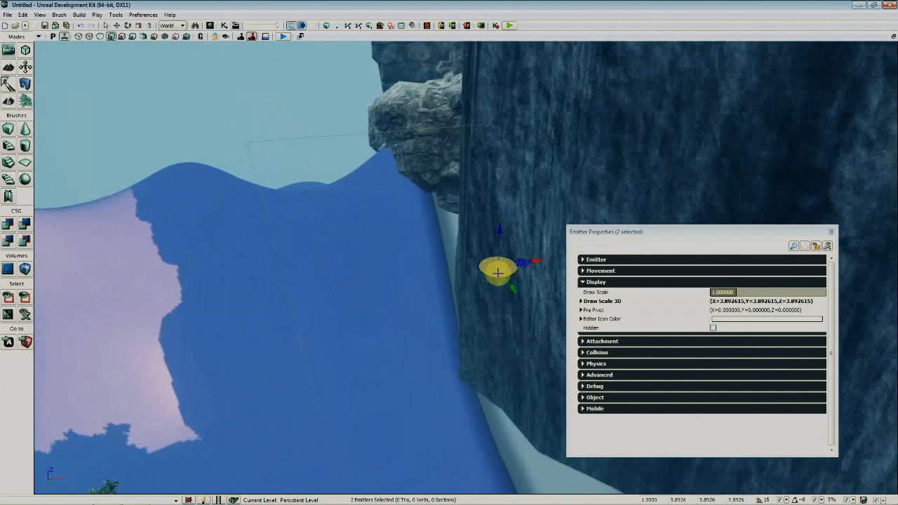
drag(489, 267, 444, 81)
right_drag(292, 225, 629, 227)
key(a)
drag(172, 251, 457, 394)
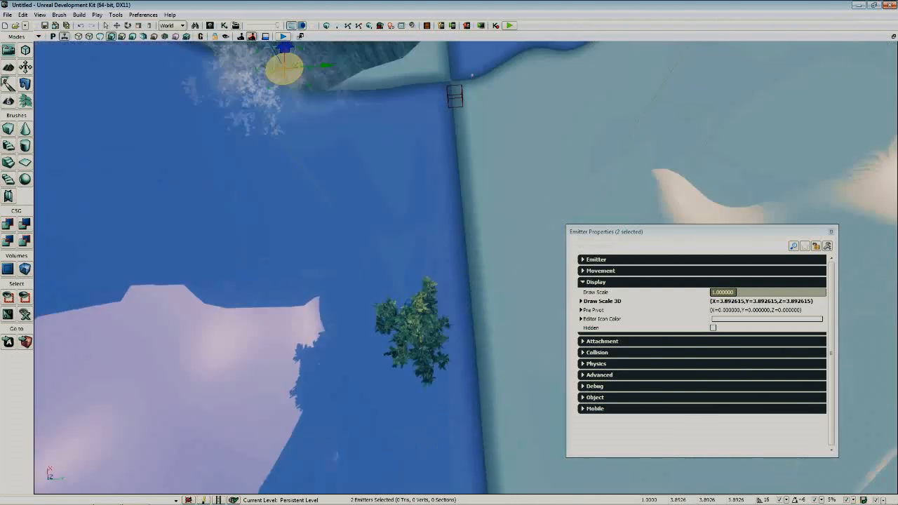
Select the single unscaled emitter and move it to the waterfall's left edge, just below the small rock
drag(285, 66, 444, 316)
right_drag(472, 53, 395, 304)
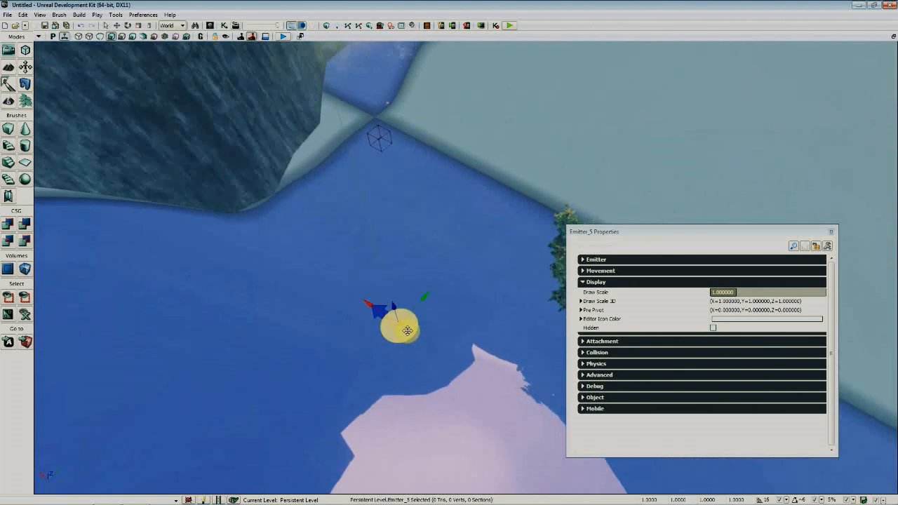
drag(402, 328, 269, 228)
right_drag(269, 228, 445, 264)
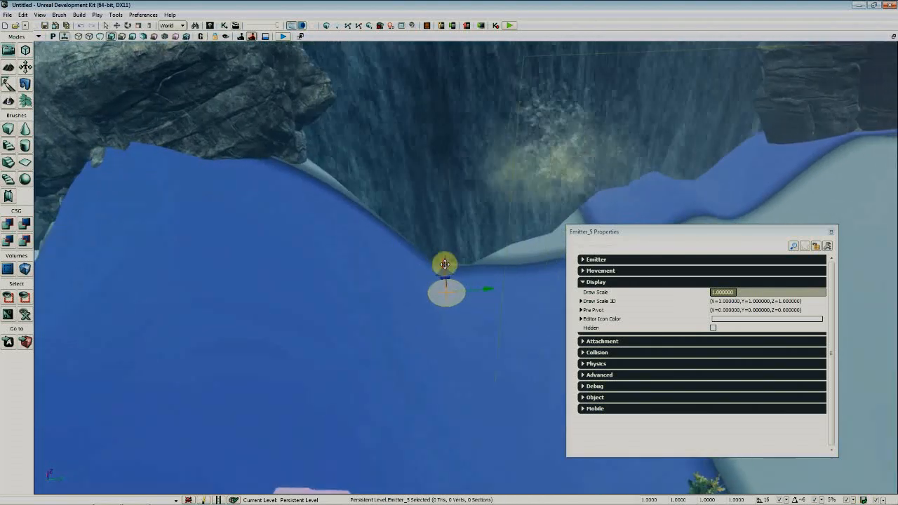
mouse_move(419, 158)
right_down()
mouse_move(365, 144)
mouse_move(419, 160)
right_up()
Scale the emitter at the waterfall's left edge uniformly to 4.515378
key(space)
key(space)
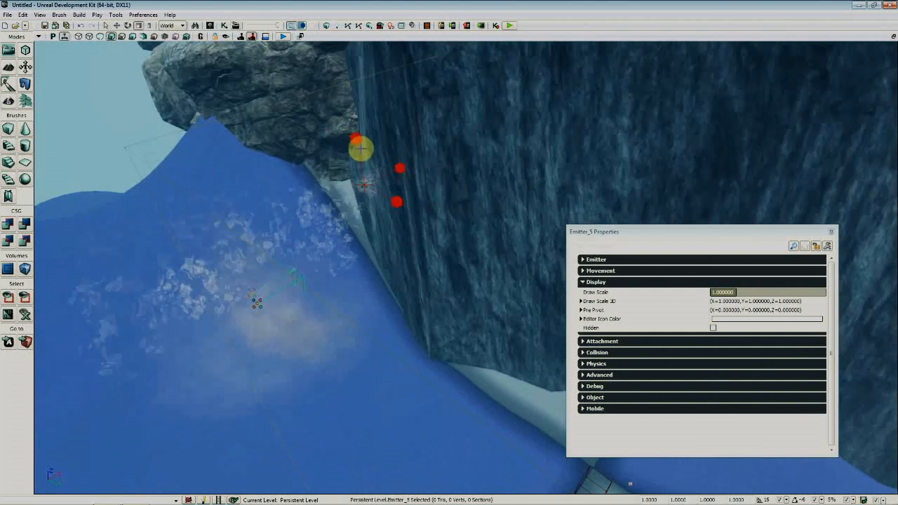
drag(358, 140, 357, 56)
mouse_move(391, 280)
right_down()
mouse_move(402, 261)
mouse_move(391, 281)
right_up()
Raise the left-edge emitter so it sits just above the small rock against the waterfall
key(space)
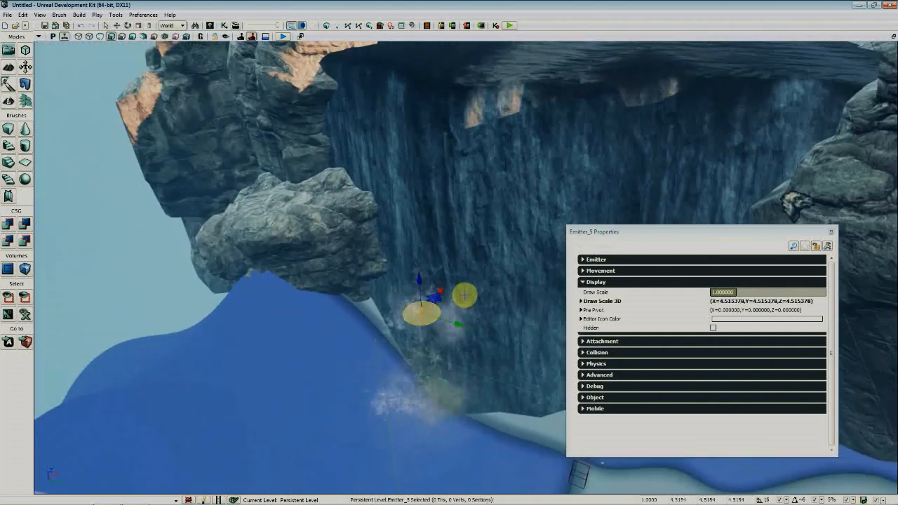
drag(427, 313, 338, 230)
right_drag(338, 230, 432, 241)
drag(439, 232, 433, 141)
right_drag(432, 140, 391, 263)
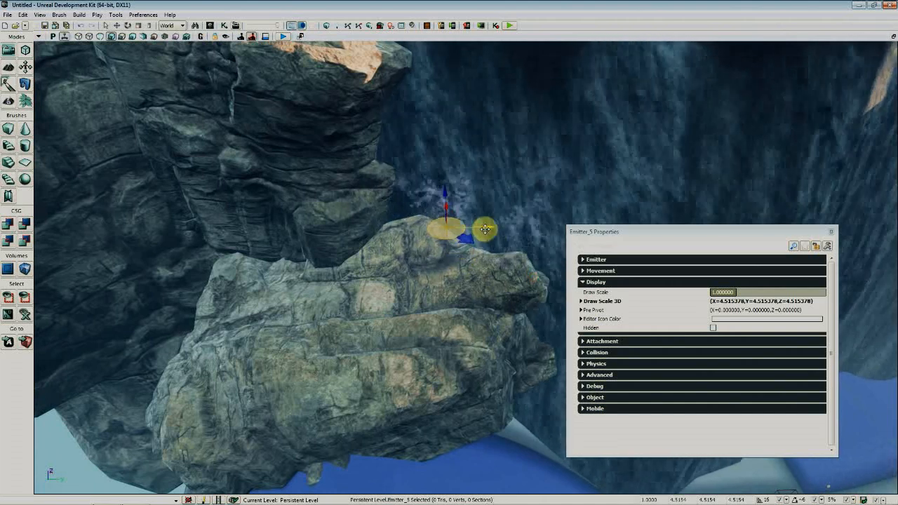
Duplicate the emitter across to the right-hand rock and raise it to the waterfall's upper edge
shift+drag(582, 226, 482, 200)
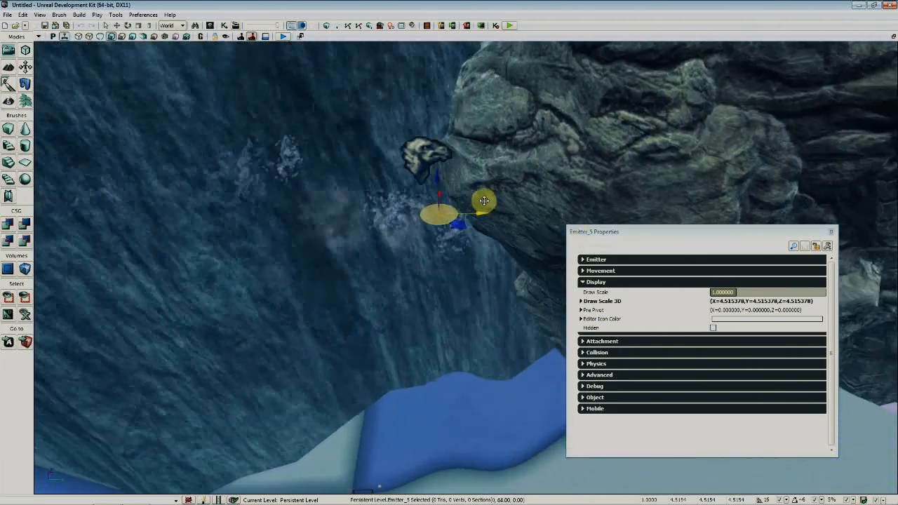
drag(440, 176, 440, 68)
key(space)
key(space)
key(space)
key(space)
key(space)
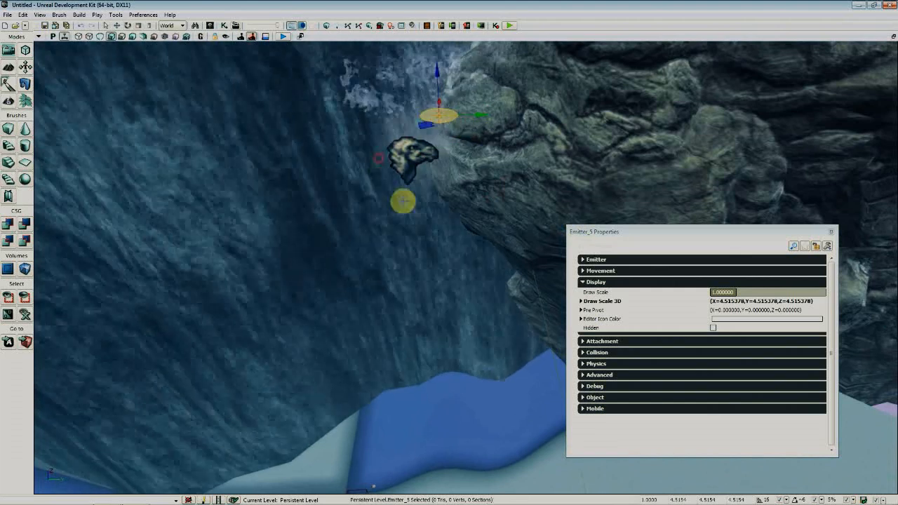
right_drag(403, 201, 407, 208)
drag(426, 208, 441, 85)
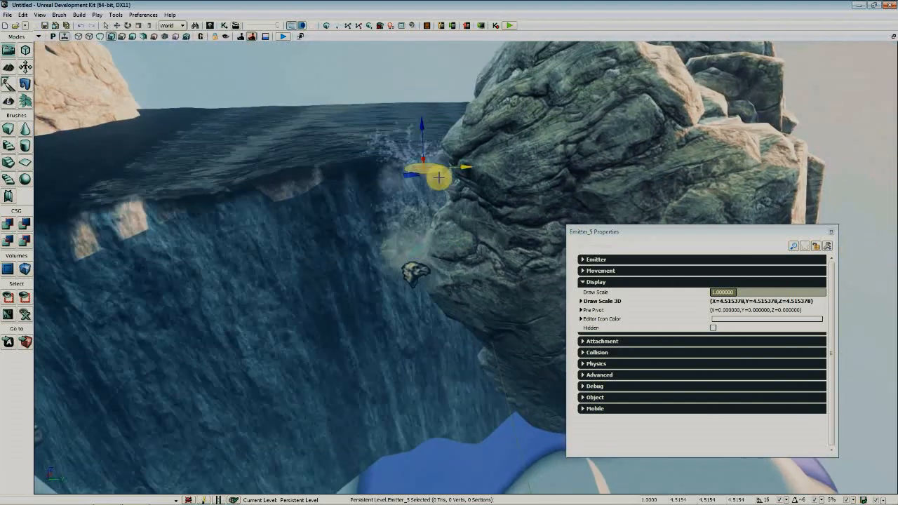
Duplicate the emitter along the waterfall's top edge over to the large sunlit rock on the left
drag(459, 167, 281, 164)
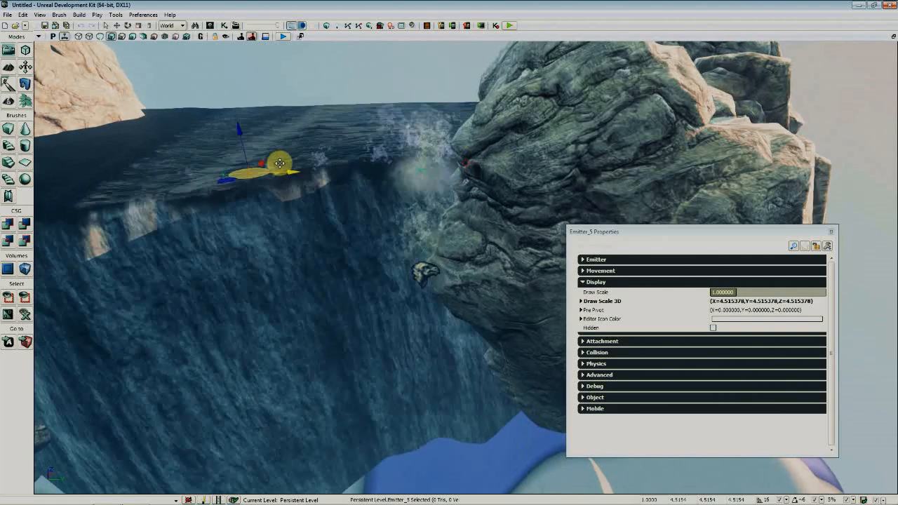
right_drag(281, 164, 281, 164)
drag(631, 176, 338, 186)
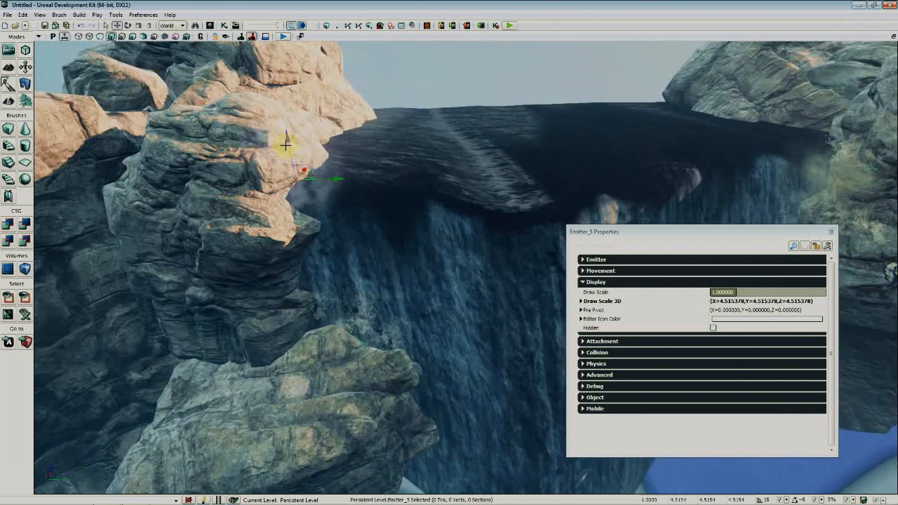
Scale the upper-left emitter uniformly to 7.321757 and rotate it so its spray falls down the waterfall
drag(286, 132, 286, 104)
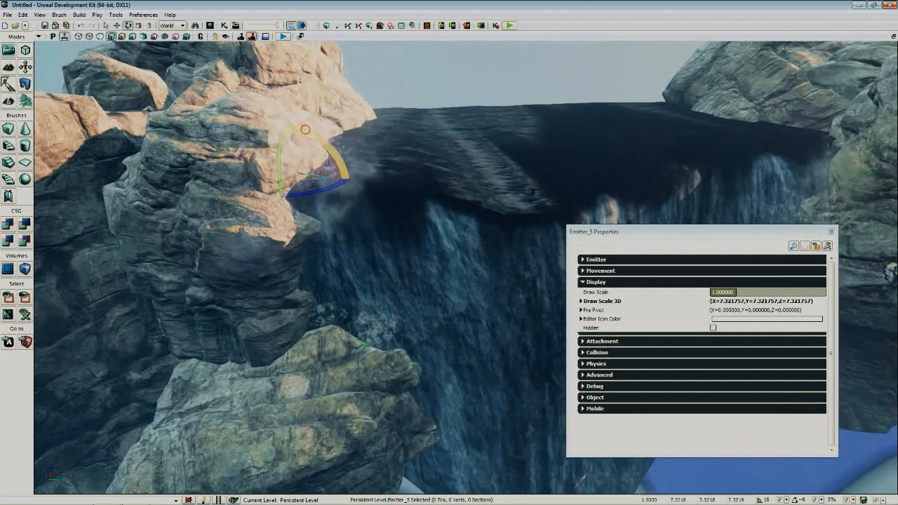
drag(325, 227, 302, 129)
mouse_move(310, 169)
right_down()
mouse_move(313, 228)
mouse_move(379, 214)
mouse_move(428, 224)
mouse_move(329, 218)
mouse_move(312, 169)
right_up()
Duplicate the enlarged upper-left emitter down to the waterfall's left foot and settle it beside the small rock
key(space)
key(space)
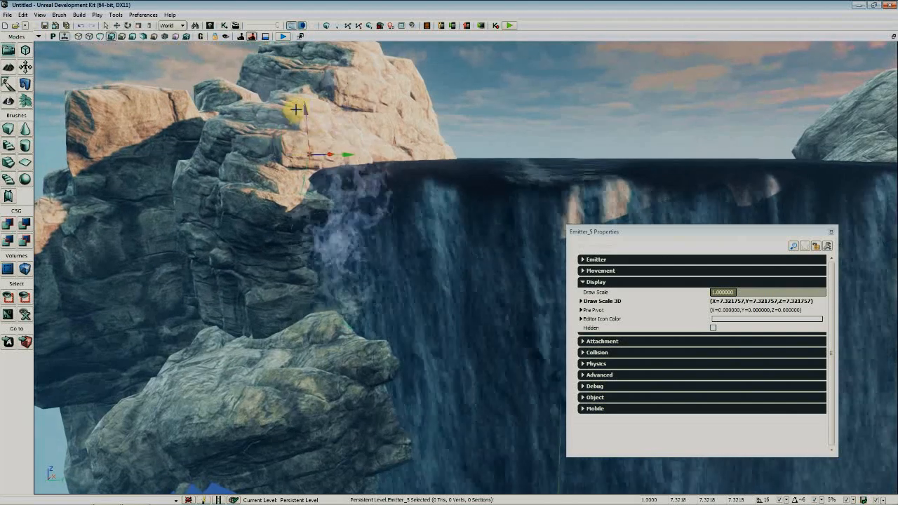
drag(307, 112, 371, 460)
scroll(354, 416, down, 1)
scroll(372, 461, down, 2)
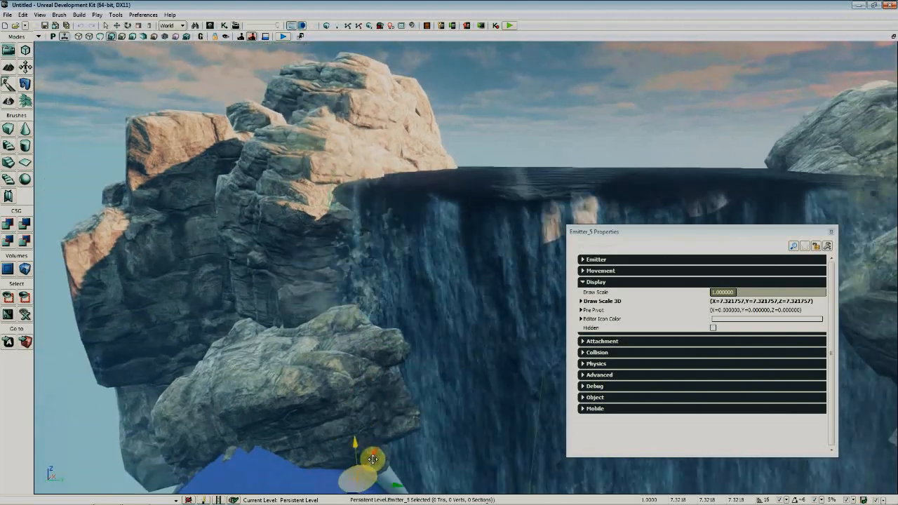
right_drag(383, 422, 400, 477)
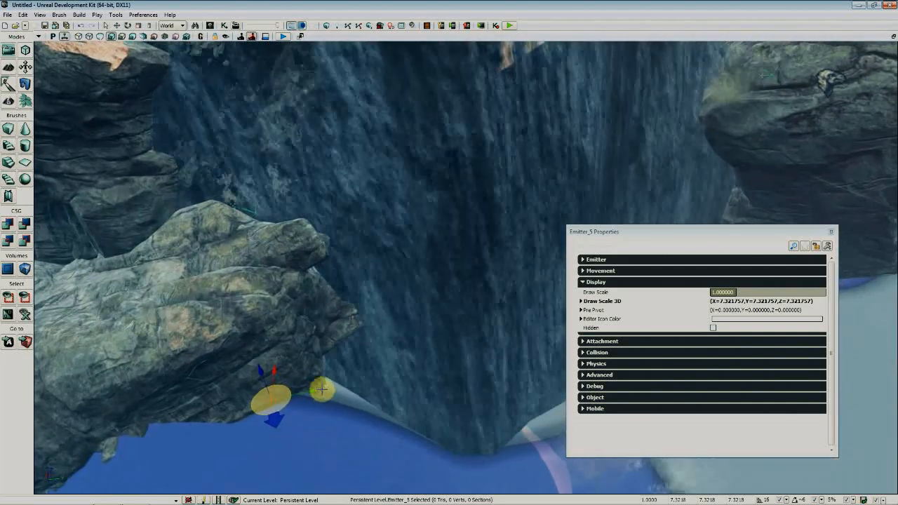
drag(321, 389, 391, 386)
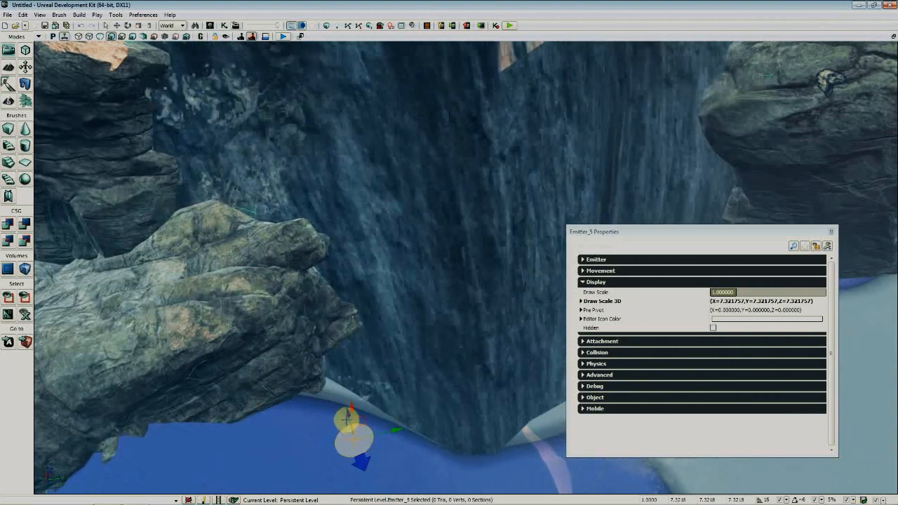
drag(348, 419, 344, 371)
right_drag(419, 379, 414, 413)
right_drag(393, 270, 395, 281)
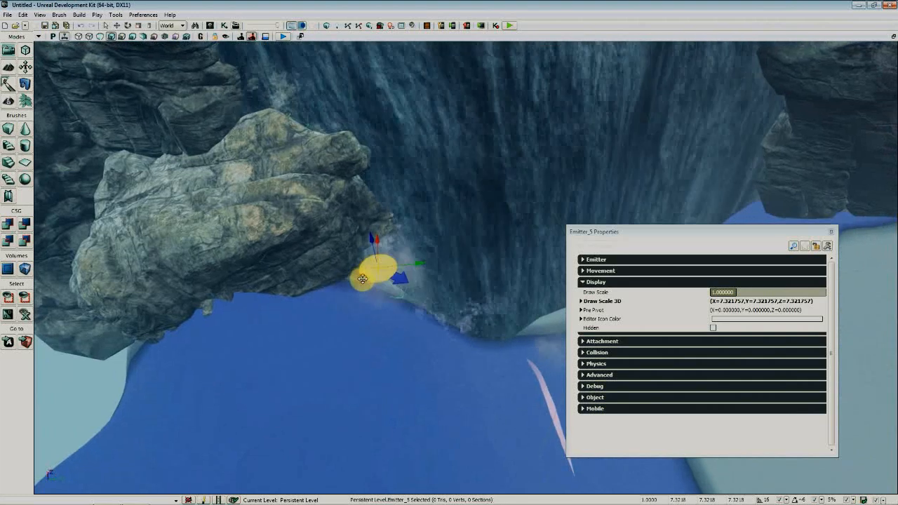
drag(367, 278, 357, 290)
Duplicate the foot emitter across to the waterfall's right foot and position it beneath the large right-hand rock
right_drag(400, 322, 321, 304)
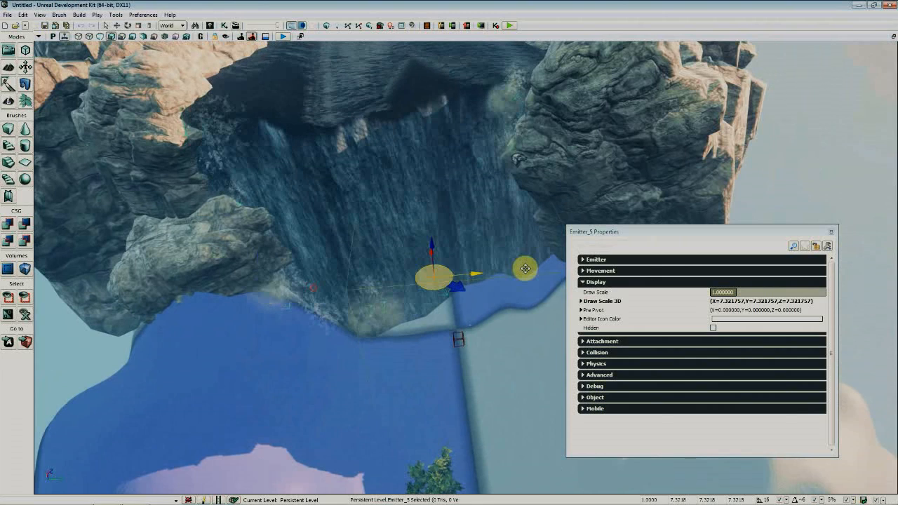
mouse_move(525, 268)
shift+mouse_down()
mouse_move(497, 263)
mouse_move(529, 254)
shift+mouse_up()
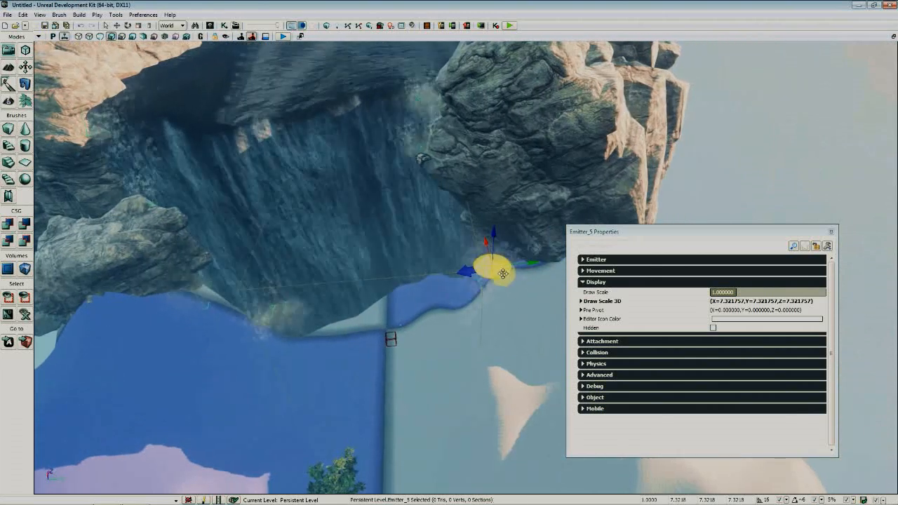
right_drag(467, 304, 566, 328)
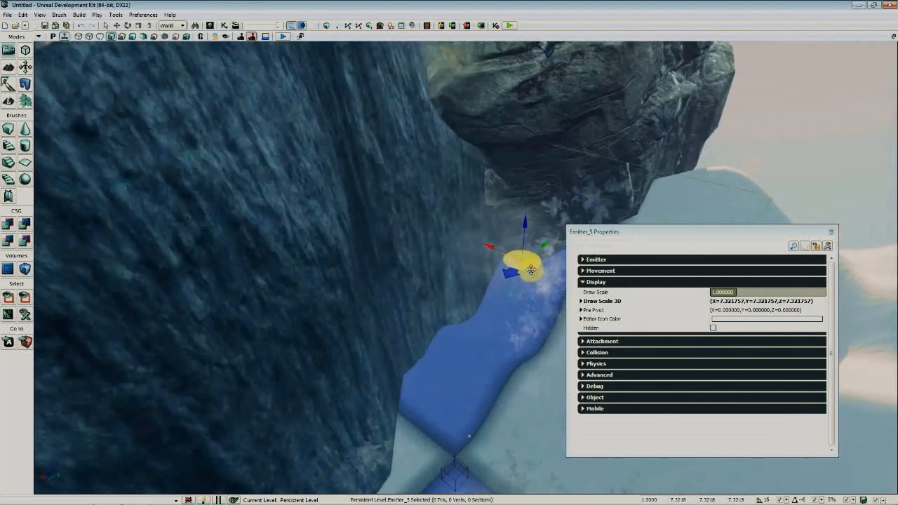
drag(531, 261, 493, 257)
Duplicate the waterfall mesh and move the copy down and forward in front of the original as a lower water tier
right_drag(495, 332, 403, 367)
click(408, 162)
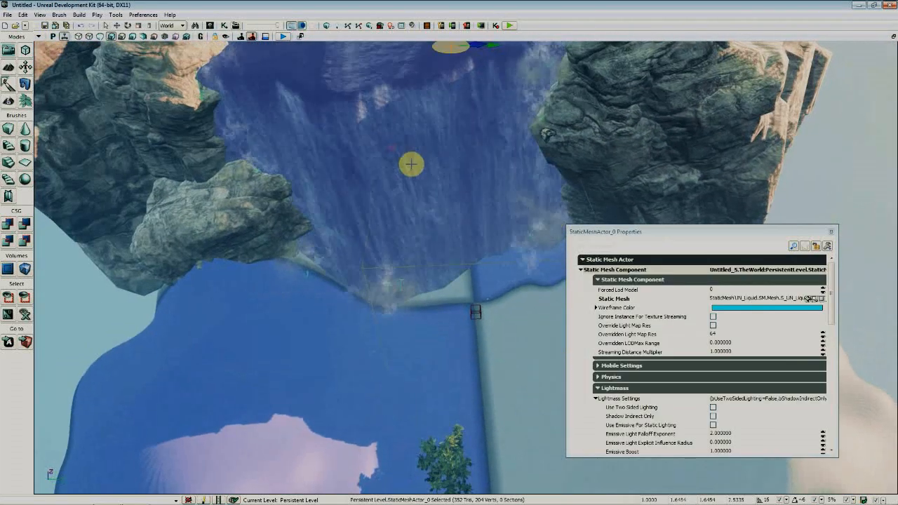
right_drag(411, 164, 412, 153)
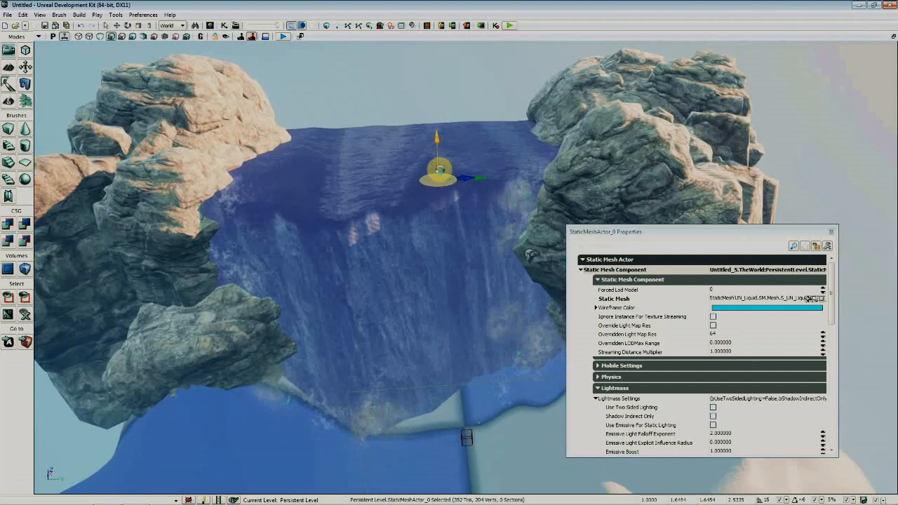
drag(439, 169, 440, 197)
drag(436, 229, 431, 381)
right_drag(430, 381, 443, 404)
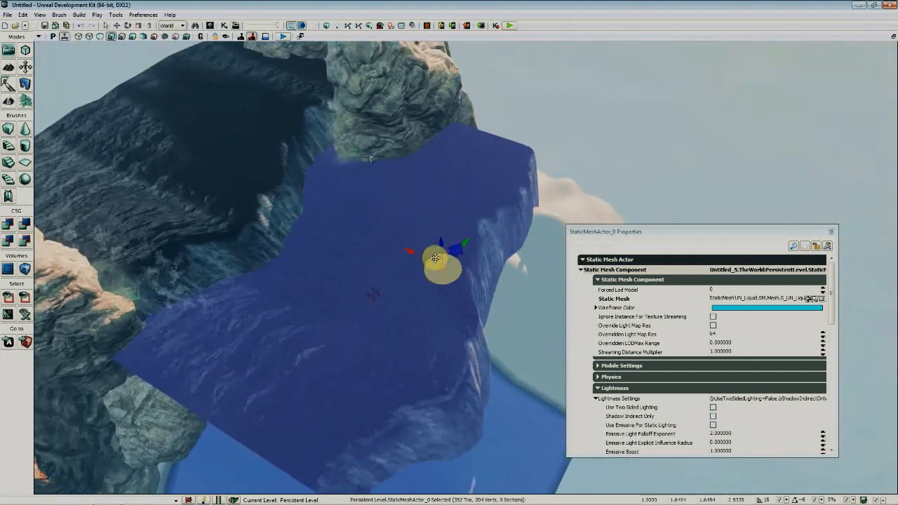
drag(444, 272, 582, 339)
right_drag(582, 339, 549, 367)
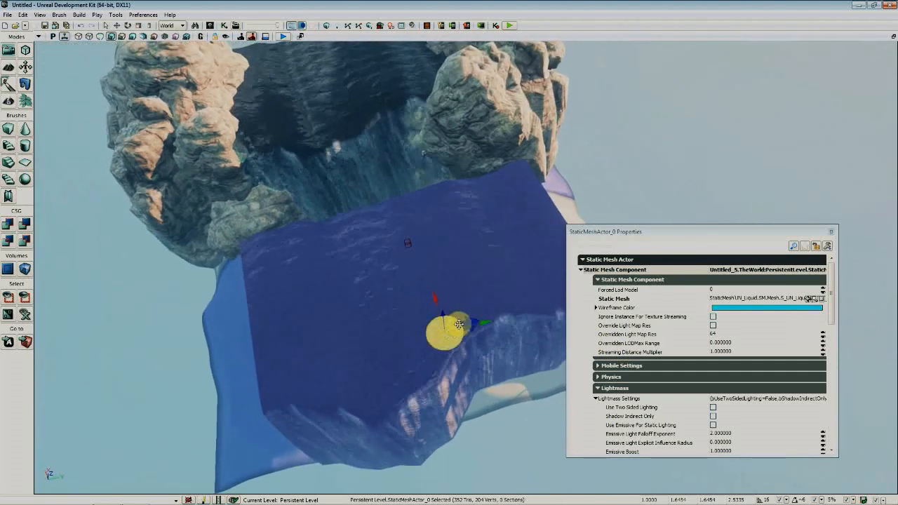
Scale the lower waterfall copy to 2.6409, 2.6409, 4.0663 and lower it until the terrain mounds rise through it
drag(433, 289, 414, 226)
right_drag(351, 288, 416, 302)
key(space)
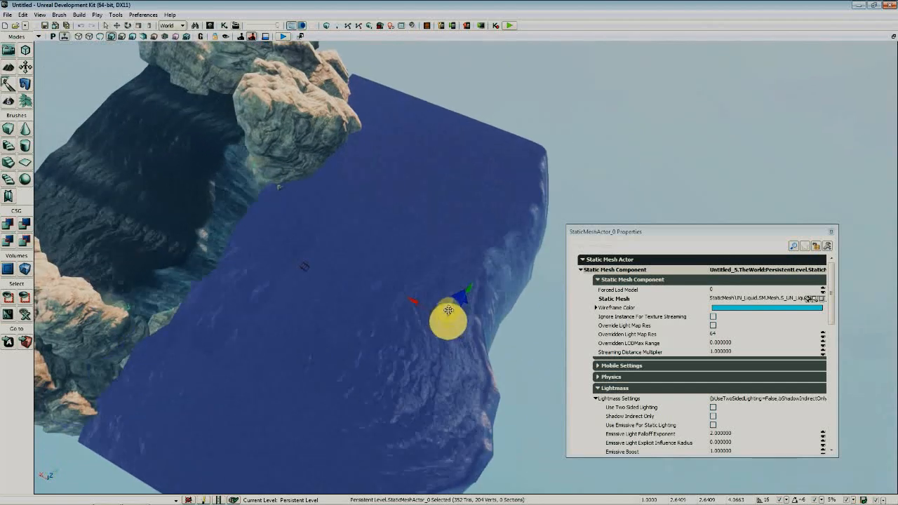
drag(449, 316, 450, 338)
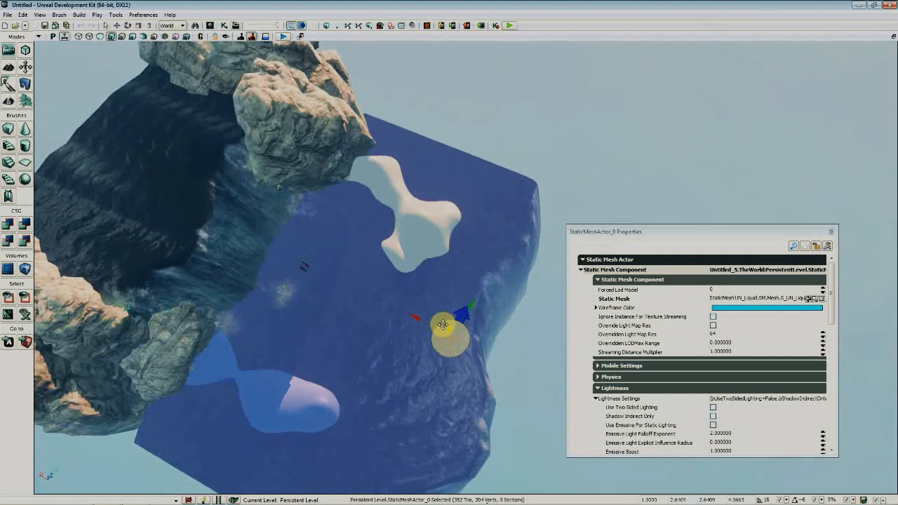
mouse_move(509, 409)
right_down()
mouse_move(465, 416)
mouse_move(446, 376)
mouse_move(474, 377)
mouse_move(492, 442)
mouse_move(449, 365)
mouse_move(505, 414)
right_up()
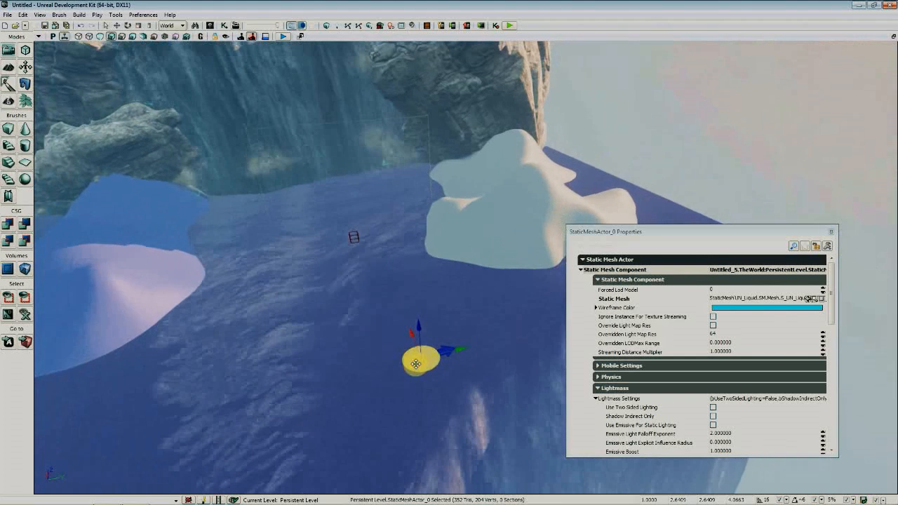
Shift the lower water mesh sideways and outward, and sink it further around the pale terrain mound
drag(416, 363, 476, 339)
right_drag(475, 339, 430, 316)
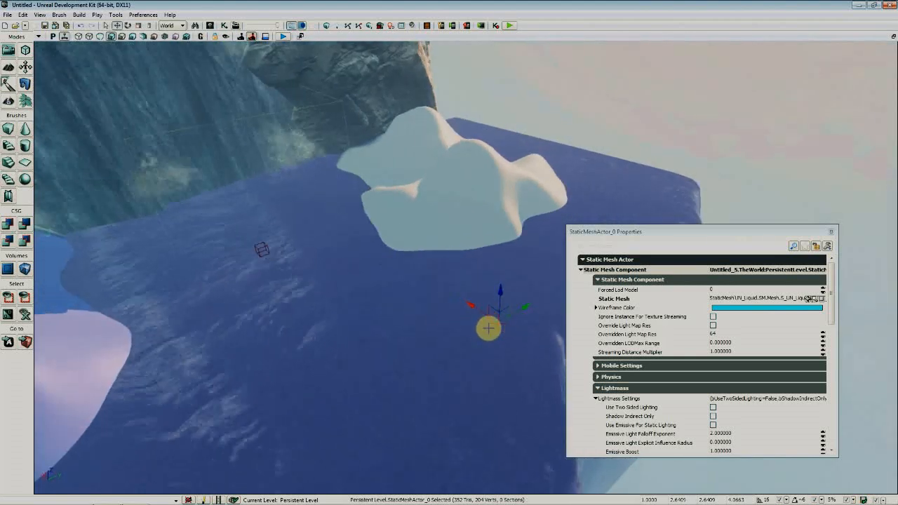
drag(501, 296, 516, 348)
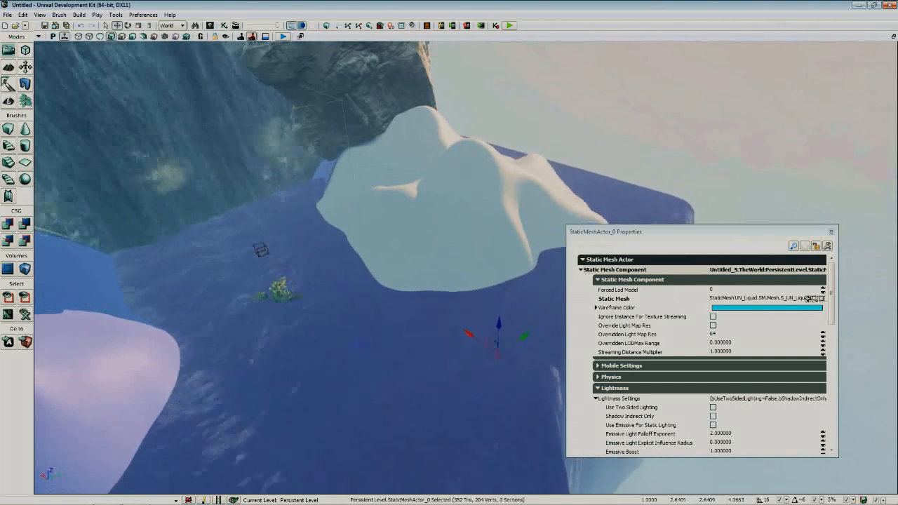
mouse_move(413, 339)
right_down()
mouse_move(412, 379)
mouse_move(413, 339)
right_up()
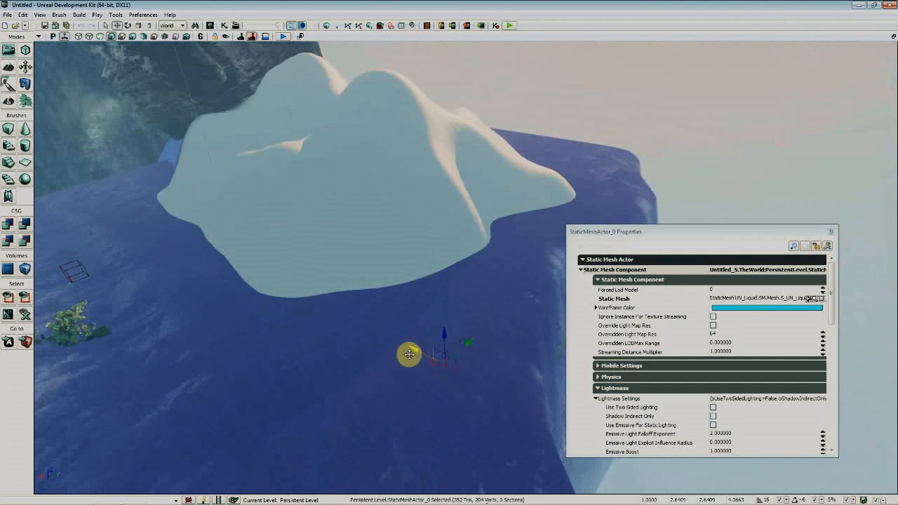
mouse_move(409, 355)
mouse_down()
mouse_move(395, 348)
mouse_move(421, 357)
mouse_up()
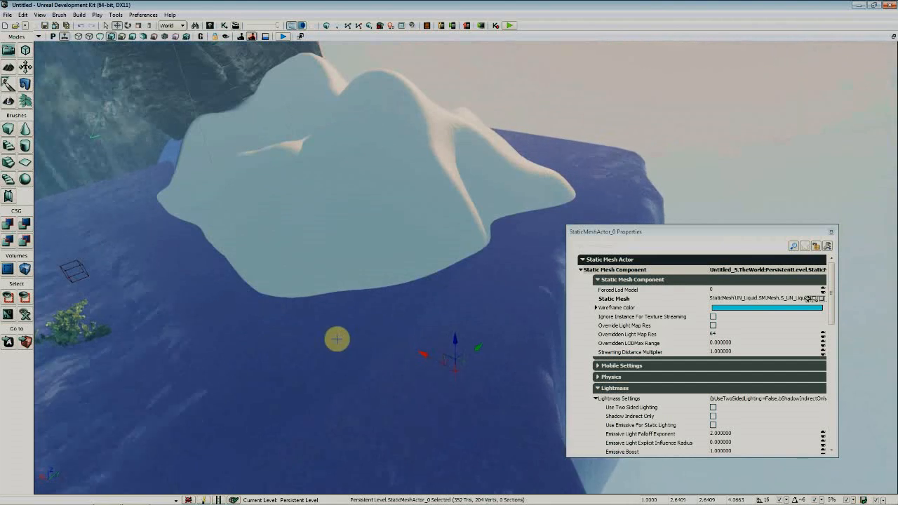
mouse_move(337, 340)
right_down()
mouse_move(319, 339)
mouse_move(337, 340)
right_up()
Scale the lower water mesh to 3.3453, 3.3453, 4.1509 and slide it outward from the waterfall
key(space)
key(space)
key(space)
key(space)
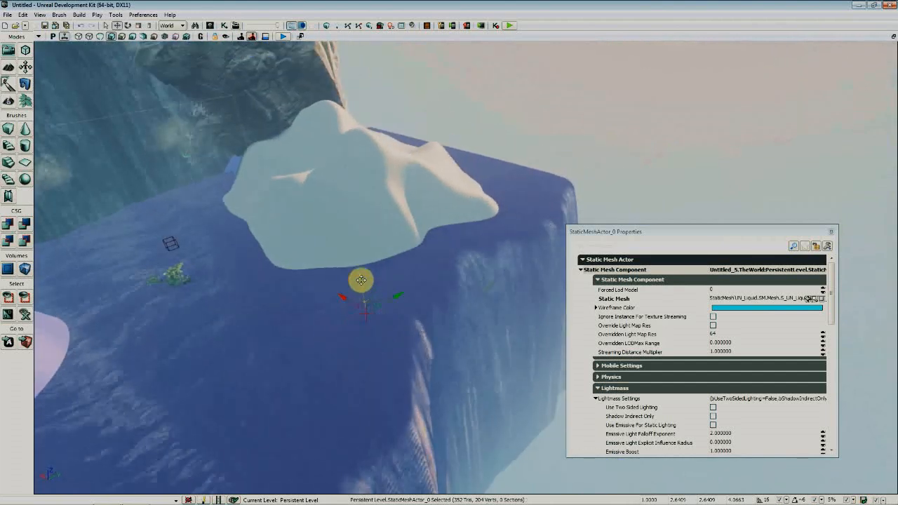
key(space)
key(space)
drag(360, 278, 377, 219)
key(space)
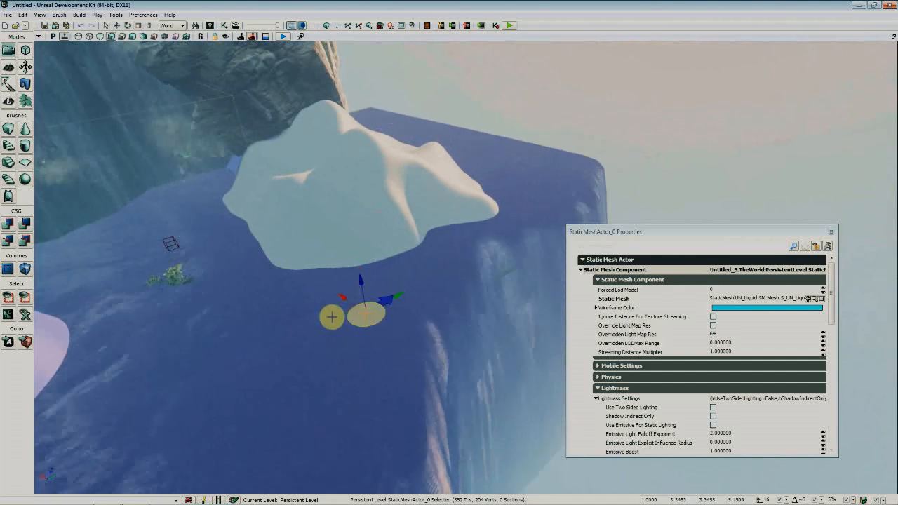
drag(343, 297, 362, 303)
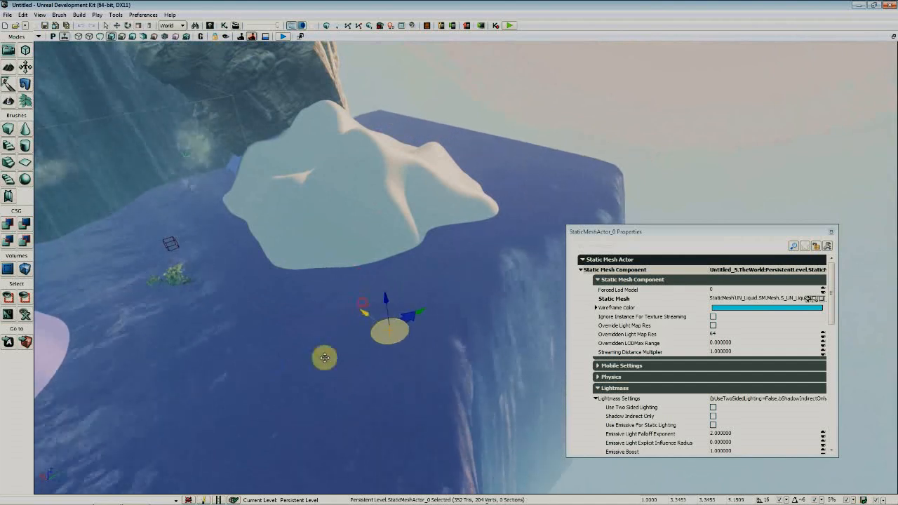
right_drag(324, 358, 214, 336)
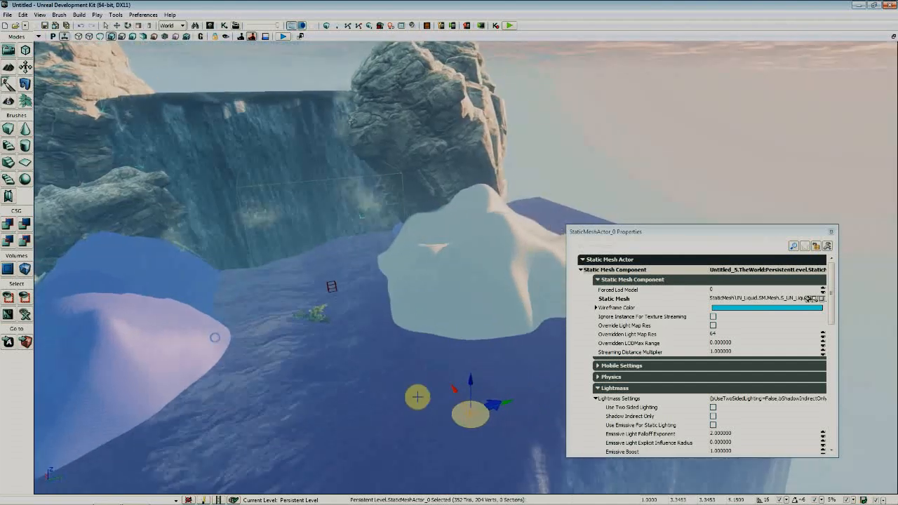
Rotate the large rock on the waterfall's right side and shift it along the cliff edge
click(450, 169)
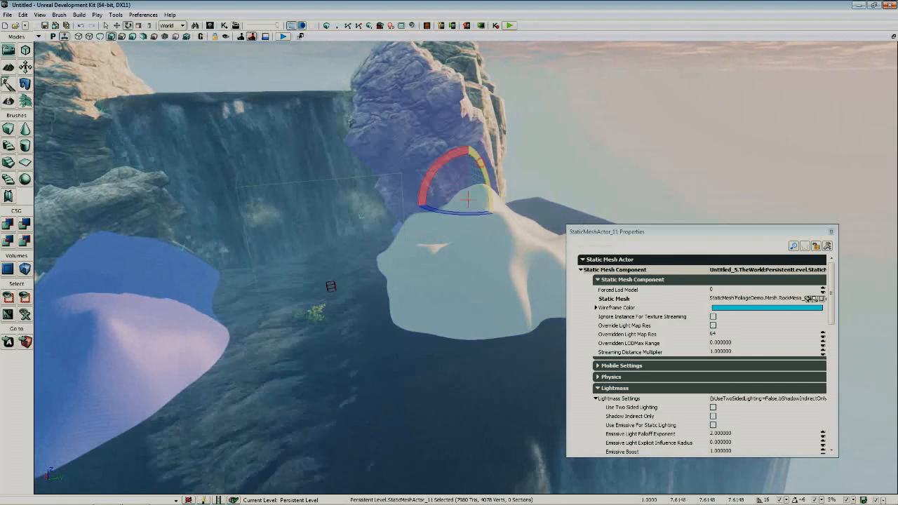
drag(447, 160, 465, 174)
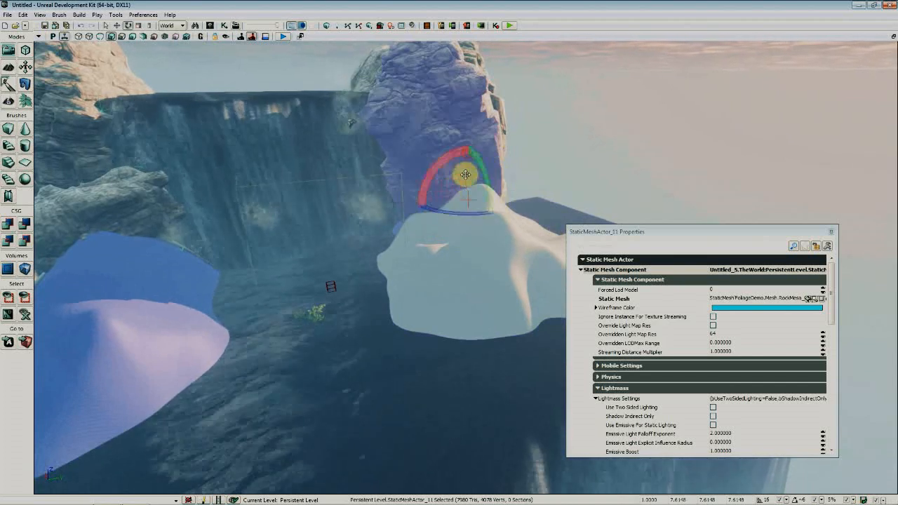
drag(445, 205, 439, 302)
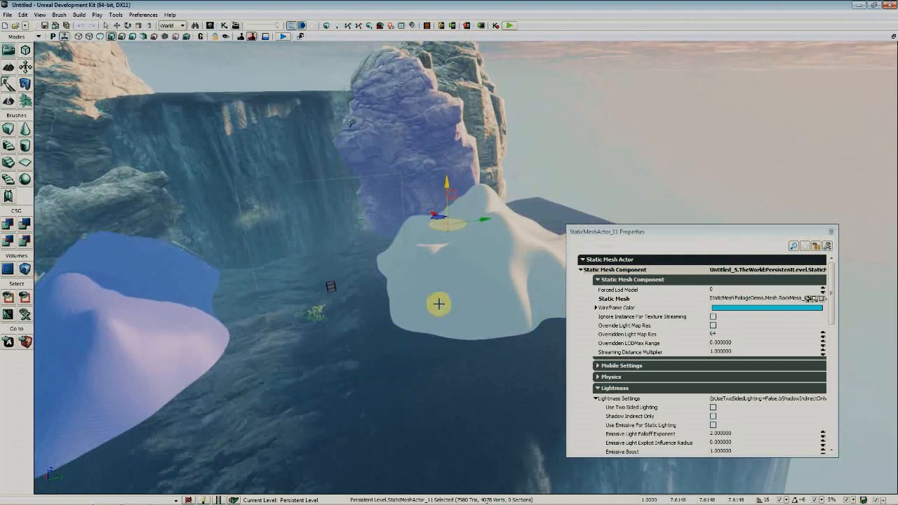
right_drag(439, 302, 363, 271)
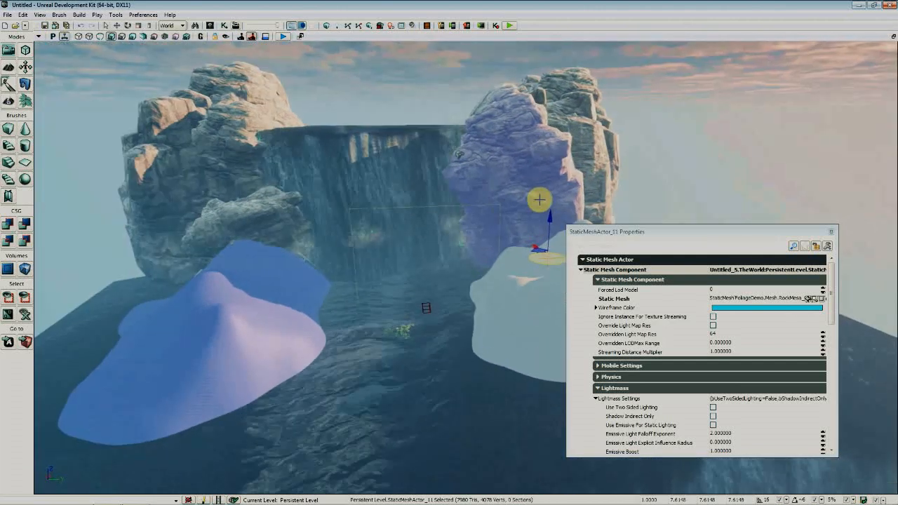
Turn the right-hand rock more upright and move it in to cover the waterfall's right edge
key(space)
drag(541, 217, 538, 266)
right_drag(487, 305, 456, 238)
key(space)
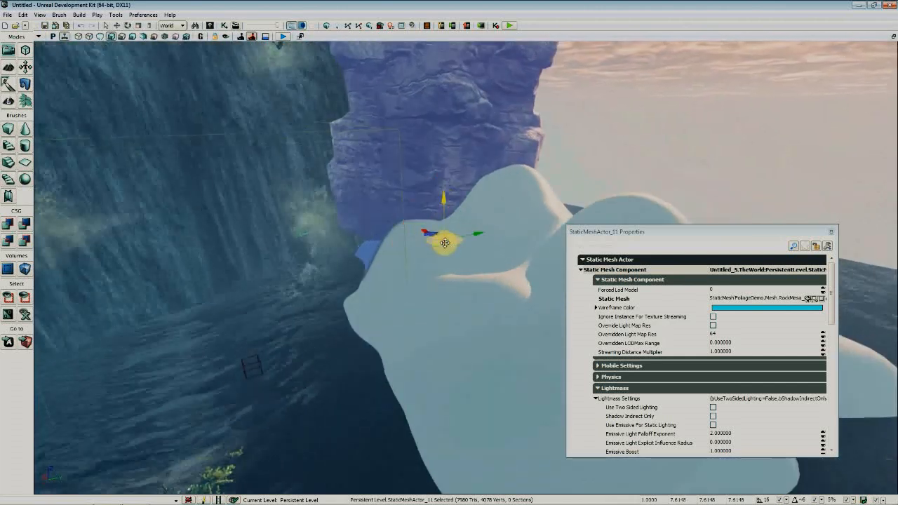
drag(437, 247, 424, 251)
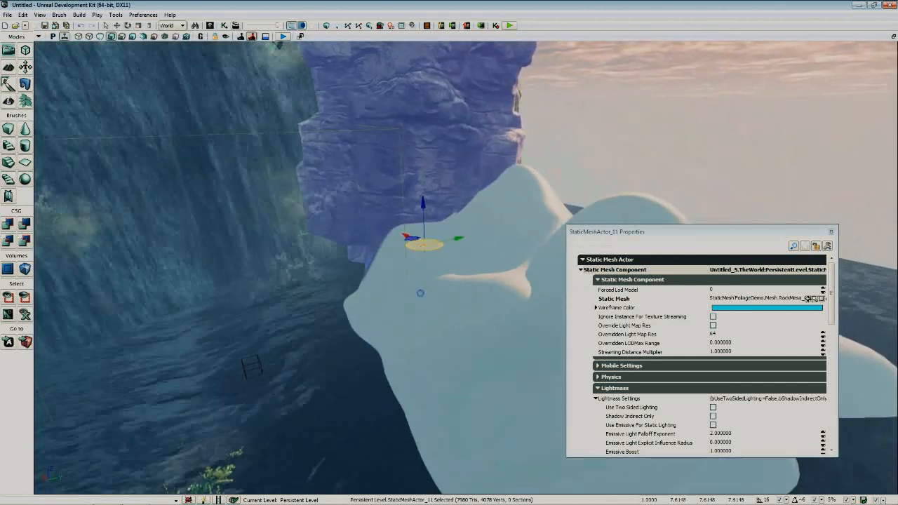
right_drag(420, 293, 354, 284)
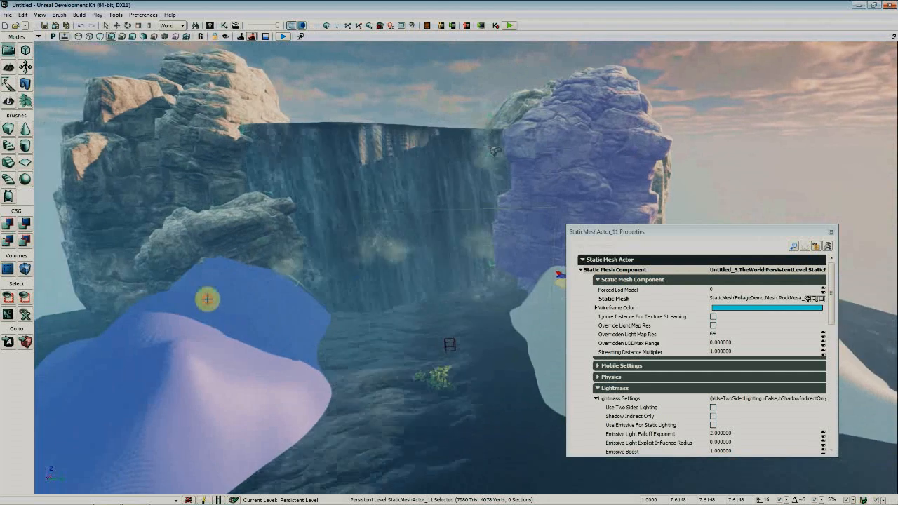
Lower the right-hand rock so it sits at the waterfall's foot behind the pale terrain mound
click(447, 333)
click(605, 163)
right_drag(414, 219, 468, 249)
mouse_move(489, 254)
mouse_down()
mouse_move(487, 242)
mouse_move(498, 249)
mouse_up()
drag(487, 209, 479, 262)
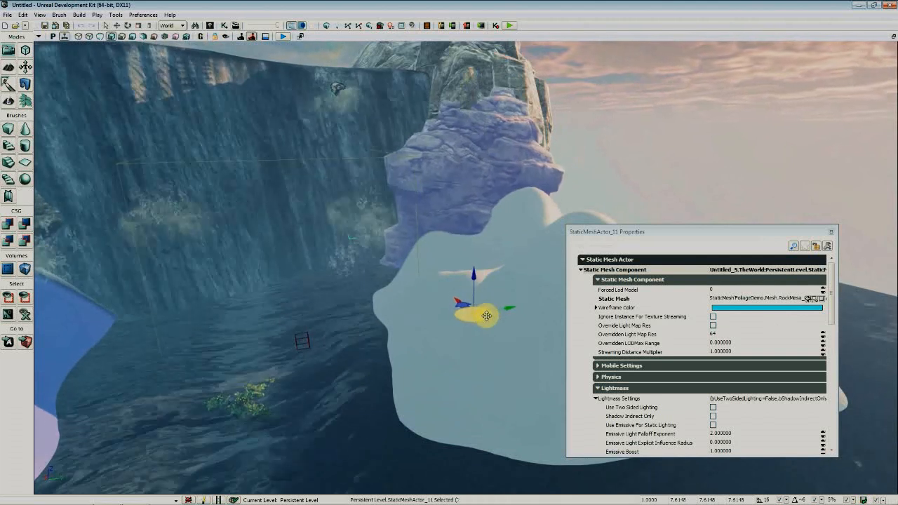
right_drag(374, 300, 484, 320)
click(507, 212)
Raise the submerged tree above the surface of the lower water mesh
click(266, 255)
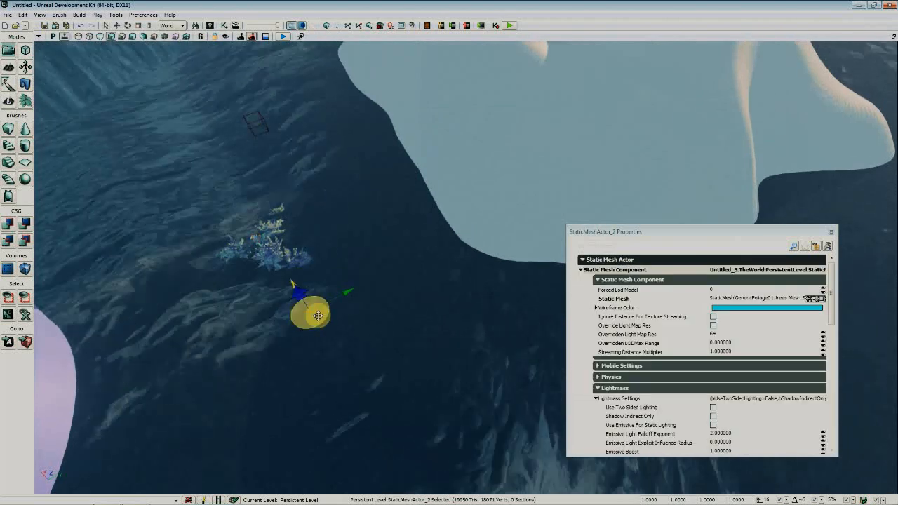
drag(299, 296, 301, 208)
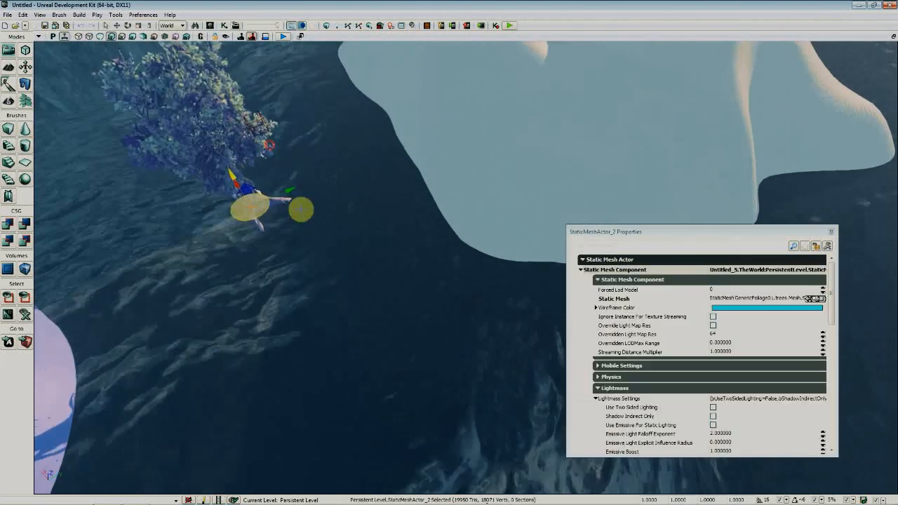
right_drag(301, 208, 362, 272)
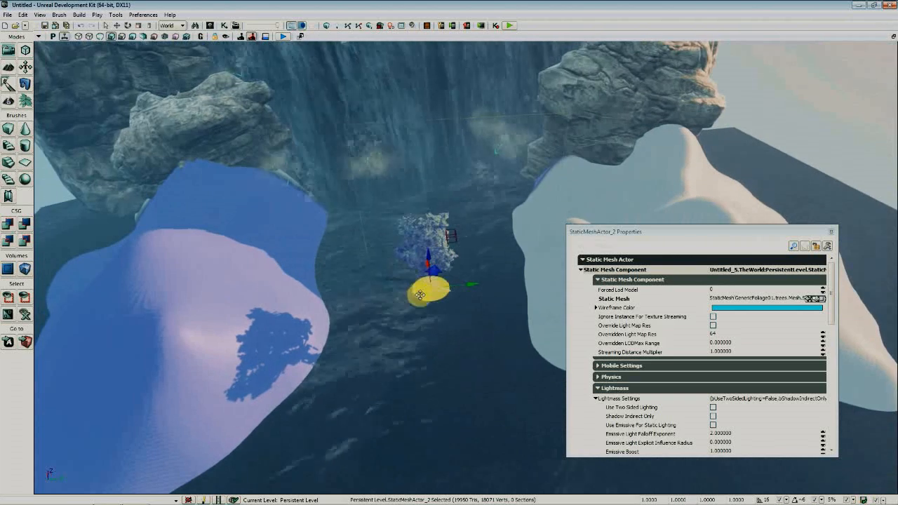
Select the two emitters at the waterfall's central foot and move them onto the water beside the blue terrain mound
right_drag(325, 306, 387, 296)
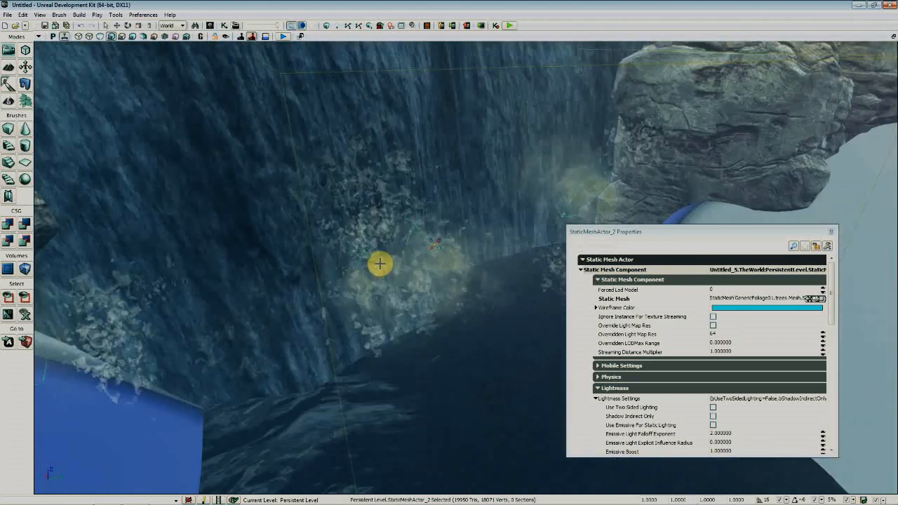
click(382, 275)
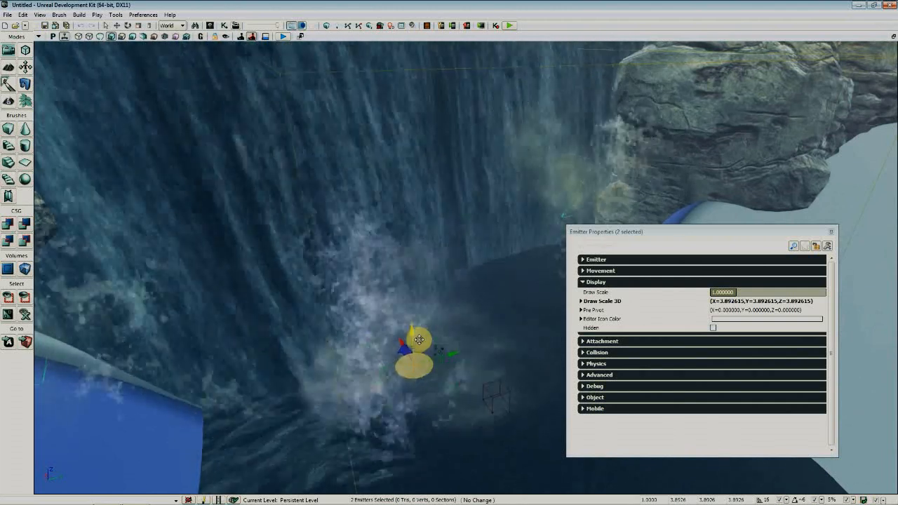
right_drag(414, 316, 365, 216)
drag(385, 276, 381, 319)
mouse_move(404, 287)
right_down()
mouse_move(399, 326)
mouse_move(408, 288)
mouse_move(426, 286)
mouse_move(412, 284)
mouse_move(419, 284)
right_up()
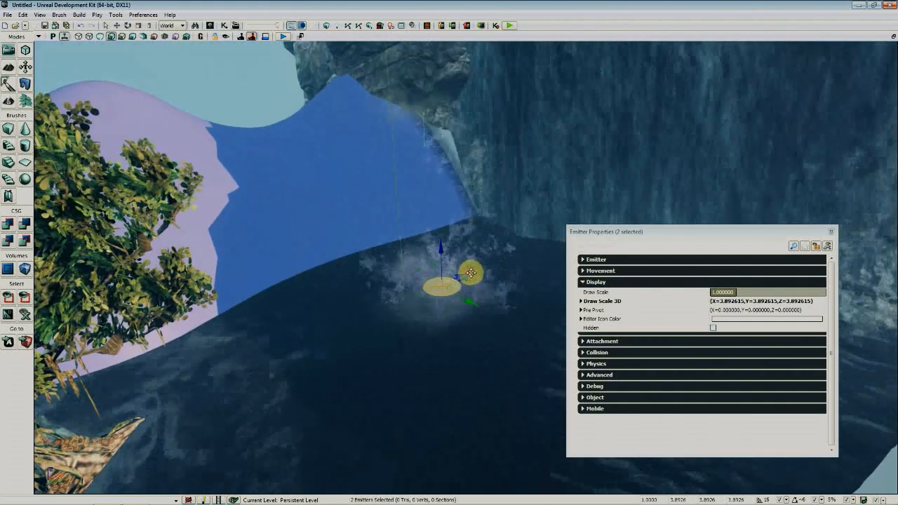
drag(471, 273, 562, 214)
right_drag(505, 311, 464, 353)
drag(437, 357, 353, 353)
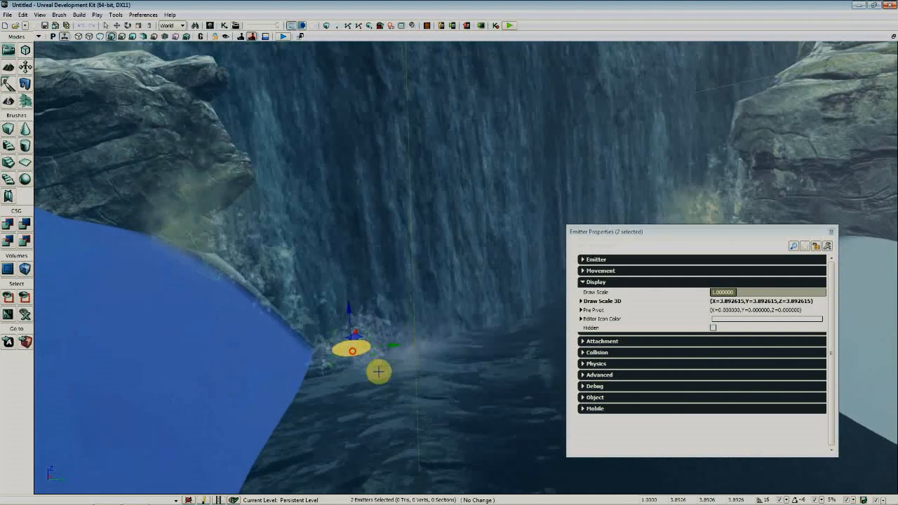
Scale the two selected emitters to 8.072233 and move them against the waterfall's left foot
right_drag(379, 370, 416, 375)
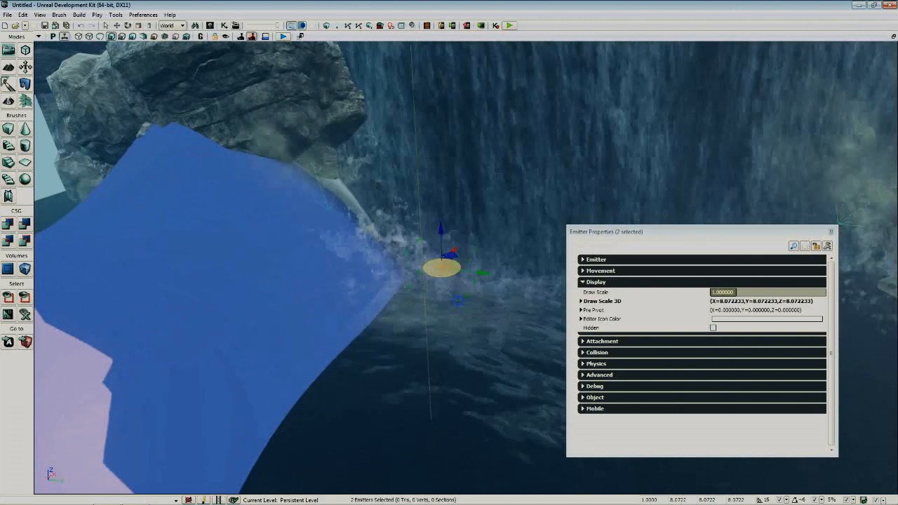
right_drag(457, 301, 392, 238)
drag(397, 208, 364, 211)
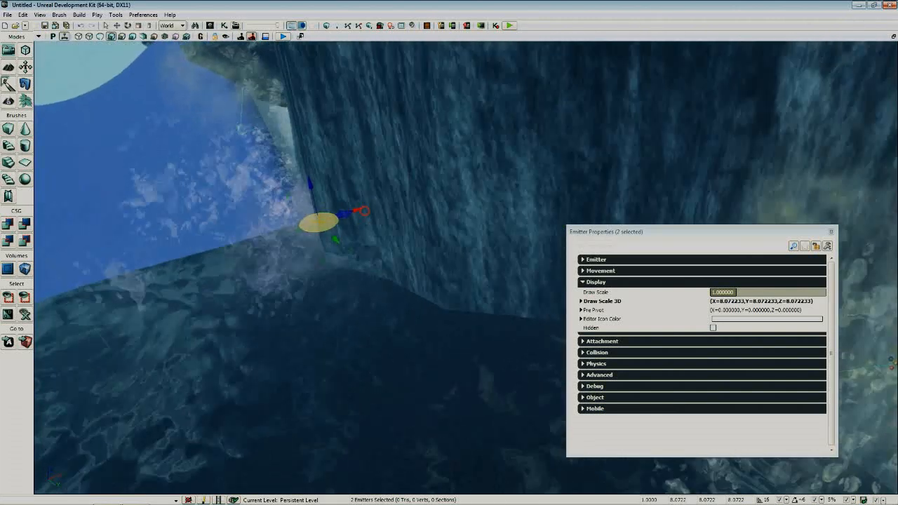
right_drag(364, 211, 367, 204)
drag(379, 209, 351, 222)
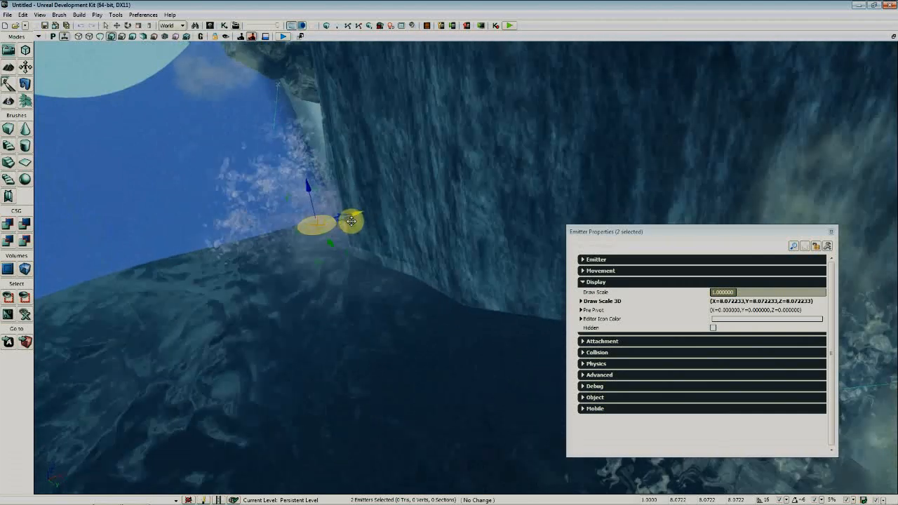
Duplicate the two emitters at the waterfall's left foot and place the copies near the middle of its base
right_drag(351, 221, 401, 280)
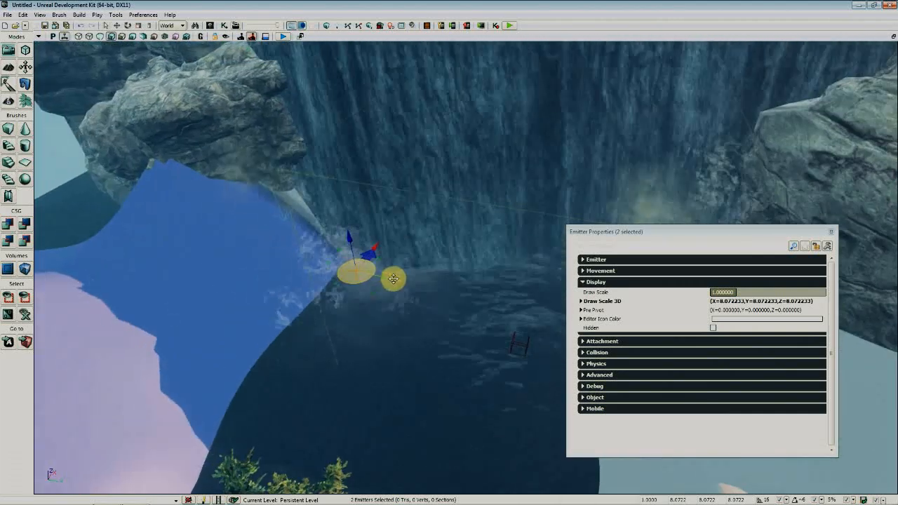
right_drag(424, 309, 450, 282)
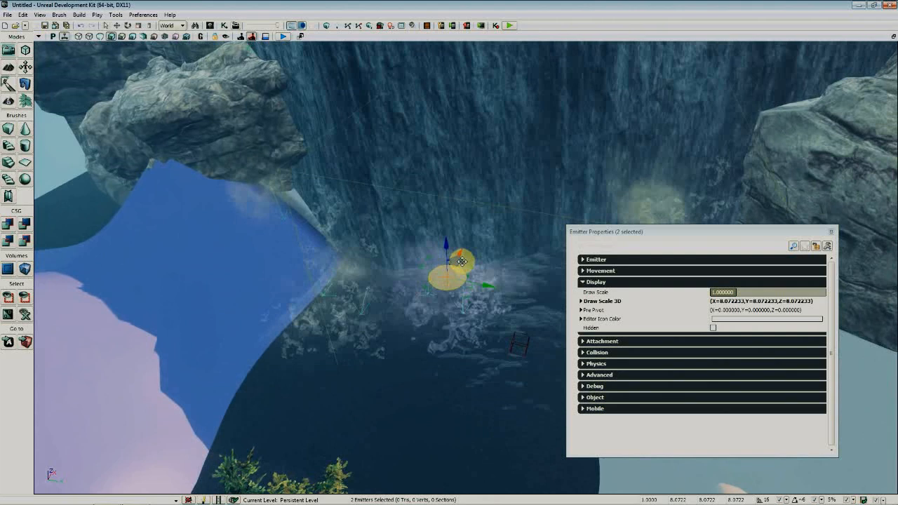
drag(462, 262, 417, 210)
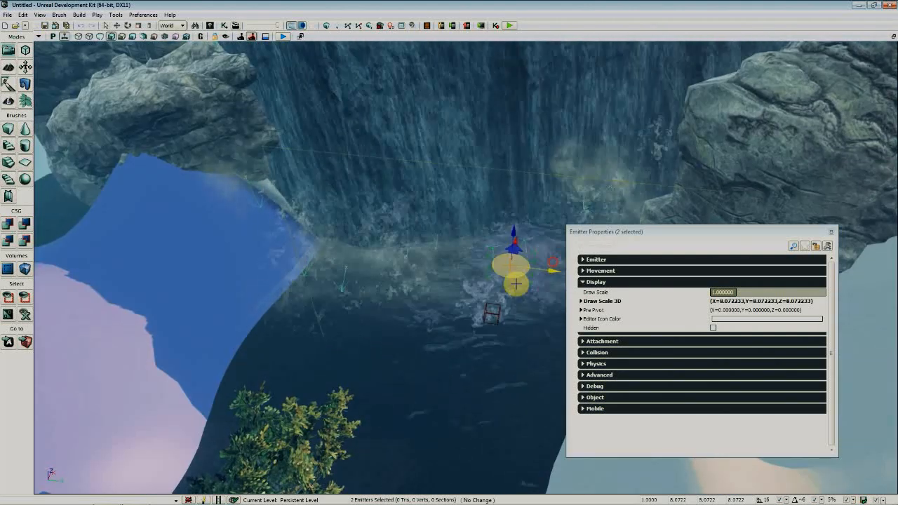
Spread further copies of the two splash and mist emitters along the rest of the waterfall's base
drag(516, 283, 531, 260)
drag(492, 296, 495, 365)
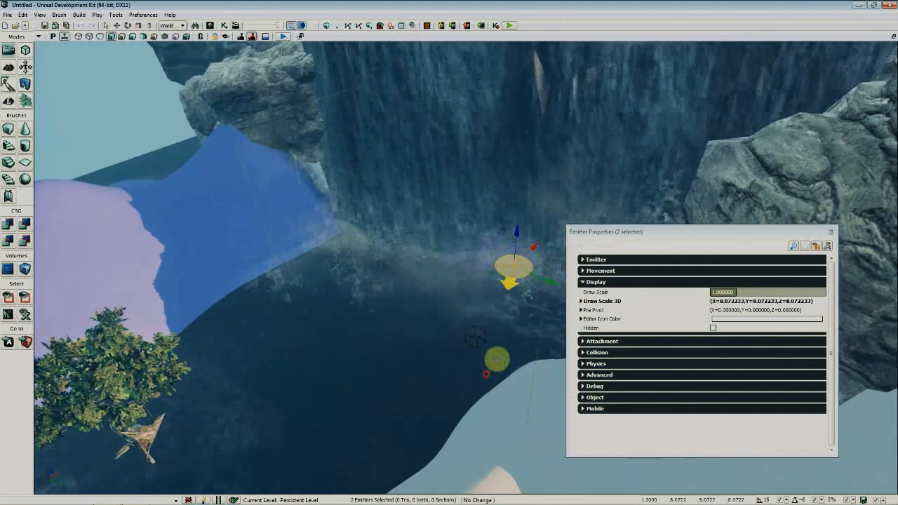
drag(549, 283, 628, 304)
right_drag(519, 301, 519, 280)
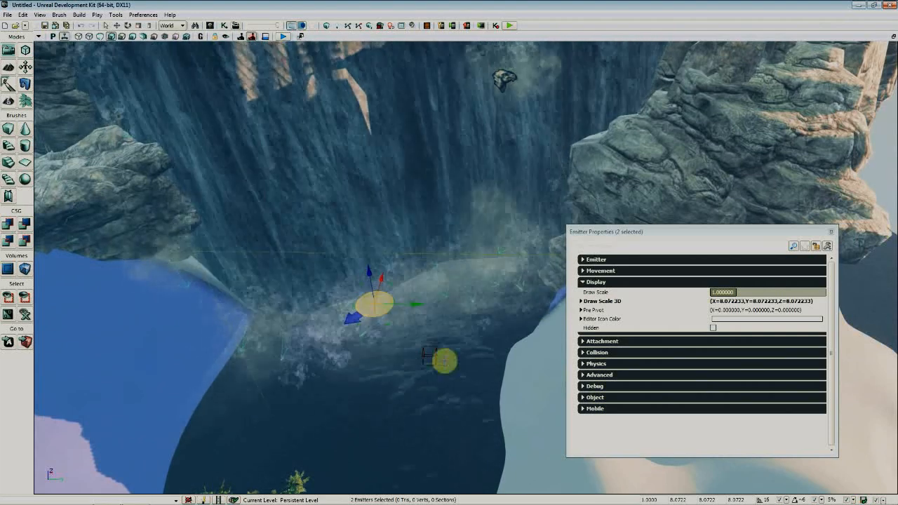
Select the lower water mesh and examine the splash coverage where it meets the waterfall
mouse_move(445, 361)
right_down()
mouse_move(484, 463)
mouse_move(445, 348)
mouse_move(484, 330)
mouse_move(453, 188)
right_up()
scroll(423, 399, down, 5)
click(376, 438)
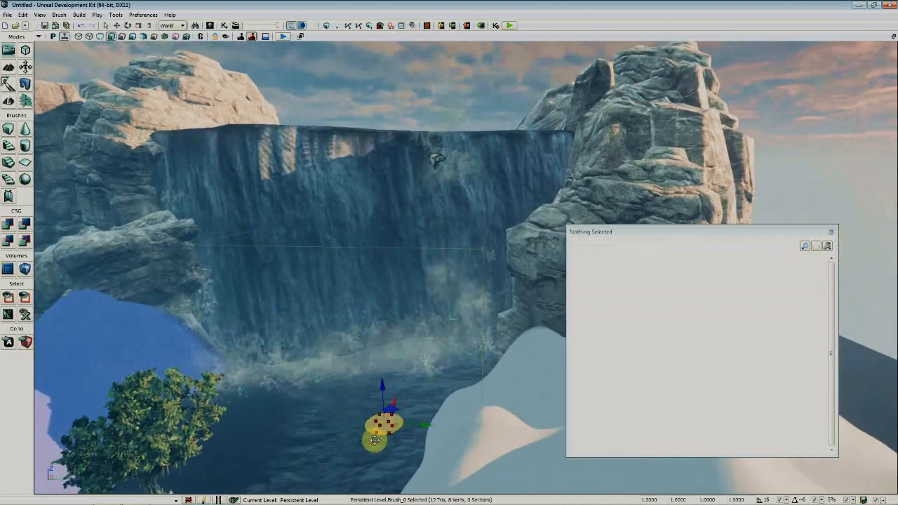
click(331, 437)
right_drag(459, 389, 466, 371)
mouse_move(485, 404)
right_down()
mouse_move(503, 415)
mouse_move(485, 405)
right_up()
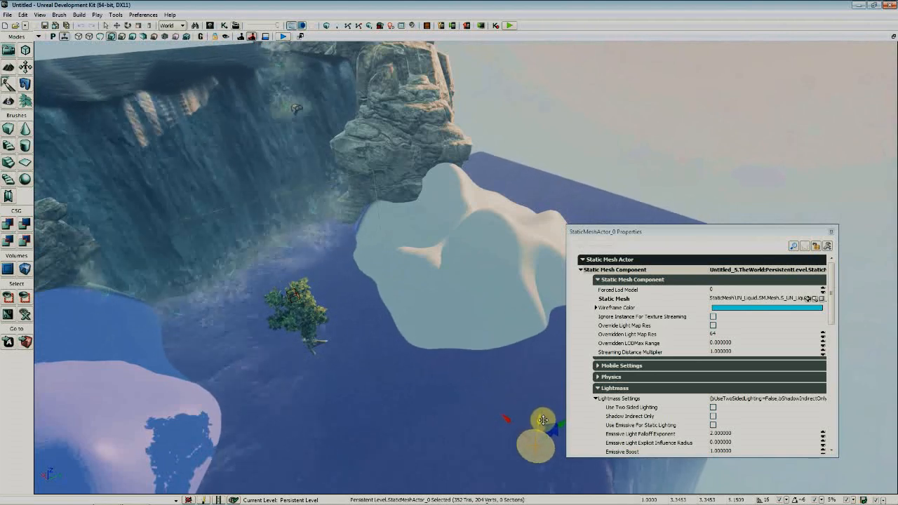
right_drag(542, 419, 358, 176)
key(w)
key(s)
key(w)
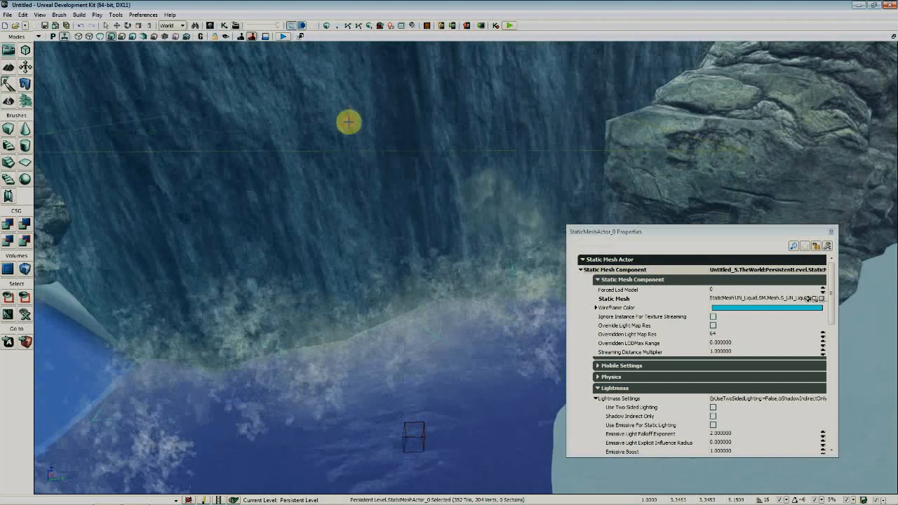
Select the waterfall mesh and inspect its lower edge and splash emitters from close up and from a distance
click(341, 122)
key(s)
right_drag(341, 122, 368, 5)
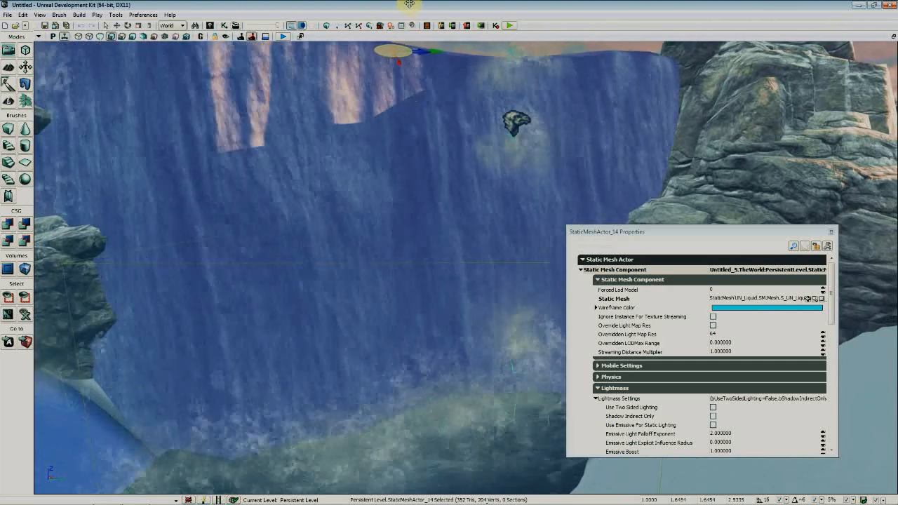
right_drag(374, 146, 355, 197)
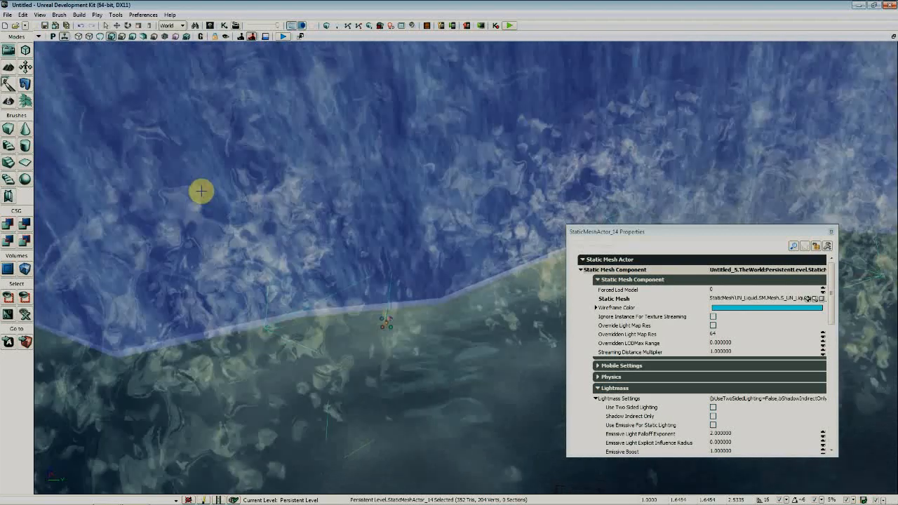
mouse_move(201, 191)
right_down()
mouse_move(201, 172)
mouse_move(200, 194)
right_up()
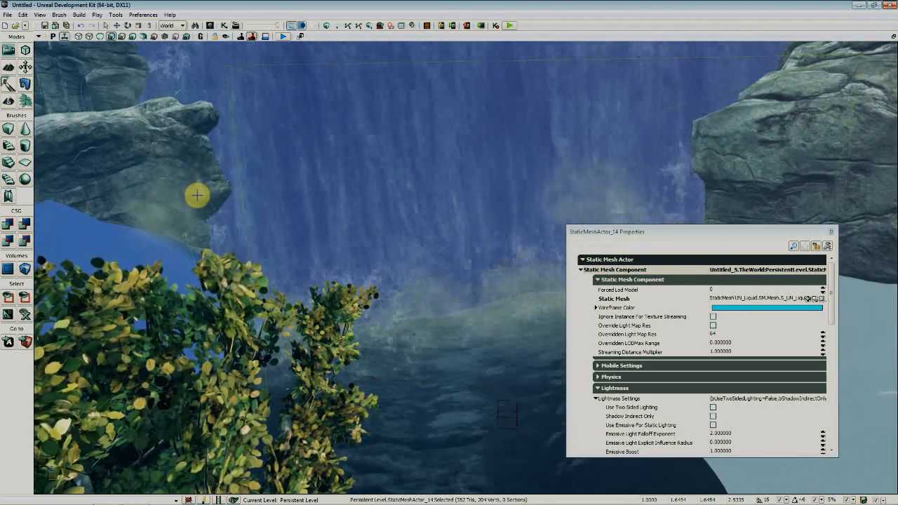
right_drag(287, 237, 286, 210)
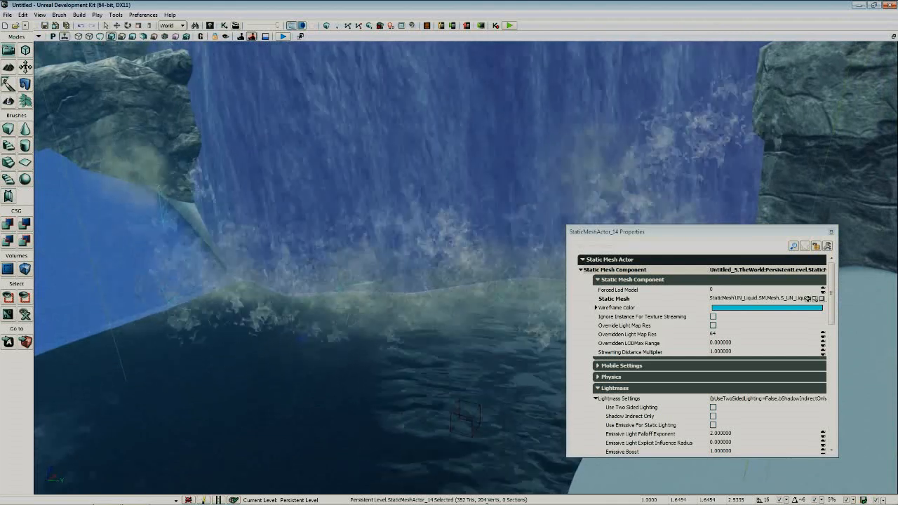
mouse_move(287, 211)
right_down()
mouse_move(322, 204)
mouse_move(295, 216)
mouse_move(317, 183)
mouse_move(299, 206)
right_up()
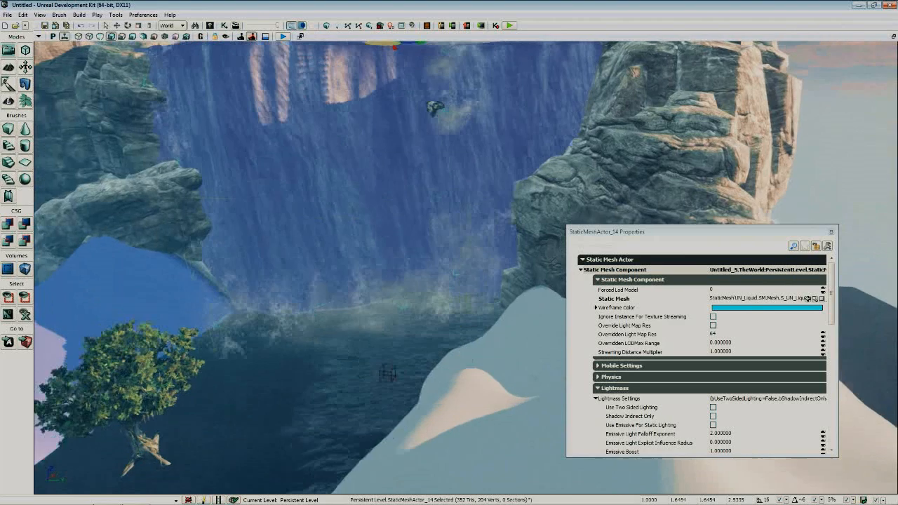
Reselect the two splash emitters at the waterfall's base and scale them up uniformly to a 3D draw scale of 14.189718
right_drag(323, 343, 304, 342)
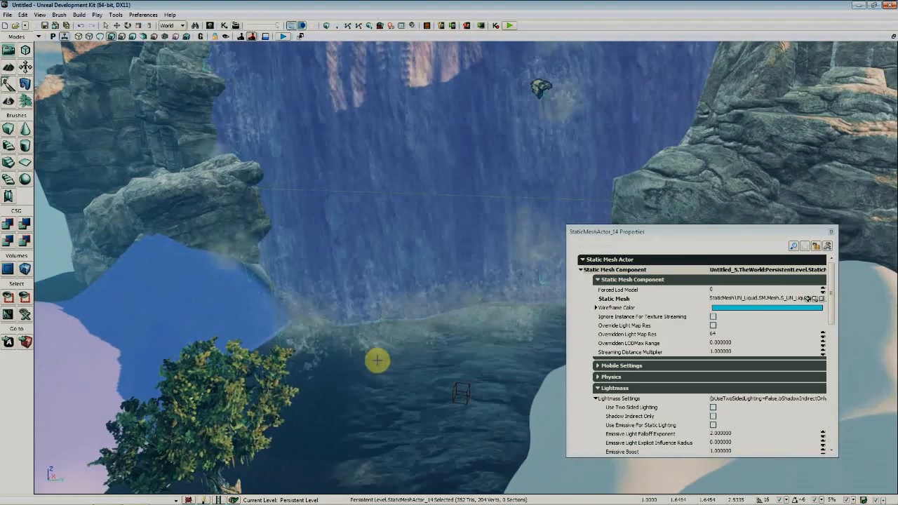
mouse_move(401, 358)
right_down()
mouse_move(400, 337)
mouse_move(400, 358)
right_up()
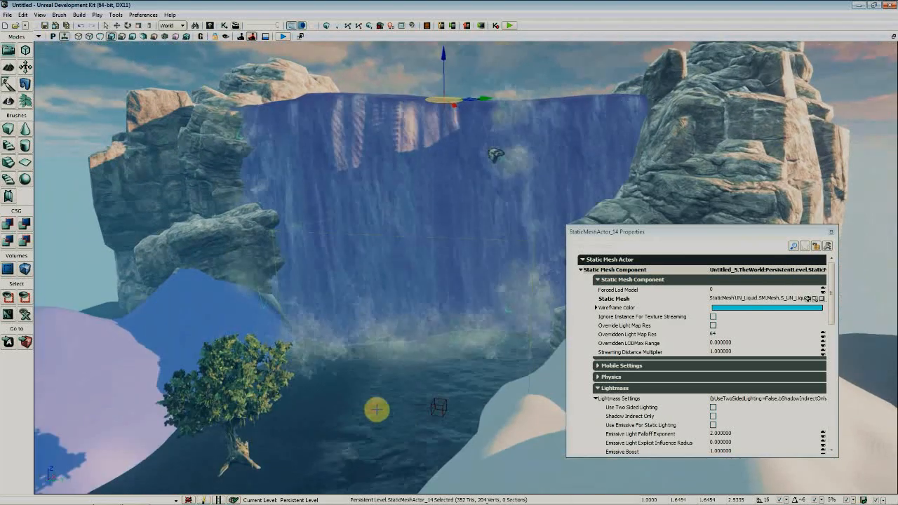
key(ctrl+z)
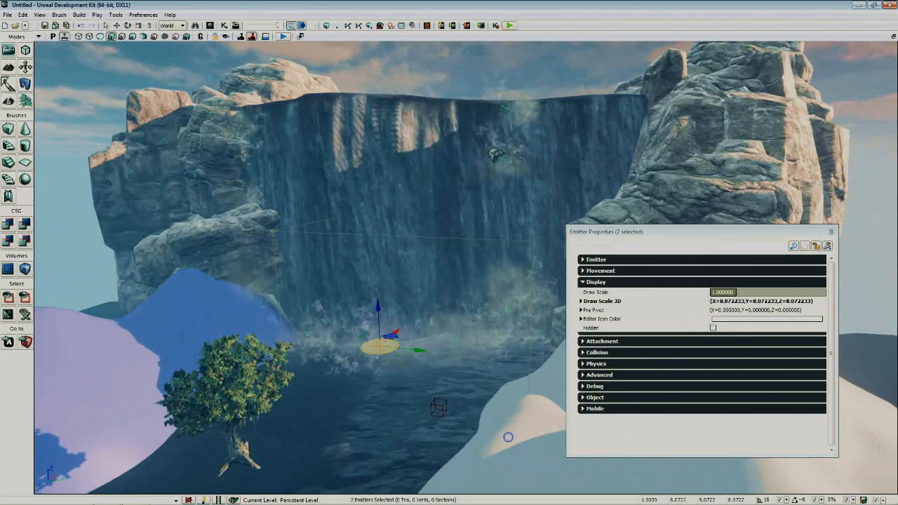
right_drag(508, 437, 456, 296)
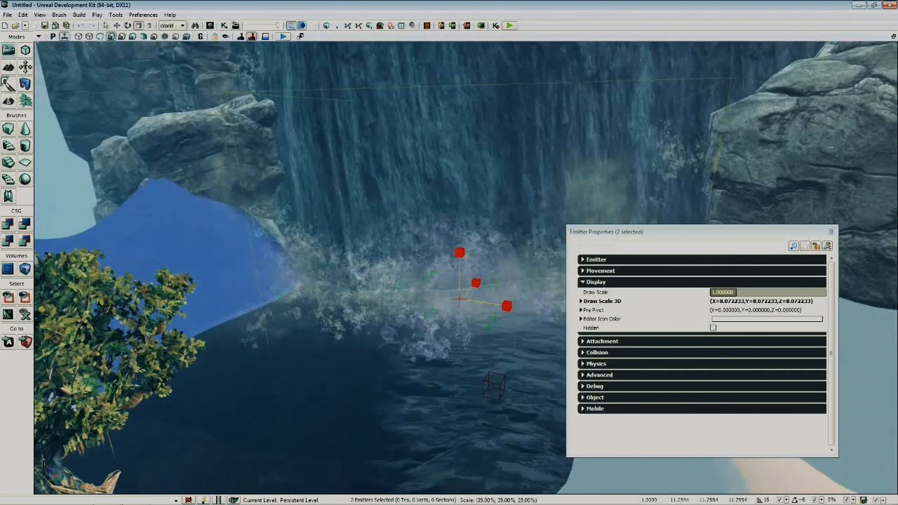
right_drag(368, 337, 379, 343)
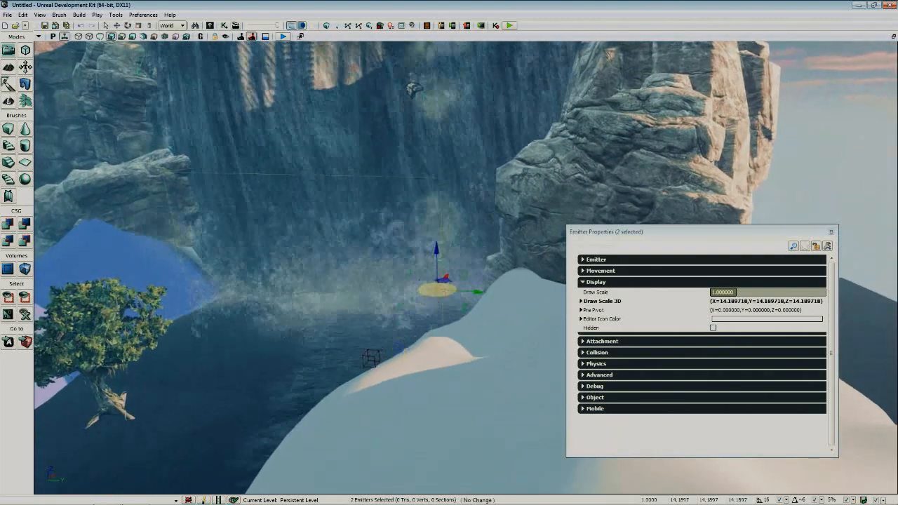
Place the two splash emitters at the left end of the waterfall's base and reduce their 3D draw scale to 11.557614
mouse_move(434, 330)
right_down()
mouse_move(441, 323)
mouse_move(434, 330)
right_up()
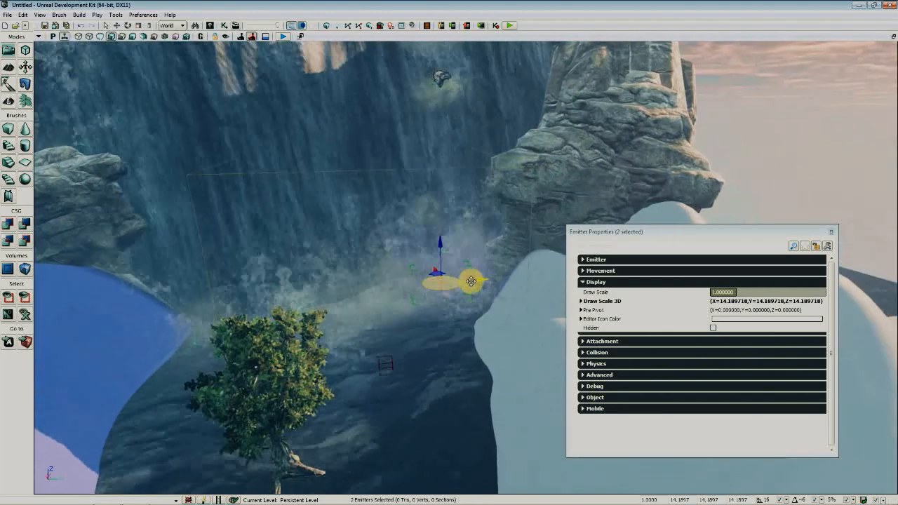
drag(294, 300, 184, 309)
key(space)
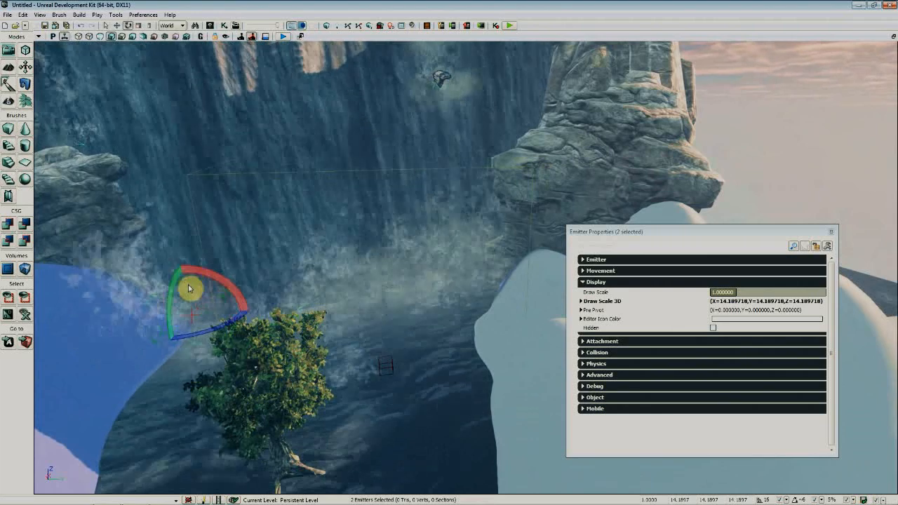
key(space)
drag(181, 269, 181, 281)
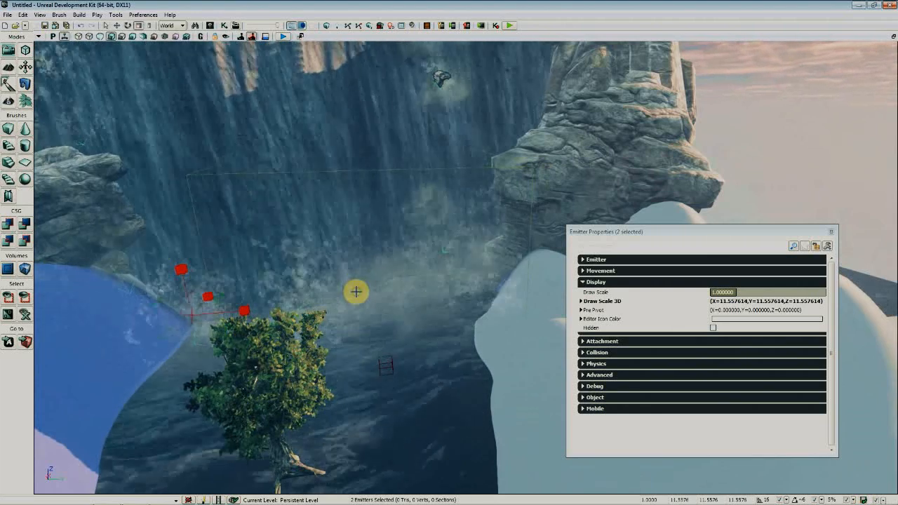
Move the splash emitter hanging mid-waterfall over to the right cliff
right_drag(356, 291, 379, 251)
key(w)
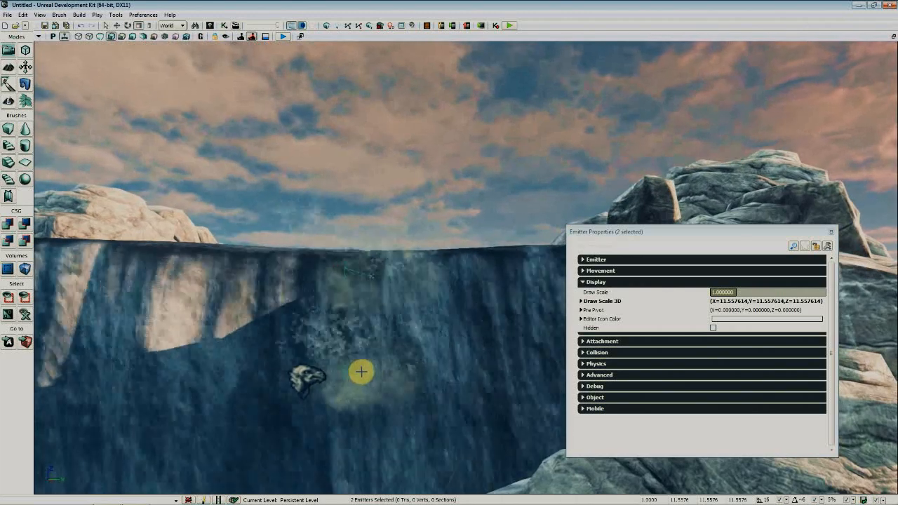
click(377, 375)
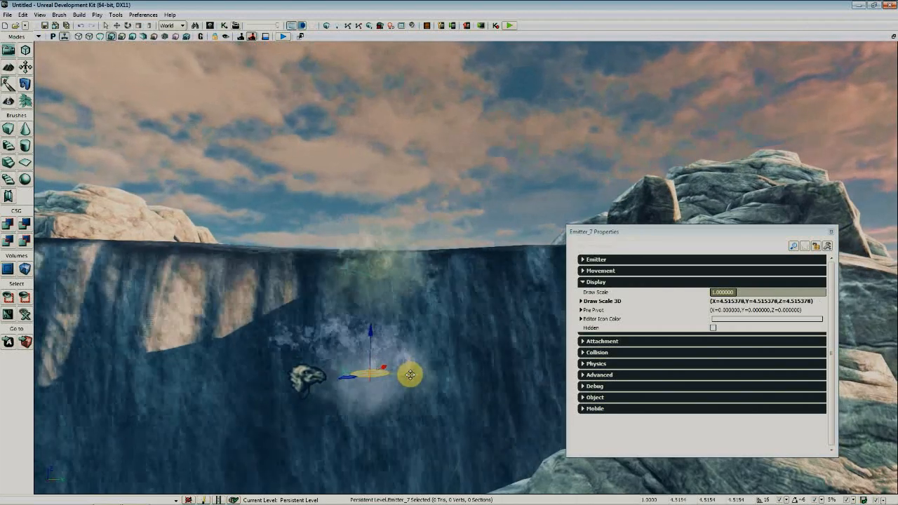
mouse_move(521, 381)
shift+mouse_down()
mouse_move(505, 381)
mouse_move(516, 382)
shift+mouse_up()
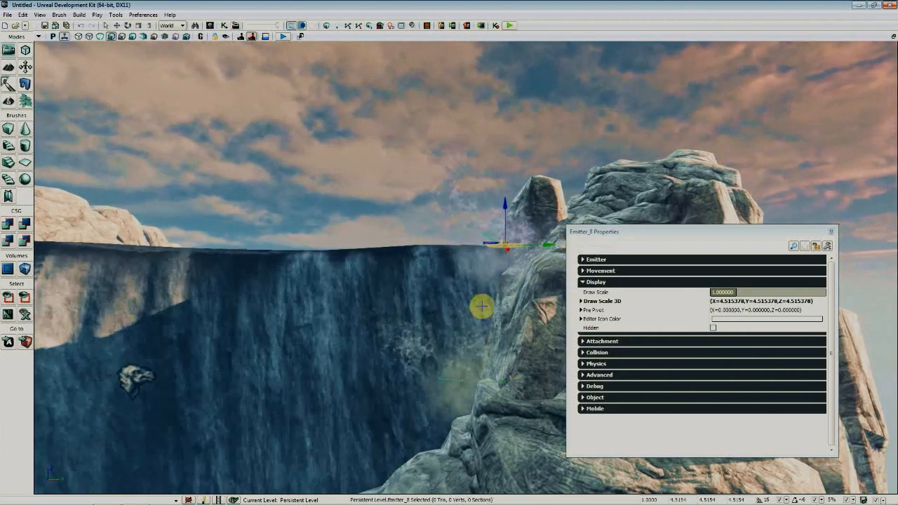
Position the upper splash emitter on the waterfall's crest where the water meets the right cliff
right_drag(482, 306, 451, 264)
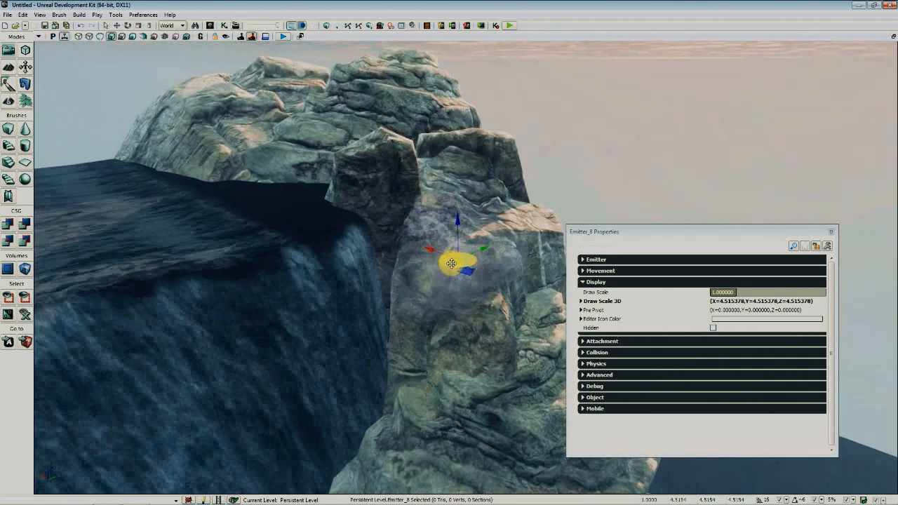
right_drag(381, 266, 463, 306)
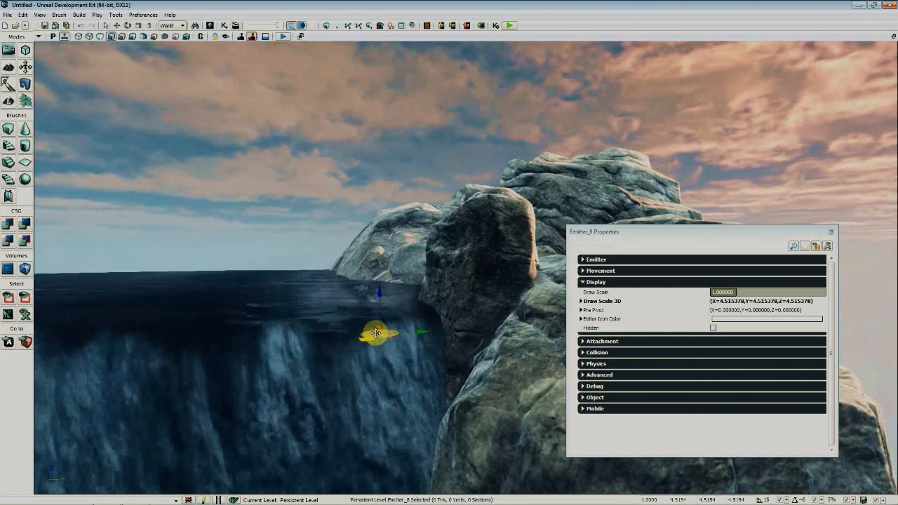
right_drag(480, 353, 482, 397)
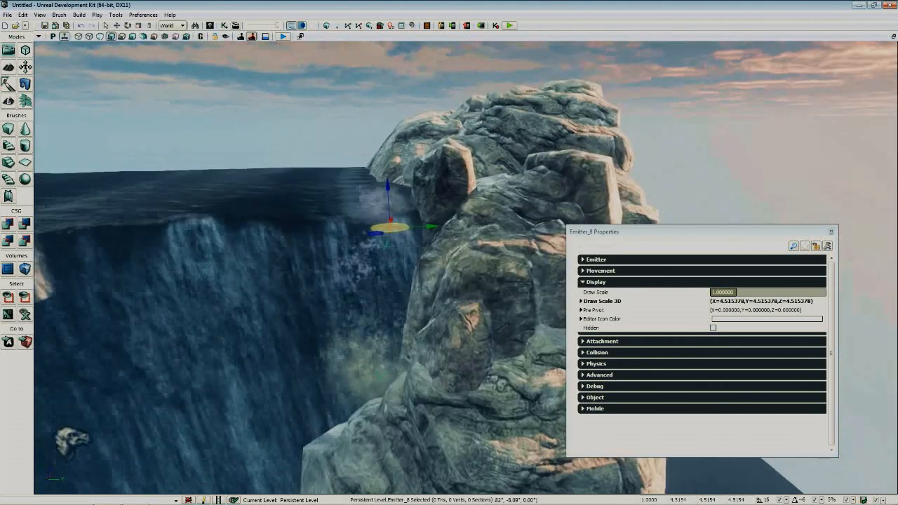
right_drag(431, 290, 425, 282)
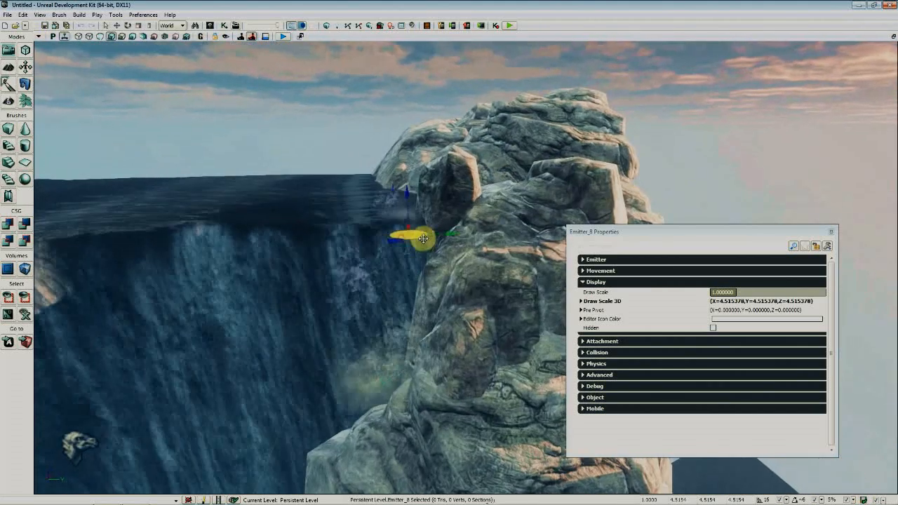
right_drag(448, 230, 435, 316)
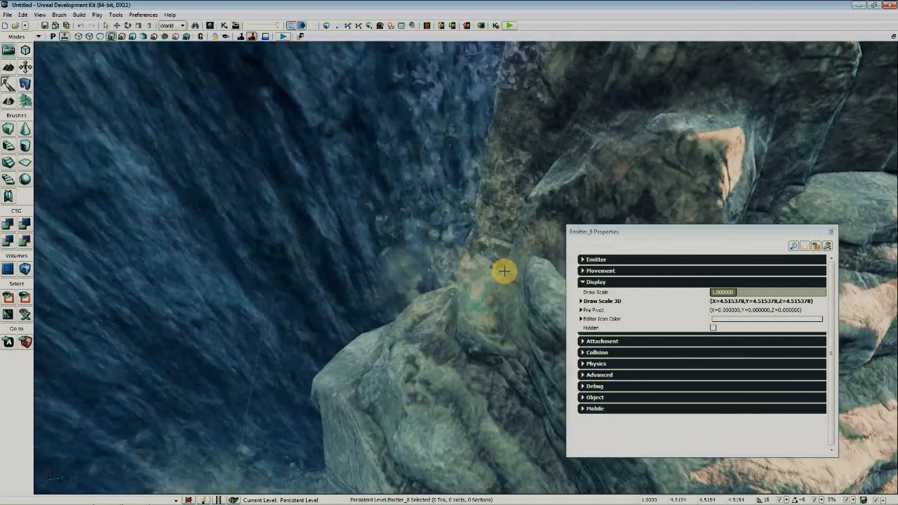
Fit the lower splash emitter against the right cliff's ledge and rotate it by about 28 degrees
click(494, 269)
right_drag(506, 316, 506, 316)
key(space)
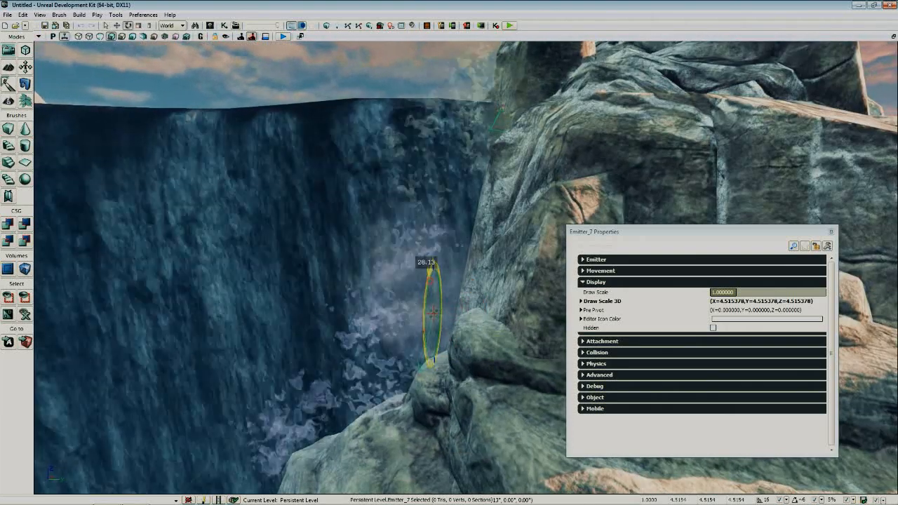
right_drag(496, 343, 463, 280)
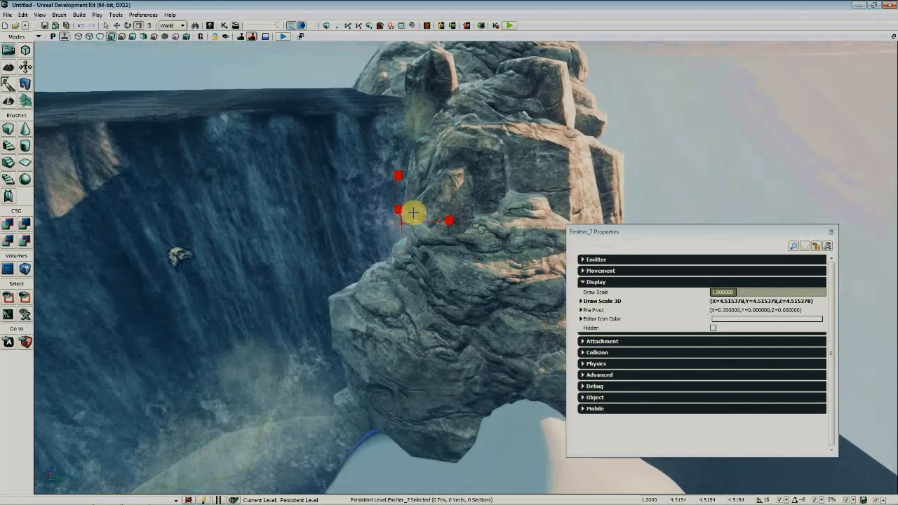
Move the splash emitter beside the left cliff closer to the rock ledge
right_drag(420, 227, 369, 142)
scroll(372, 161, up, 4)
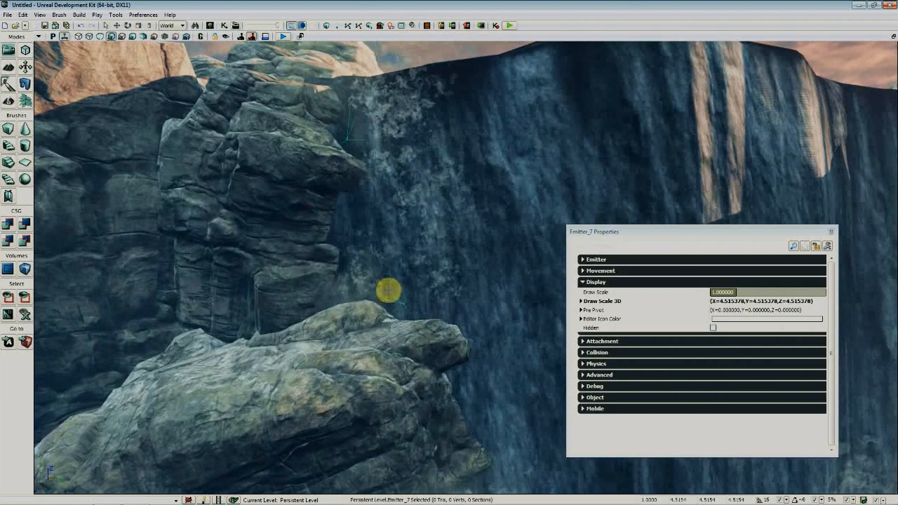
click(385, 301)
drag(372, 299, 313, 306)
right_drag(349, 276, 403, 362)
right_drag(449, 305, 414, 309)
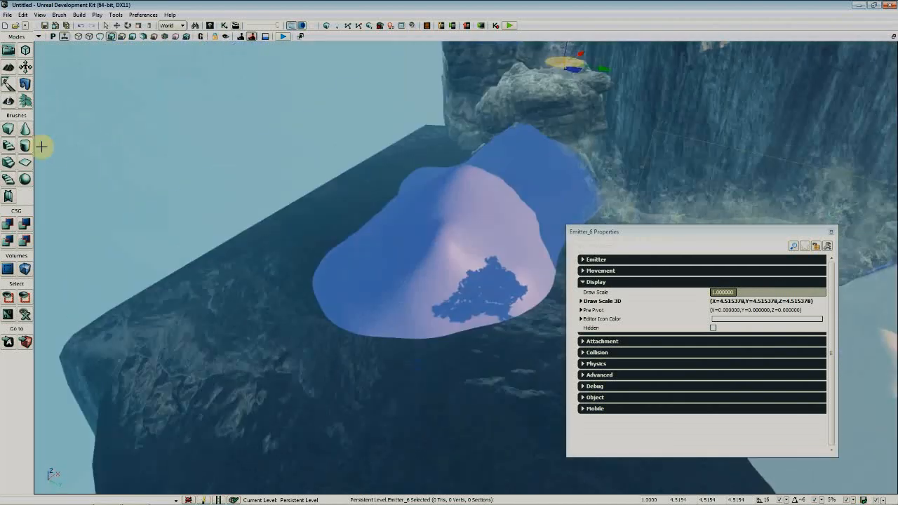
Enter landscape editing and extend the left river bank downstream with the Paint tool at brush size 2048
click(9, 98)
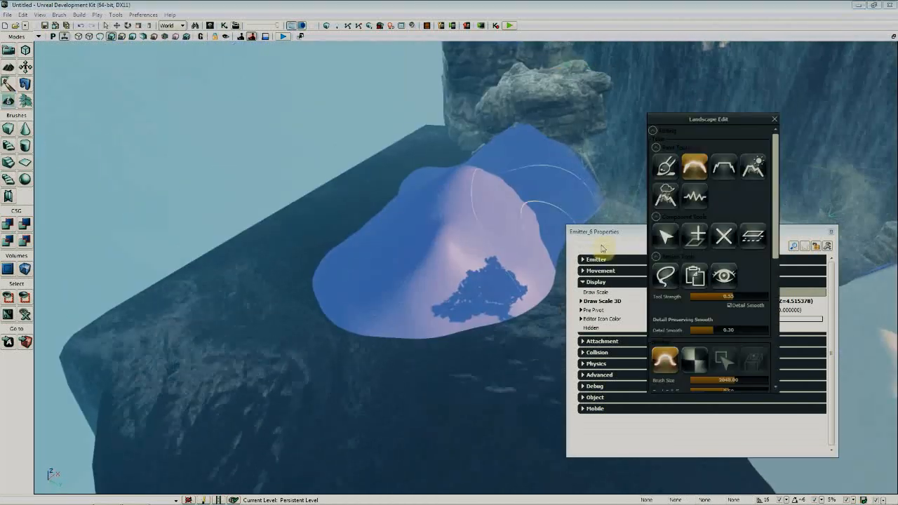
drag(600, 234, 790, 429)
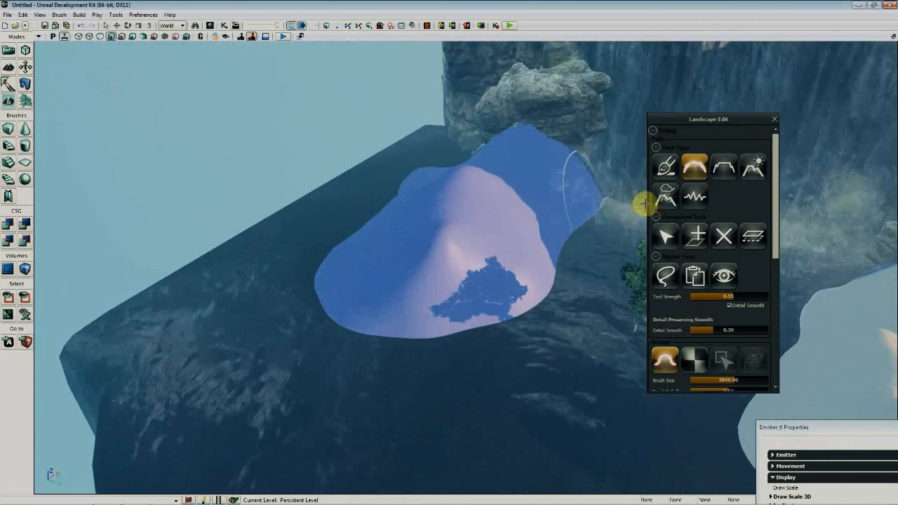
click(665, 166)
ctrl+drag(327, 327, 317, 359)
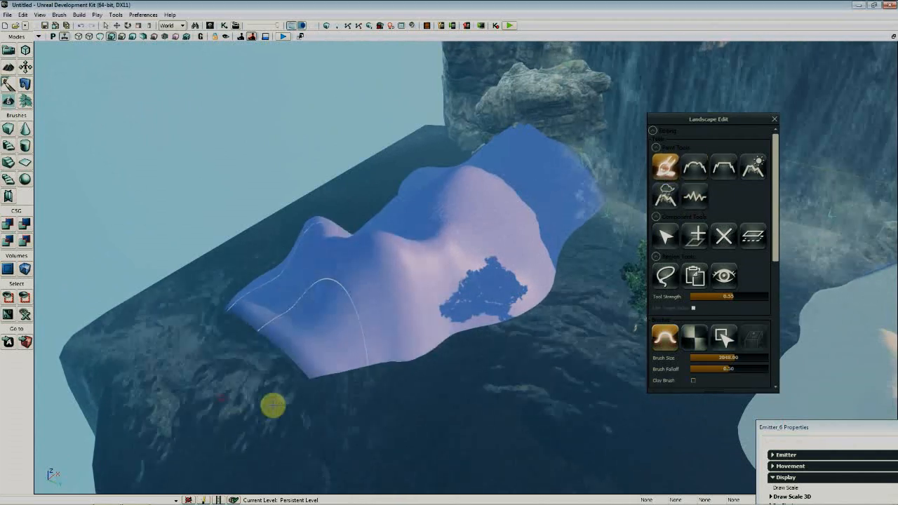
right_drag(348, 371, 348, 371)
mouse_move(463, 369)
ctrl+mouse_down()
mouse_move(574, 389)
mouse_move(525, 443)
mouse_move(449, 473)
ctrl+mouse_up()
right_drag(449, 474, 449, 474)
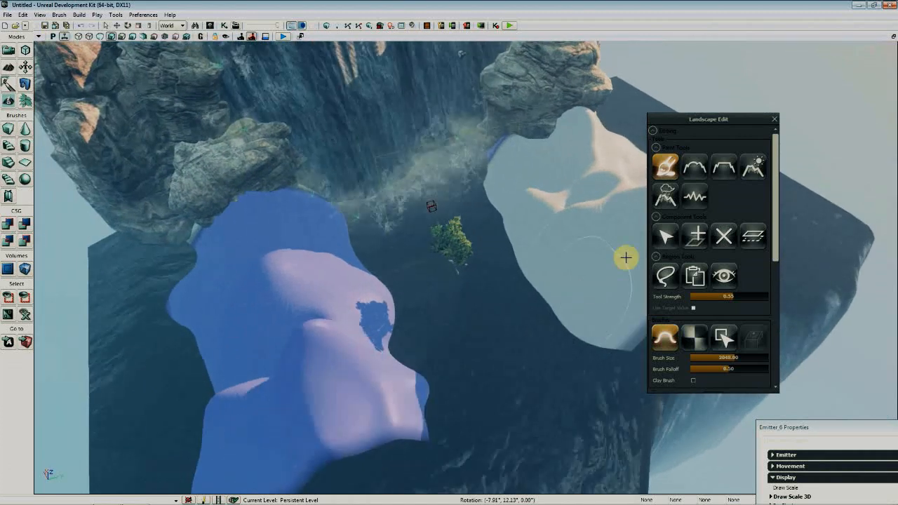
Even out the newly raised terrain on the left bank with the Smooth tool at strength 0.55
click(690, 172)
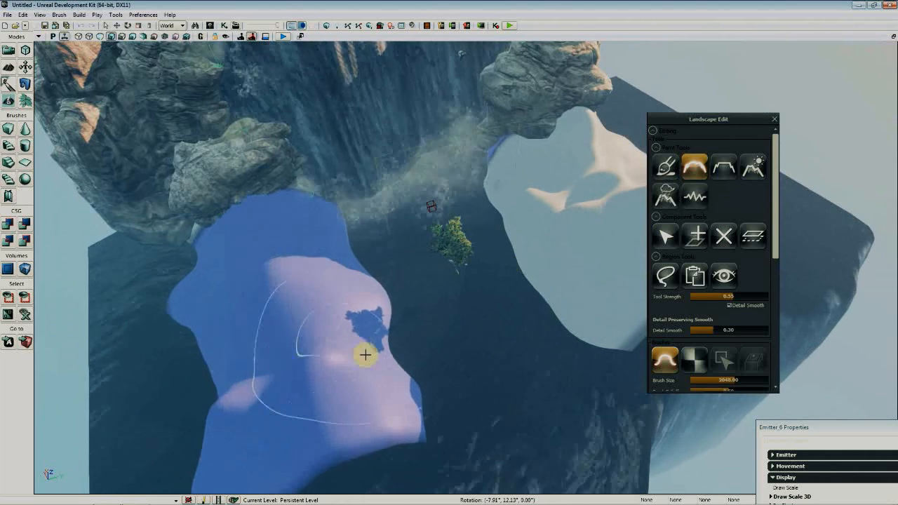
mouse_move(366, 355)
ctrl+mouse_down()
mouse_move(403, 402)
mouse_move(201, 249)
ctrl+mouse_up()
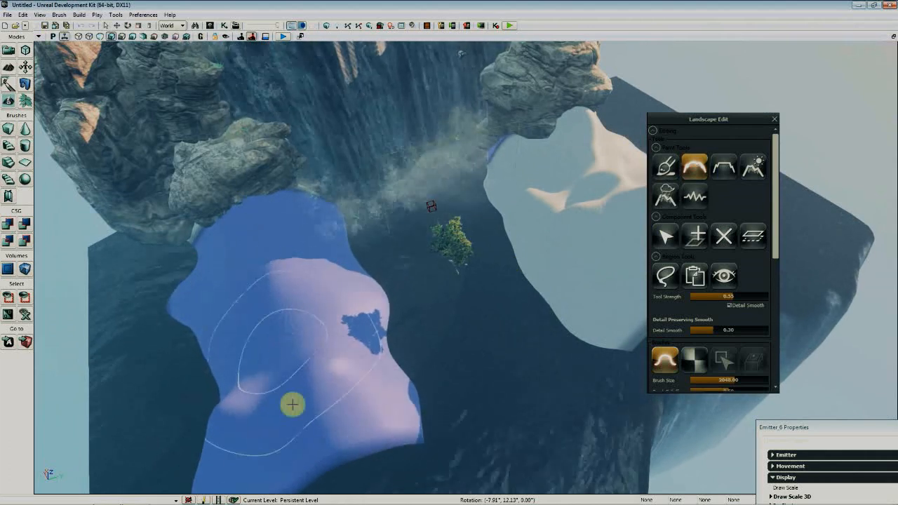
right_drag(590, 214, 571, 210)
mouse_move(445, 169)
ctrl+mouse_down()
mouse_move(507, 187)
mouse_move(488, 218)
mouse_move(437, 243)
mouse_move(467, 240)
mouse_move(484, 162)
mouse_move(505, 143)
mouse_move(477, 238)
mouse_move(501, 202)
mouse_move(536, 185)
mouse_move(293, 303)
ctrl+mouse_up()
right_drag(293, 303, 390, 301)
right_drag(372, 186, 345, 185)
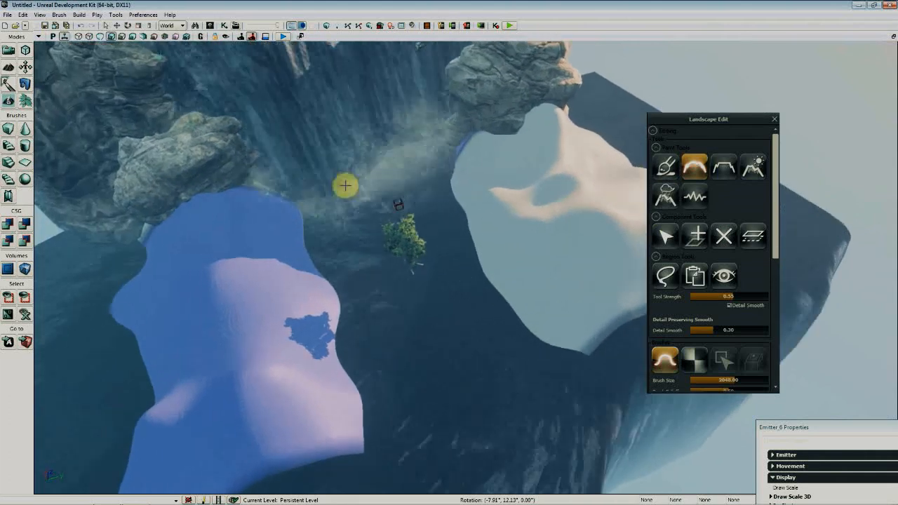
Leave landscape editing and save the map as waterfall.udk, replacing the existing file
drag(777, 247, 777, 325)
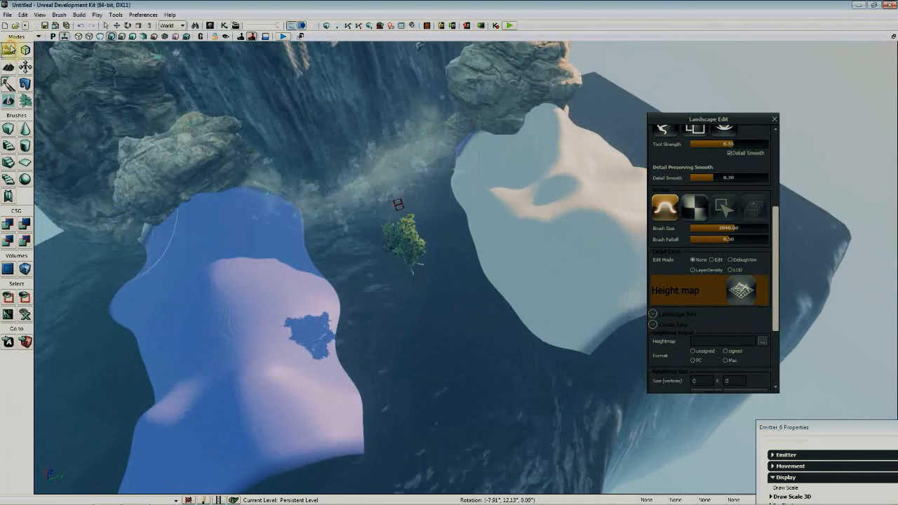
click(8, 51)
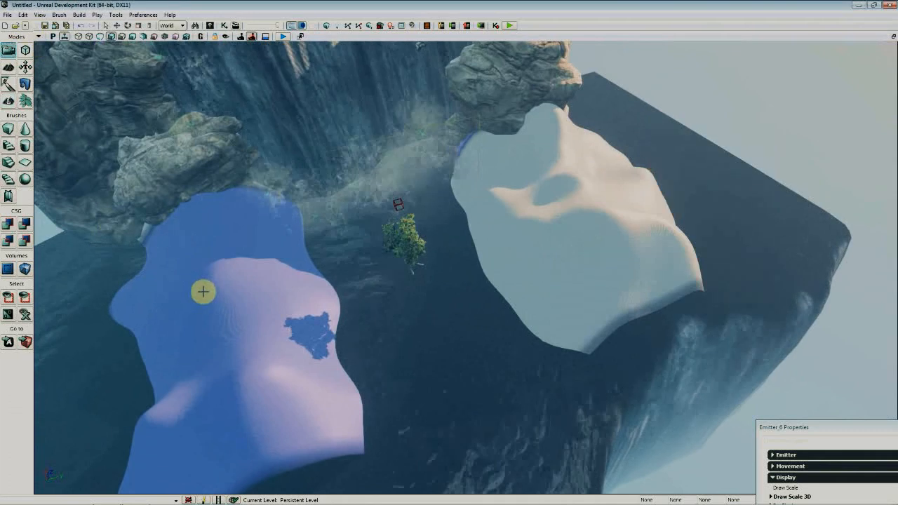
click(44, 26)
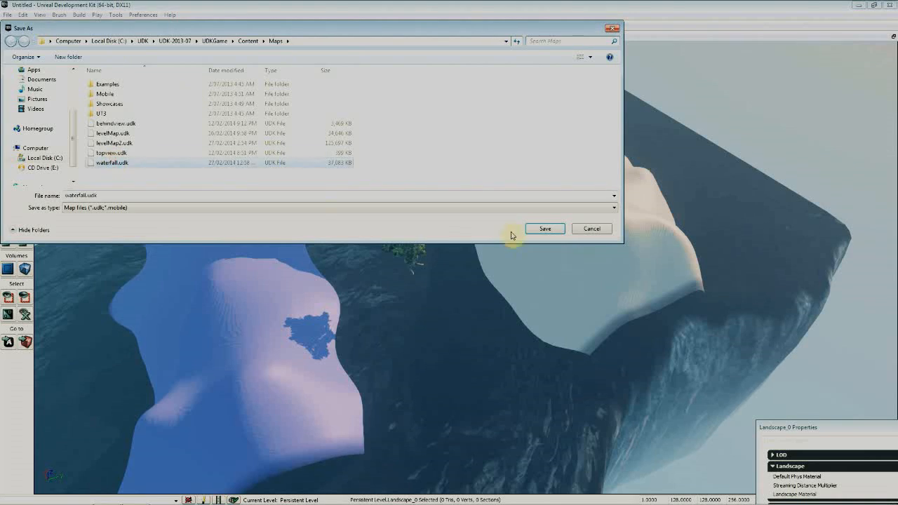
click(540, 229)
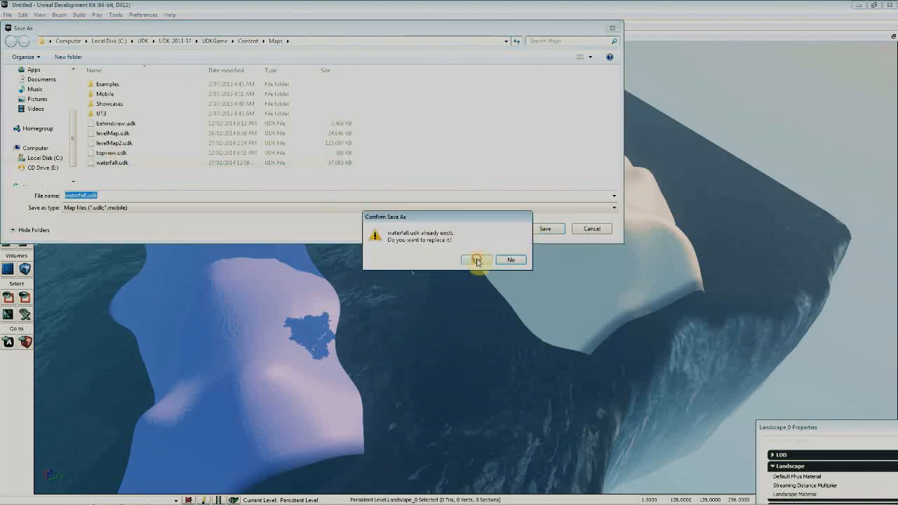
click(477, 261)
Bring up the landscape's actor properties
mouse_move(360, 275)
right_down()
mouse_move(330, 275)
mouse_move(355, 240)
mouse_move(359, 210)
mouse_move(351, 276)
right_up()
click(39, 15)
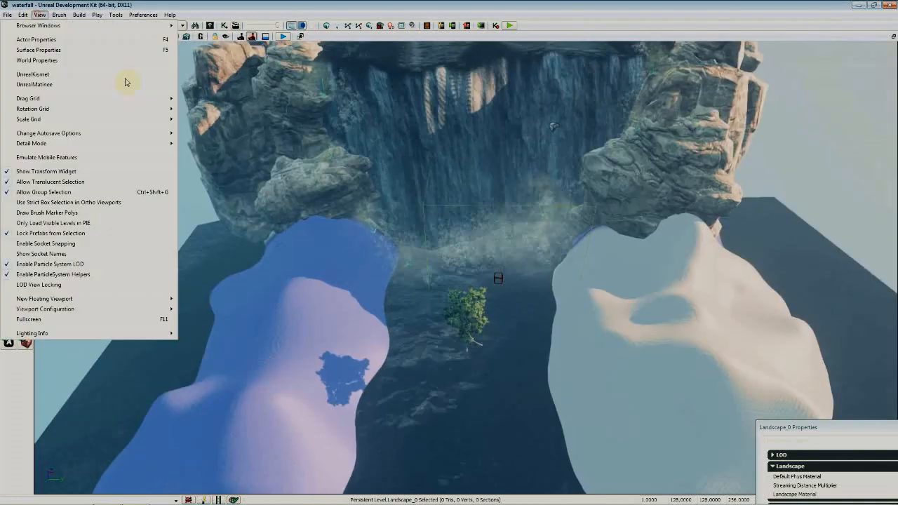
click(303, 321)
key(F4)
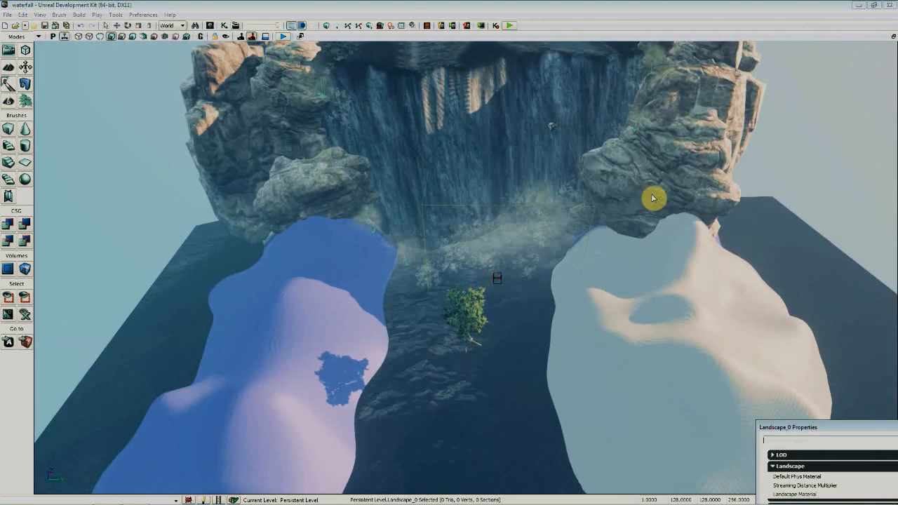
Open the terrainMat package in the Content Browser and widen the asset filter to all object types
click(210, 26)
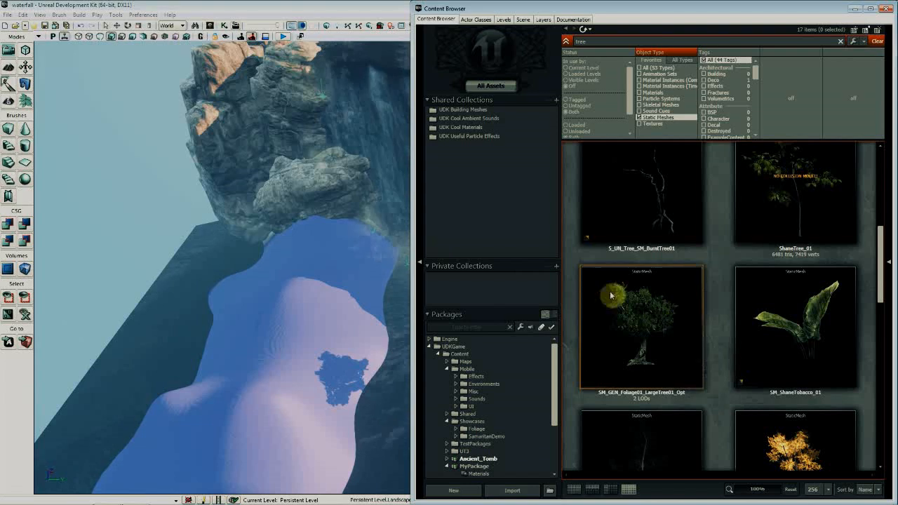
scroll(575, 297, down, 2)
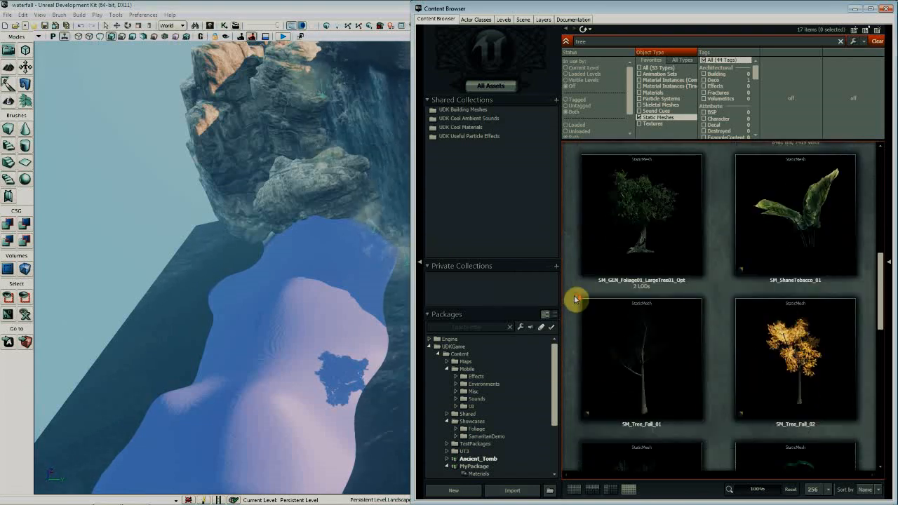
scroll(578, 375, down, 8)
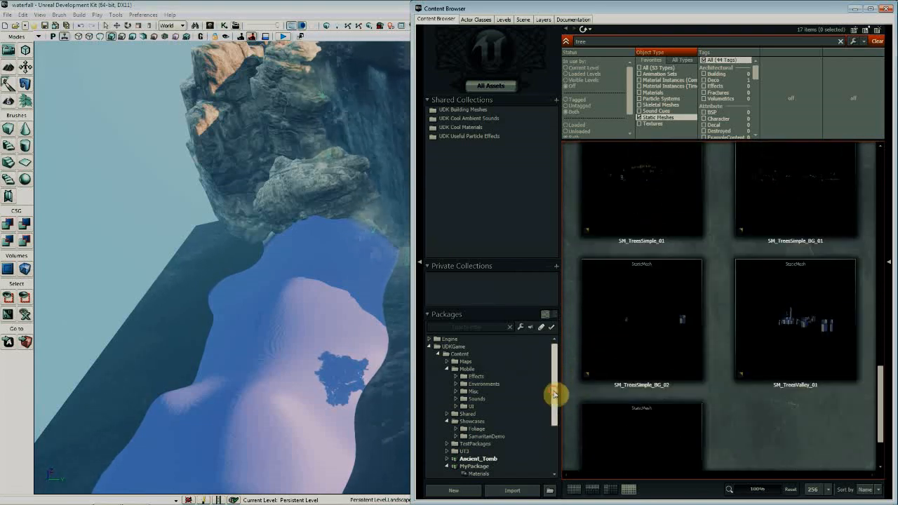
drag(554, 395, 556, 456)
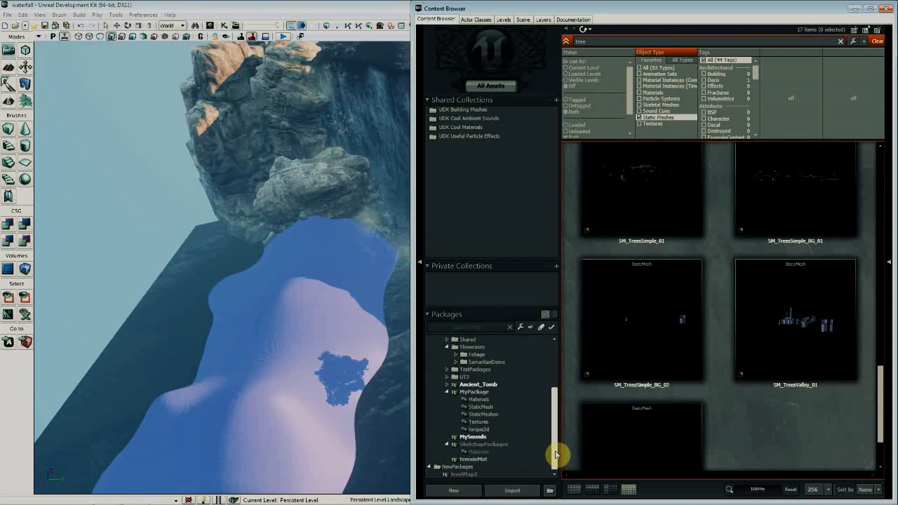
click(481, 460)
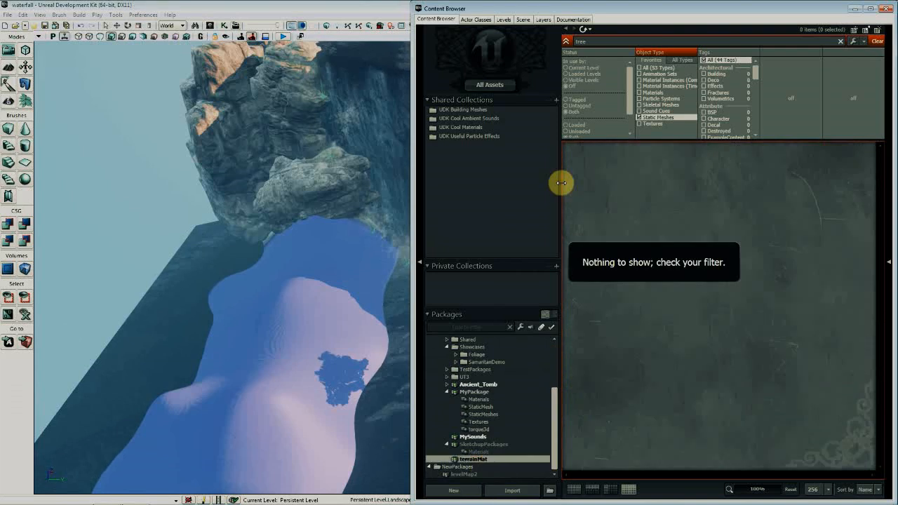
click(655, 69)
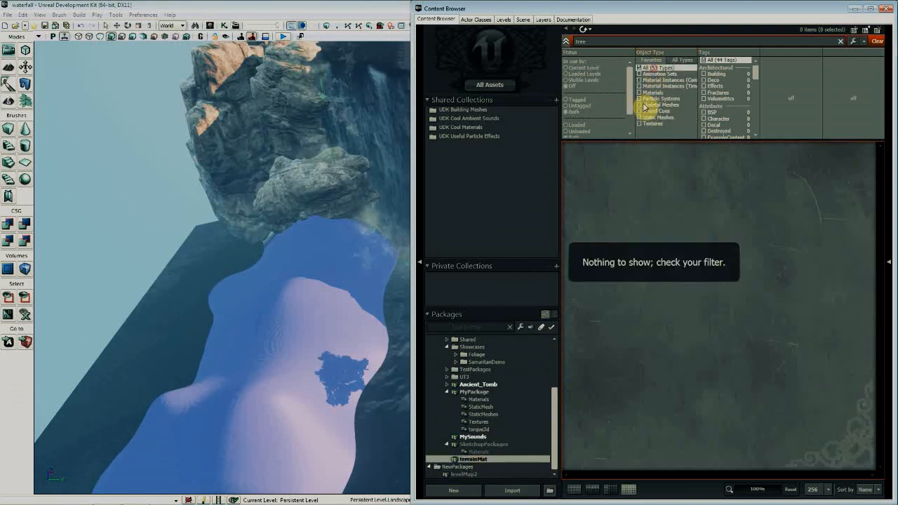
click(505, 85)
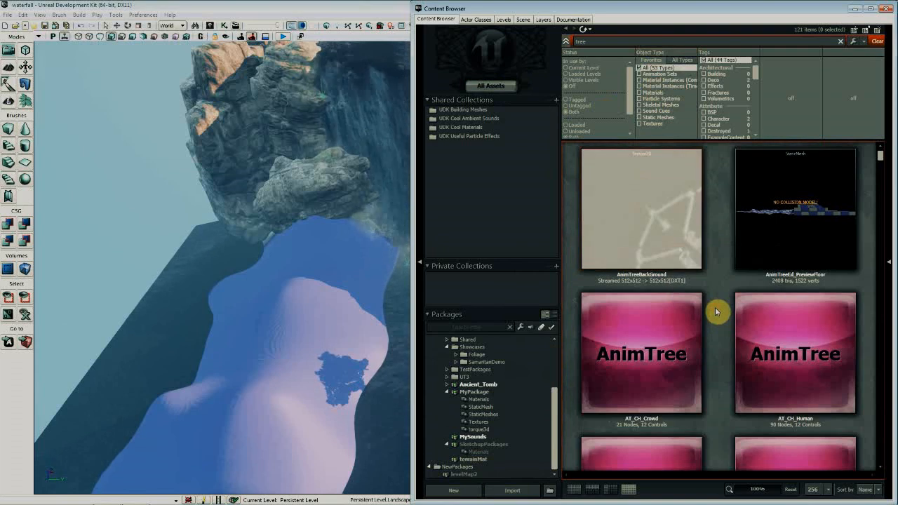
scroll(725, 336, down, 2)
scroll(617, 214, up, 2)
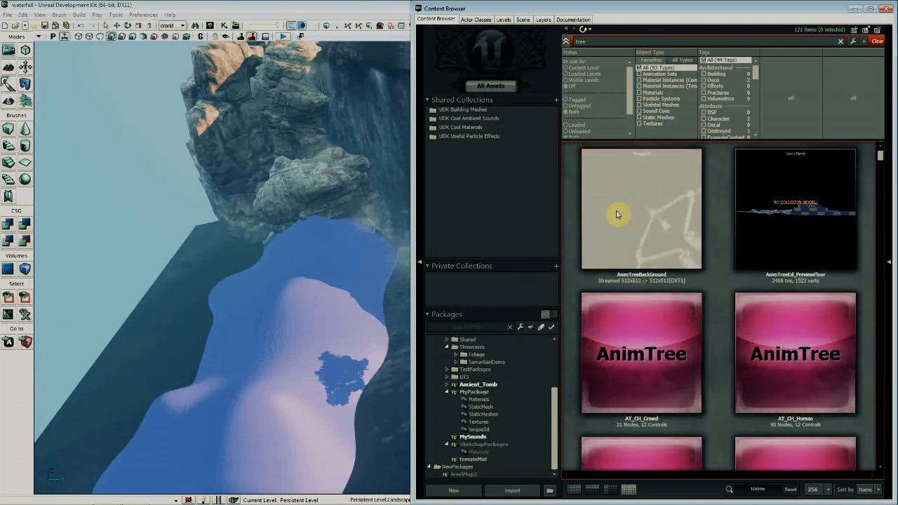
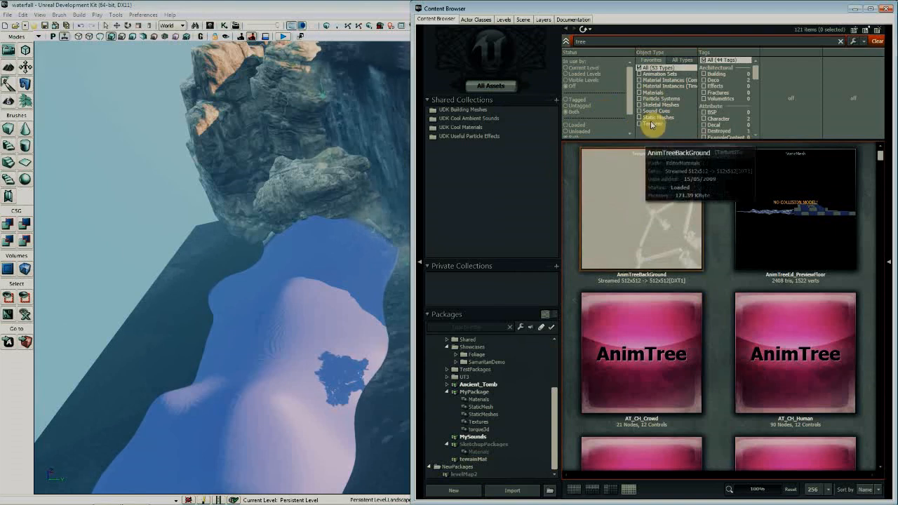
right_drag(394, 143, 477, 83)
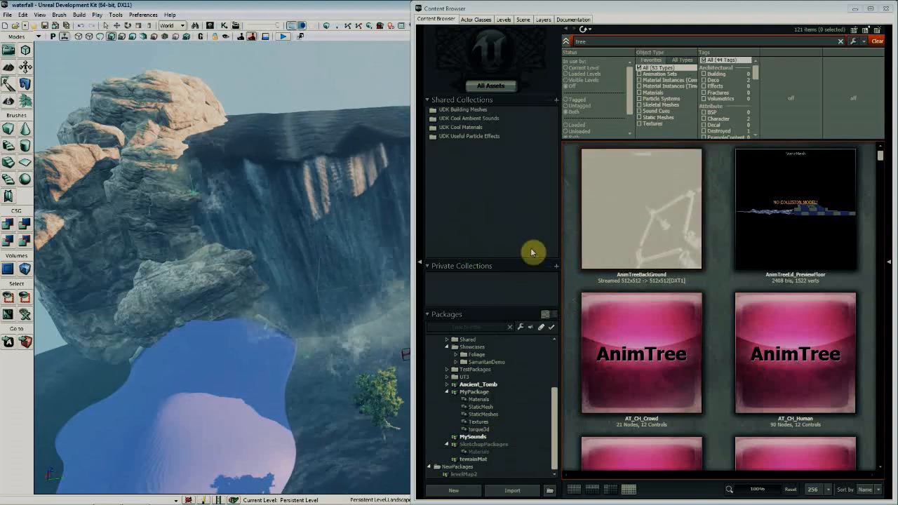
Clear the asset search and assign the Terrain material from the terrainMat package as the landscape's Landscape Material
click(484, 460)
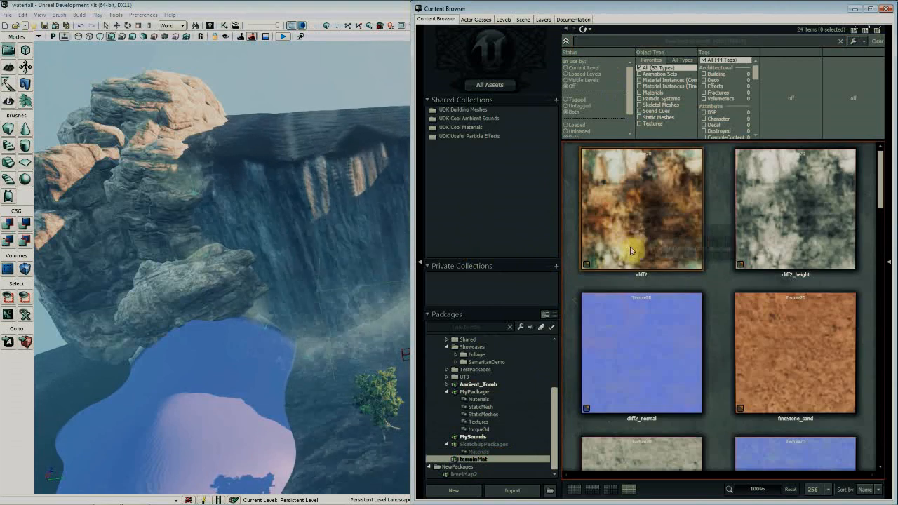
scroll(710, 341, down, 2)
scroll(714, 339, down, 6)
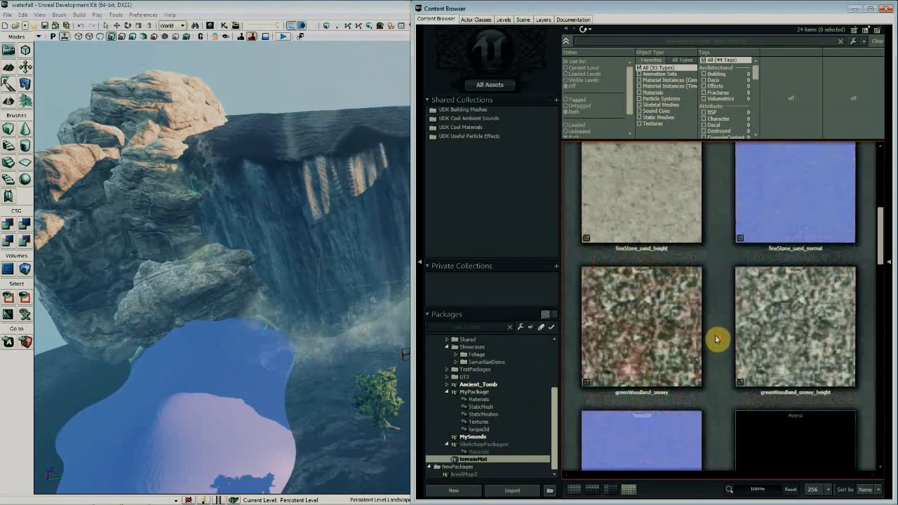
scroll(714, 344, down, 6)
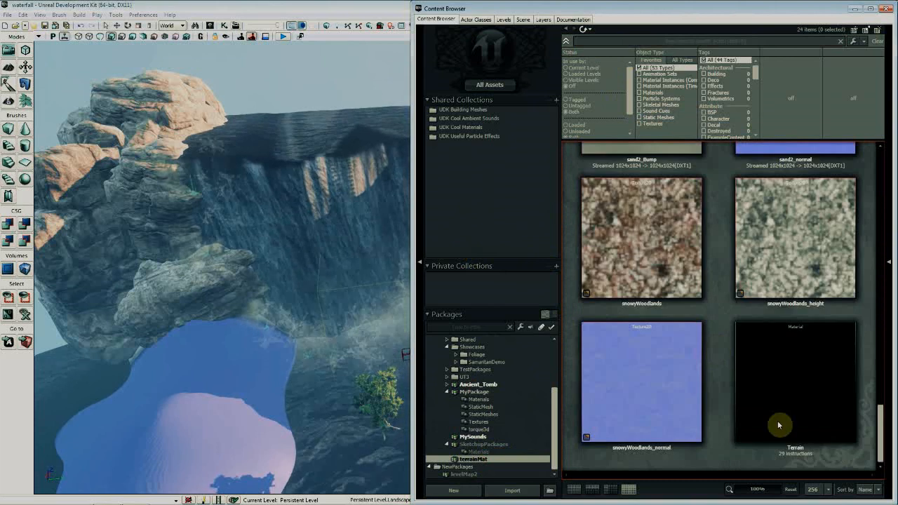
click(821, 414)
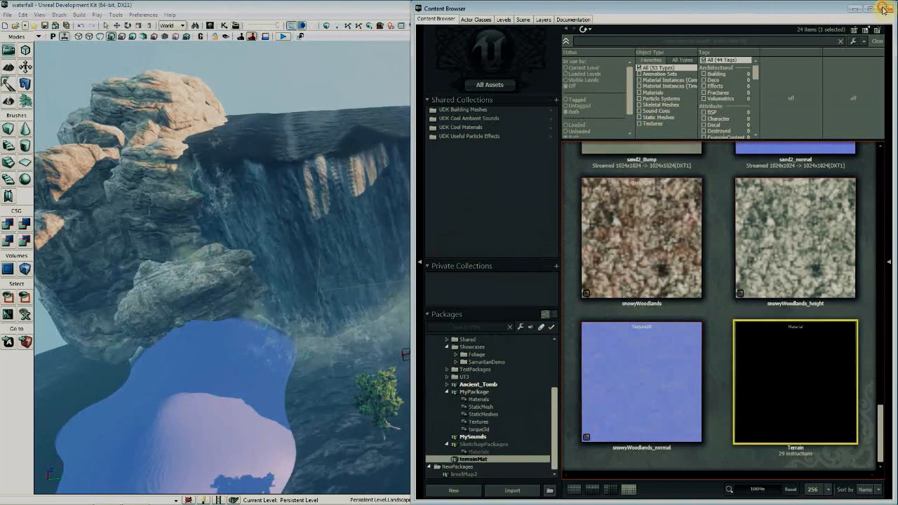
click(883, 9)
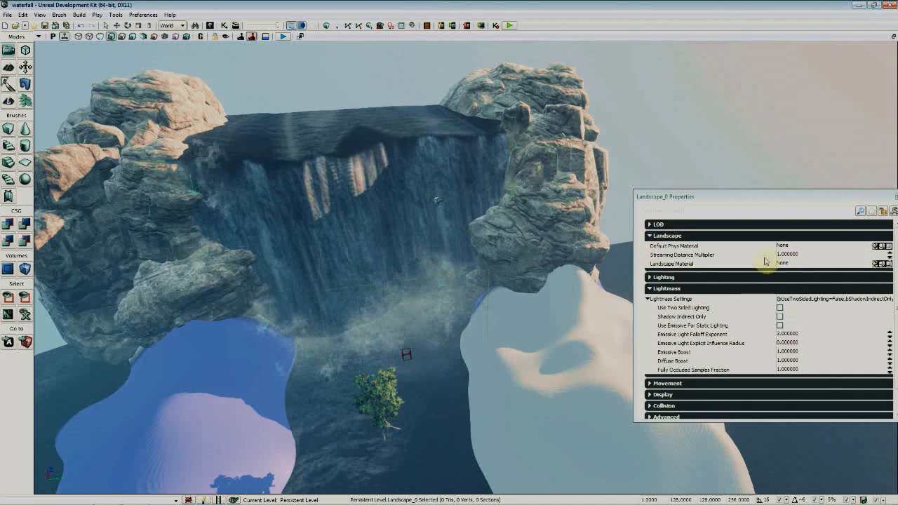
click(876, 265)
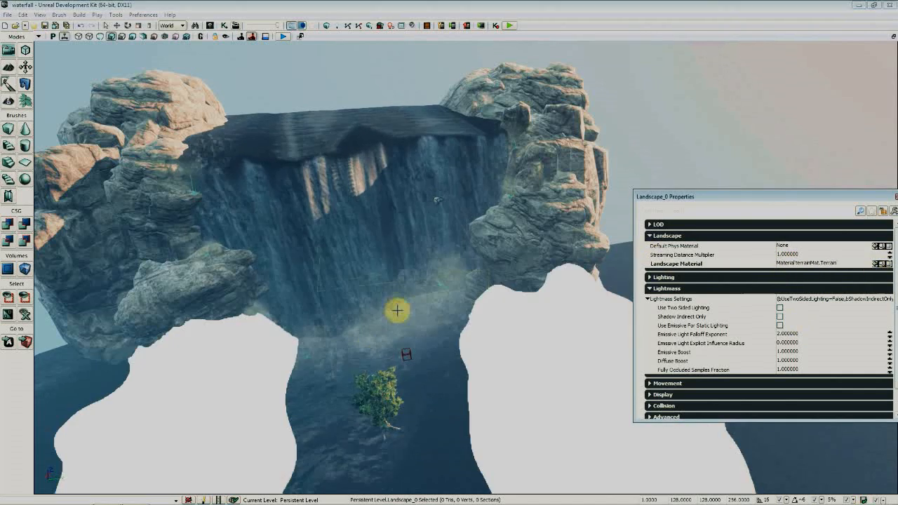
In landscape editing, set the target layer edit mode to Edit, add a layer named Sand, and save the map
right_drag(400, 364, 309, 353)
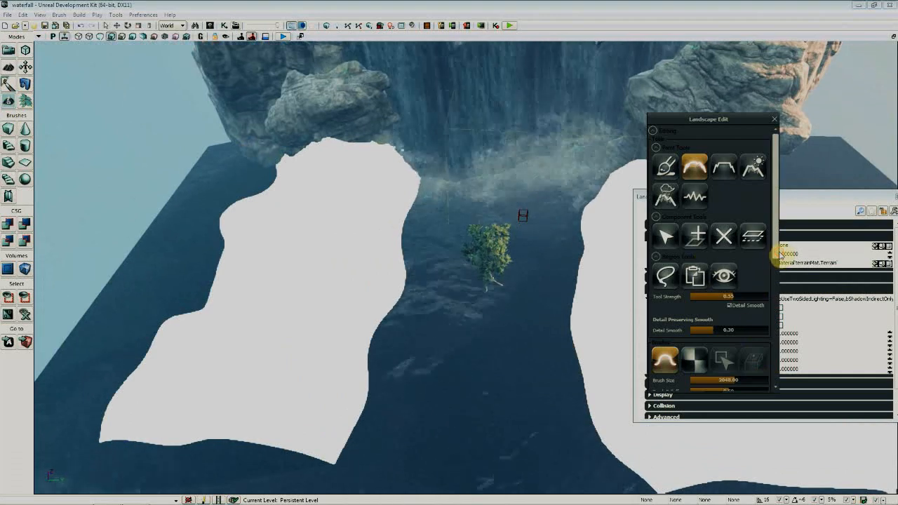
scroll(772, 315, down, 10)
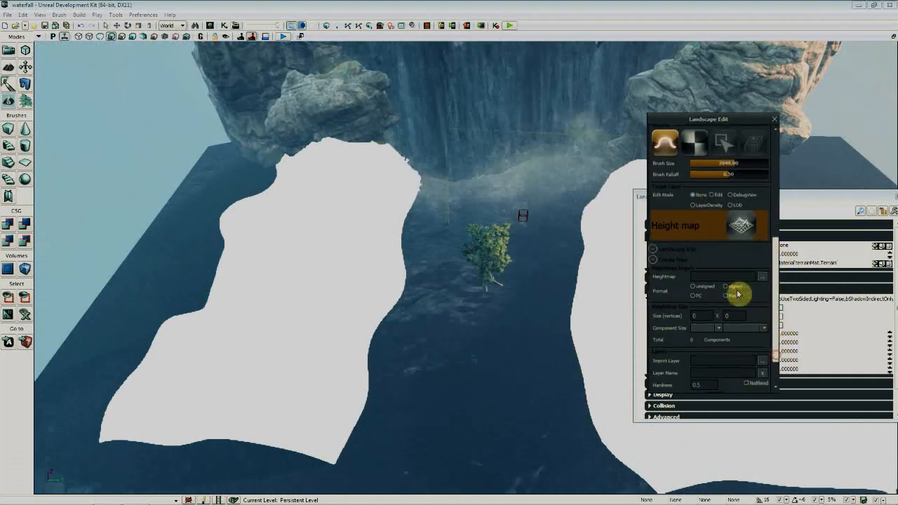
click(714, 196)
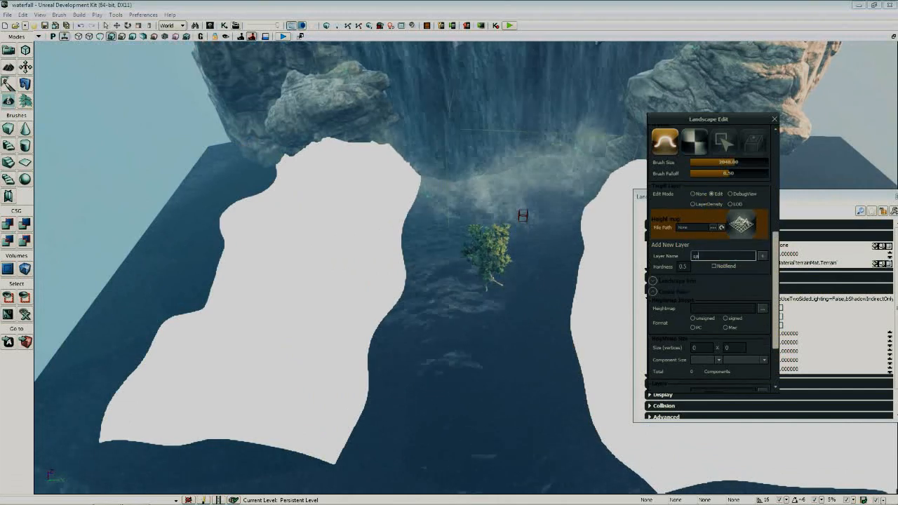
click(763, 257)
click(753, 257)
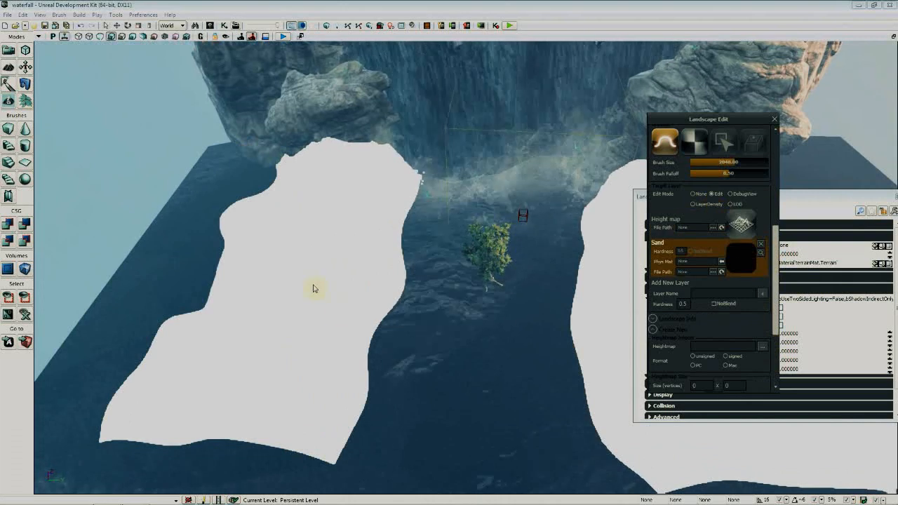
click(43, 26)
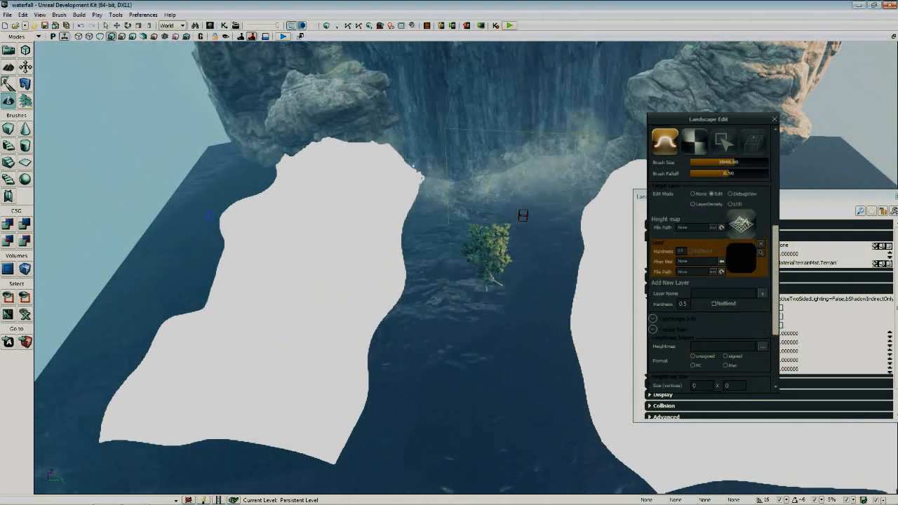
Paint the Sand layer over both river banks with the 2048 brush until their whole surface is covered
right_drag(211, 216, 441, 237)
ctrl+drag(443, 238, 471, 275)
mouse_move(561, 236)
ctrl+mouse_down()
mouse_move(585, 213)
mouse_move(501, 128)
mouse_move(597, 175)
mouse_move(537, 256)
mouse_move(163, 301)
ctrl+mouse_up()
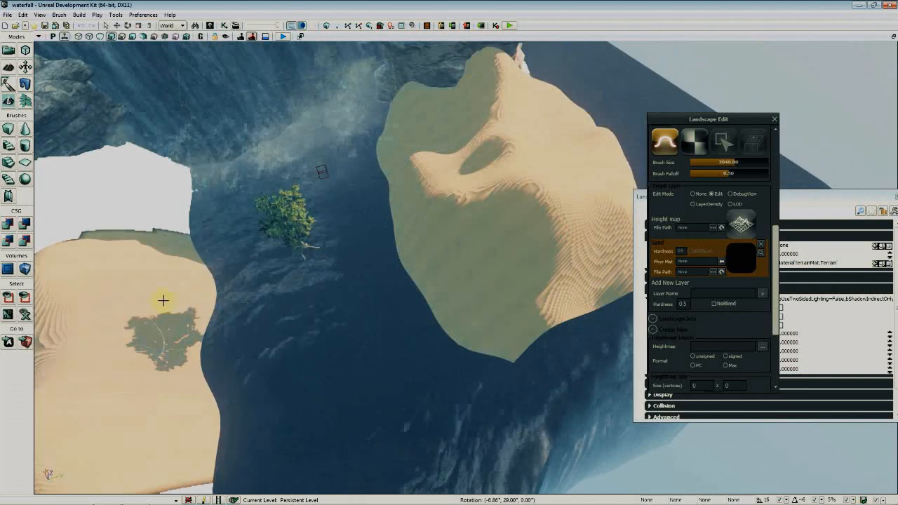
right_drag(163, 301, 357, 184)
ctrl+drag(254, 362, 108, 387)
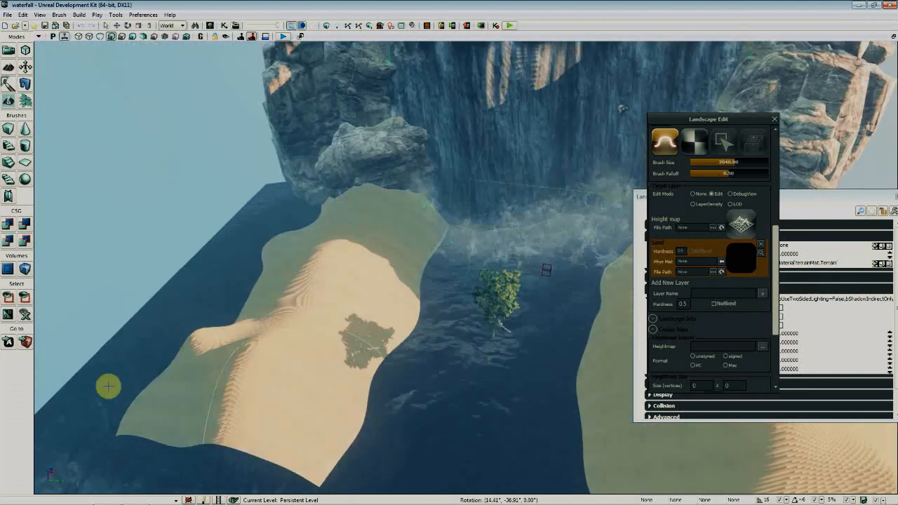
mouse_move(409, 343)
right_down()
mouse_move(527, 357)
mouse_move(603, 344)
mouse_move(607, 393)
mouse_move(597, 410)
mouse_move(393, 357)
mouse_move(291, 380)
right_up()
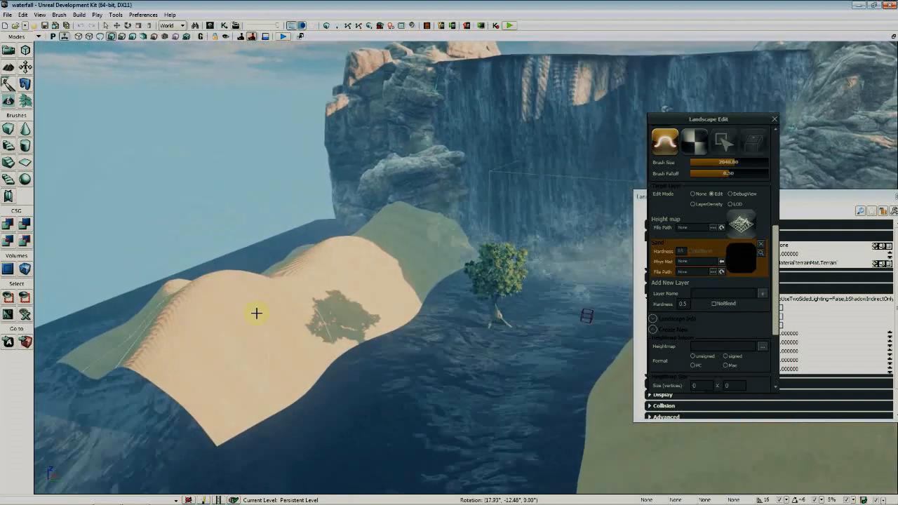
mouse_move(257, 313)
right_down()
mouse_move(414, 309)
mouse_move(428, 329)
mouse_move(456, 267)
mouse_move(219, 180)
right_up()
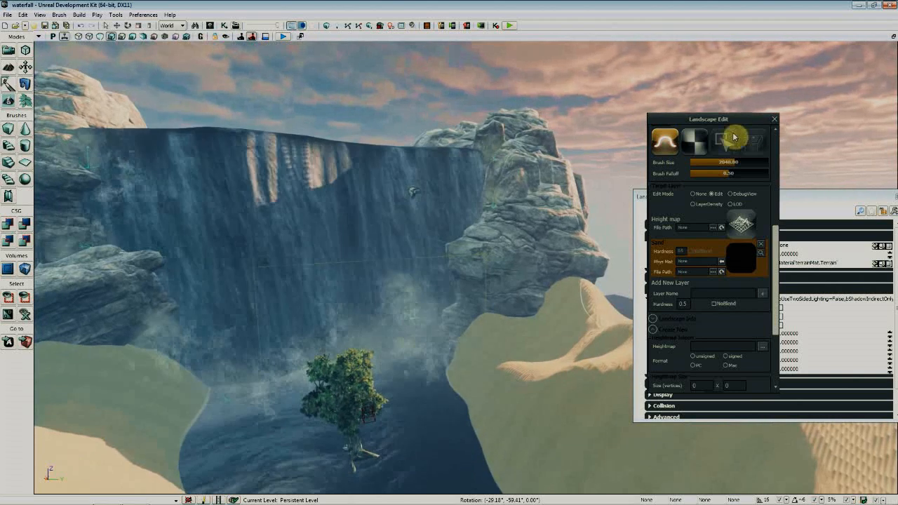
right_drag(609, 140, 587, 221)
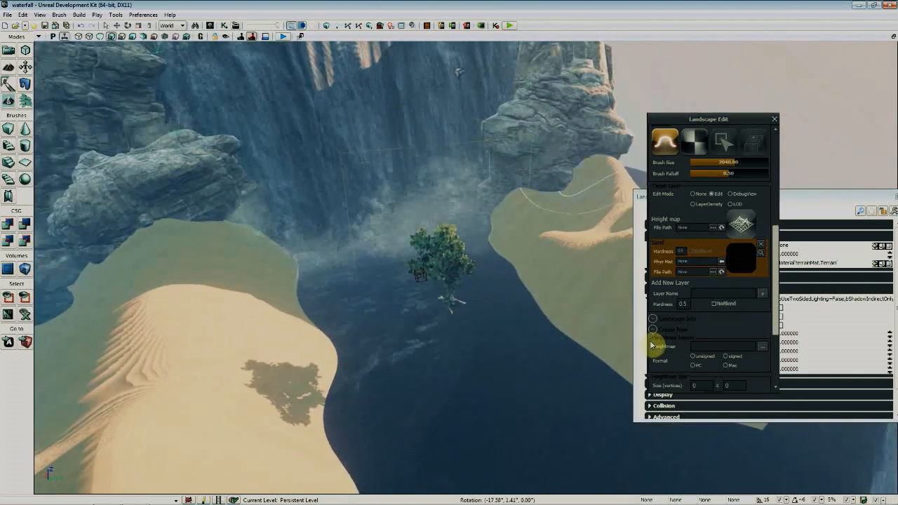
Add a landscape layer named Grass and select it as the paint target
click(730, 292)
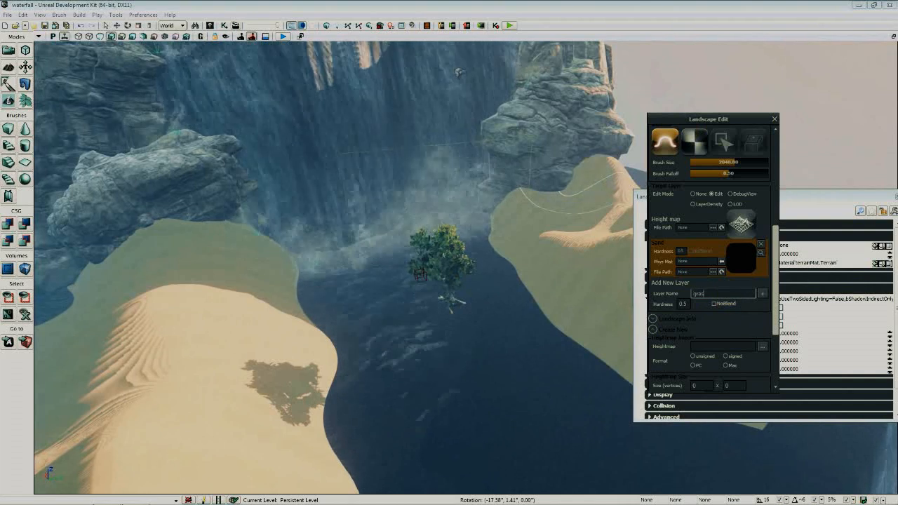
click(765, 294)
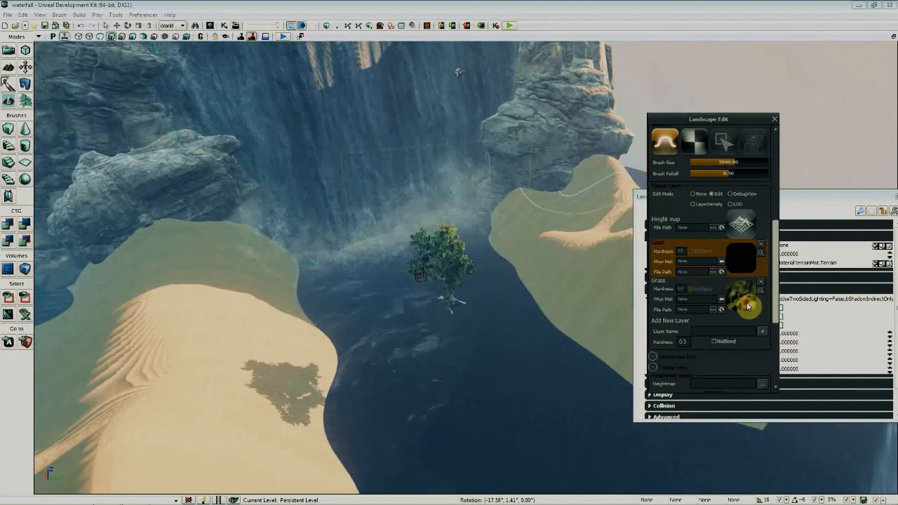
click(748, 307)
right_drag(563, 271, 547, 243)
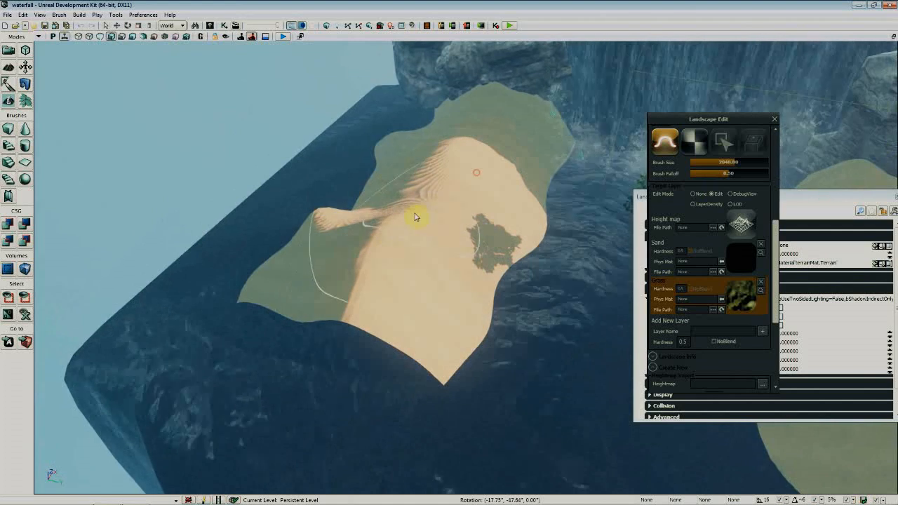
right_drag(553, 201, 426, 246)
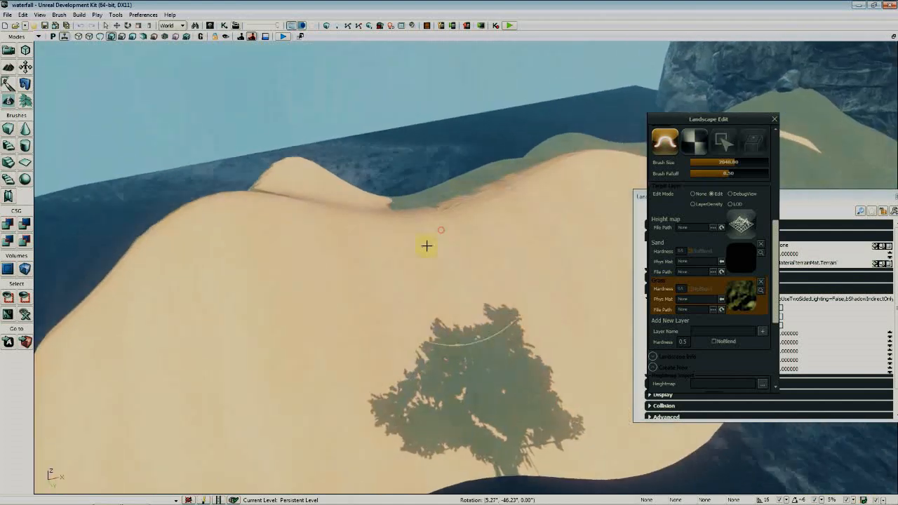
right_drag(423, 290, 525, 218)
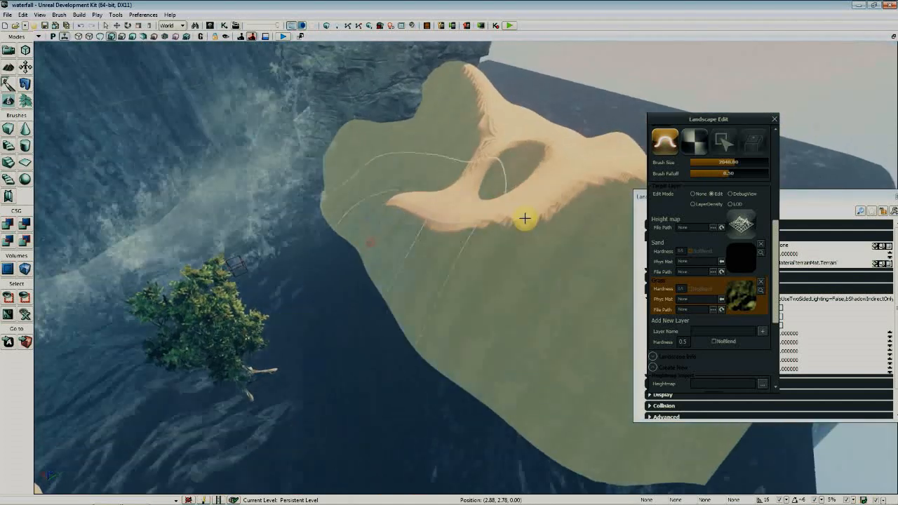
Leave landscape editing and select the exponential height fog actor in front of the waterfall
click(775, 118)
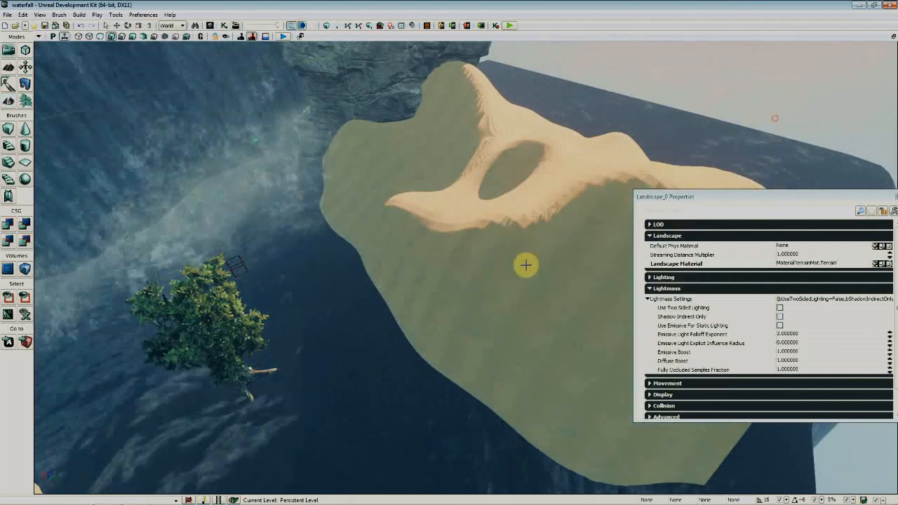
right_drag(445, 295, 569, 185)
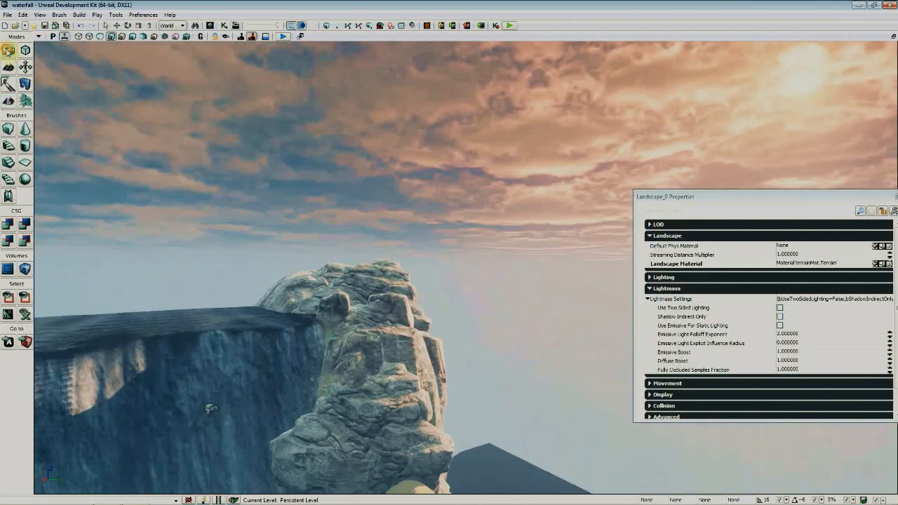
right_drag(766, 91, 622, 109)
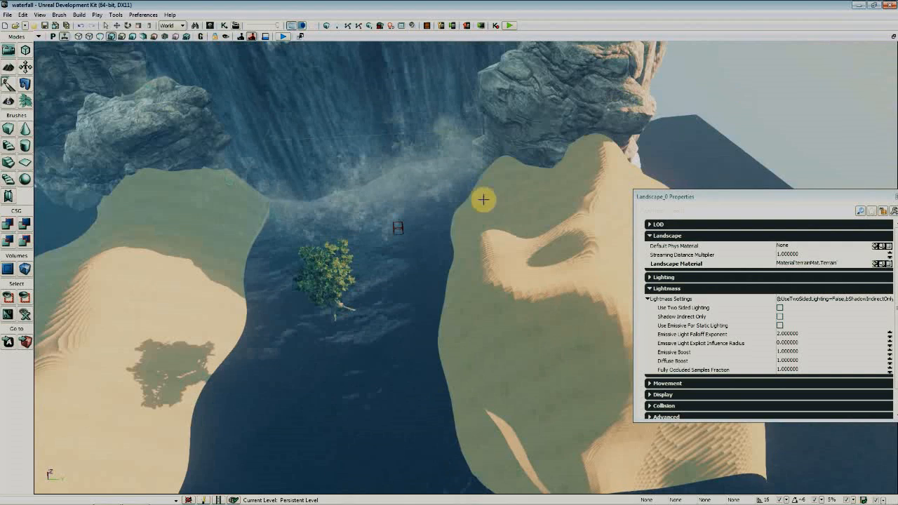
right_drag(483, 200, 482, 176)
click(405, 118)
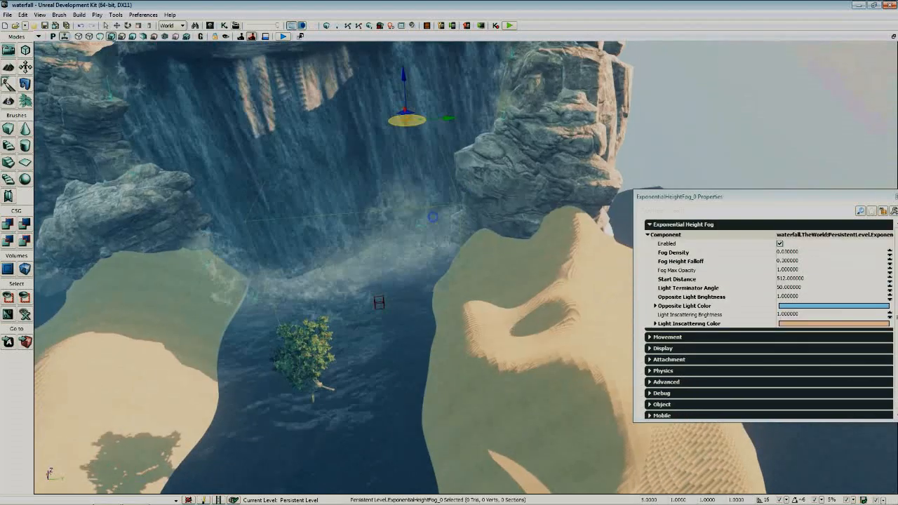
Set the exponential height fog's Fog Density to 0.05 and check the effect on the waterfall
right_drag(433, 217, 438, 258)
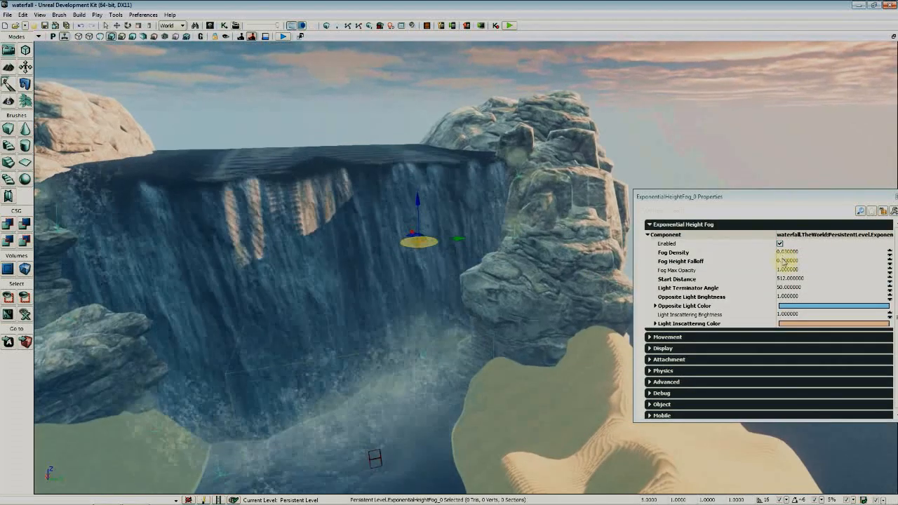
click(792, 253)
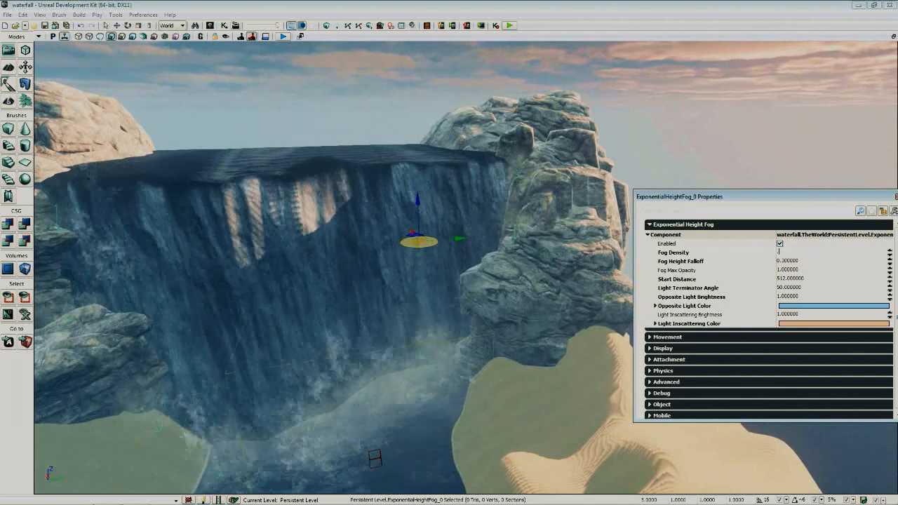
text(.0)
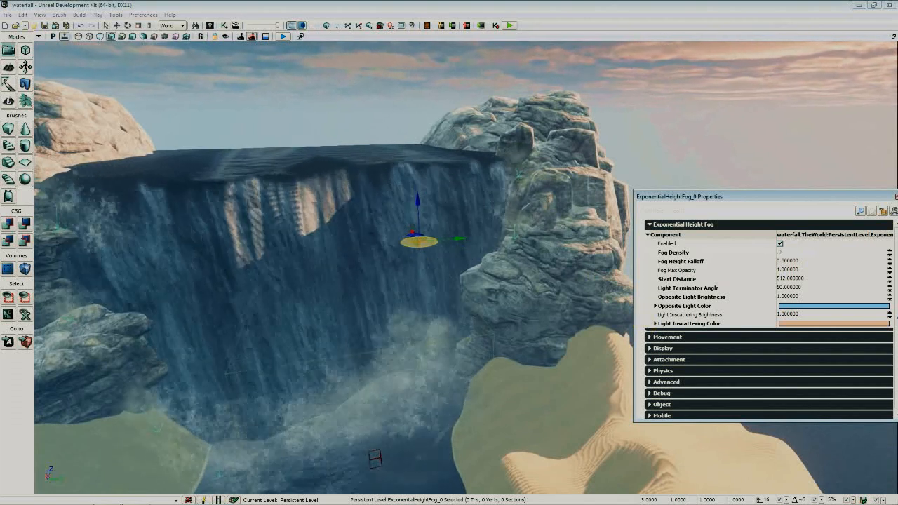
text(5)
key(Return)
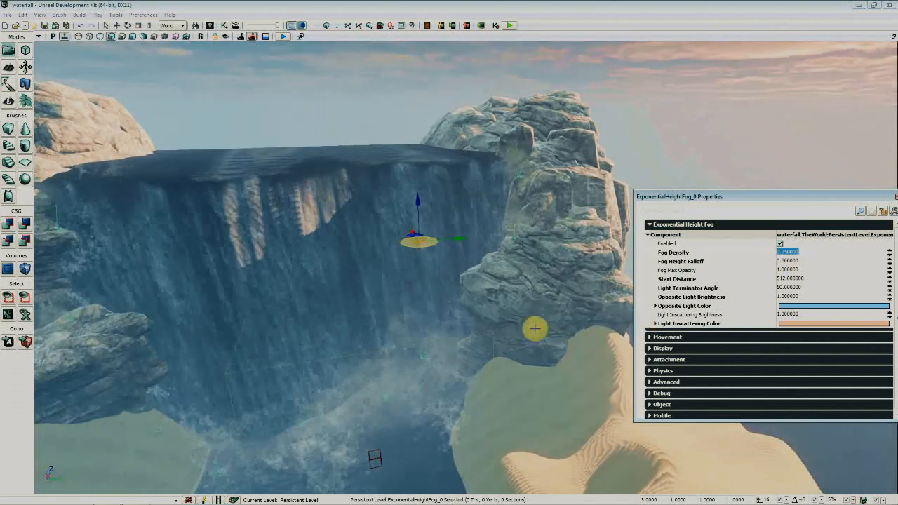
right_drag(535, 329, 535, 309)
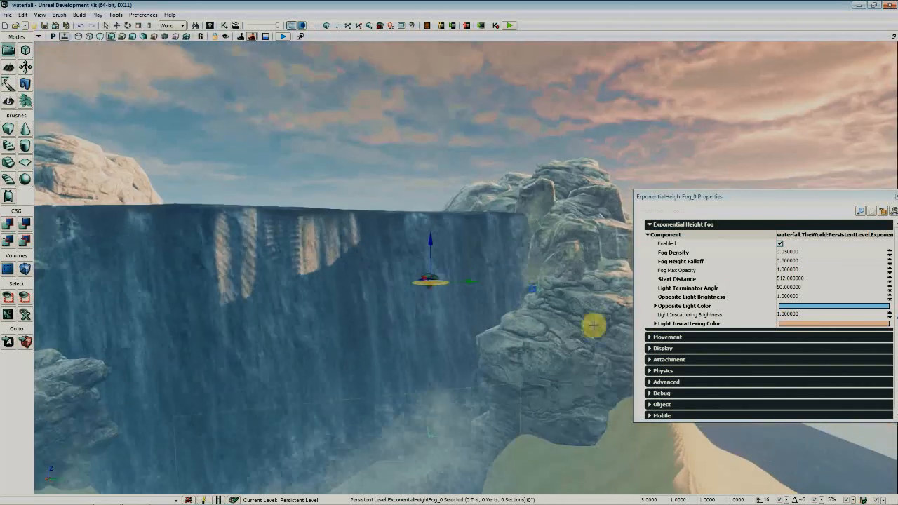
Set the exponential height fog's Fog Density to 0.06 and check the haze around the waterfall
click(791, 254)
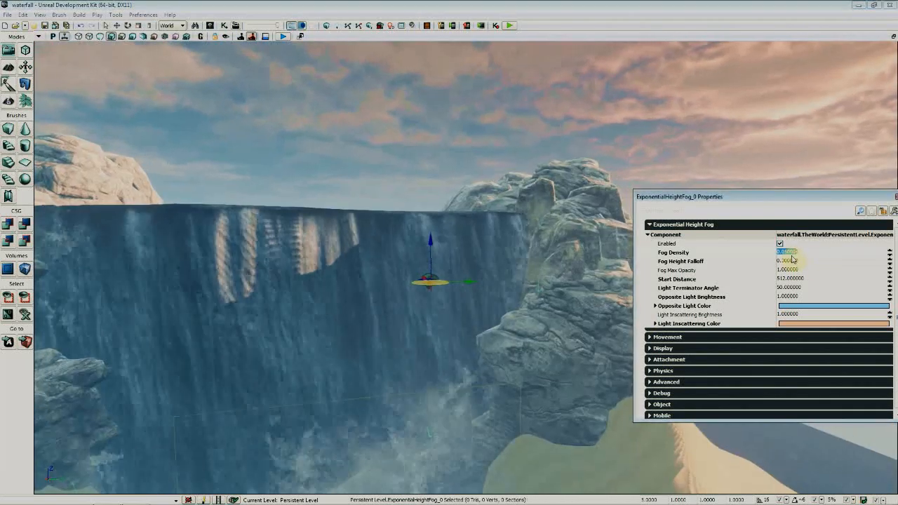
text(.06)
key(Return)
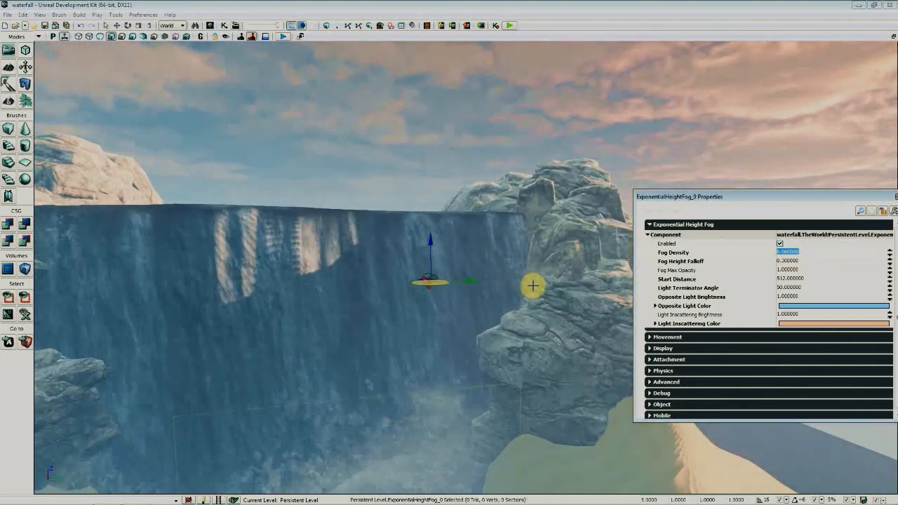
right_drag(533, 286, 508, 277)
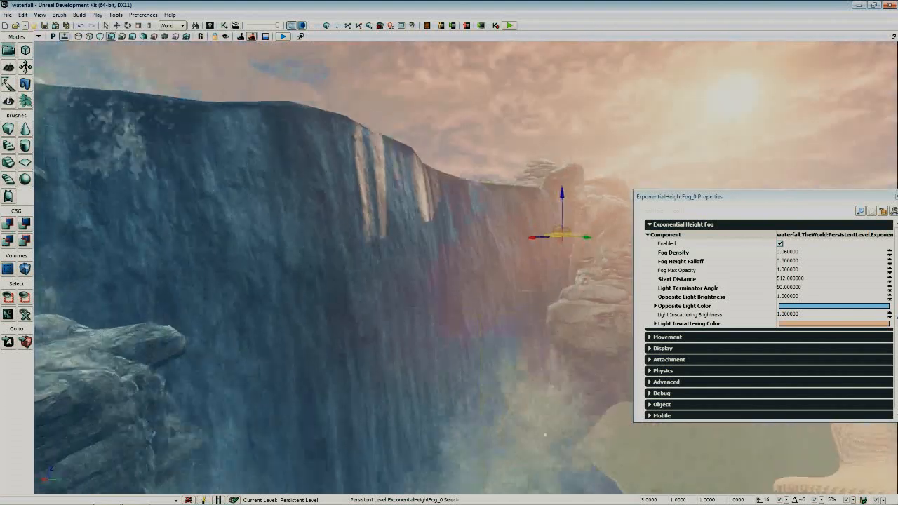
mouse_move(545, 365)
right_down()
mouse_move(582, 348)
mouse_move(558, 393)
mouse_move(533, 393)
mouse_move(545, 358)
right_up()
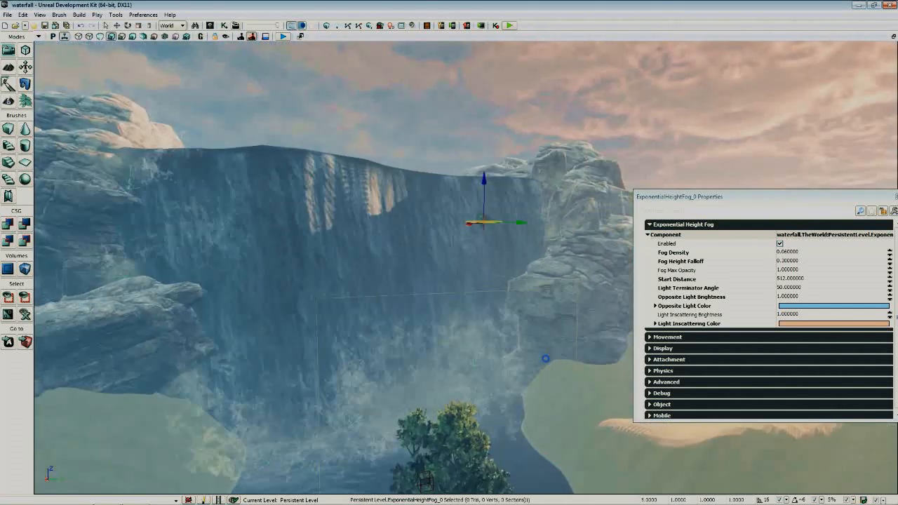
Filter the scene's actor list to the DominantDirectionalLight type and go to the level's dominant directional light
click(209, 26)
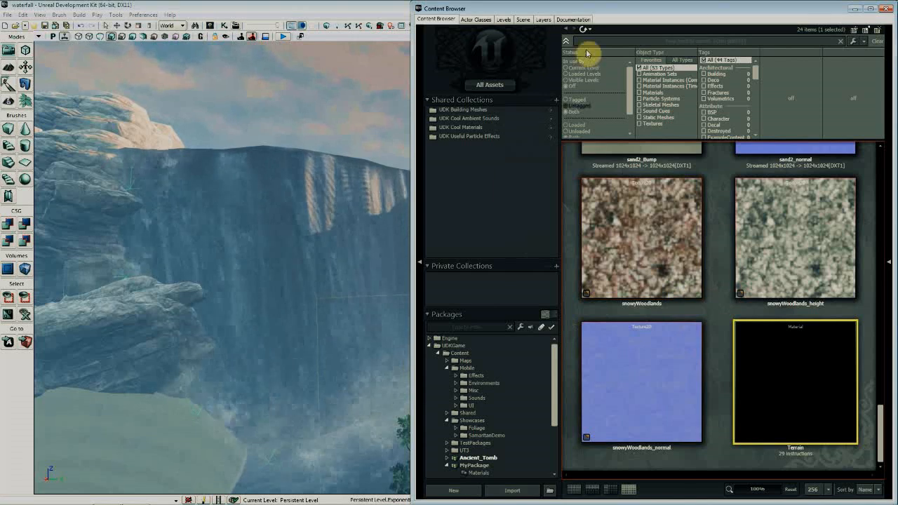
click(523, 20)
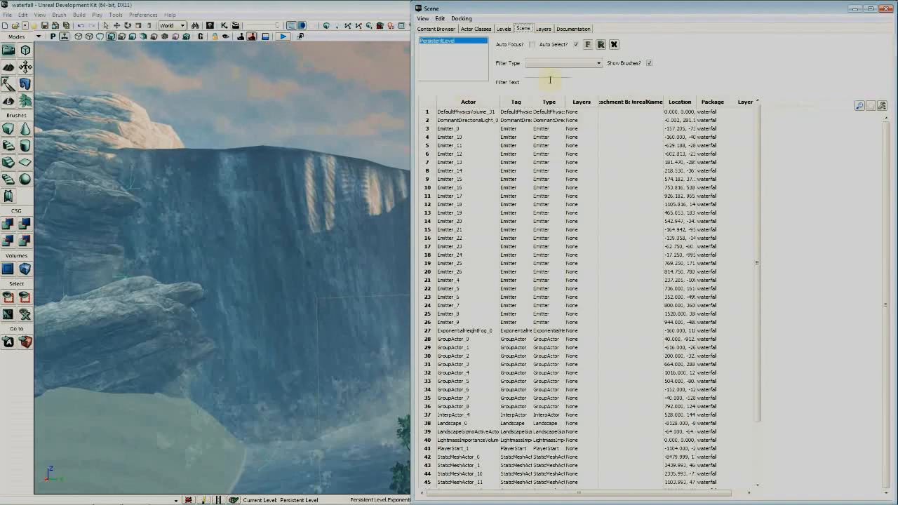
click(559, 84)
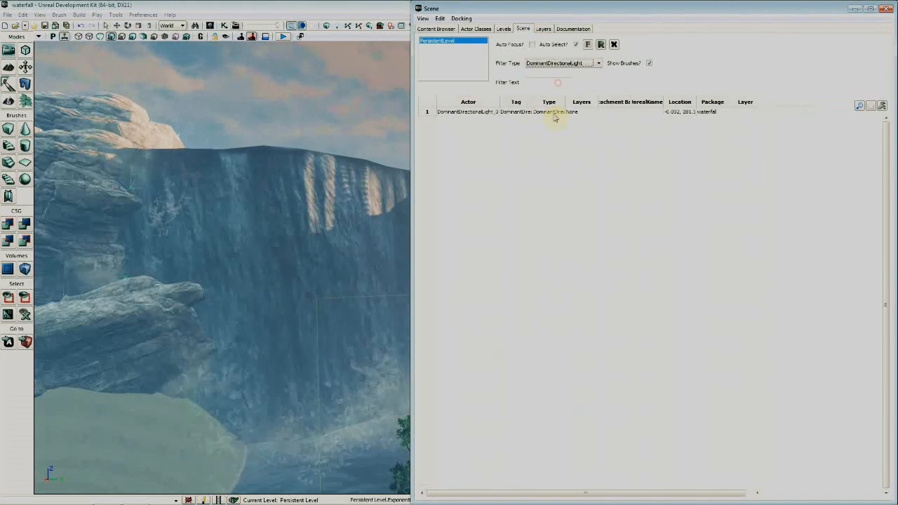
double_click(486, 112)
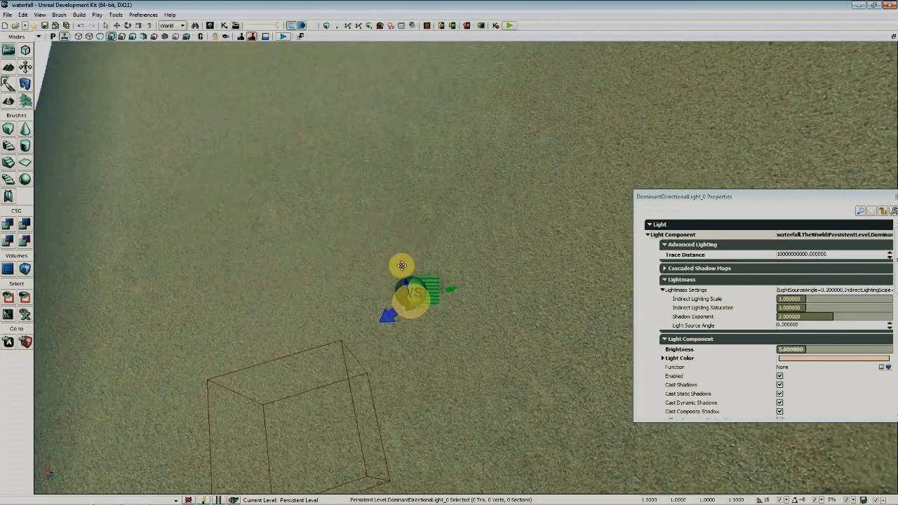
Raise the dominant directional light out from under the landscape and place it above the water near the tree
drag(401, 265, 391, 154)
scroll(391, 154, down, 5)
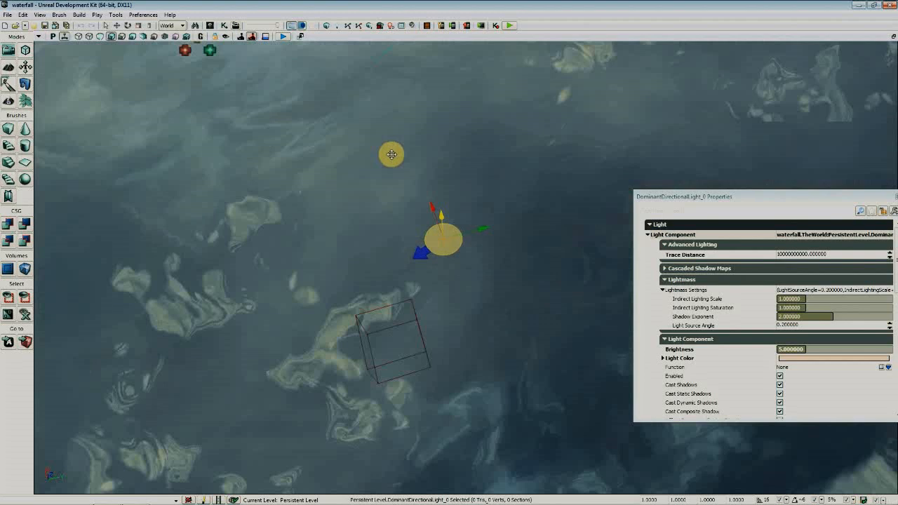
drag(429, 209, 427, 100)
mouse_move(427, 101)
right_down()
mouse_move(430, 85)
mouse_move(477, 44)
mouse_move(429, 84)
right_up()
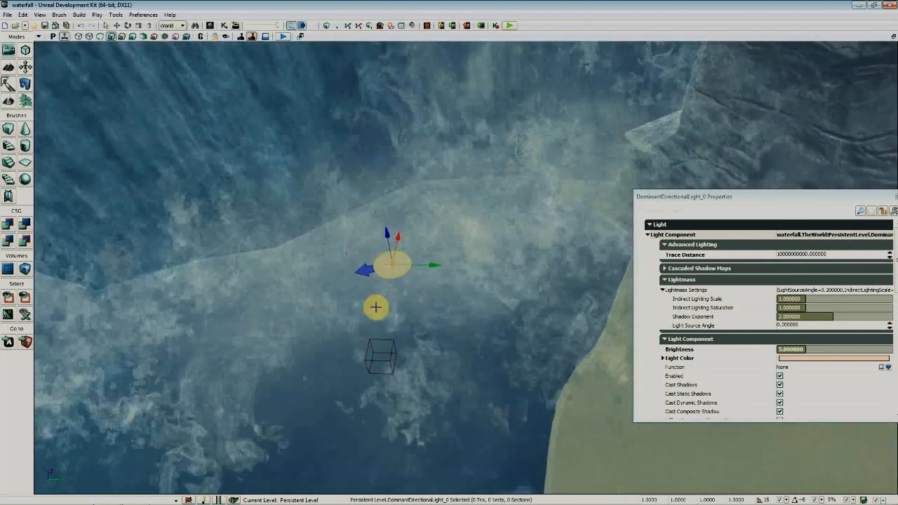
drag(386, 273, 409, 375)
scroll(402, 300, down, 8)
right_drag(409, 375, 372, 414)
right_drag(473, 288, 375, 397)
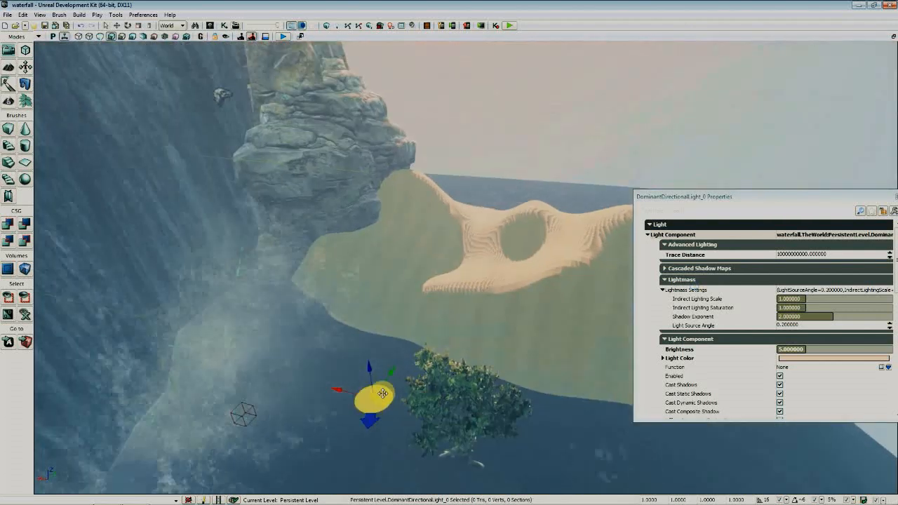
Rotate the dominant directional light so it shines onto the waterfall's face and the surrounding cliffs
click(375, 399)
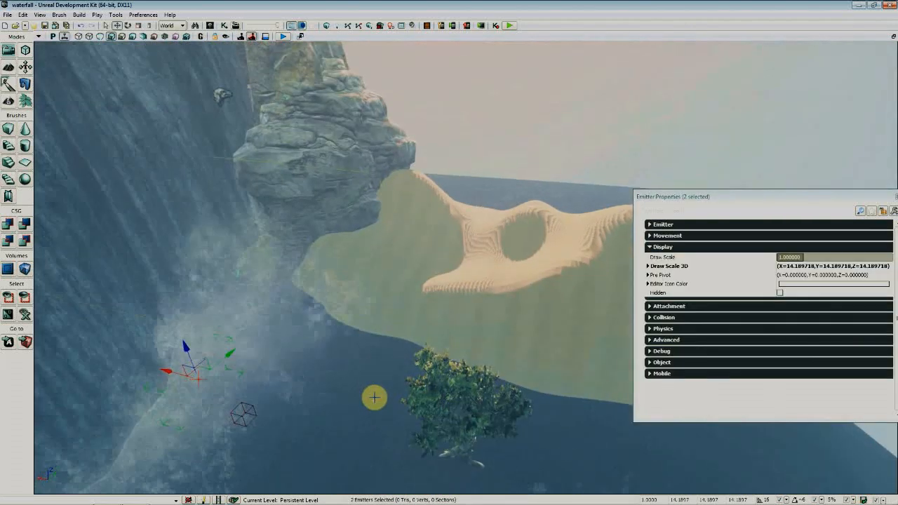
drag(374, 400, 408, 363)
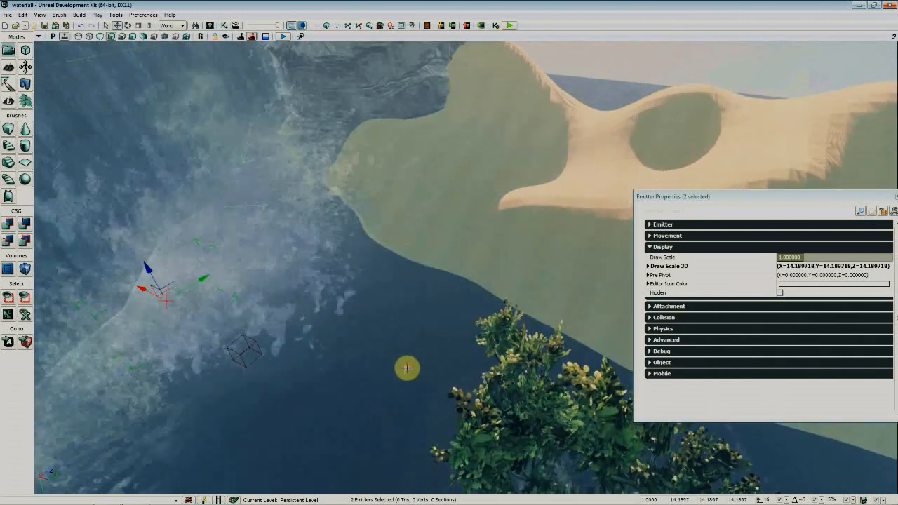
click(407, 368)
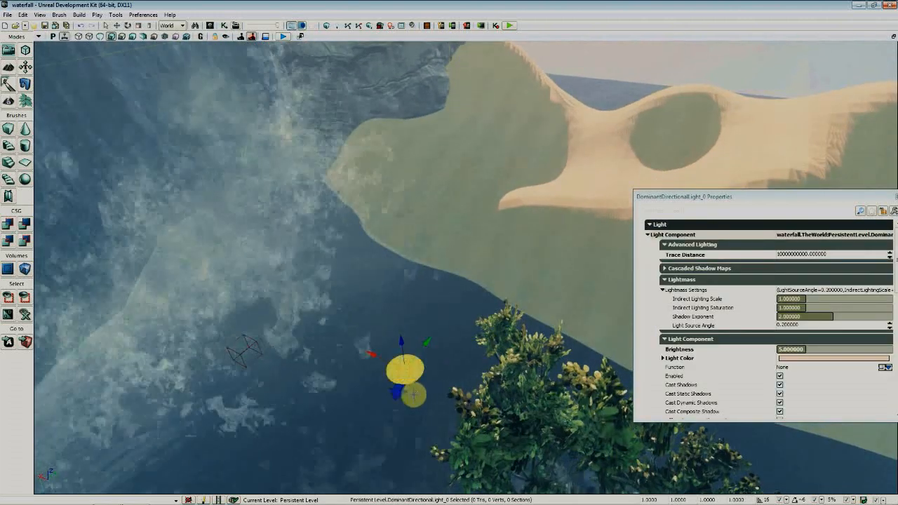
drag(392, 394, 322, 375)
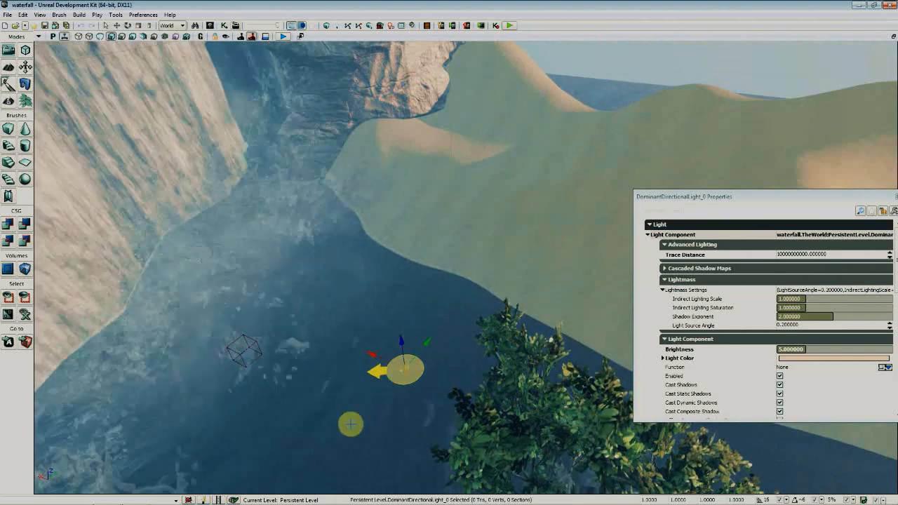
right_drag(351, 423, 335, 410)
drag(335, 410, 384, 421)
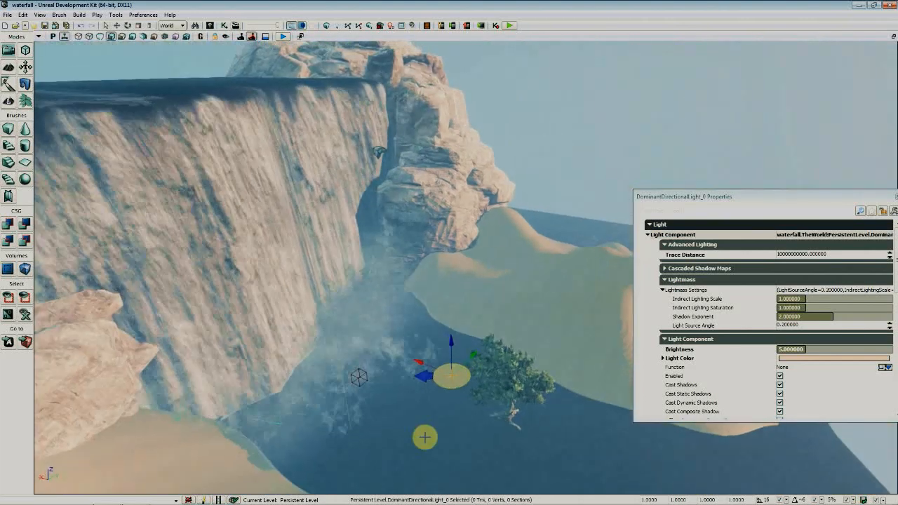
right_drag(425, 438, 443, 441)
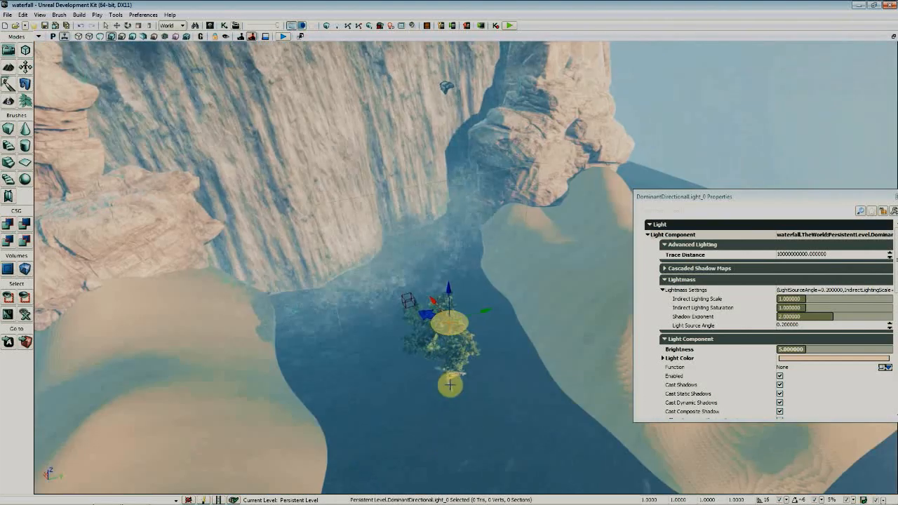
Move the tree from the river onto the left bank beside the waterfall and scale it uniformly to about 2.06
click(450, 382)
drag(446, 374, 243, 329)
mouse_move(289, 362)
right_down()
mouse_move(280, 356)
mouse_move(298, 367)
right_up()
key(space)
key(space)
drag(376, 364, 377, 310)
key(space)
key(space)
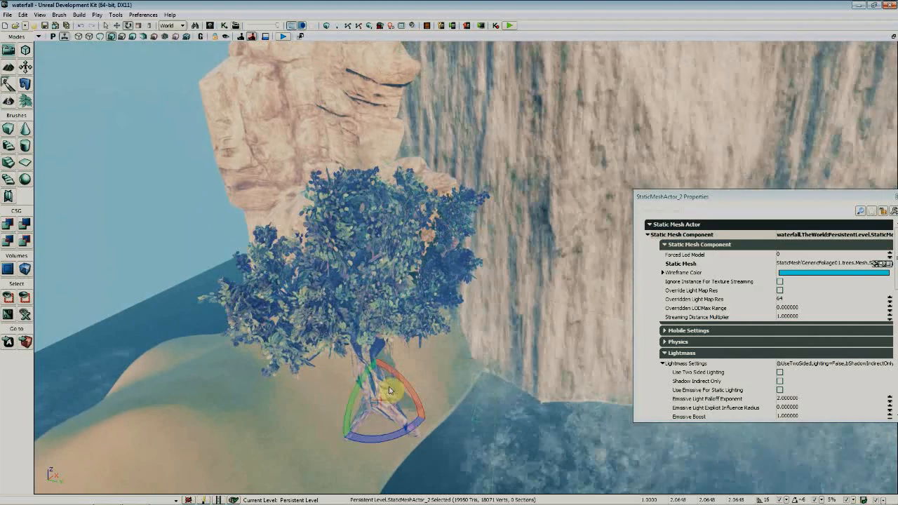
Rotate the left bank's tree so it leans over the river and settle its roots into the sand
drag(395, 369, 417, 405)
right_drag(417, 405, 467, 421)
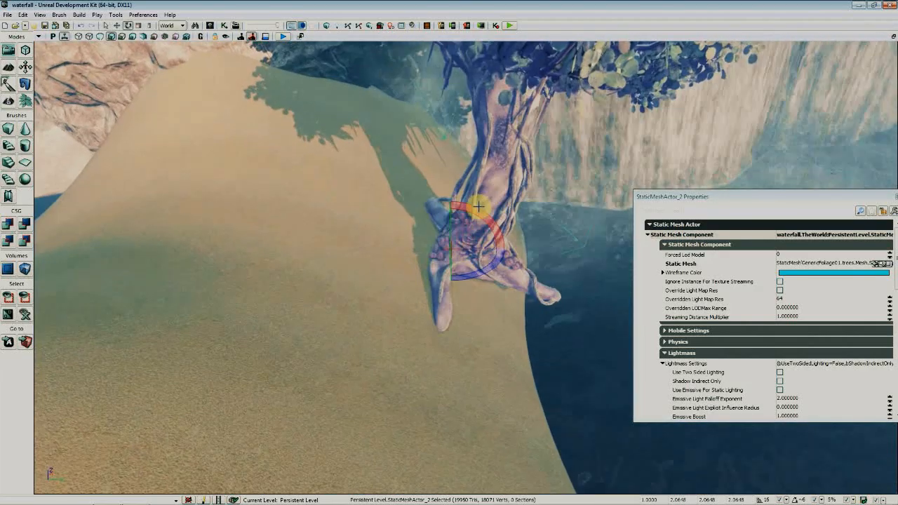
key(space)
key(space)
drag(480, 209, 509, 237)
key(space)
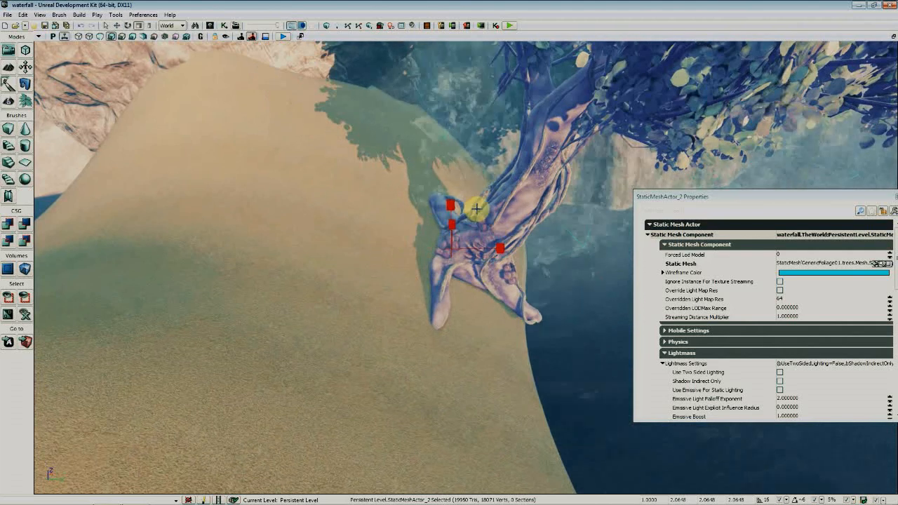
key(space)
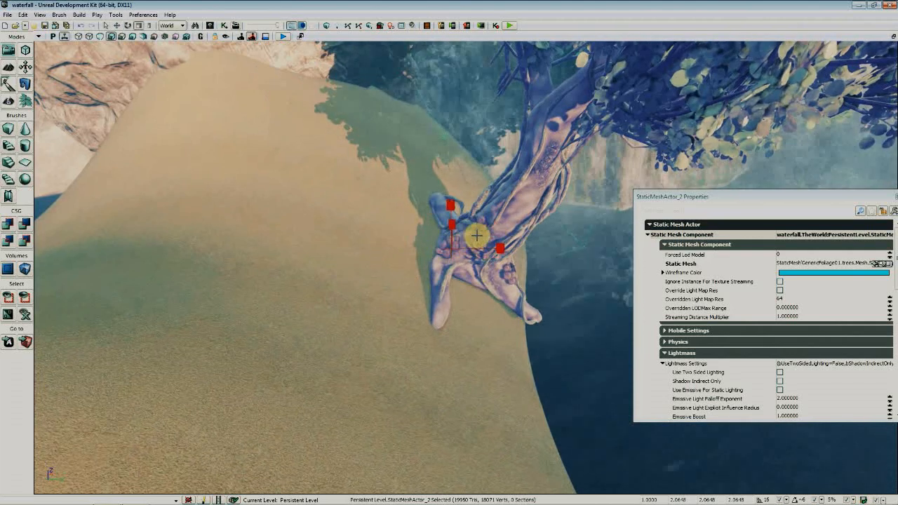
drag(462, 249, 447, 262)
Duplicate the tree onto the right bank, turn the copy to lean over the water, and close its properties
alt+shift+drag(468, 232, 602, 235)
drag(570, 244, 531, 216)
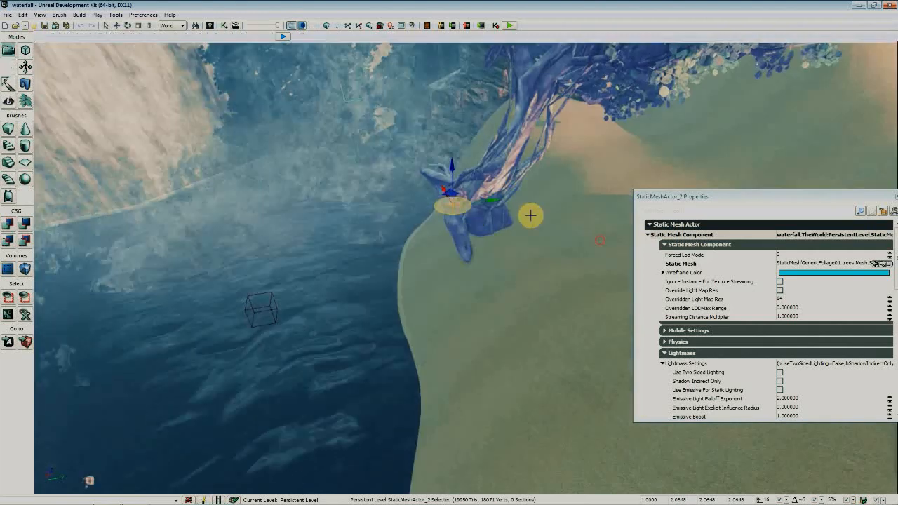
drag(450, 192, 292, 296)
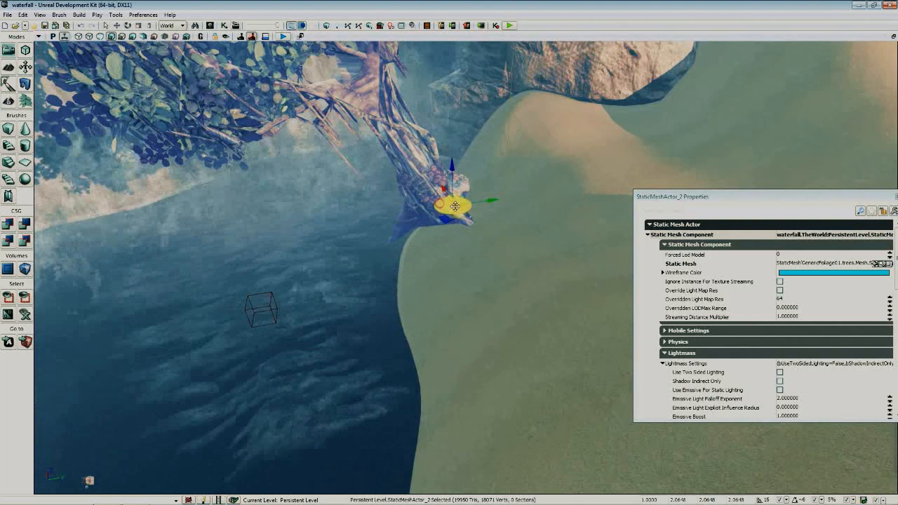
right_drag(523, 189, 469, 188)
right_drag(491, 270, 520, 361)
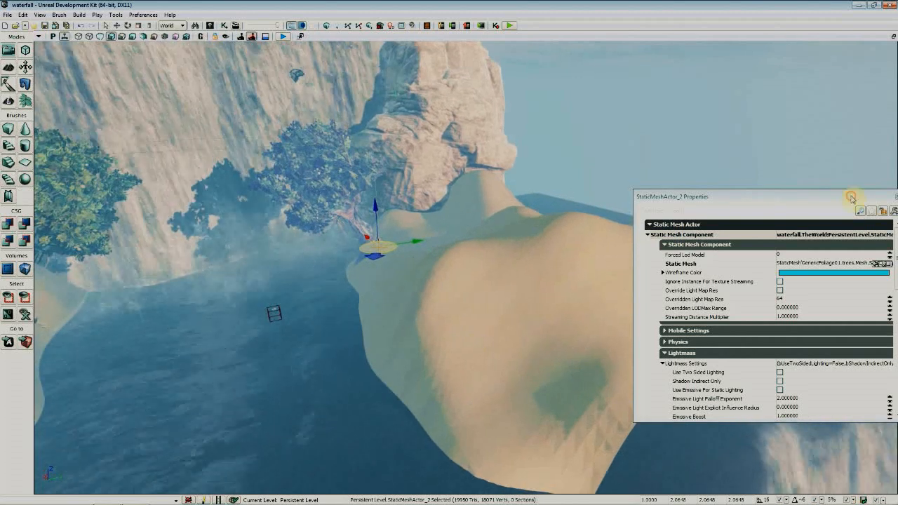
drag(855, 198, 724, 191)
click(768, 190)
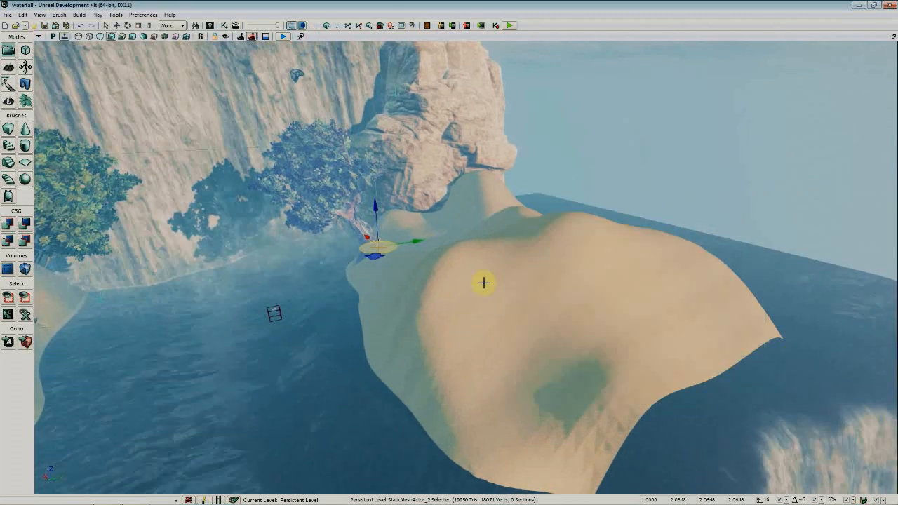
mouse_move(484, 283)
right_down()
mouse_move(430, 309)
mouse_move(442, 309)
mouse_move(393, 228)
mouse_move(382, 333)
mouse_move(394, 228)
mouse_move(429, 312)
mouse_move(429, 288)
mouse_move(468, 297)
mouse_move(432, 303)
mouse_move(485, 287)
right_up()
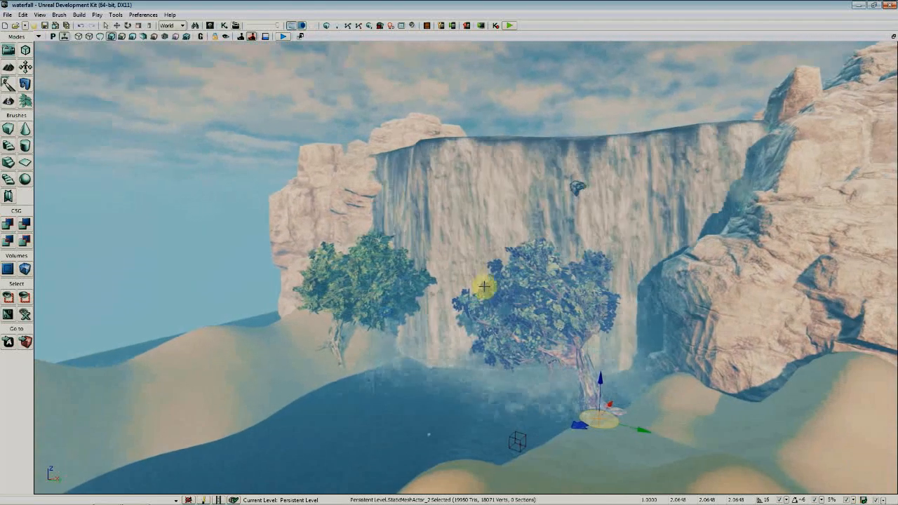
Build a cube builder brush over the river with X 10000, Y 10000 and Z 4000
right_drag(440, 250, 449, 320)
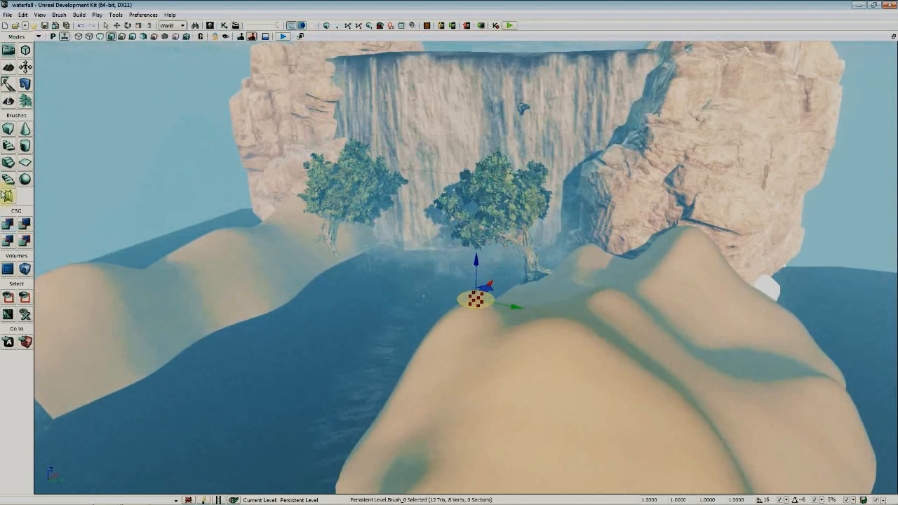
right_click(9, 131)
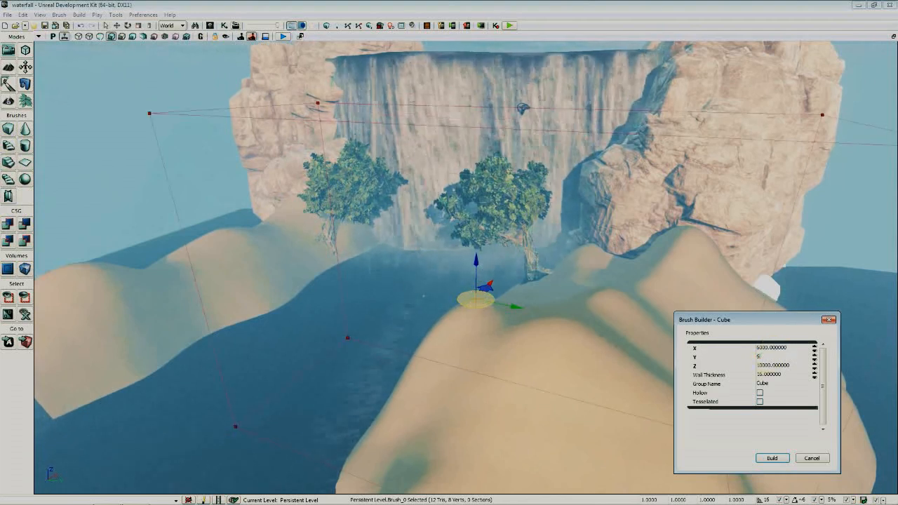
mouse_move(552, 355)
right_down()
mouse_move(608, 361)
mouse_move(586, 386)
mouse_move(554, 390)
mouse_move(621, 390)
mouse_move(639, 350)
mouse_move(660, 361)
mouse_move(610, 365)
mouse_move(579, 386)
mouse_move(519, 384)
mouse_move(568, 396)
mouse_move(508, 403)
mouse_move(647, 357)
right_up()
click(764, 348)
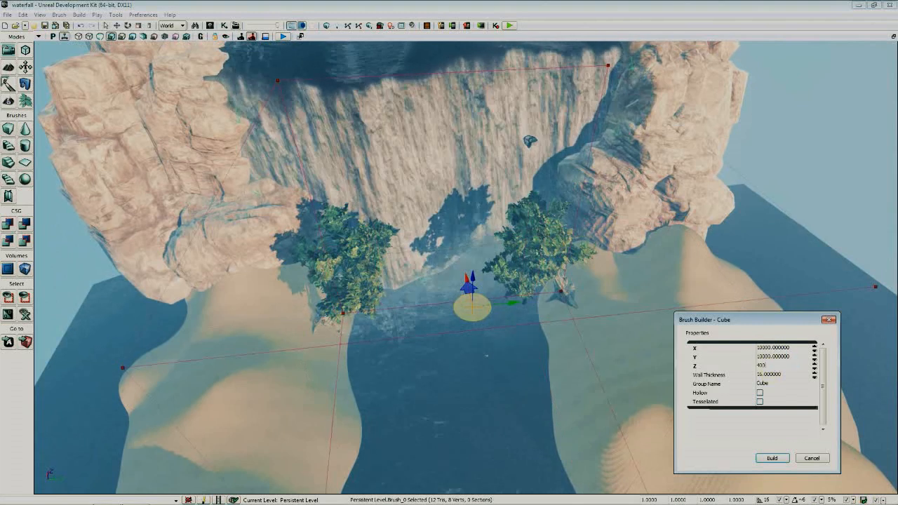
mouse_move(593, 326)
right_down()
mouse_move(584, 366)
mouse_move(591, 334)
mouse_move(568, 333)
mouse_move(590, 316)
mouse_move(542, 316)
mouse_move(530, 301)
mouse_move(582, 333)
right_up()
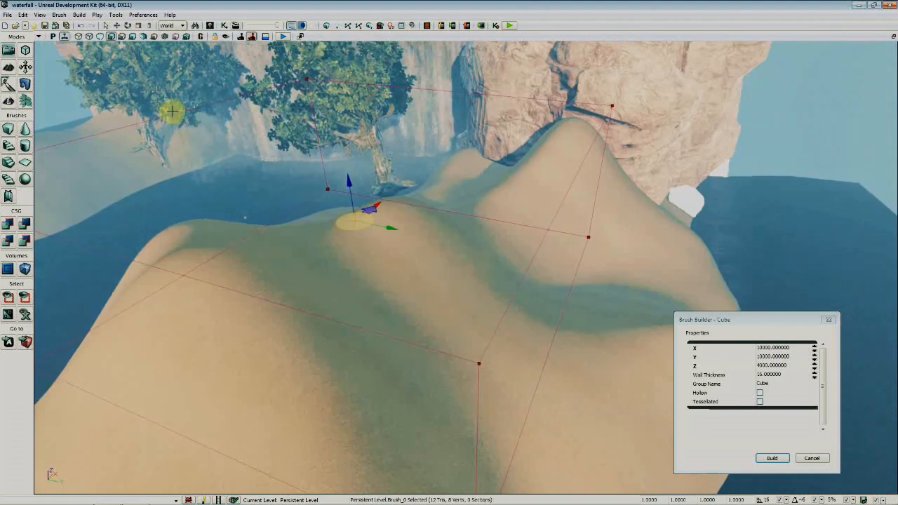
Enter geometry editing mode for the cube builder brush over the river
right_drag(217, 141, 237, 140)
scroll(461, 238, down, 4)
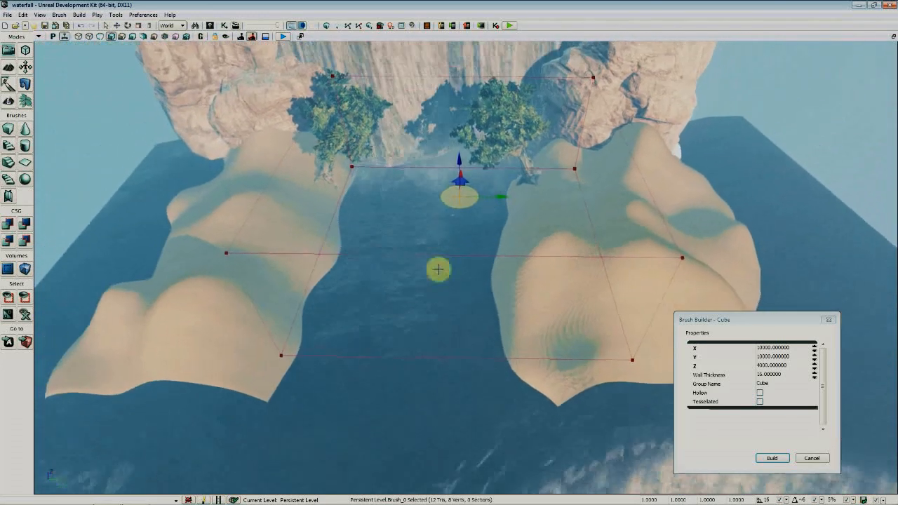
right_drag(422, 280, 376, 286)
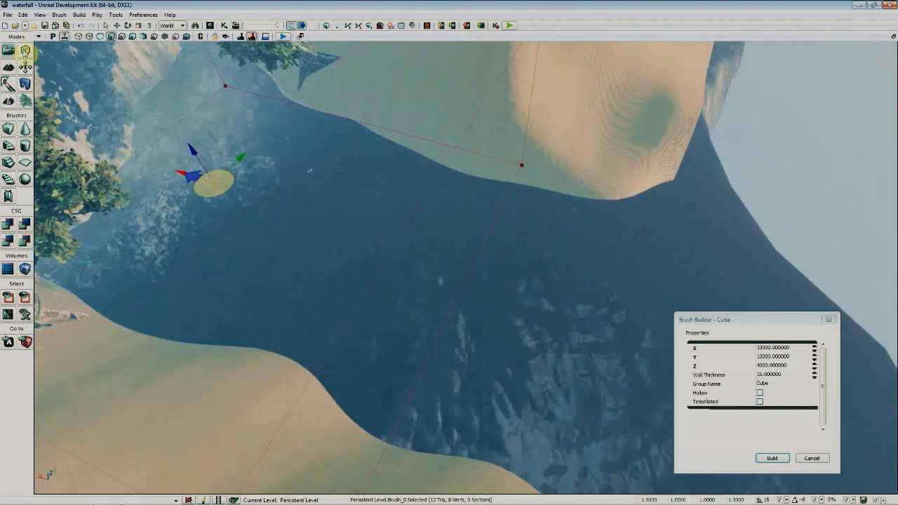
click(25, 50)
click(450, 215)
right_drag(486, 252, 439, 228)
click(489, 233)
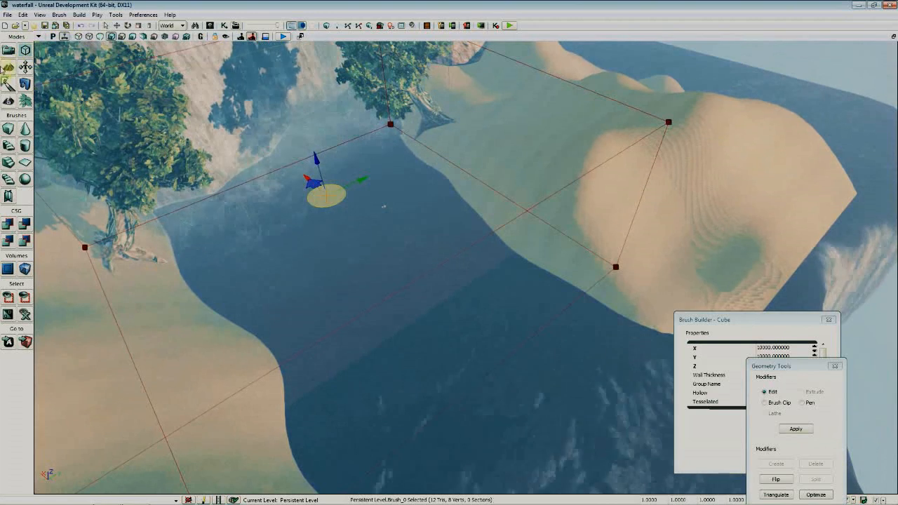
Try pulling the brush's face away from the waterfall and undo both move attempts
right_drag(36, 63, 135, 124)
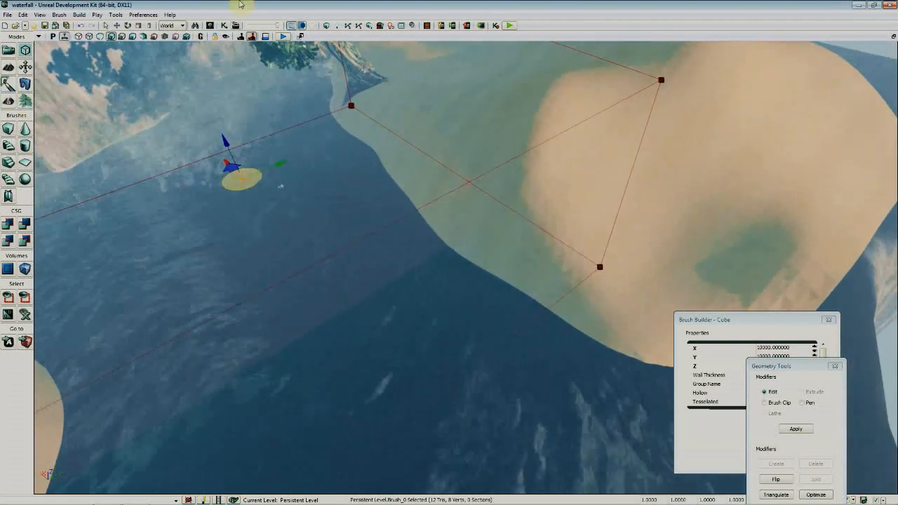
click(393, 239)
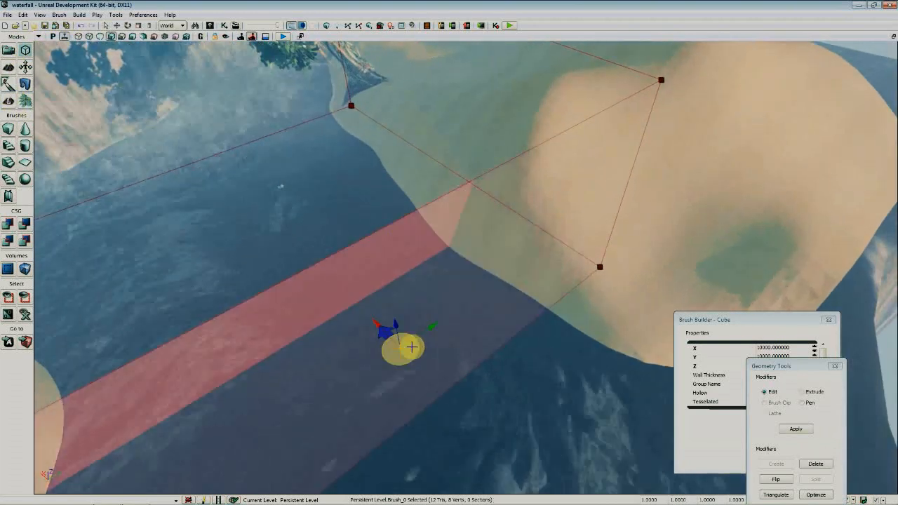
mouse_move(412, 347)
right_down()
mouse_move(392, 340)
mouse_move(391, 316)
right_up()
mouse_move(392, 306)
mouse_down()
mouse_move(483, 405)
mouse_move(529, 435)
mouse_move(543, 463)
mouse_up()
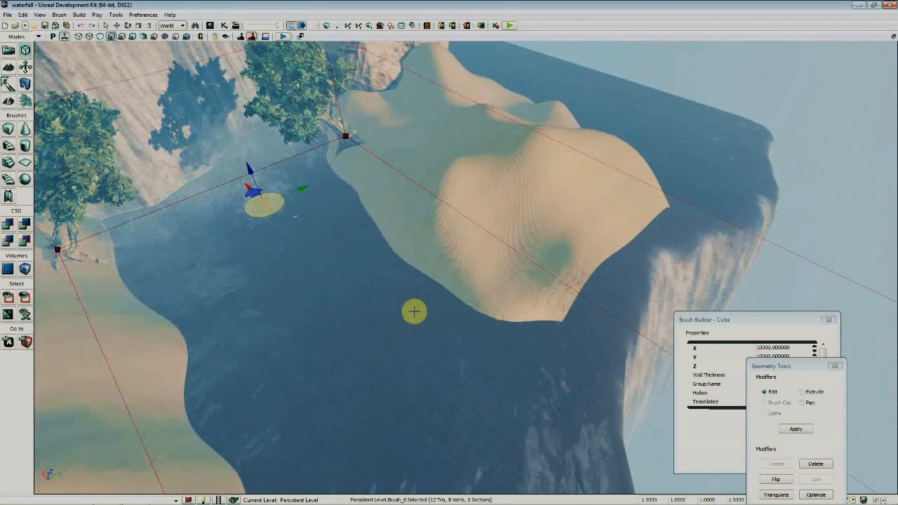
key(ctrl+z)
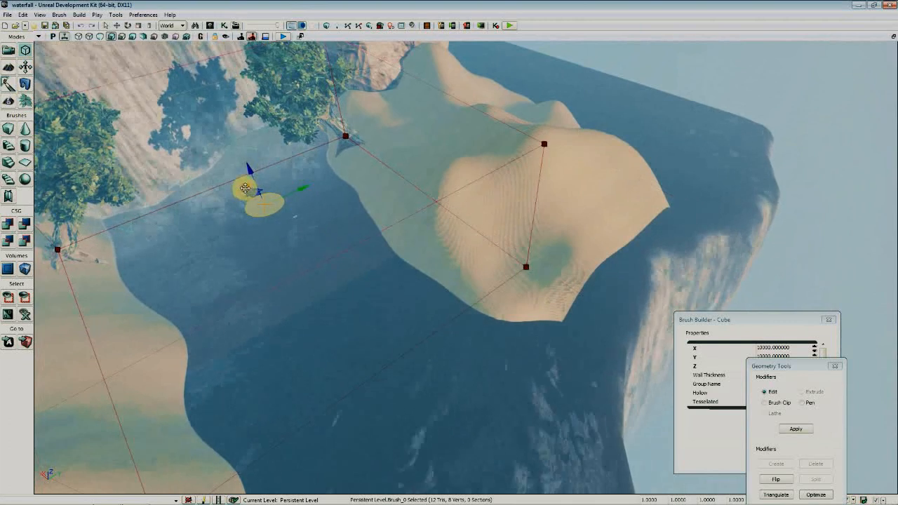
drag(244, 188, 383, 315)
key(ctrl+z)
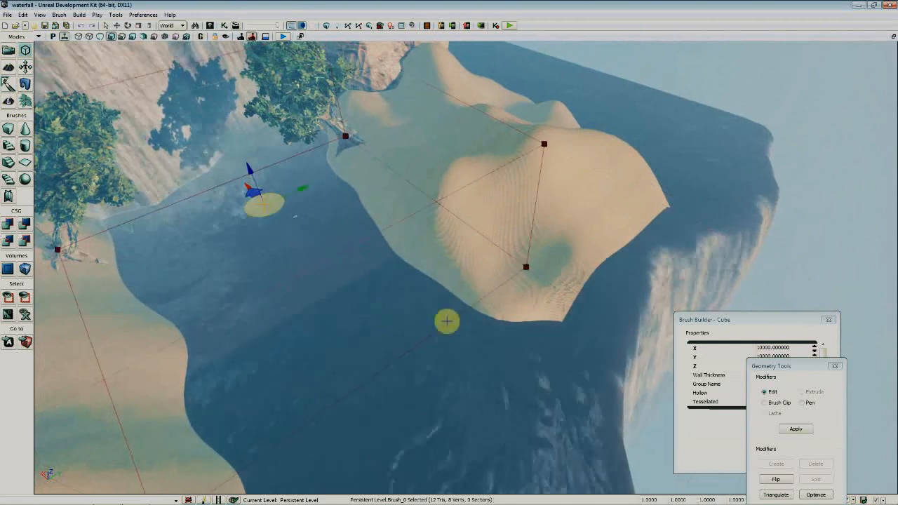
Select the brush face opposite the waterfall and extend it downstream over the river's outer edge
click(386, 240)
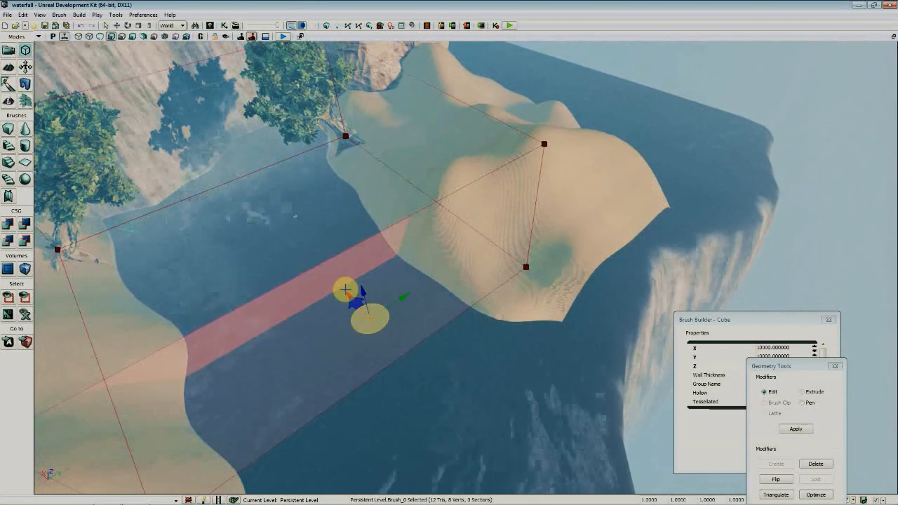
mouse_move(348, 294)
mouse_down()
mouse_move(416, 387)
mouse_move(466, 426)
mouse_up()
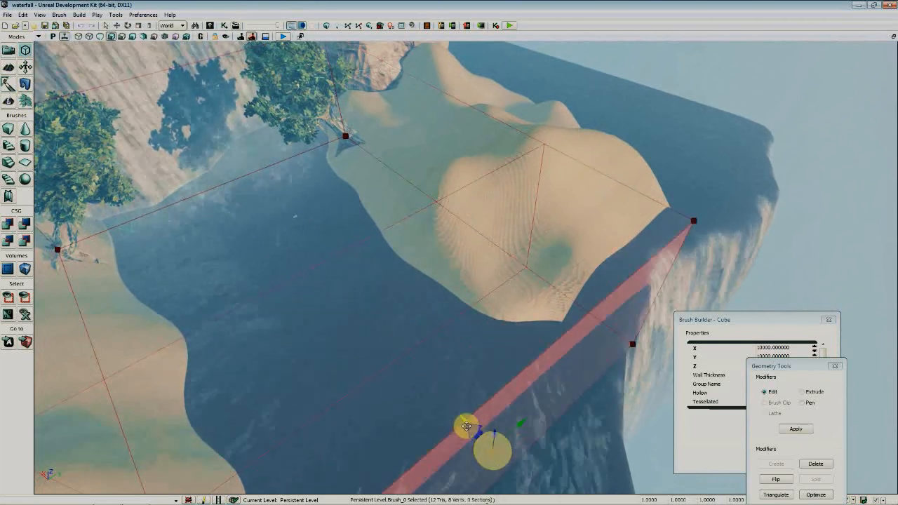
mouse_move(436, 324)
right_down()
mouse_move(485, 350)
mouse_move(562, 372)
mouse_move(456, 351)
mouse_move(351, 267)
mouse_move(420, 365)
mouse_move(460, 456)
mouse_move(552, 437)
mouse_move(532, 308)
mouse_move(586, 323)
right_up()
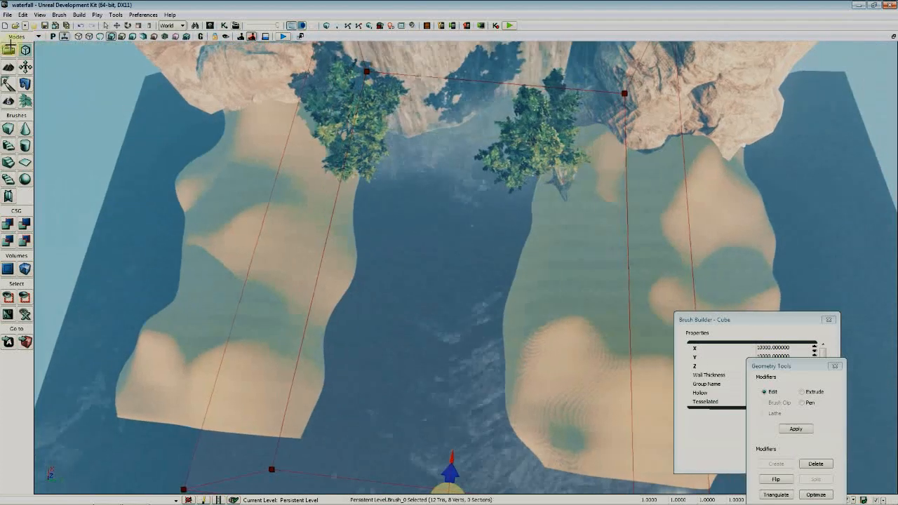
Leave geometry mode and add a UTWaterVolume from the builder brush
click(7, 51)
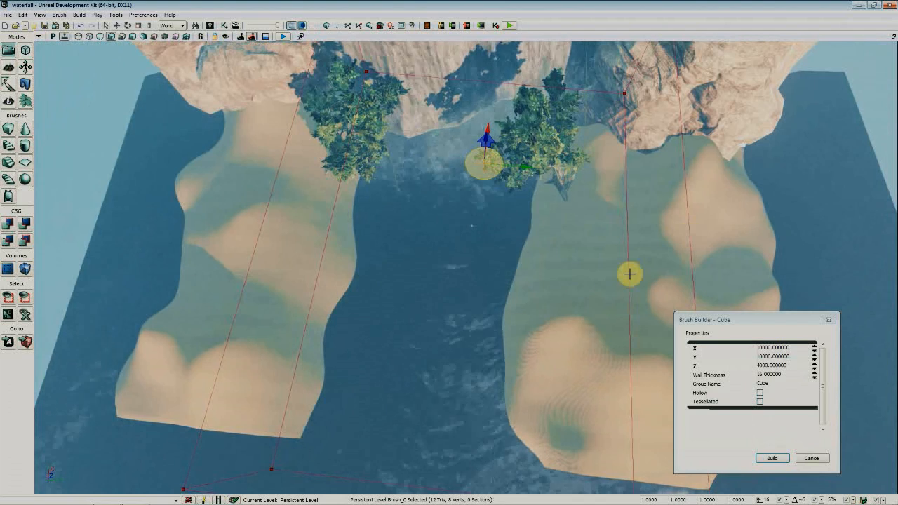
mouse_move(631, 270)
right_down()
mouse_move(508, 283)
mouse_move(35, 261)
right_up()
right_click(24, 269)
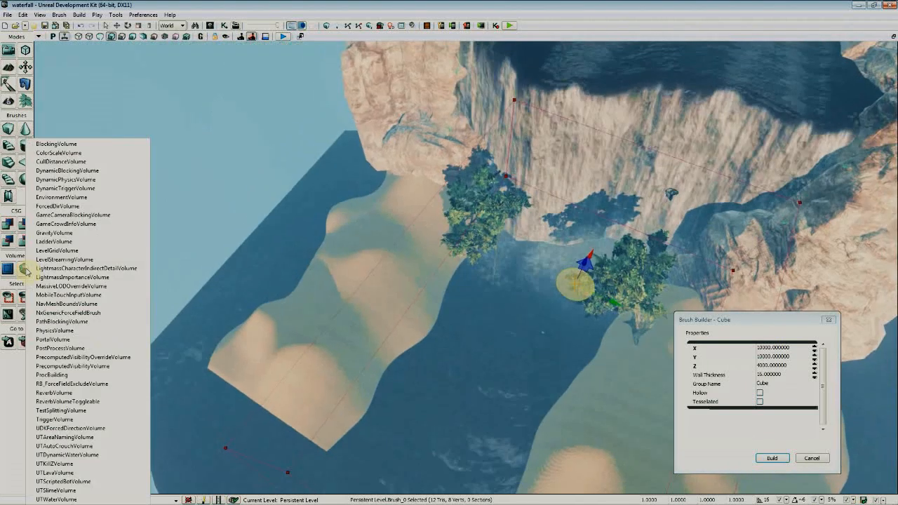
click(95, 500)
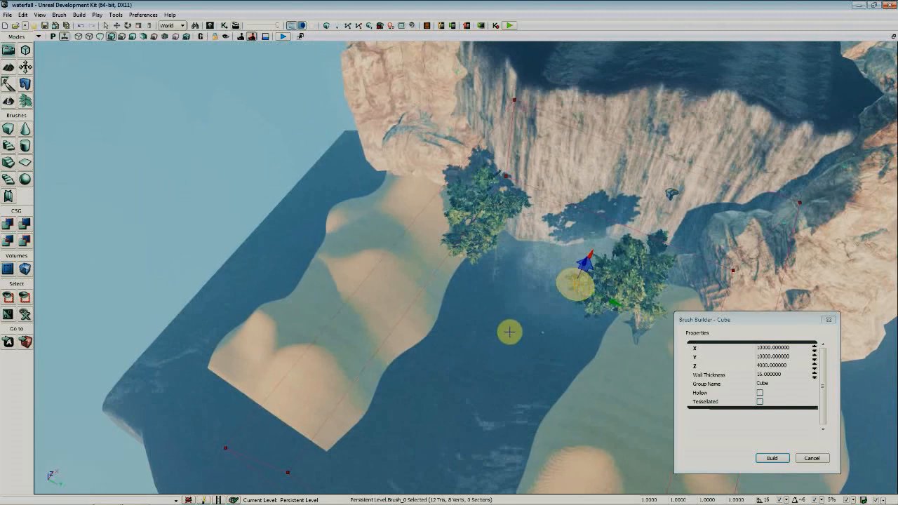
Reselect the builder brush, lower its bottom face in geometry mode, and open the list of volume types
mouse_move(509, 330)
mouse_down()
mouse_move(527, 240)
mouse_move(276, 183)
mouse_up()
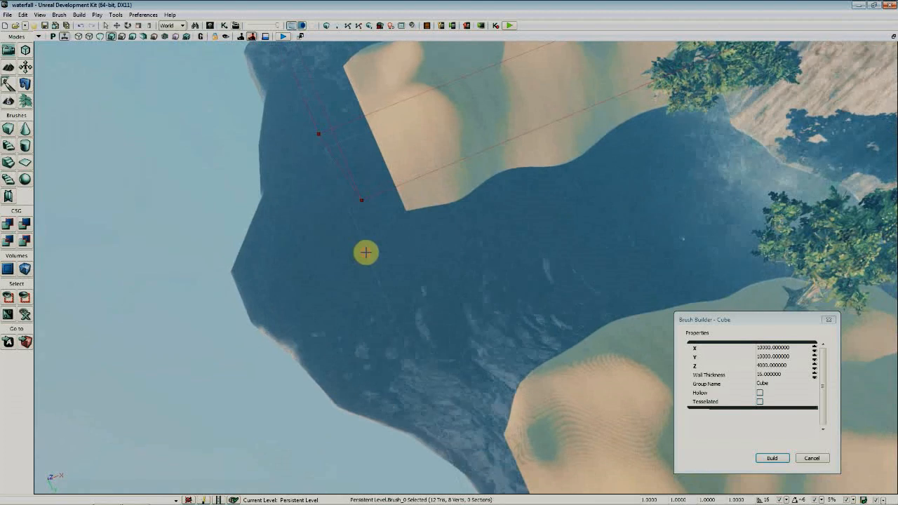
right_drag(428, 344, 516, 344)
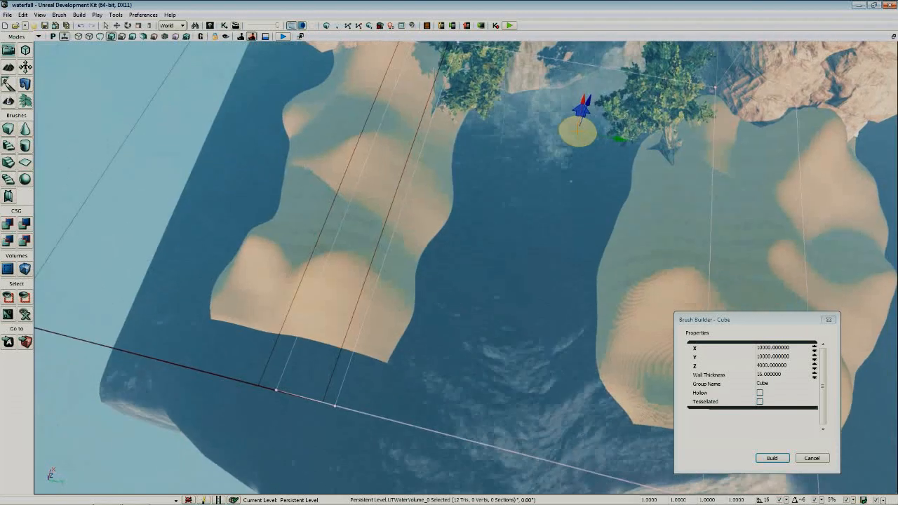
click(449, 300)
click(439, 308)
mouse_move(440, 309)
right_down()
mouse_move(463, 340)
mouse_move(523, 365)
mouse_move(523, 260)
mouse_move(273, 222)
right_up()
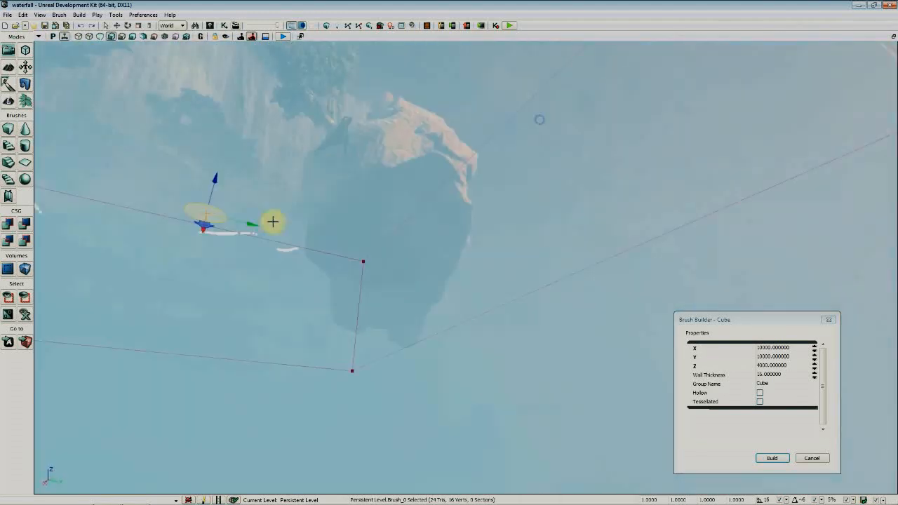
click(26, 50)
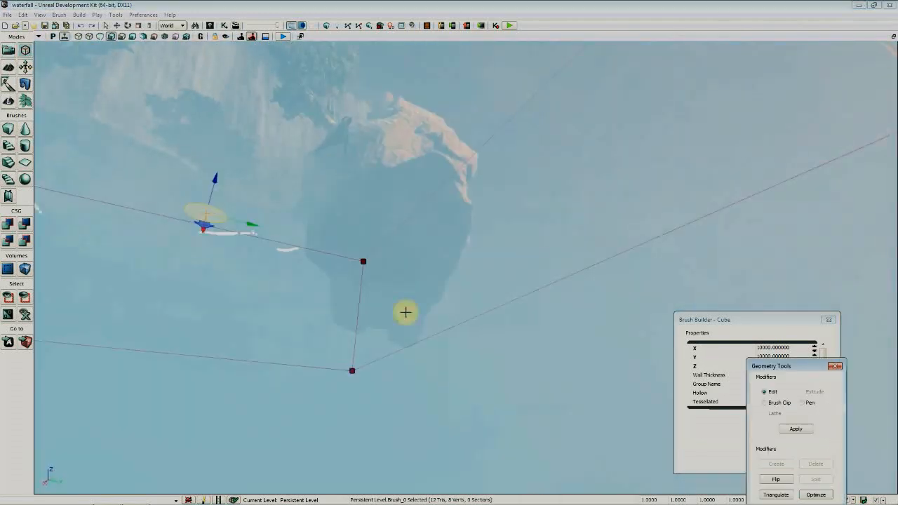
click(532, 294)
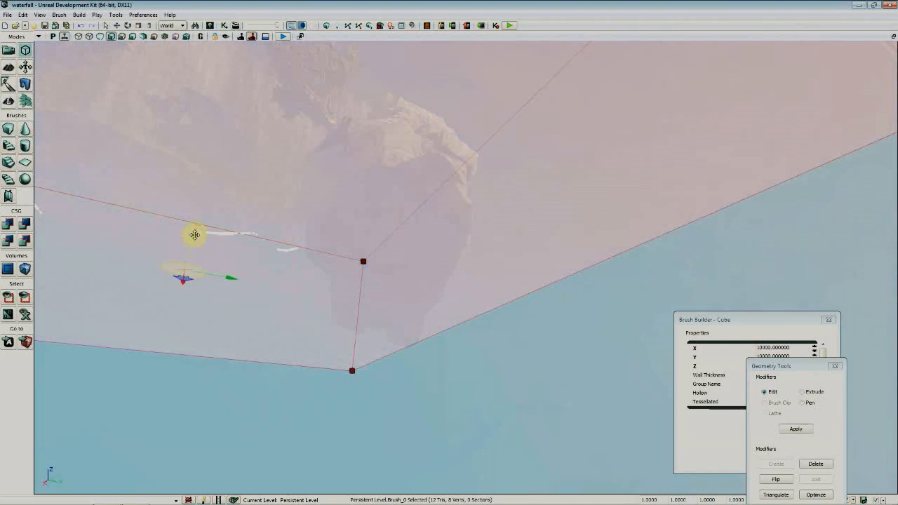
mouse_move(195, 234)
mouse_down()
mouse_move(188, 280)
mouse_move(196, 290)
mouse_up()
mouse_move(383, 325)
right_down()
mouse_move(389, 40)
mouse_move(337, 182)
mouse_move(337, 232)
mouse_move(341, 182)
mouse_move(459, 50)
mouse_move(389, 83)
right_up()
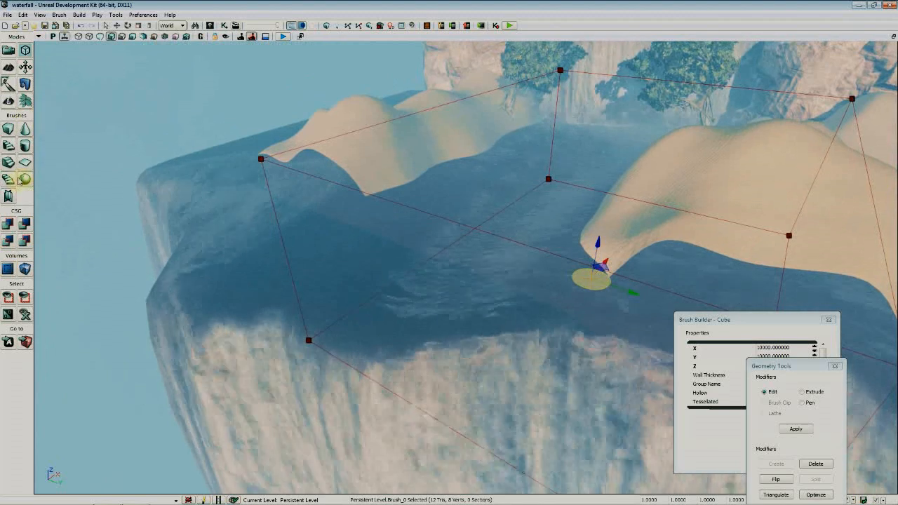
click(26, 268)
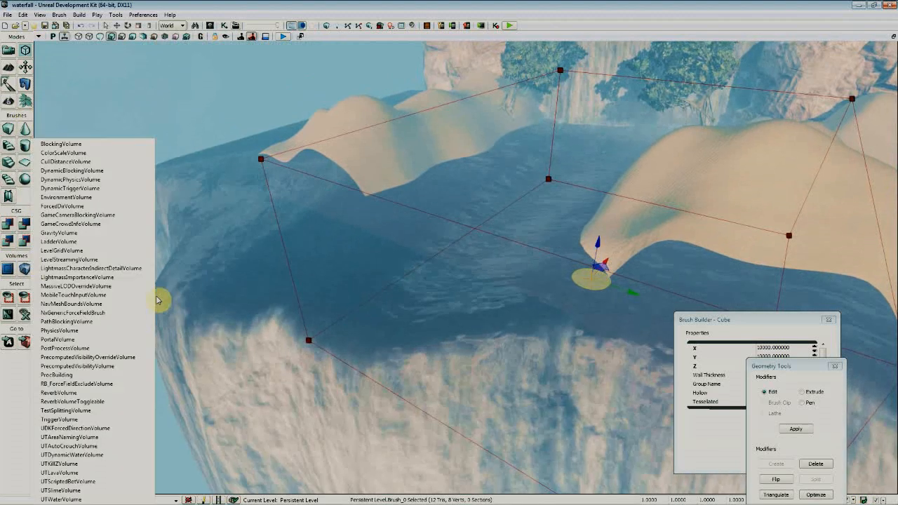
click(82, 349)
Leave geometry mode and move the builder brush away from the river, clear of the left bank
mouse_move(355, 373)
right_down()
mouse_move(427, 275)
mouse_move(337, 247)
mouse_move(439, 252)
right_up()
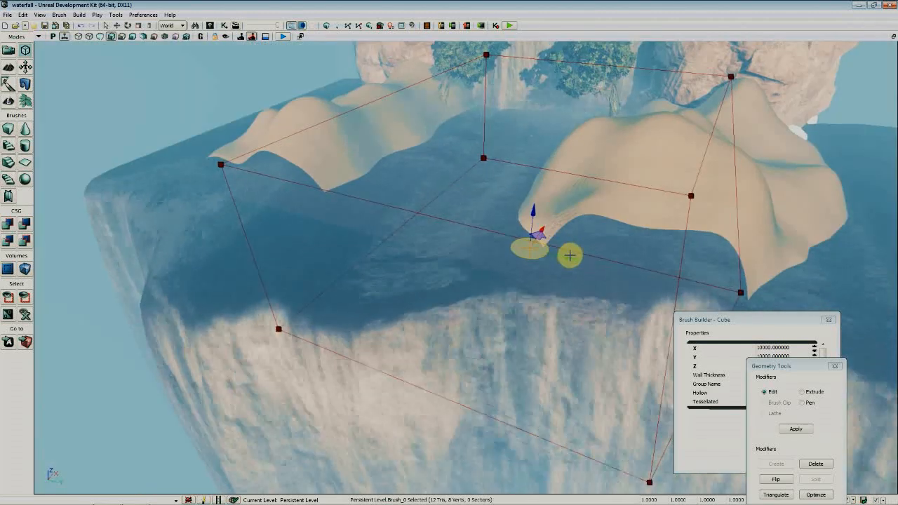
drag(569, 257, 216, 154)
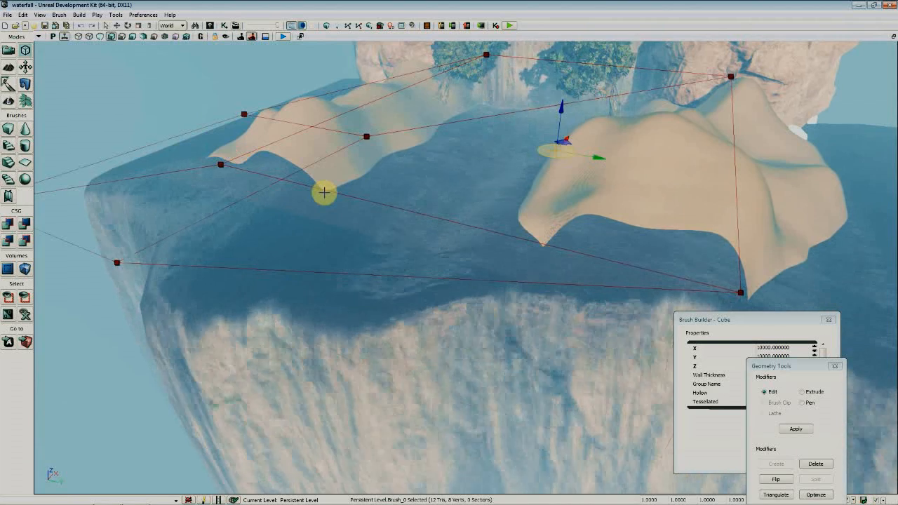
click(9, 51)
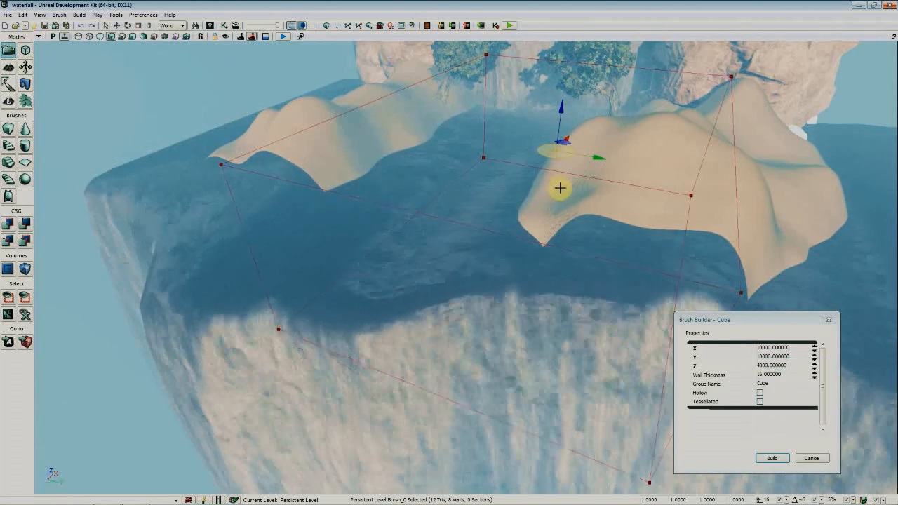
drag(595, 158, 117, 84)
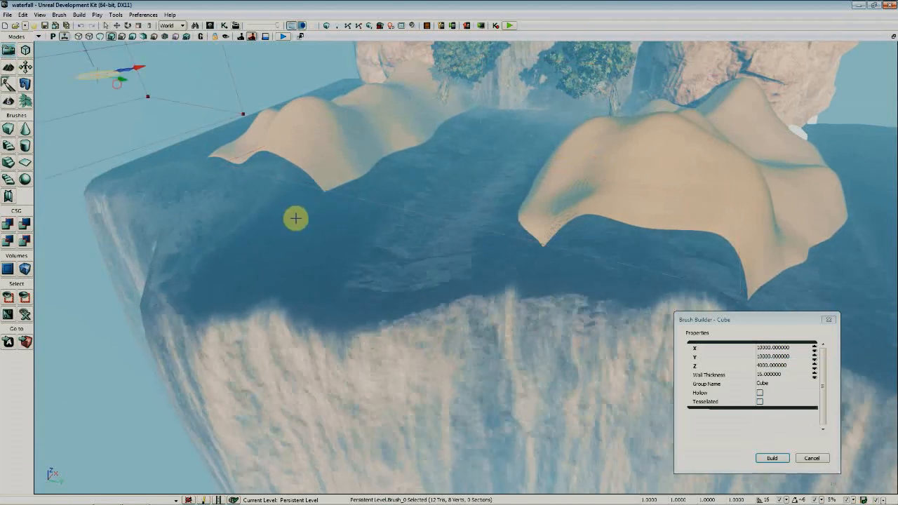
Show the scene in wireframe and open the water volume's properties
mouse_move(299, 248)
right_down()
mouse_move(301, 337)
mouse_move(302, 295)
mouse_move(337, 291)
mouse_move(322, 302)
mouse_move(302, 291)
right_up()
click(79, 36)
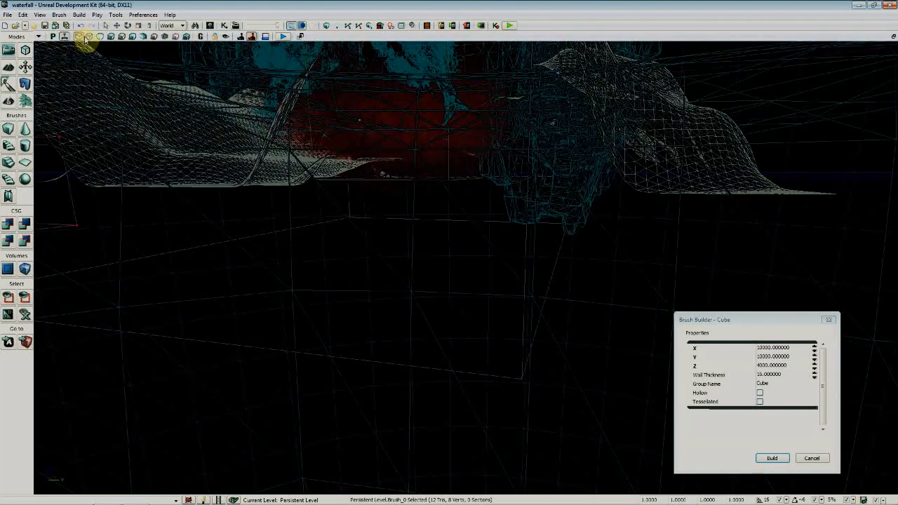
mouse_move(302, 224)
right_down()
mouse_move(297, 251)
mouse_move(286, 213)
right_up()
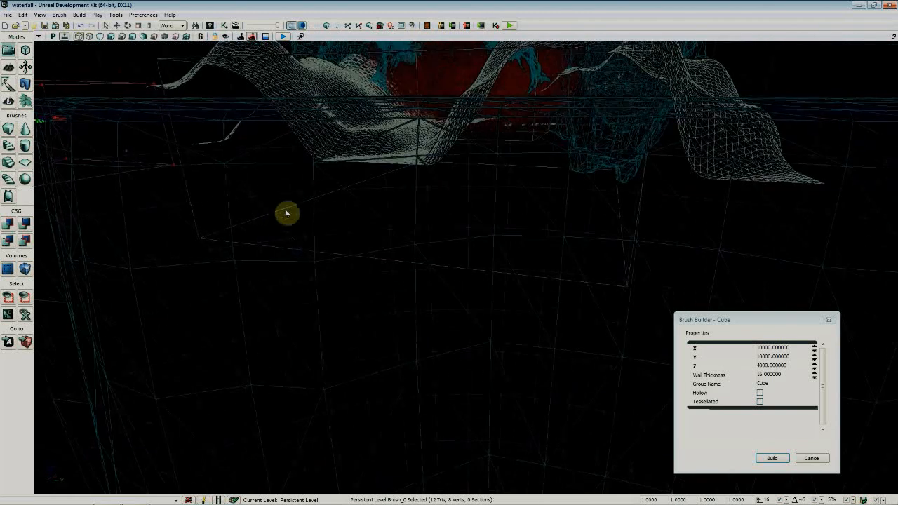
click(272, 245)
double_click(272, 246)
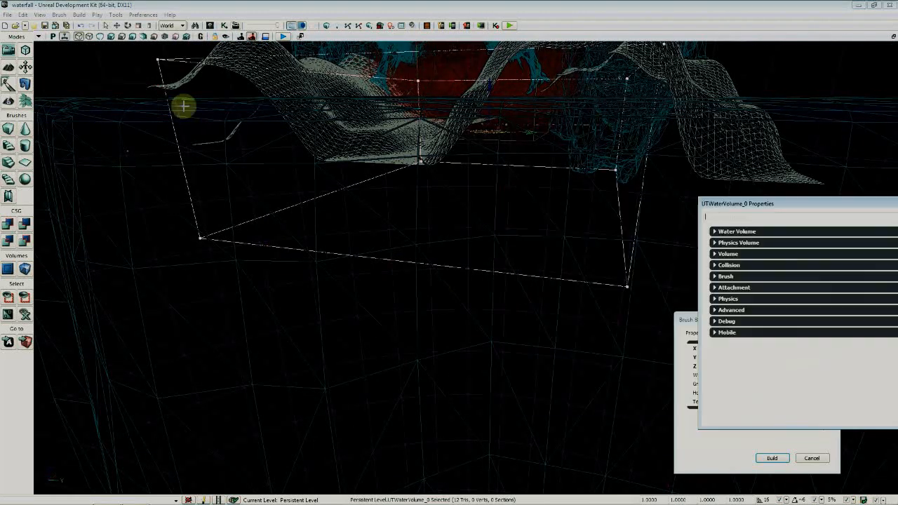
Close the water volume's properties and return the viewport to lit shading with the falls in view
click(93, 39)
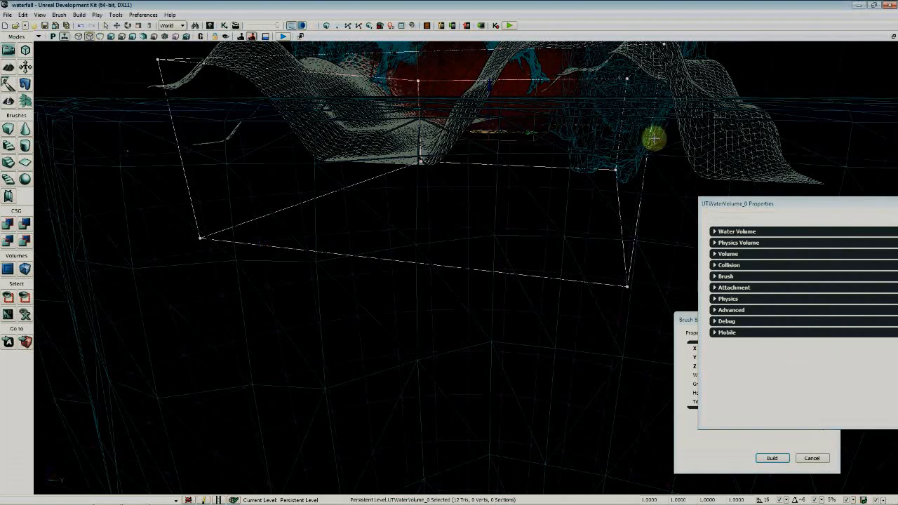
drag(760, 204, 532, 187)
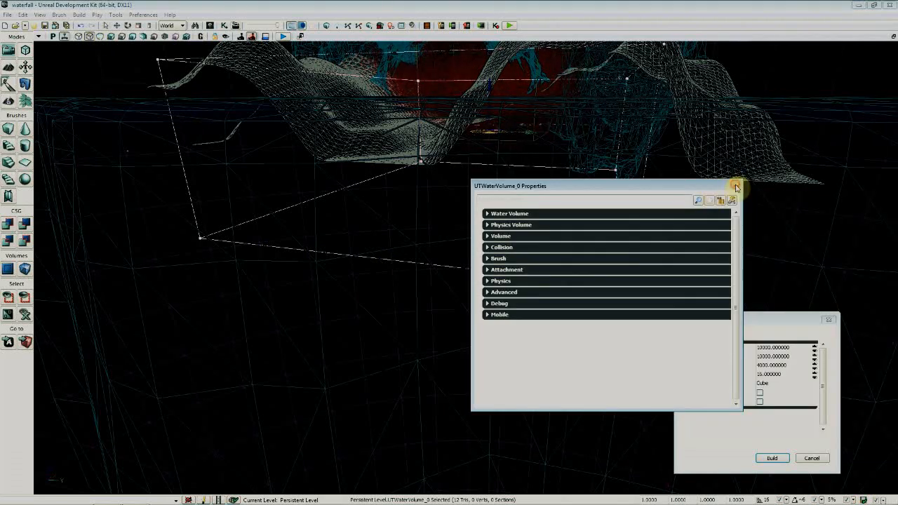
click(736, 186)
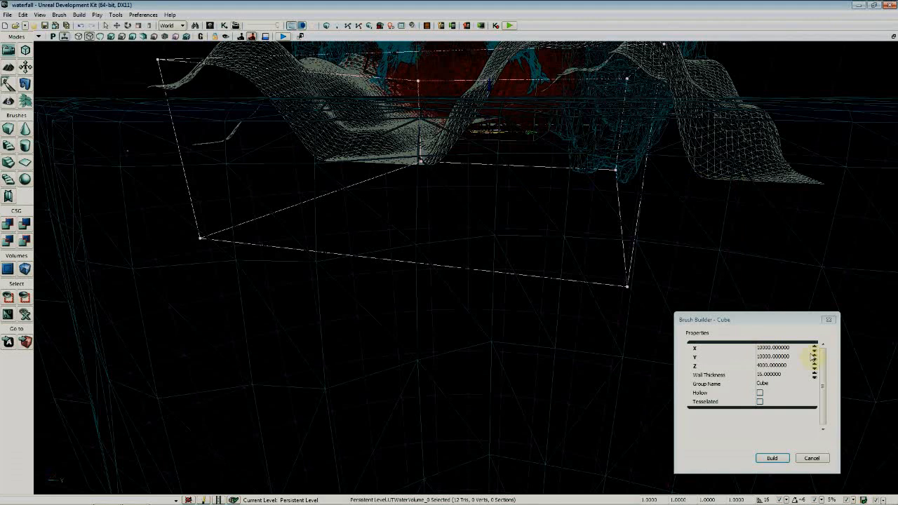
click(832, 322)
click(82, 36)
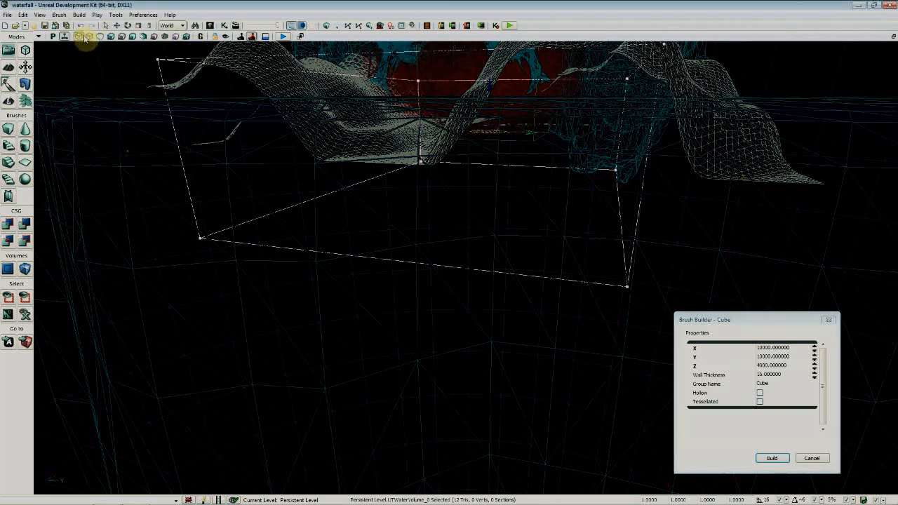
click(110, 35)
drag(355, 233, 343, 85)
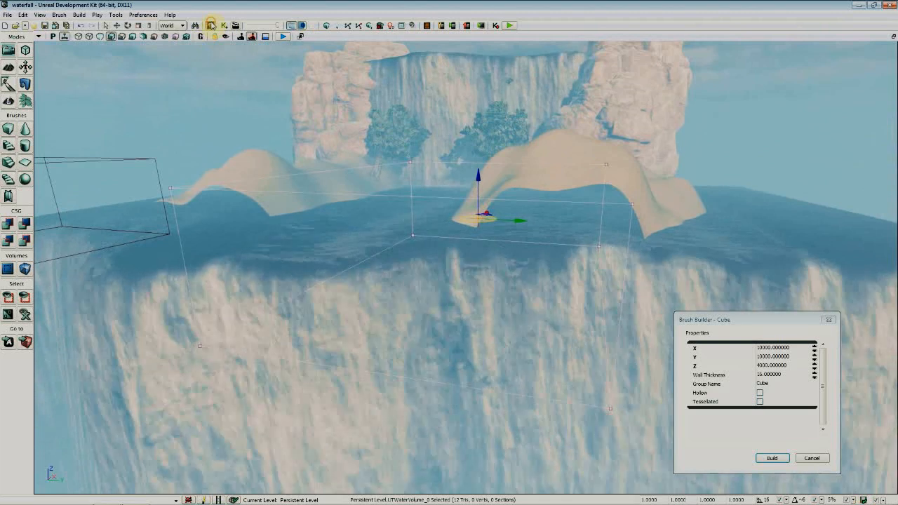
Check the actor types listed in the scene browser's type filter and leave the browser
click(209, 26)
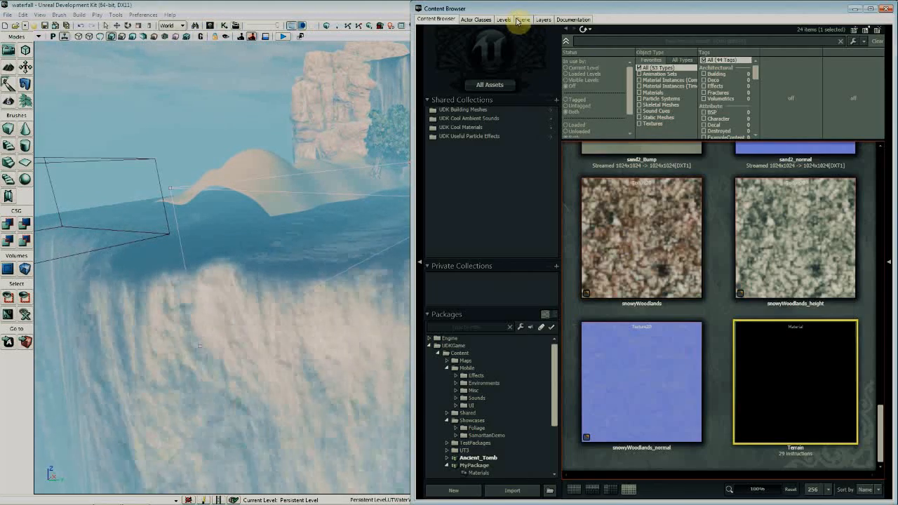
click(523, 19)
click(531, 64)
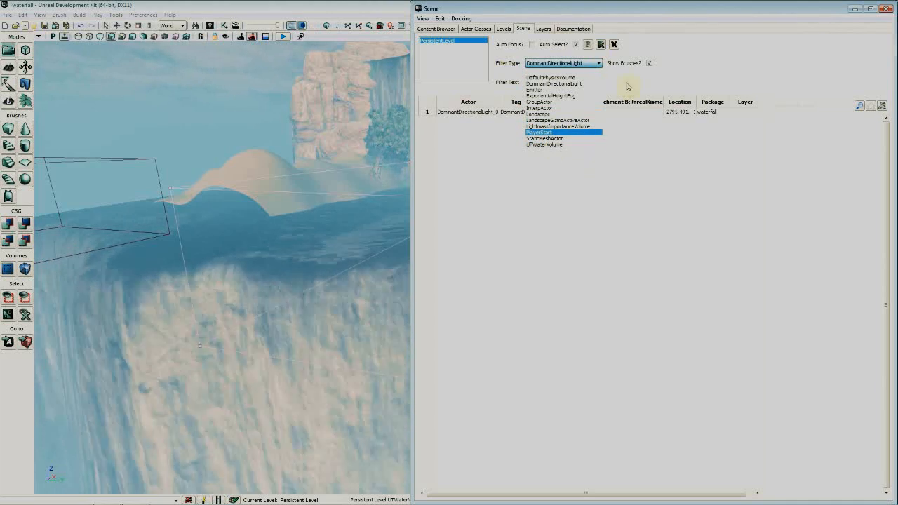
click(708, 76)
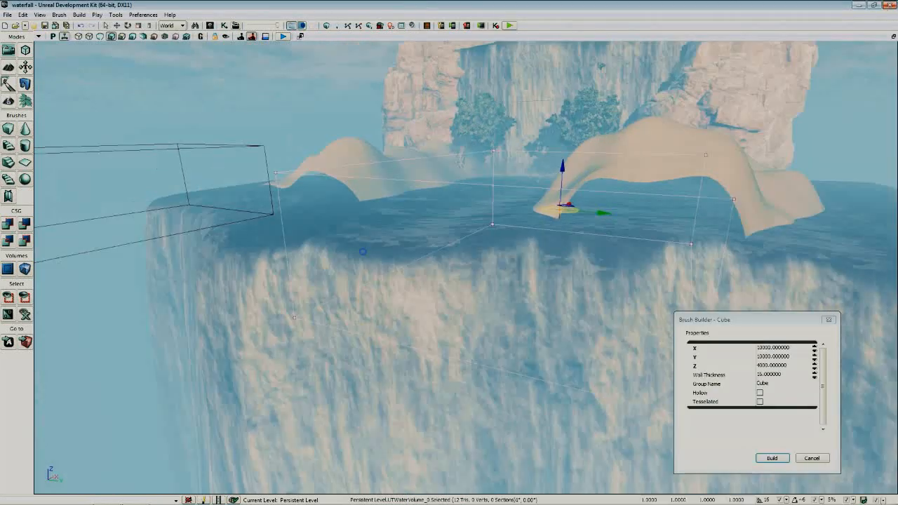
Select the builder brush, undo its recent edits until it is back over the river, and redo the last geometry edit
right_drag(362, 251, 286, 142)
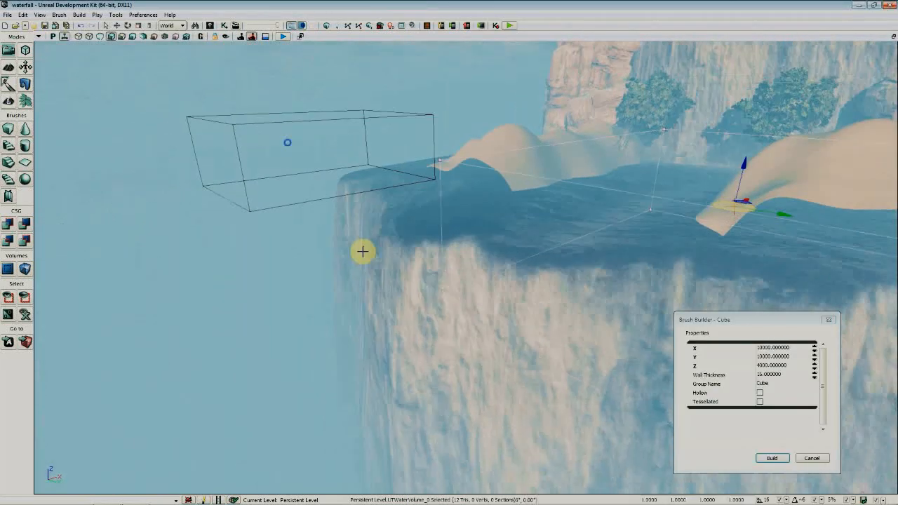
click(357, 191)
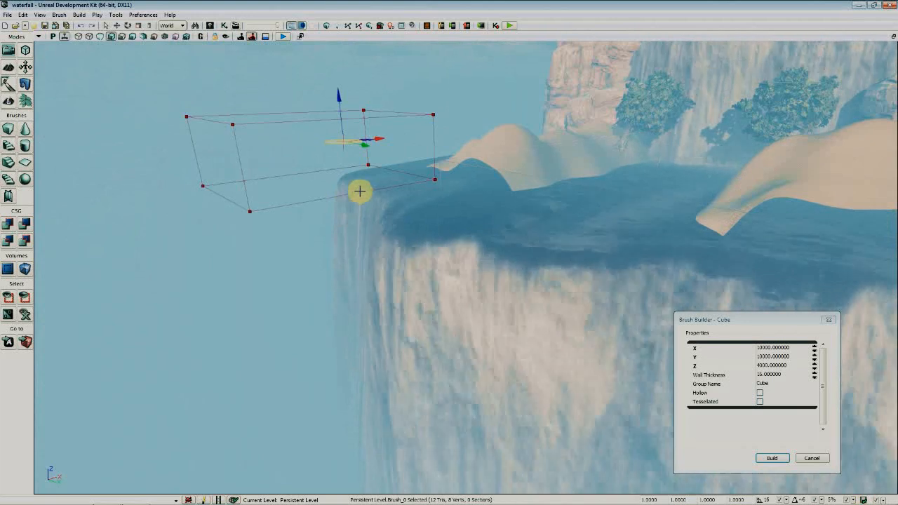
right_drag(410, 264, 418, 265)
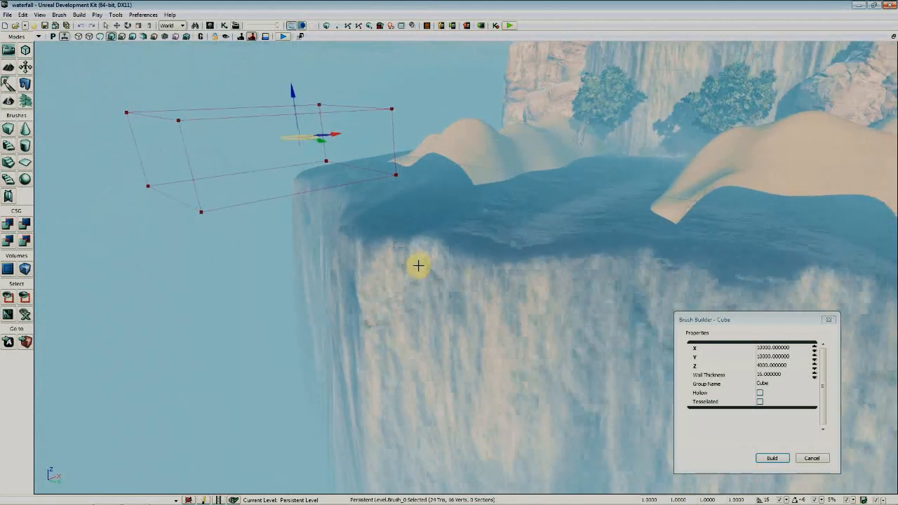
key(ctrl+z)
right_drag(465, 287, 539, 270)
click(24, 14)
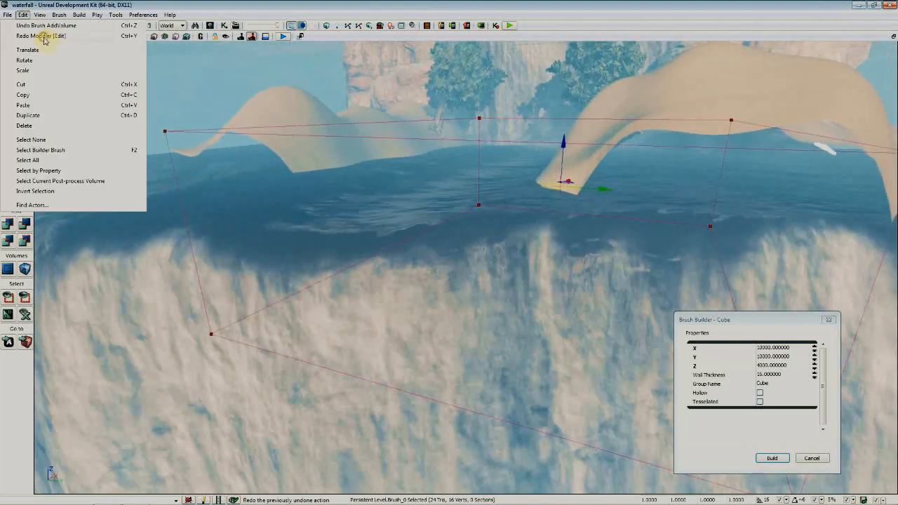
click(43, 36)
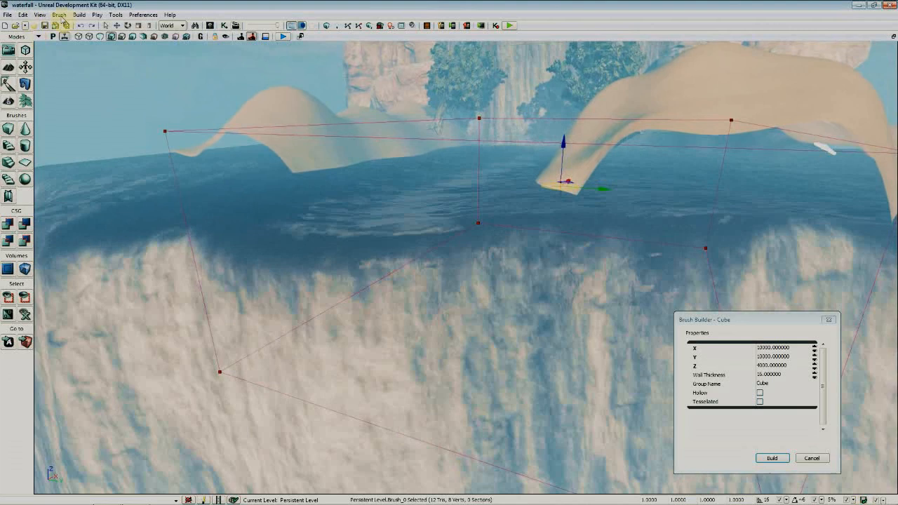
Create a PostProcessVolume from the builder brush over the river and move the brush clear of it
right_drag(267, 154, 261, 175)
scroll(267, 155, down, 5)
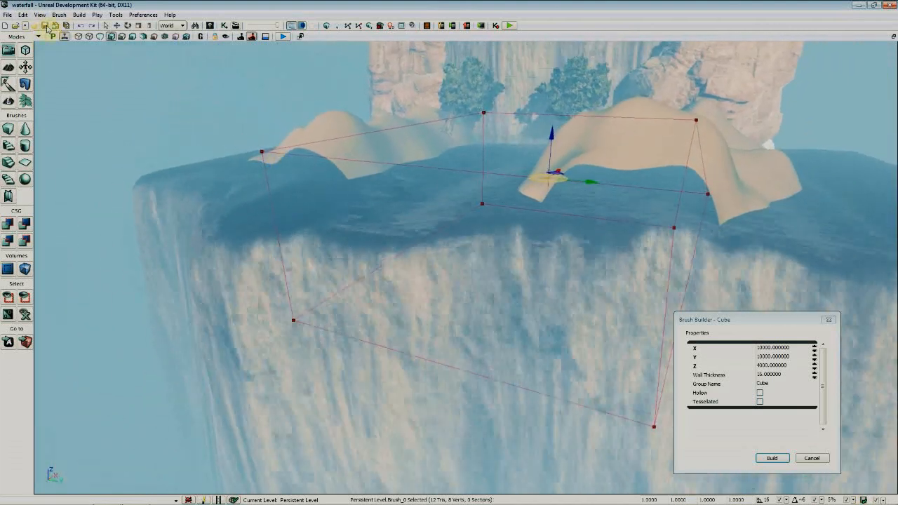
click(25, 269)
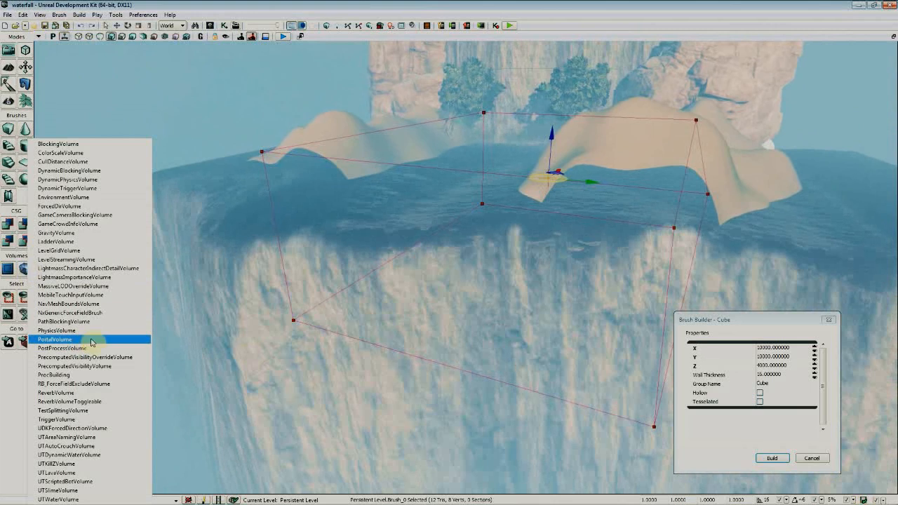
mouse_move(455, 349)
right_down()
mouse_move(463, 355)
mouse_move(418, 204)
right_up()
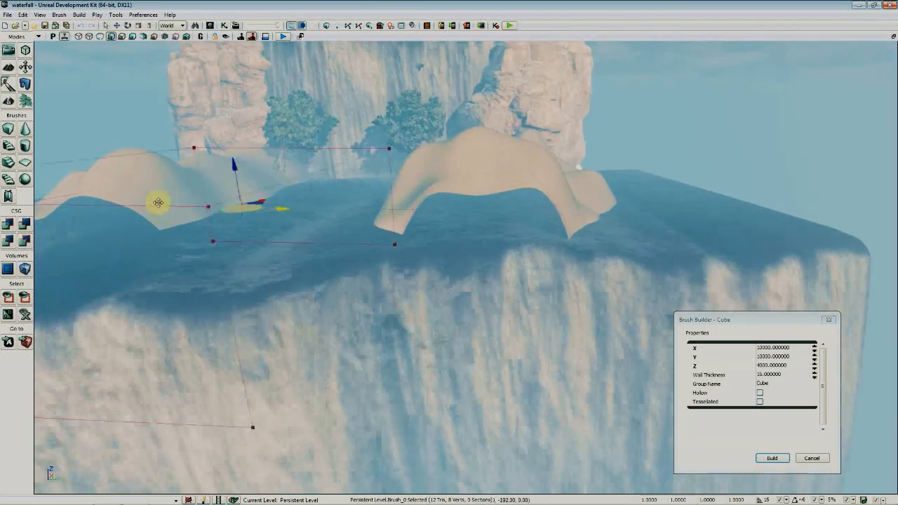
mouse_move(273, 254)
right_down()
mouse_move(294, 301)
mouse_move(349, 311)
mouse_move(481, 299)
mouse_move(489, 290)
right_up()
Select the new post process volume by its edge, open its properties and place the window clear of the scene
click(483, 290)
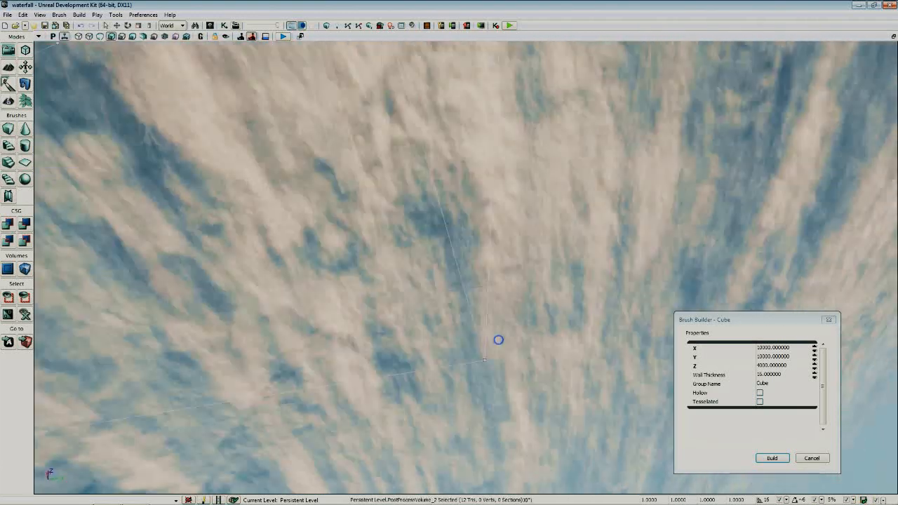
right_drag(499, 340, 510, 350)
double_click(510, 350)
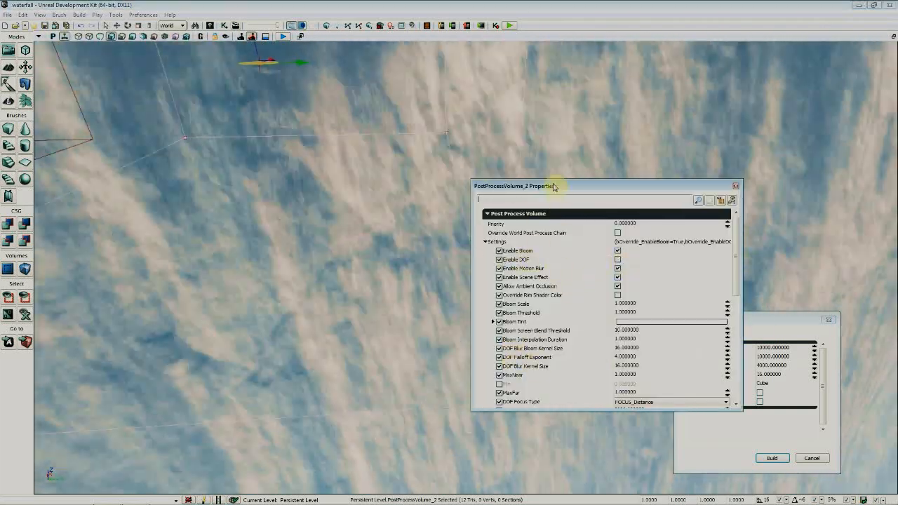
drag(561, 187, 746, 172)
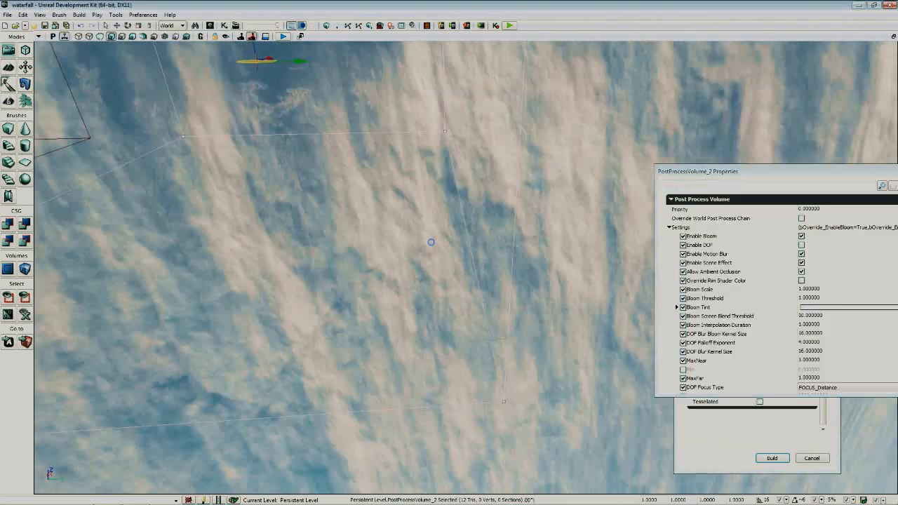
View the falls from inside the post process volume and enable its DOF setting
right_drag(431, 243, 354, 181)
right_drag(436, 42, 446, 83)
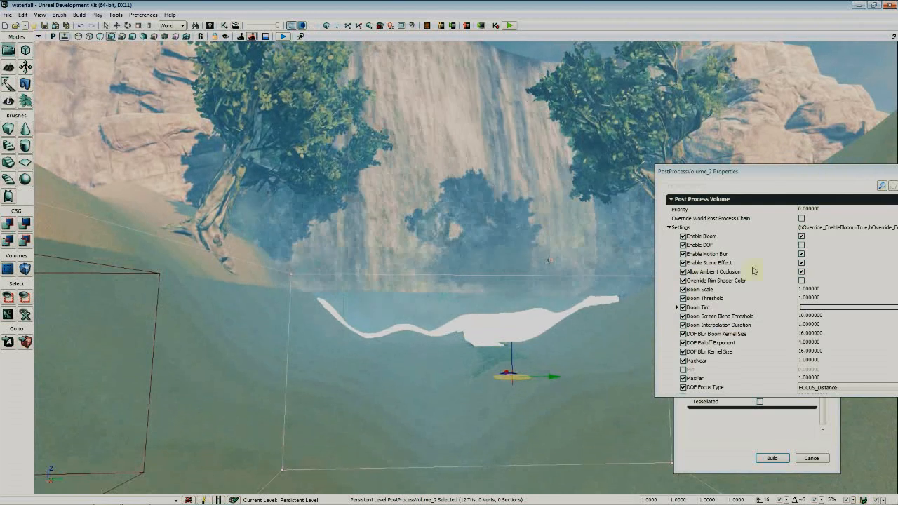
click(801, 245)
right_drag(571, 306, 571, 318)
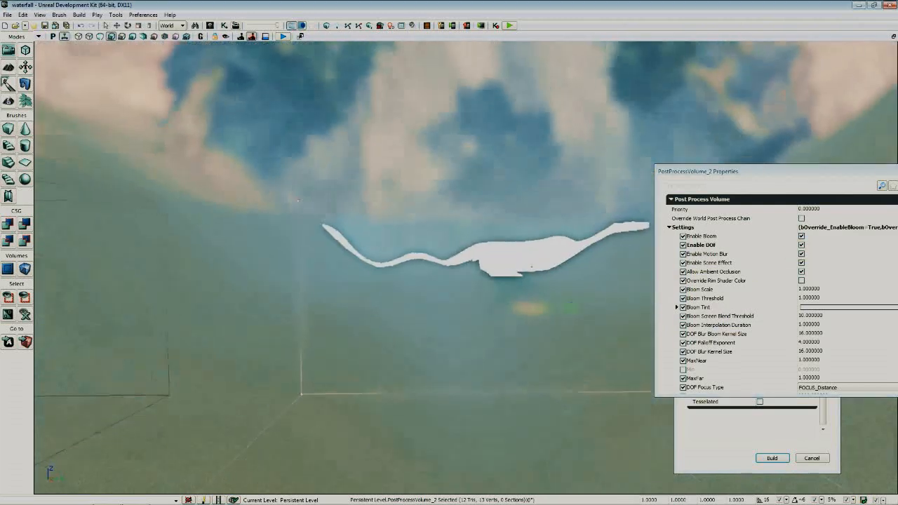
drag(571, 318, 571, 312)
right_drag(572, 315, 591, 293)
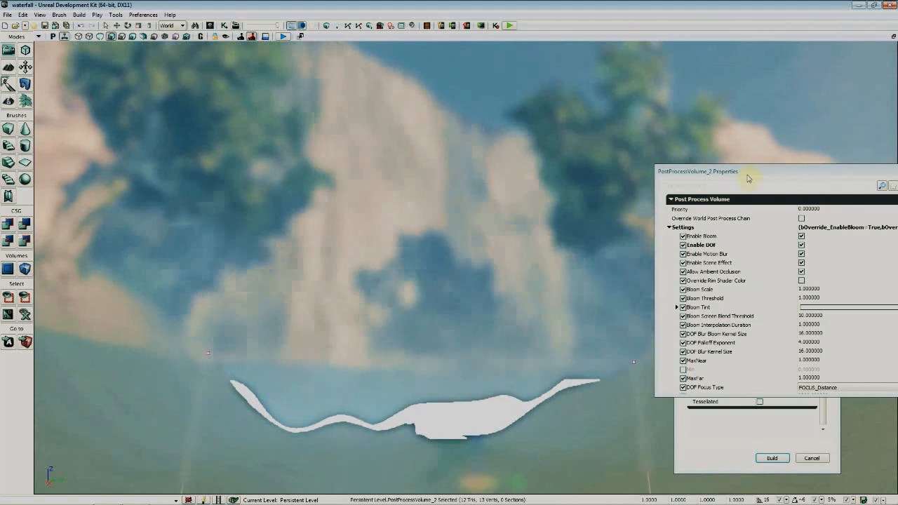
Expand Scene Mid Tones, Scene Shadows and Rim Shader Color in the volume's settings, and set Scene Interpolation Duration to 0
drag(744, 172, 677, 95)
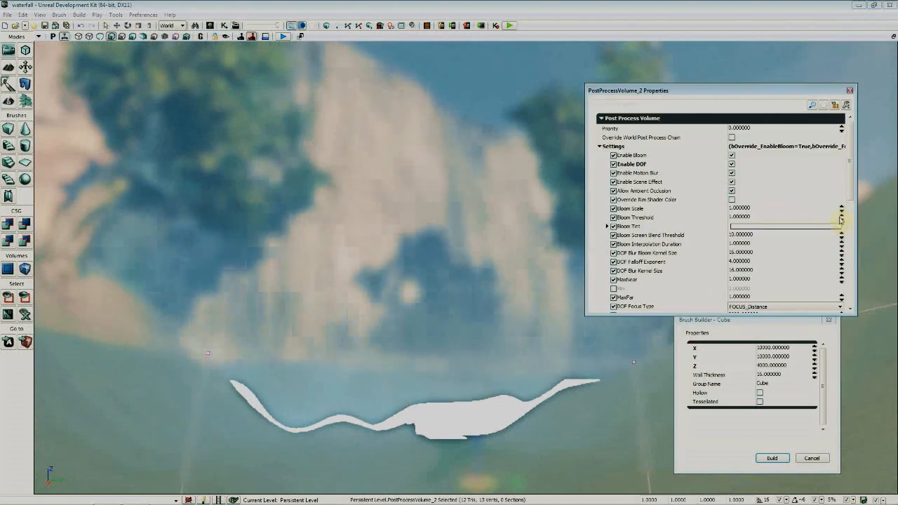
drag(852, 194, 868, 284)
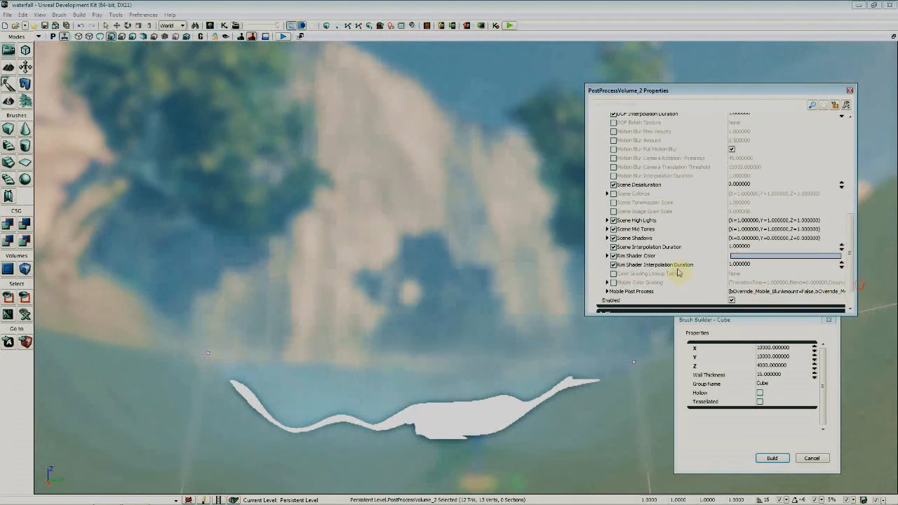
click(607, 230)
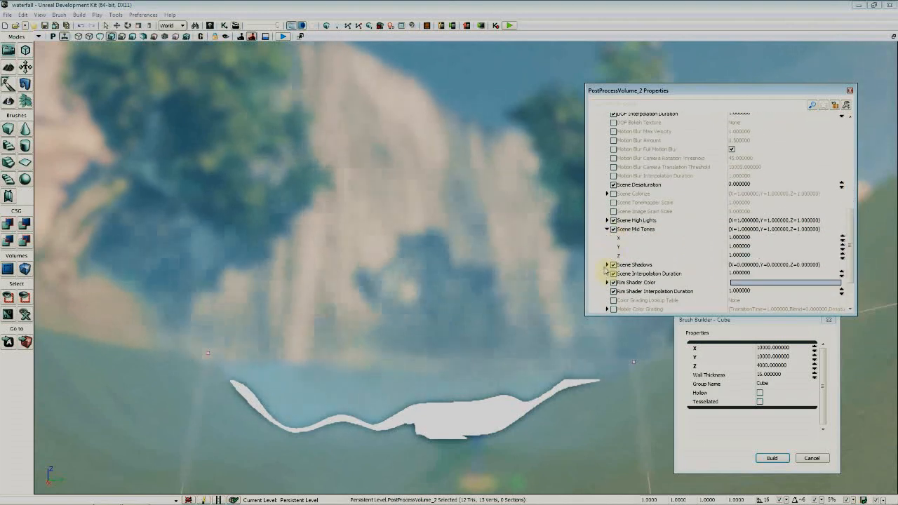
click(606, 265)
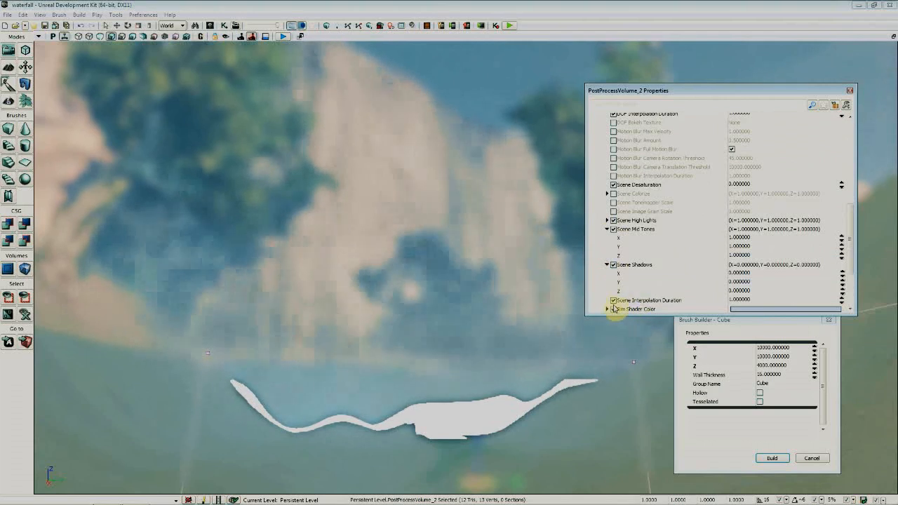
click(608, 309)
scroll(632, 295, down, 2)
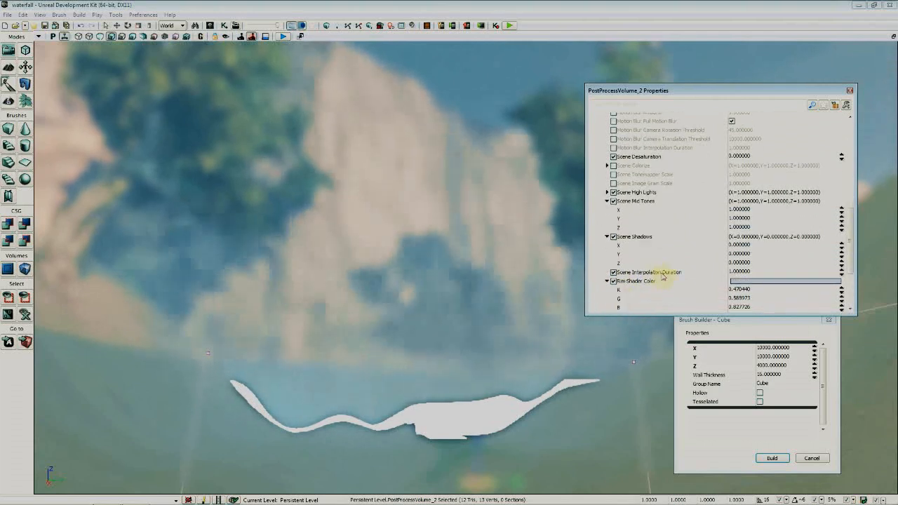
click(735, 270)
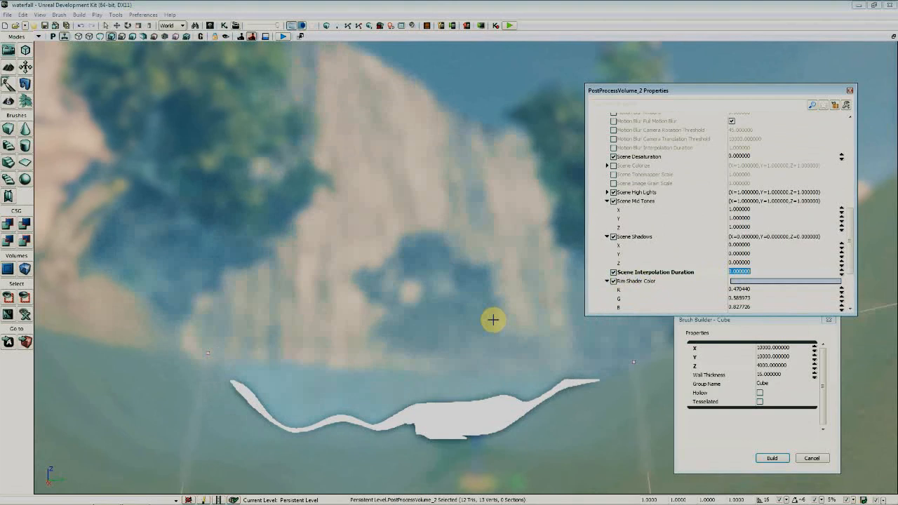
right_drag(493, 320, 469, 284)
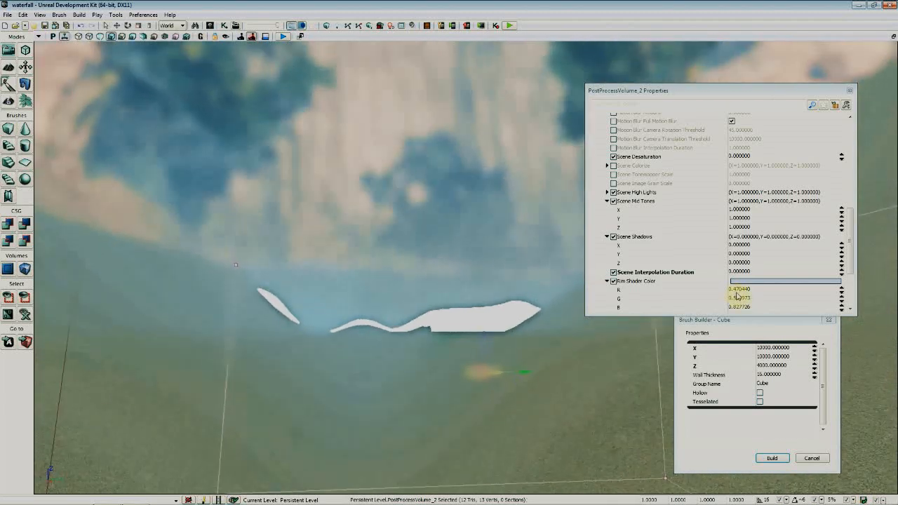
Set the volume's Rim Shader Color to R 0.2, G 0.5 and B 1
click(736, 290)
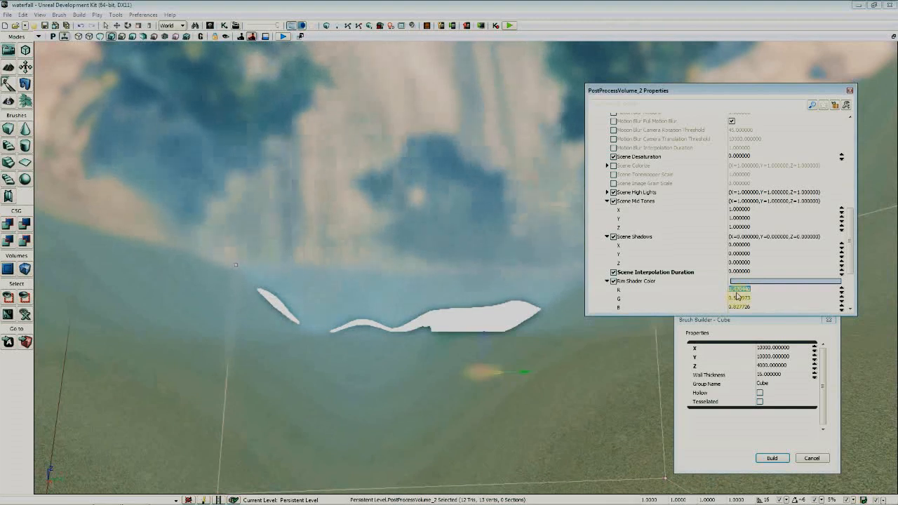
text(0.2)
key(Return)
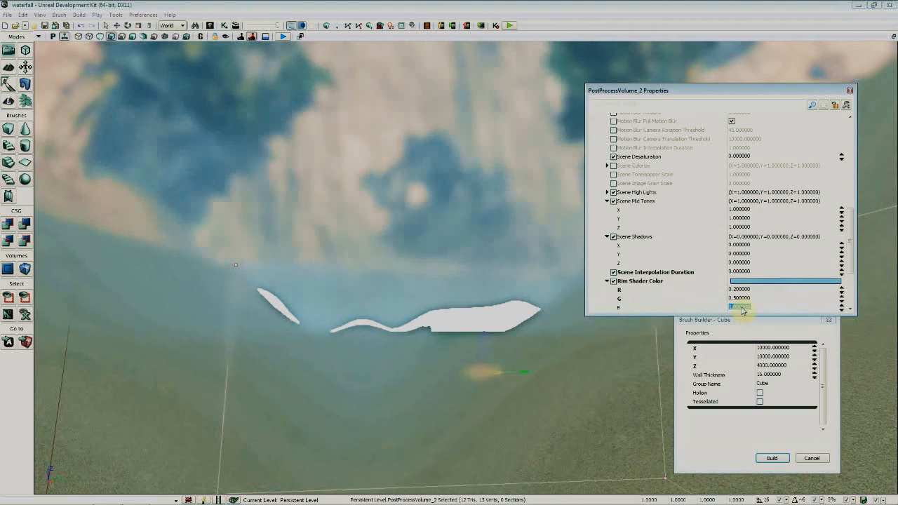
text(1)
key(Return)
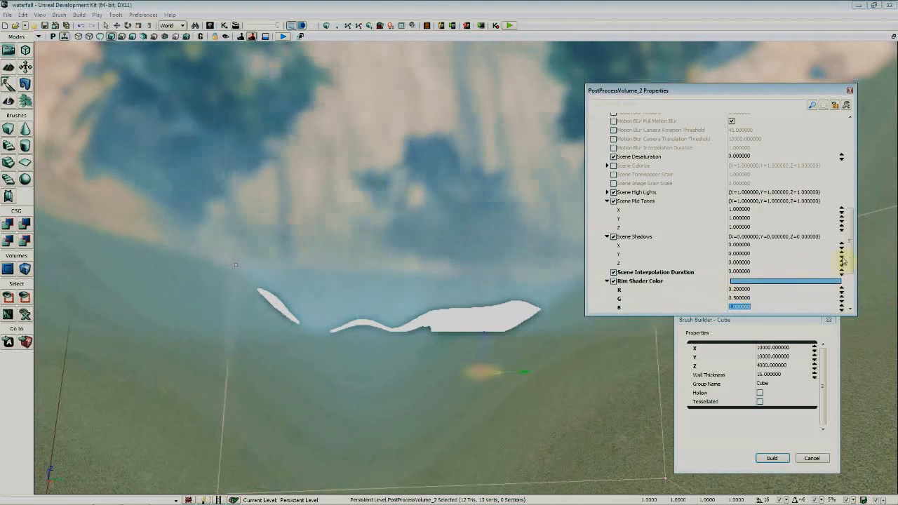
Try Scene Shadows values of X 2 and Y 1 for the post process volume
drag(850, 257, 849, 285)
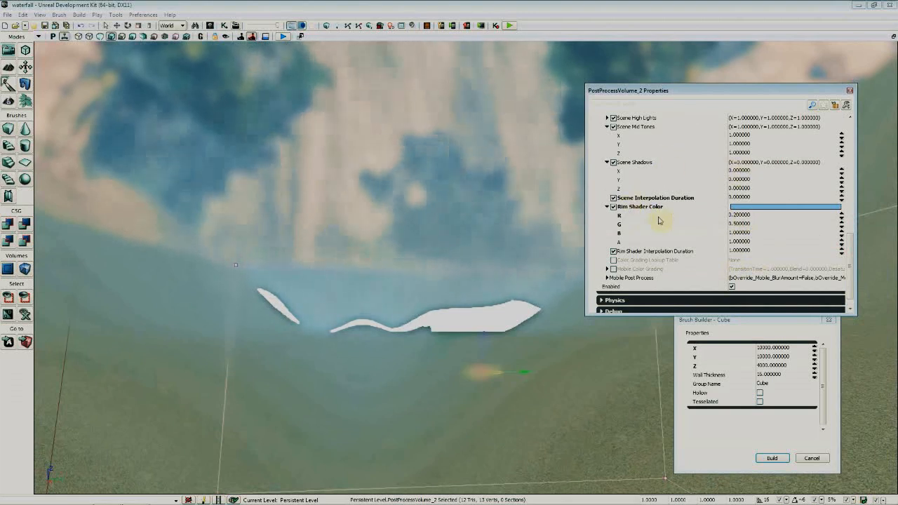
click(739, 171)
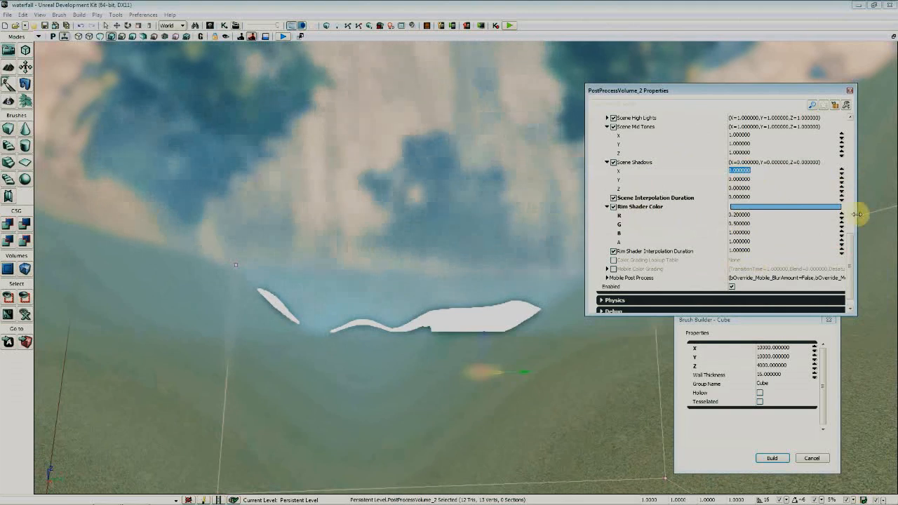
scroll(851, 250, up, 3)
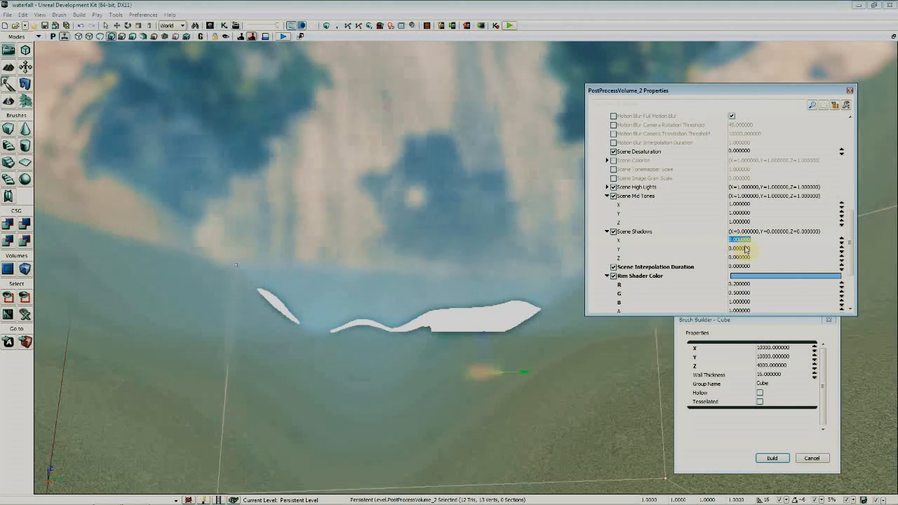
text(2)
click(741, 249)
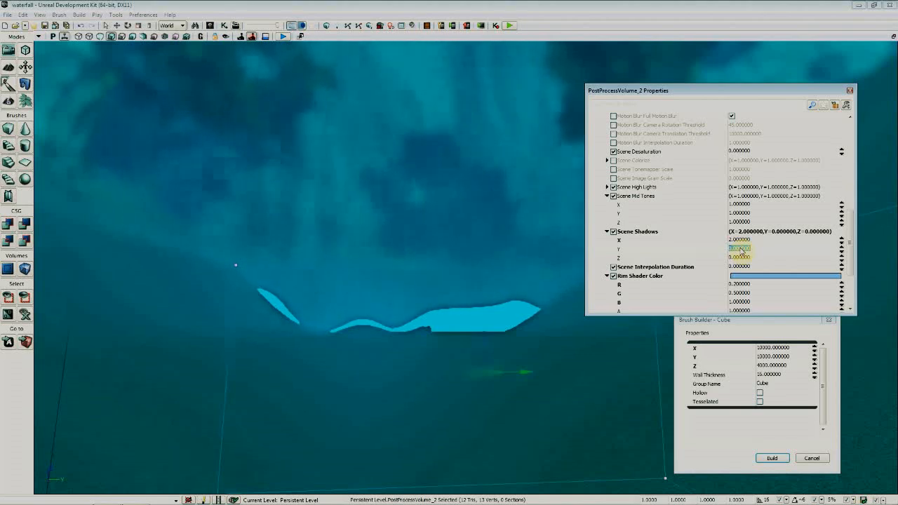
text(2)
click(740, 257)
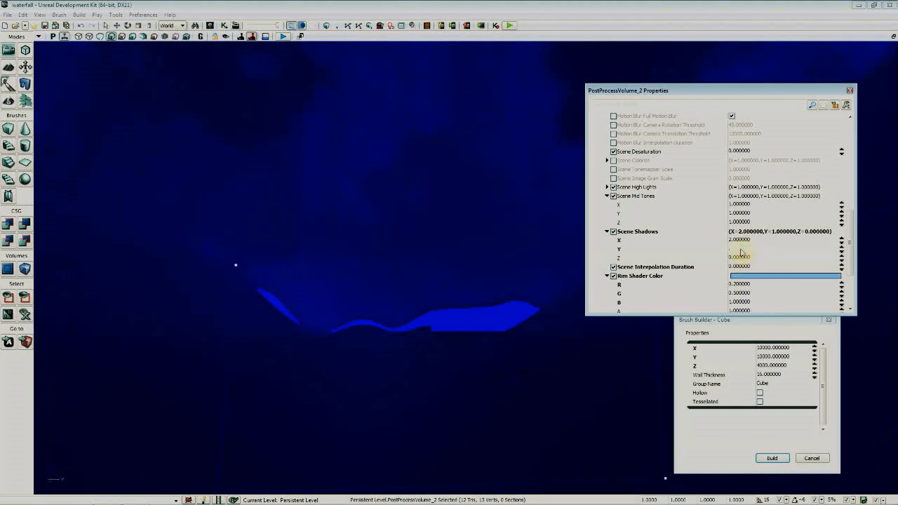
Set the post process volume's Scene Shadows Y to 0.5 and X to 0.1
click(740, 248)
text(.5)
click(739, 240)
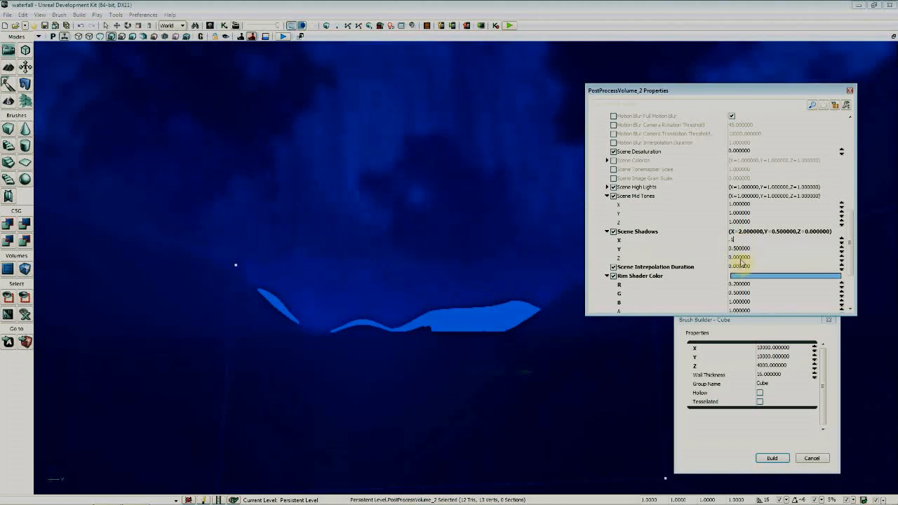
text(.1)
click(740, 265)
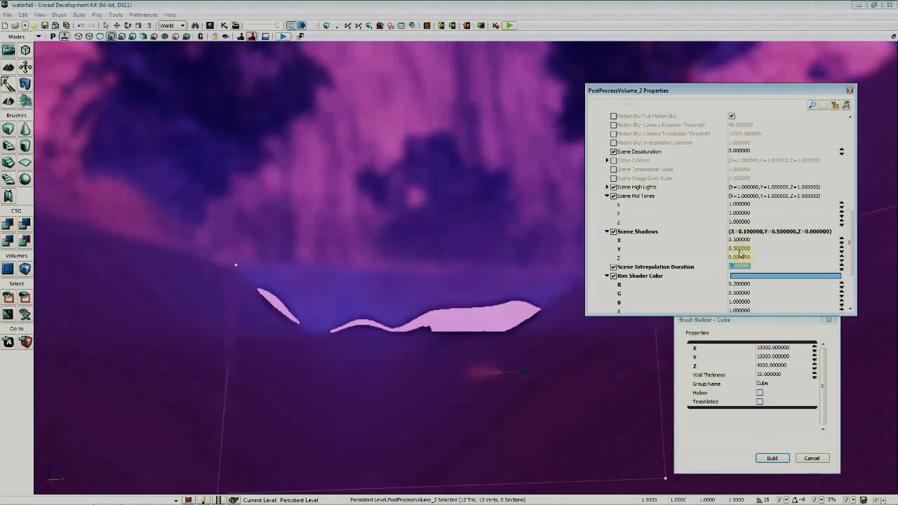
Set the volume's Scene Shadows Y to 0.1 and Z to 0.3
click(740, 249)
text(.1)
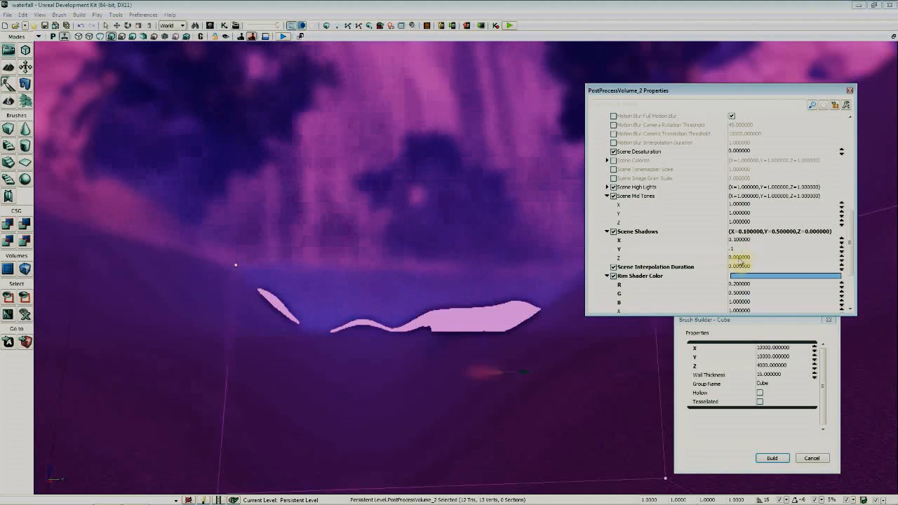
click(739, 257)
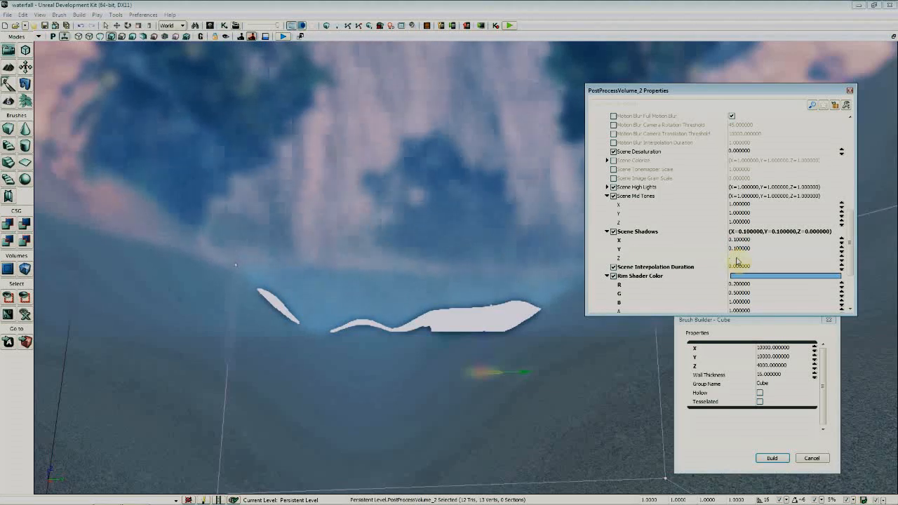
text(.3)
key(Return)
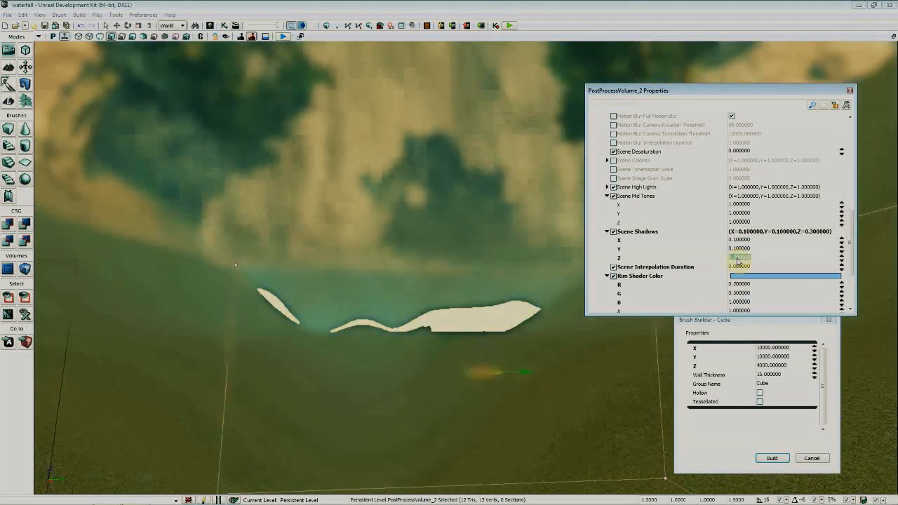
Try a Scene Shadows X value of 0.05, and return it to 0.1
click(740, 240)
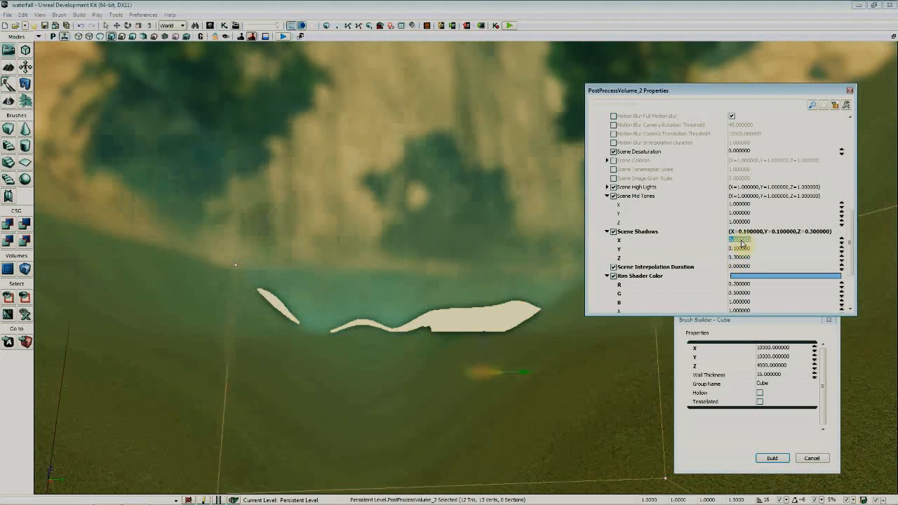
text(.05)
key(Return)
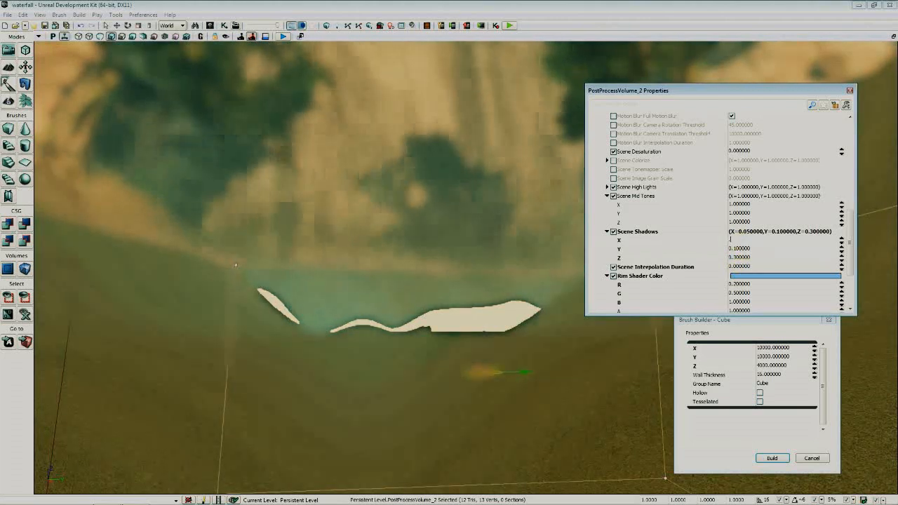
text(.1)
key(Return)
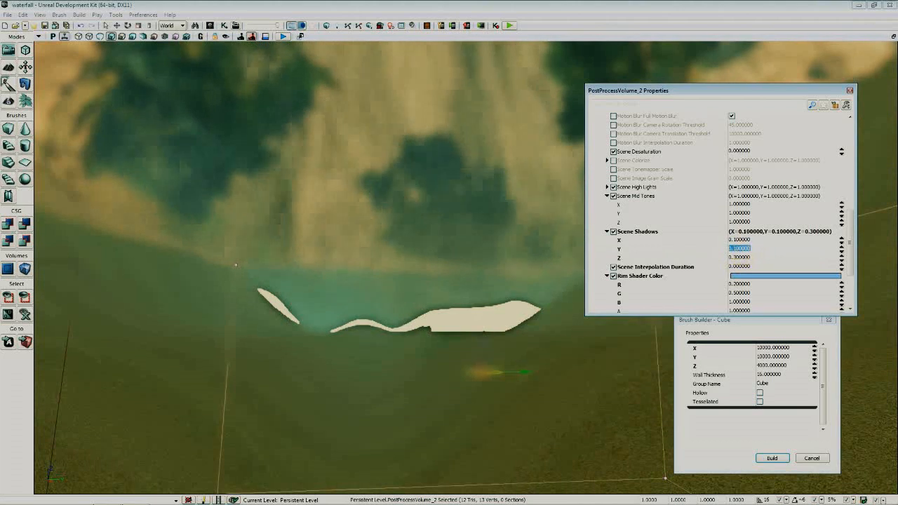
Set Scene Shadows Y to 0.05 and check the tint from inside the volume
click(740, 251)
text(.05)
key(Return)
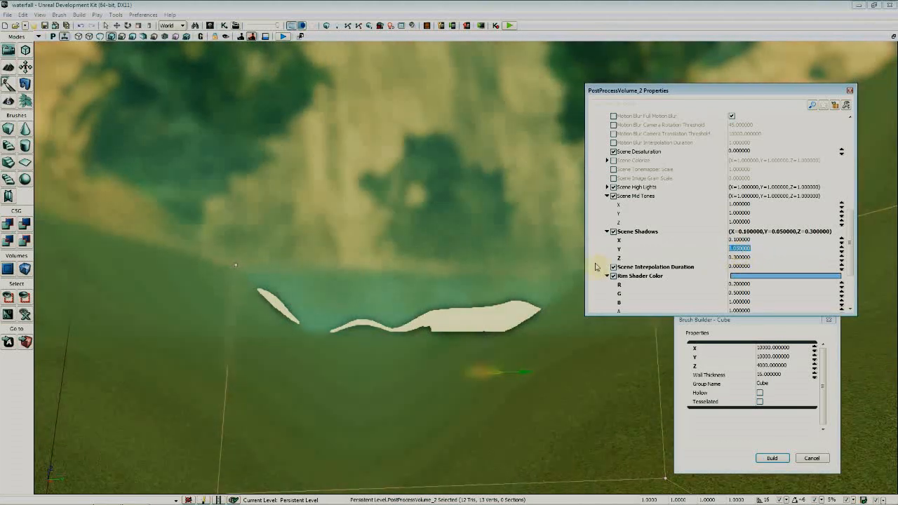
mouse_move(530, 283)
right_down()
mouse_move(421, 357)
mouse_move(530, 272)
right_up()
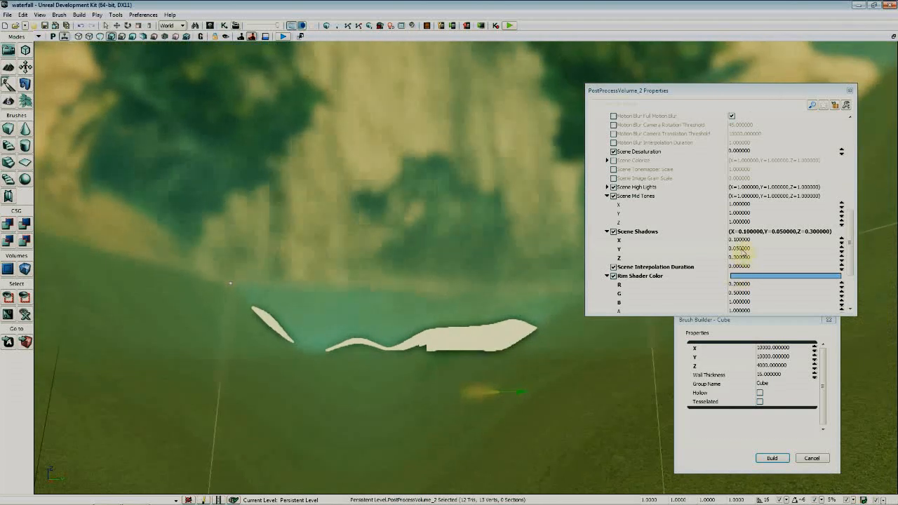
mouse_move(513, 398)
right_down()
mouse_move(507, 419)
mouse_move(512, 412)
right_up()
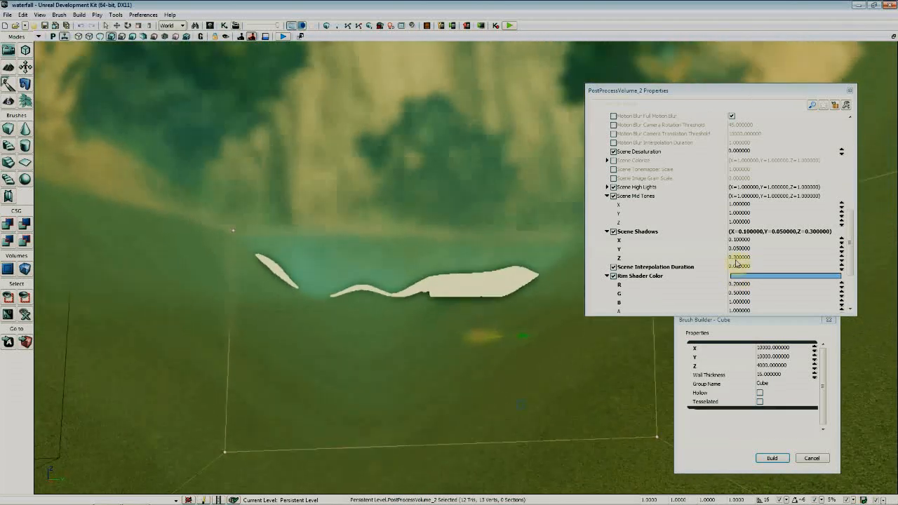
mouse_move(309, 502)
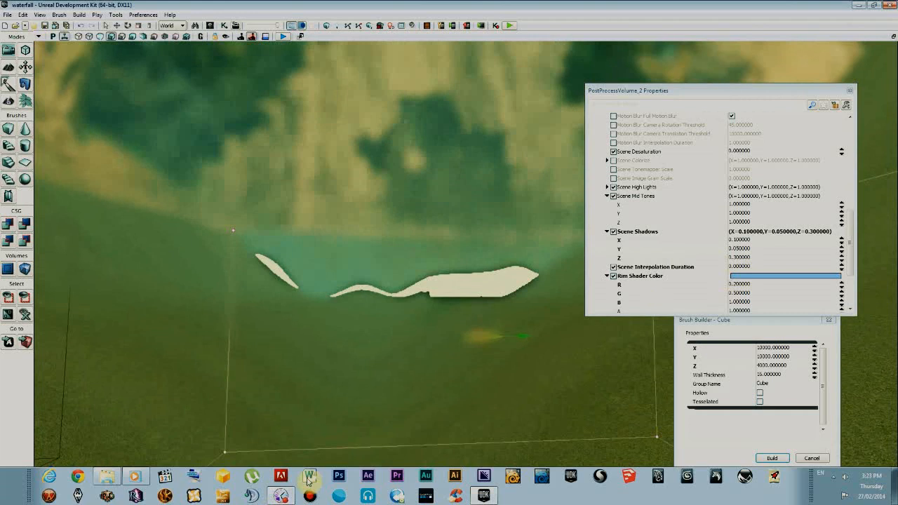
click(281, 495)
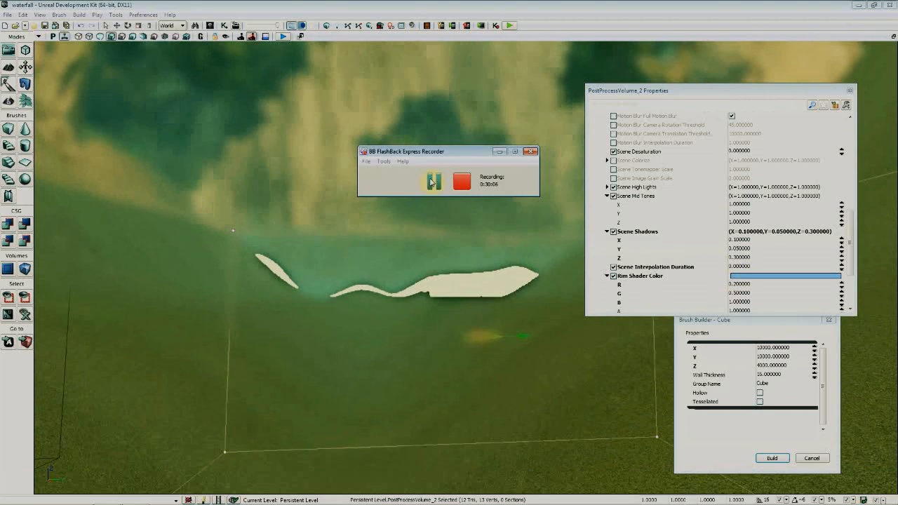
click(431, 182)
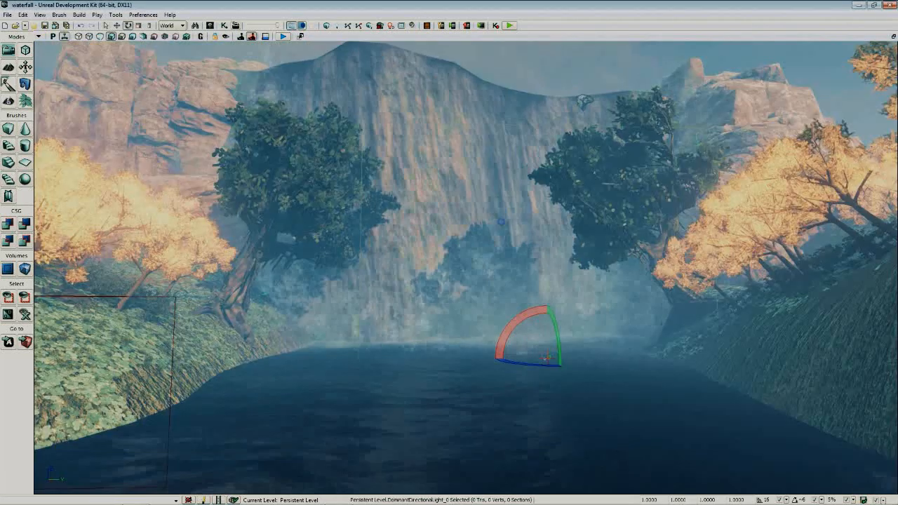
Examine the waterfall scene from above the river and from below the water surface
mouse_move(501, 221)
right_down()
mouse_move(484, 242)
mouse_move(463, 230)
mouse_move(499, 210)
right_up()
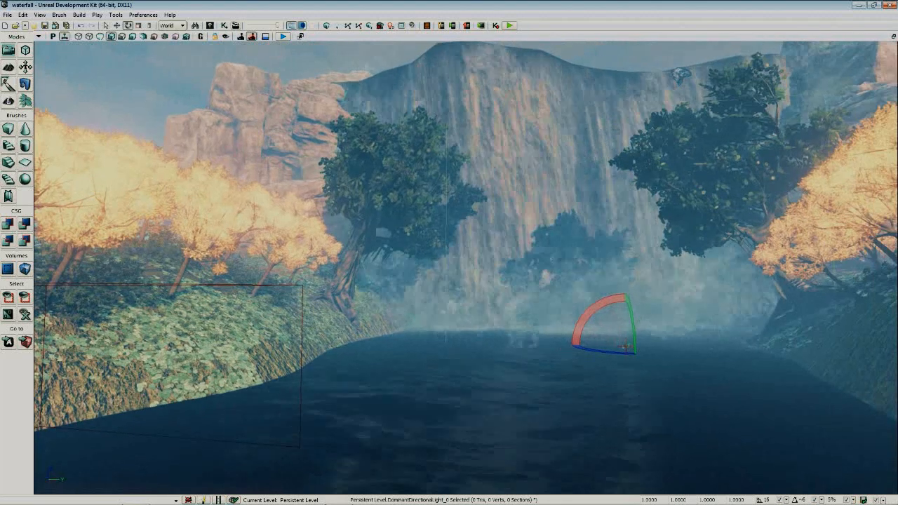
right_drag(473, 243, 500, 222)
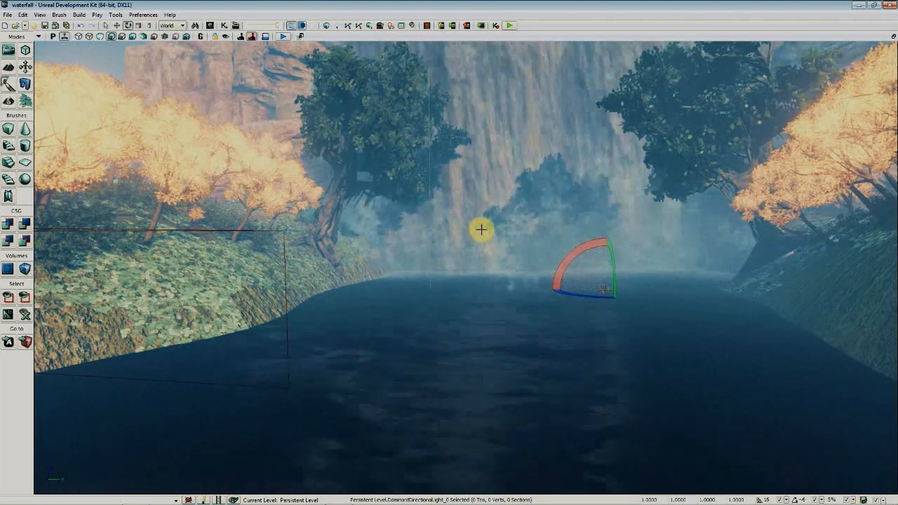
right_drag(431, 318, 431, 372)
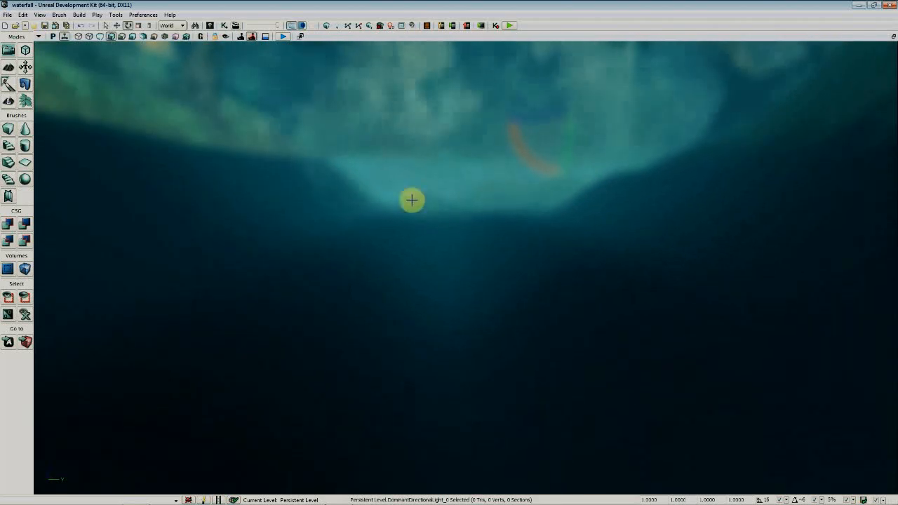
right_drag(528, 307, 509, 258)
right_drag(613, 153, 616, 140)
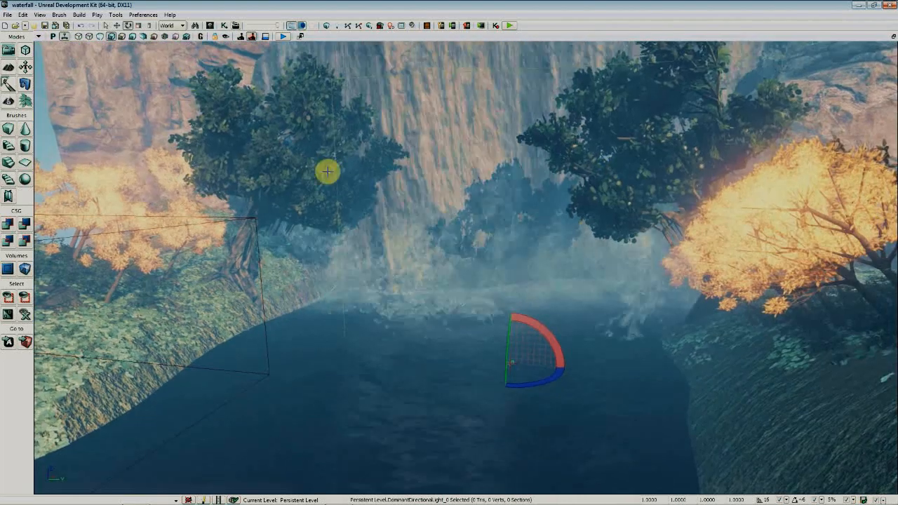
Open the Content Browser beside the view of the falls and clear its tree search
click(234, 26)
drag(323, 47, 710, 43)
right_drag(412, 208, 519, 204)
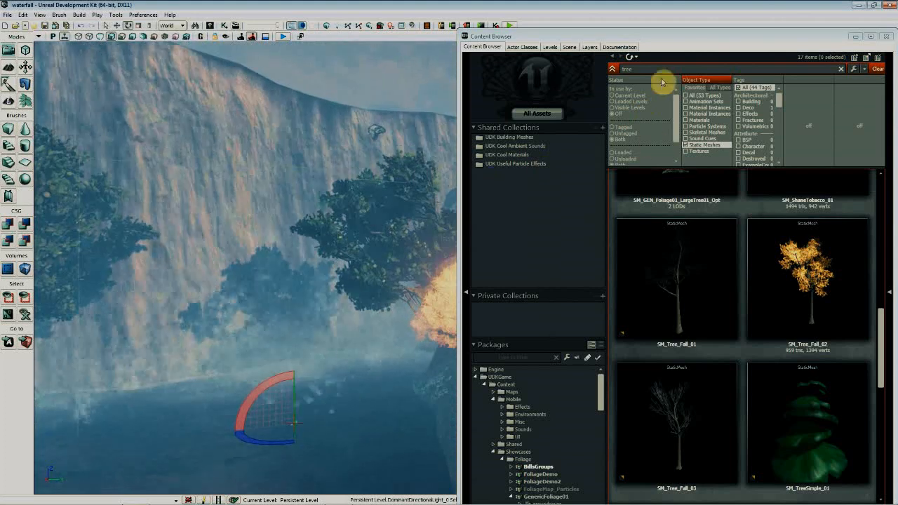
drag(649, 68, 598, 72)
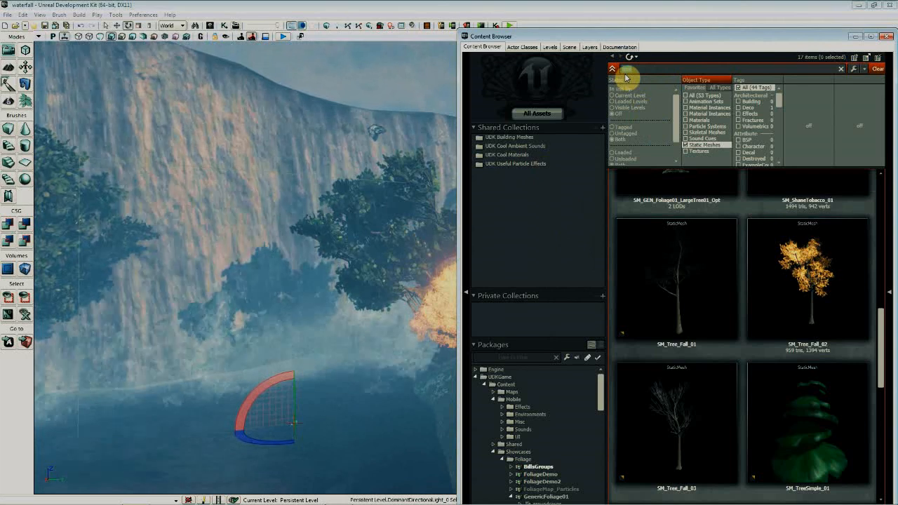
key(BackSpace)
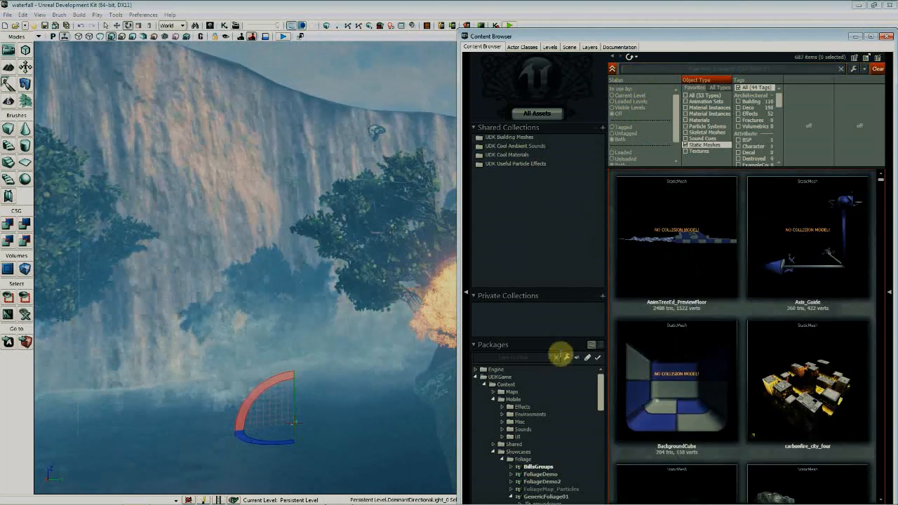
Show the contents of the MySounds package without the Static Meshes filter
drag(600, 393, 545, 455)
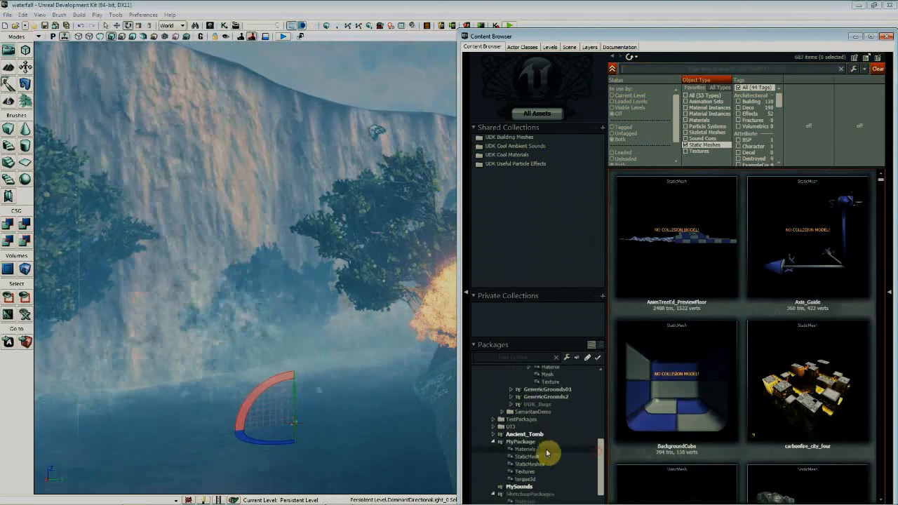
click(521, 486)
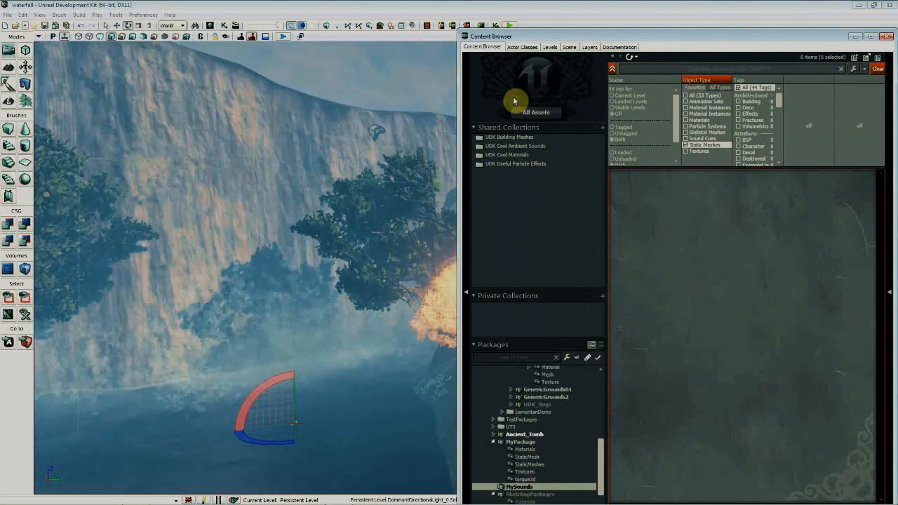
click(531, 110)
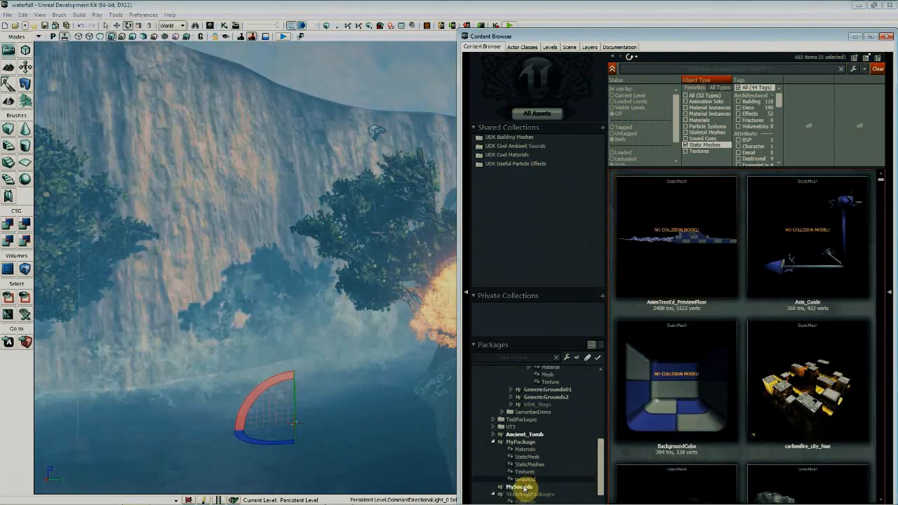
click(524, 487)
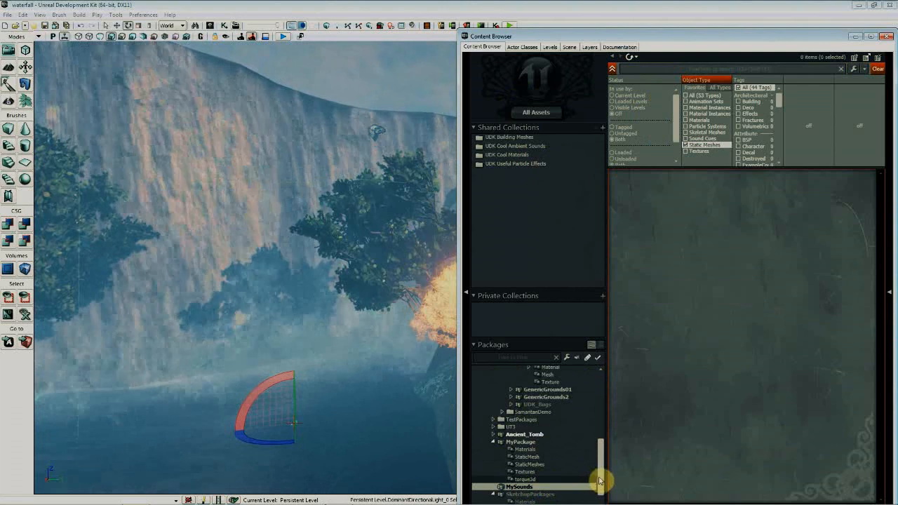
drag(600, 477, 602, 500)
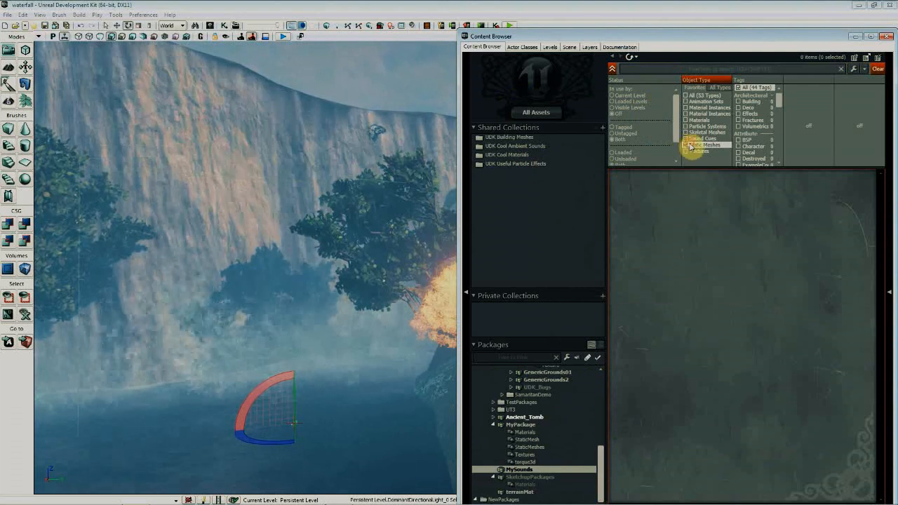
click(688, 145)
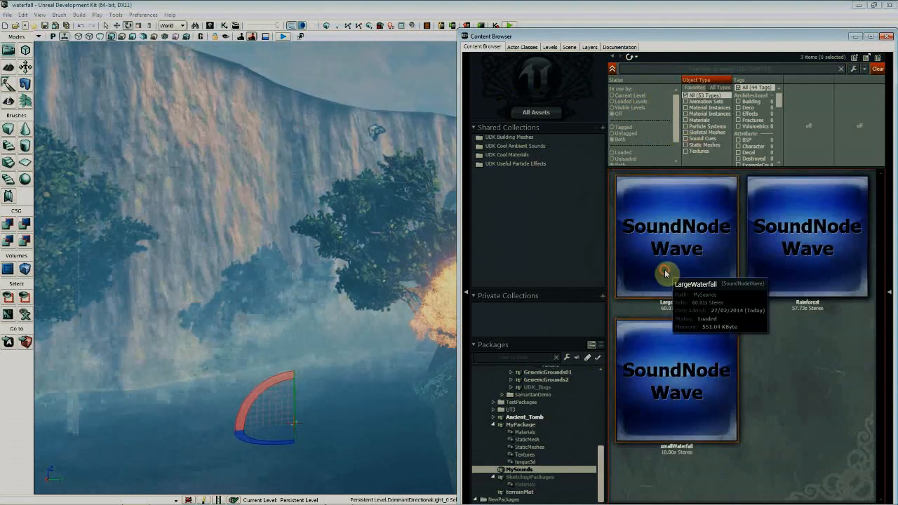
Add an AmbientSoundSimple actor using the LargeWaterfall sound at the foot of the waterfall
click(665, 272)
mouse_move(665, 273)
mouse_down()
mouse_move(238, 423)
mouse_move(257, 417)
mouse_up()
drag(654, 264, 127, 402)
right_click(198, 393)
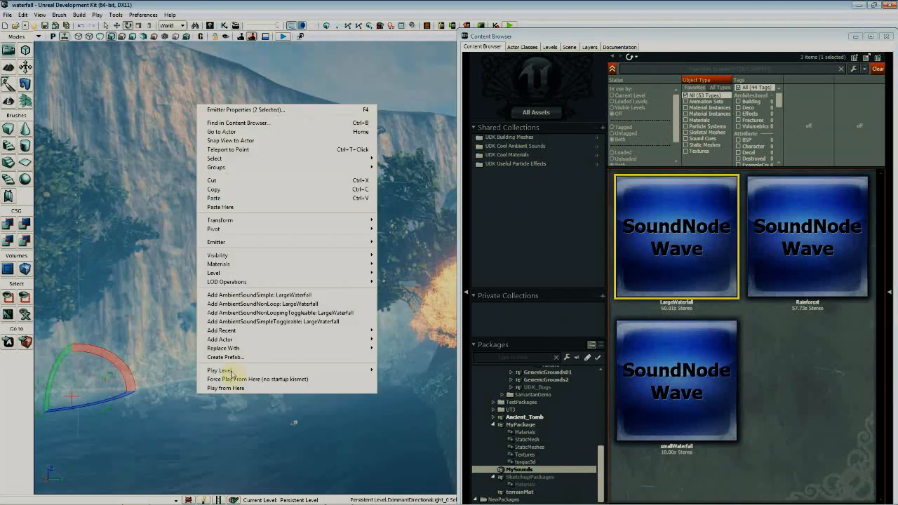
click(283, 298)
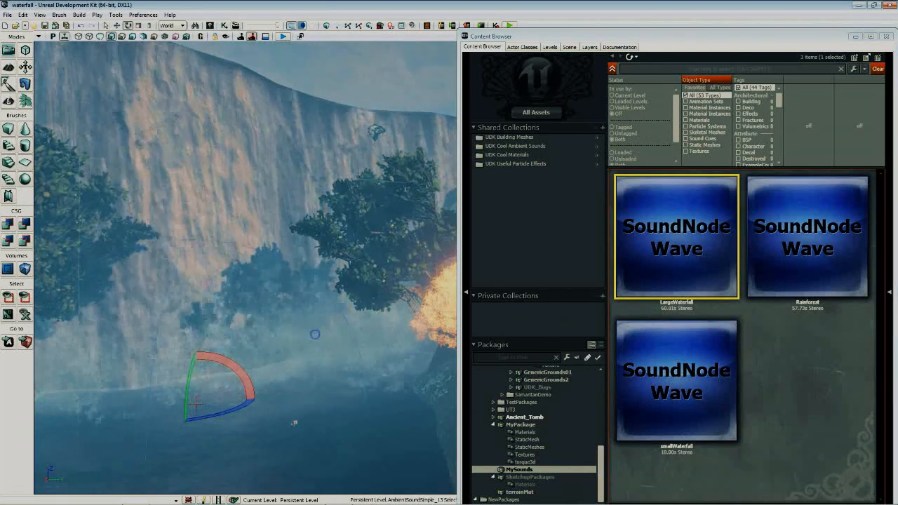
Close the Content Browser and open the properties of the new waterfall ambient sound
right_drag(315, 335, 479, 220)
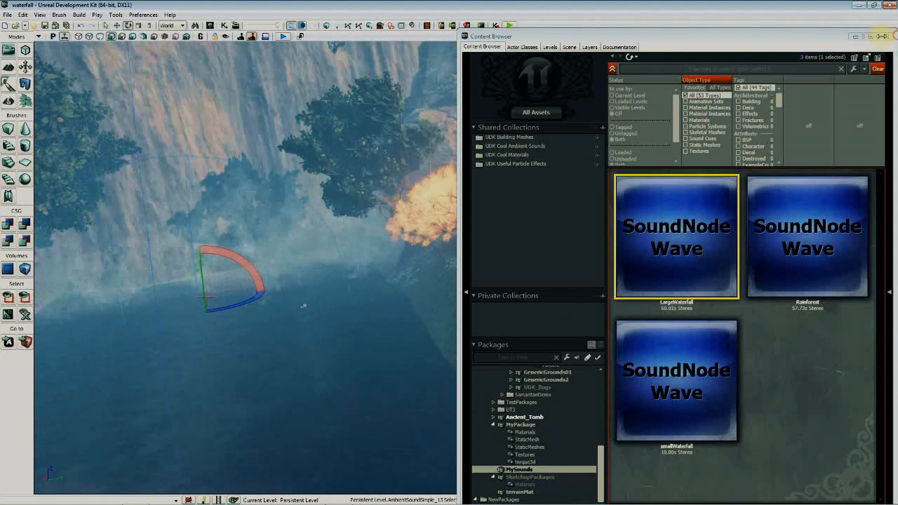
click(835, 61)
click(884, 38)
drag(367, 191, 348, 203)
key(F4)
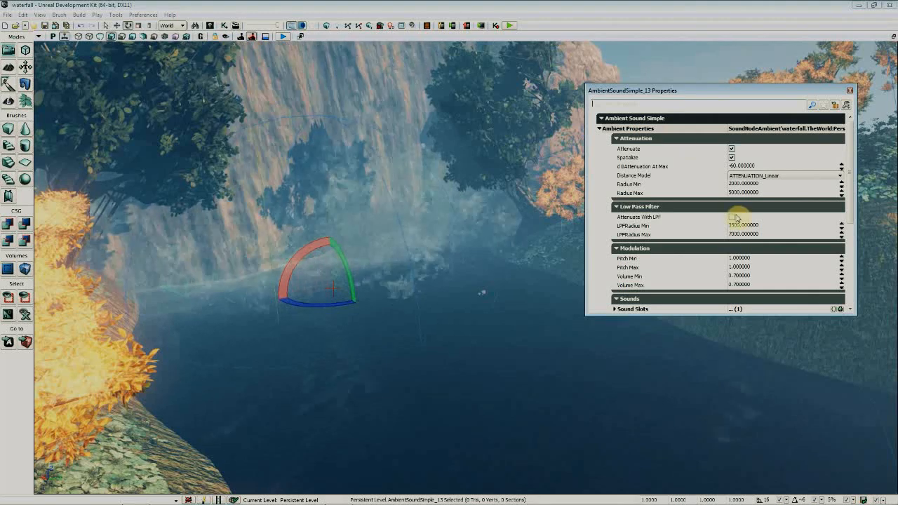
Set the waterfall sound's attenuation Radius Min to 1000 and Radius Max to 7000
mouse_move(477, 269)
right_down()
mouse_move(466, 280)
mouse_move(488, 253)
right_up()
key(s)
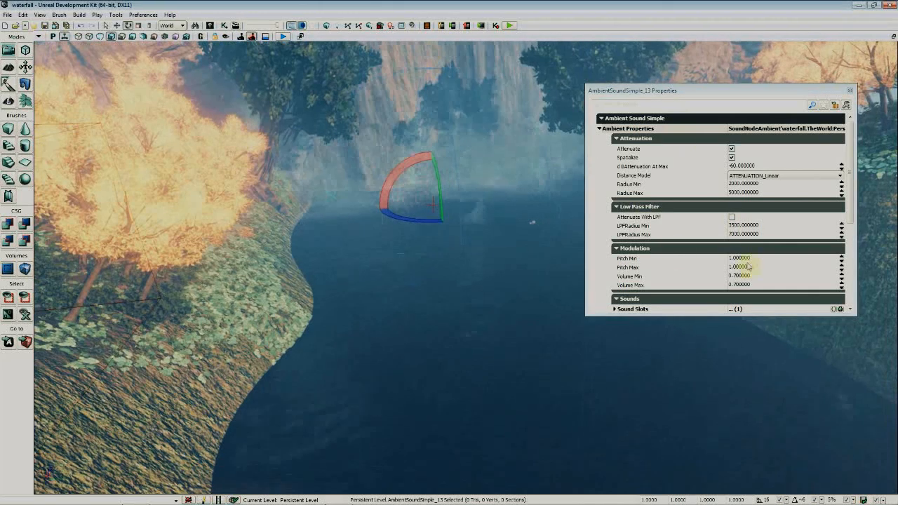
click(739, 184)
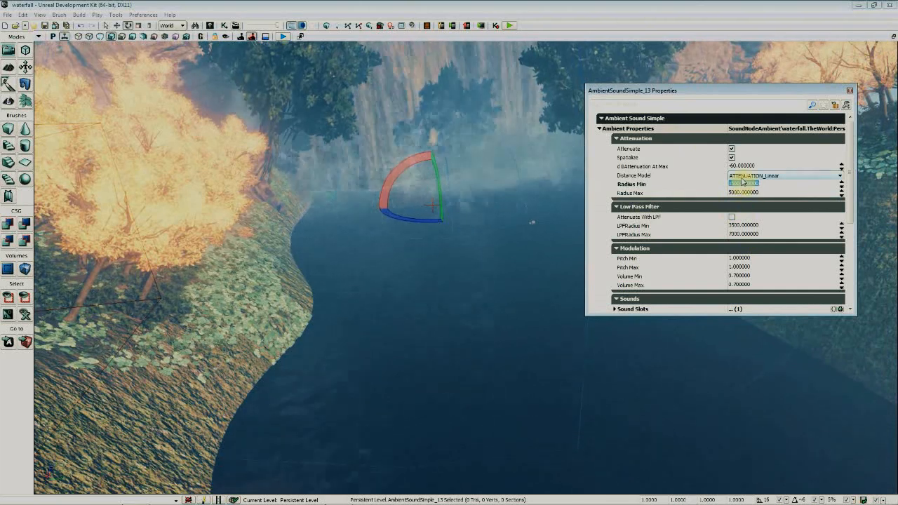
text(10)
key(Return)
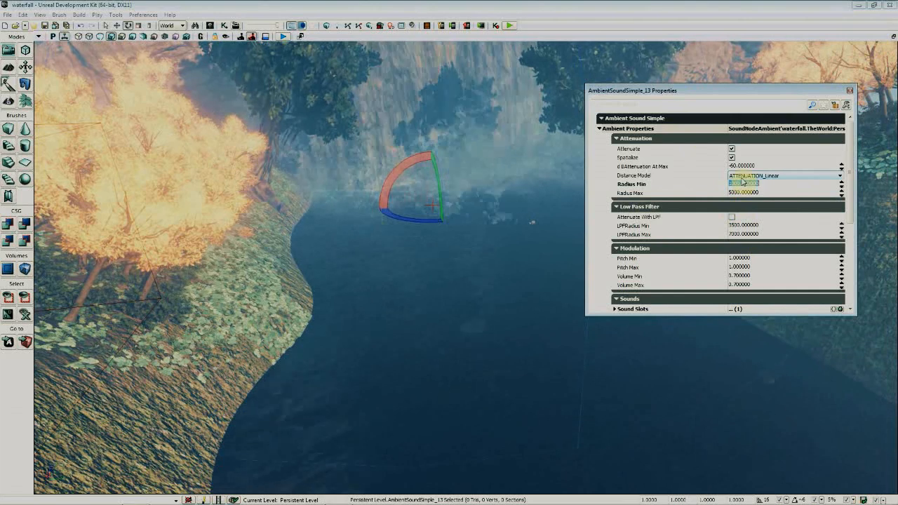
click(751, 193)
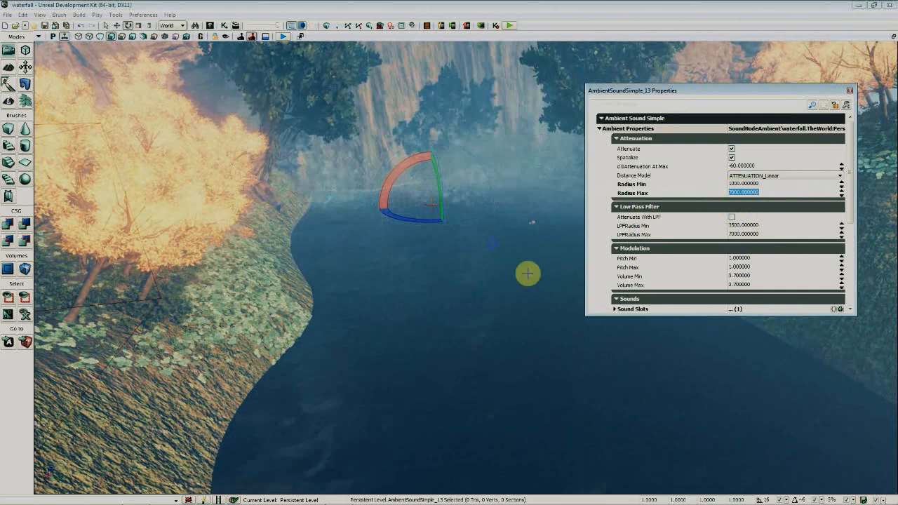
Set the waterfall sound's attenuation Radius Max to 8000 and close its properties
mouse_move(527, 272)
right_down()
mouse_move(617, 280)
mouse_move(688, 267)
mouse_move(534, 272)
right_up()
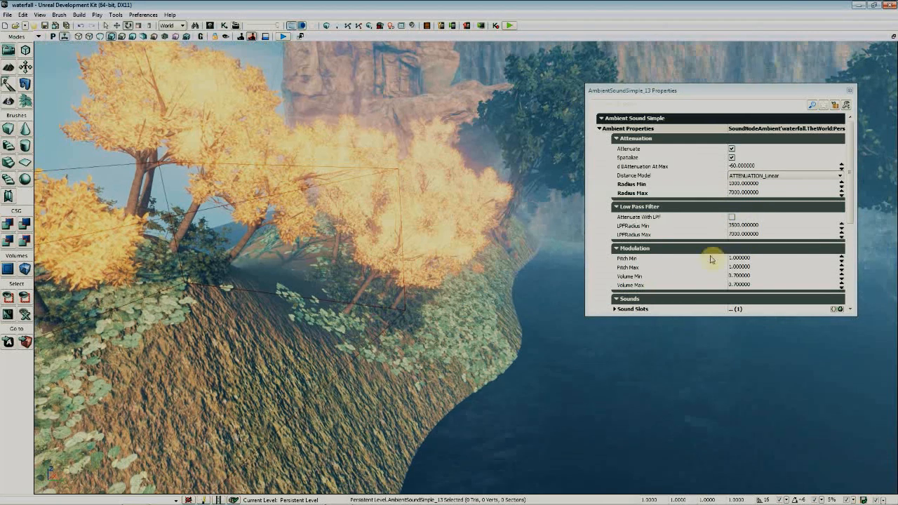
drag(728, 193, 737, 194)
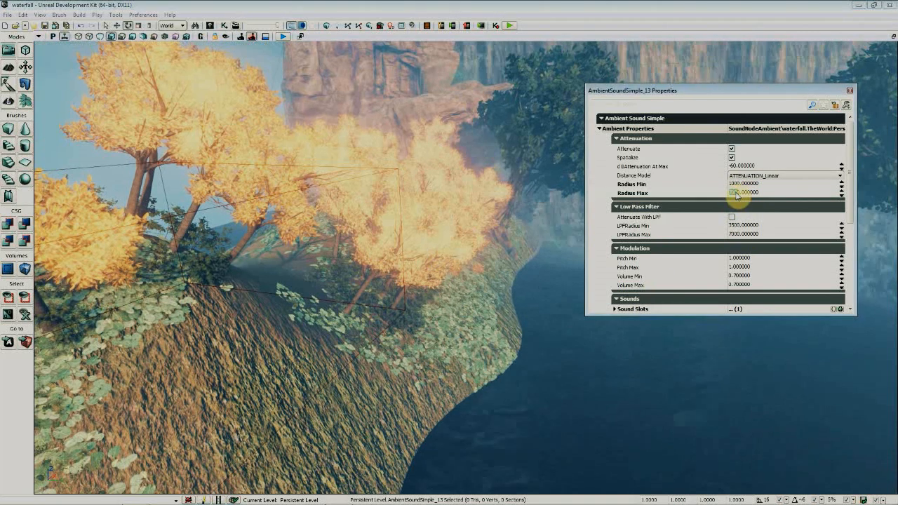
text(800)
double_click(742, 192)
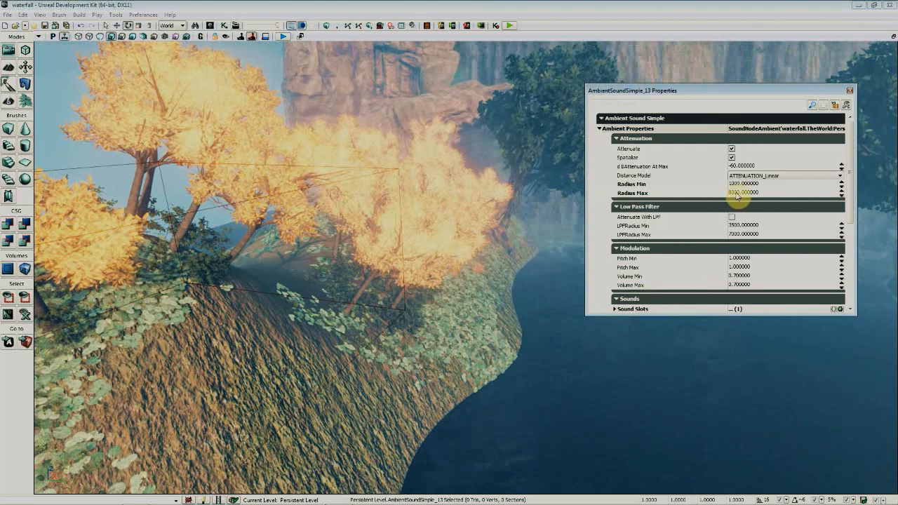
click(850, 91)
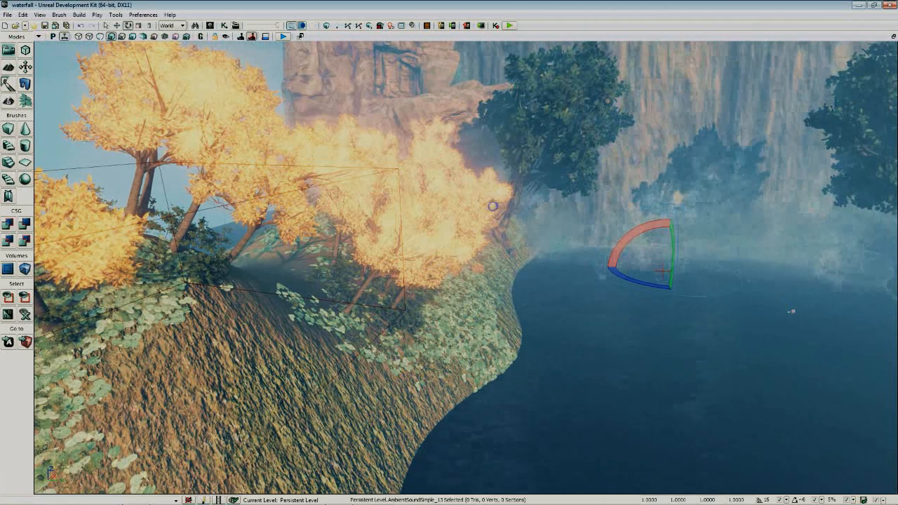
Play-test the level from a view facing the waterfall to check the ambient sounds and underwater look, and exit the preview
mouse_move(494, 204)
right_down()
mouse_move(502, 184)
mouse_move(499, 203)
right_up()
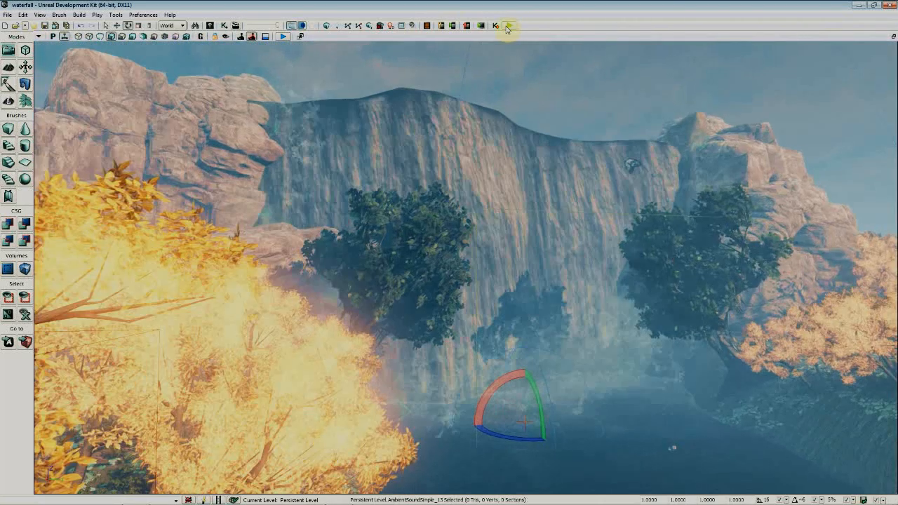
click(507, 26)
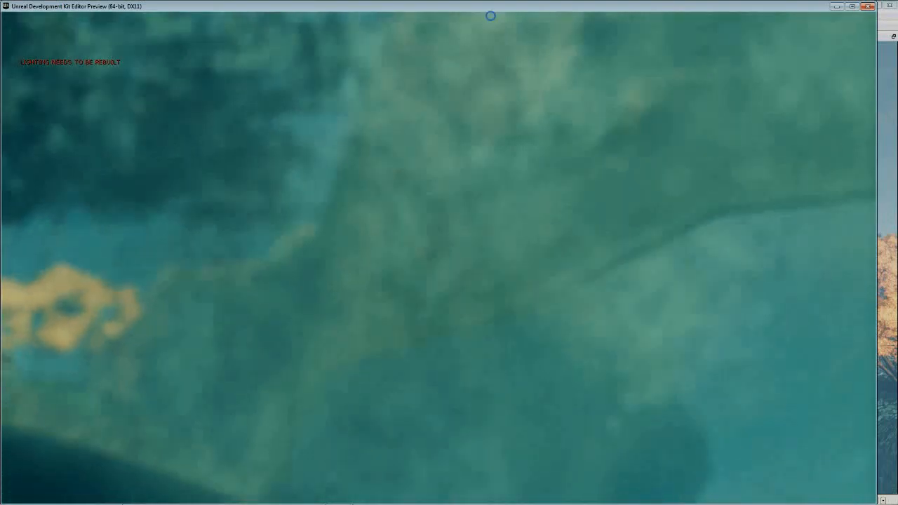
key(Escape)
right_drag(414, 195, 479, 275)
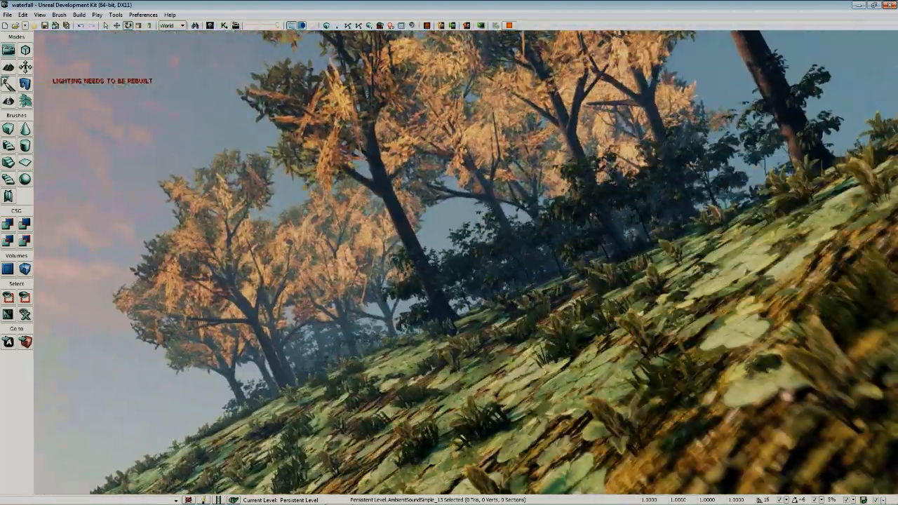
Examine the finished waterfall scene from above the river, beneath the water surface and up towards the waterfall's crest
right_drag(466, 262, 256, 281)
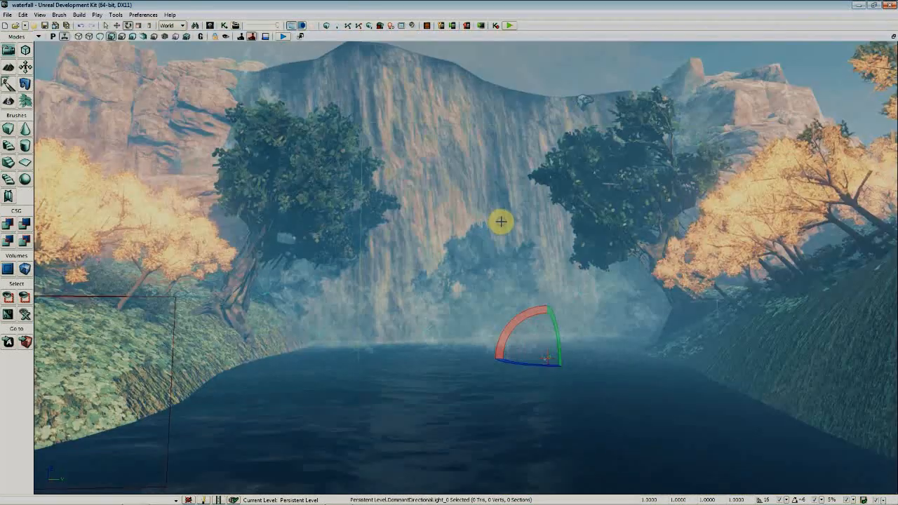
mouse_move(501, 222)
right_down()
mouse_move(435, 270)
mouse_move(406, 249)
mouse_move(437, 224)
mouse_move(512, 218)
mouse_move(521, 278)
right_up()
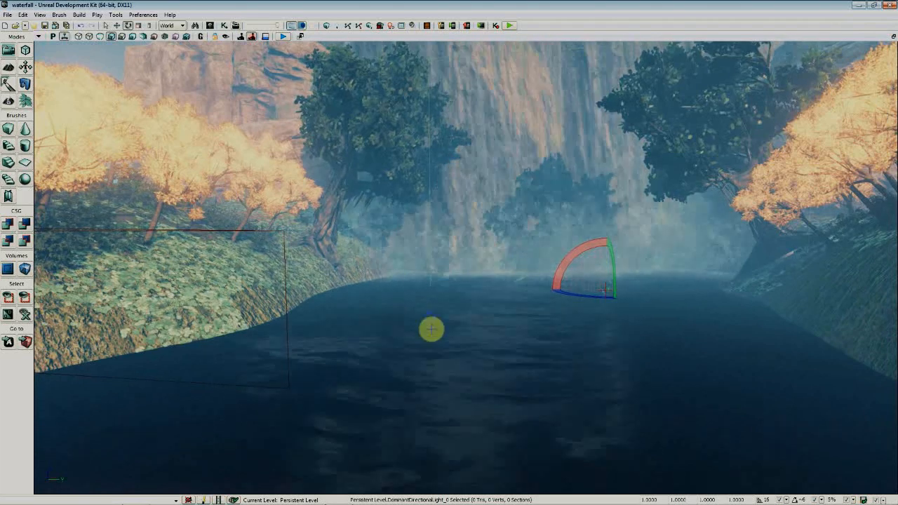
mouse_move(432, 329)
right_down()
mouse_move(452, 394)
mouse_move(418, 379)
mouse_move(367, 328)
mouse_move(417, 289)
mouse_move(450, 285)
mouse_move(449, 412)
mouse_move(437, 344)
right_up()
key(w)
right_drag(464, 256, 470, 280)
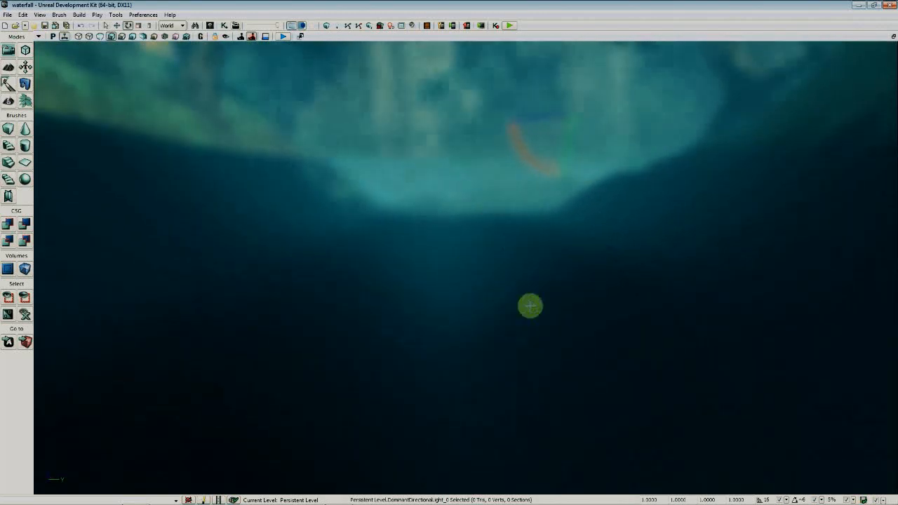
right_drag(530, 306, 530, 344)
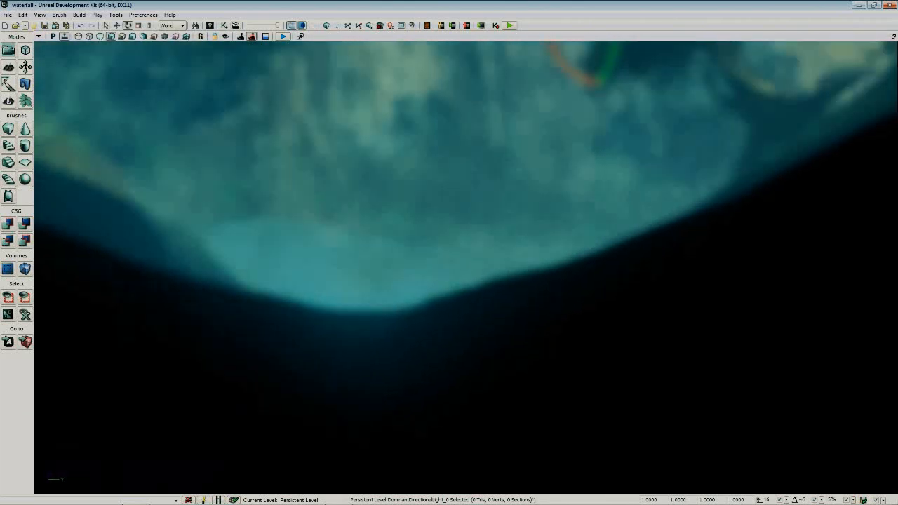
mouse_move(497, 333)
right_down()
mouse_move(547, 337)
mouse_move(498, 333)
mouse_move(497, 323)
right_up()
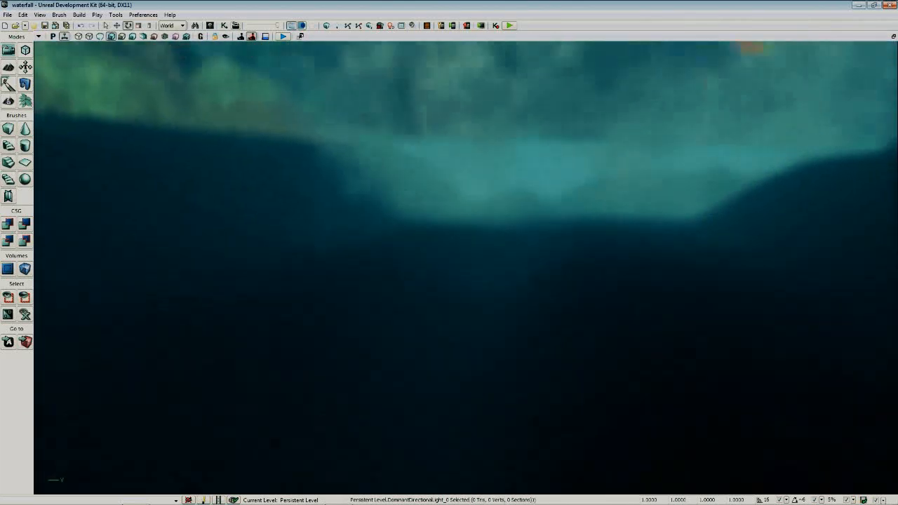
mouse_move(497, 323)
middle_down()
mouse_move(505, 246)
mouse_move(506, 323)
middle_up()
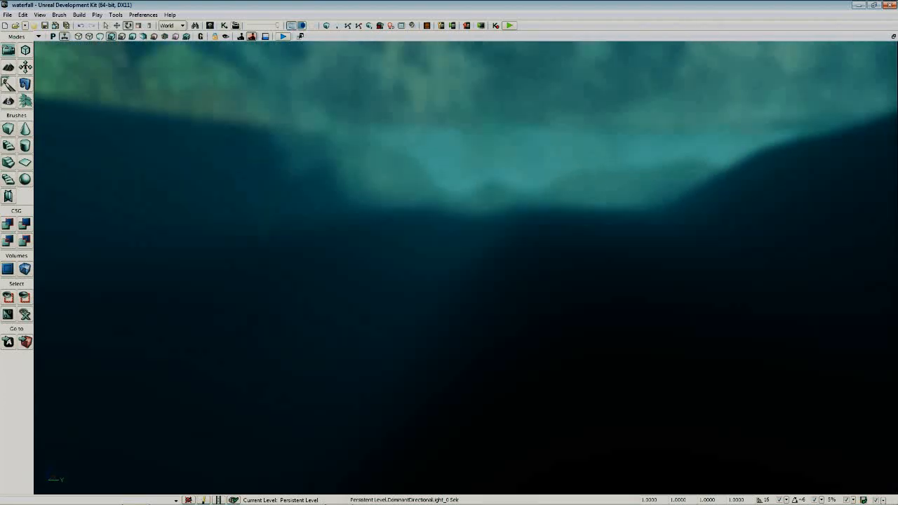
right_drag(506, 323, 507, 235)
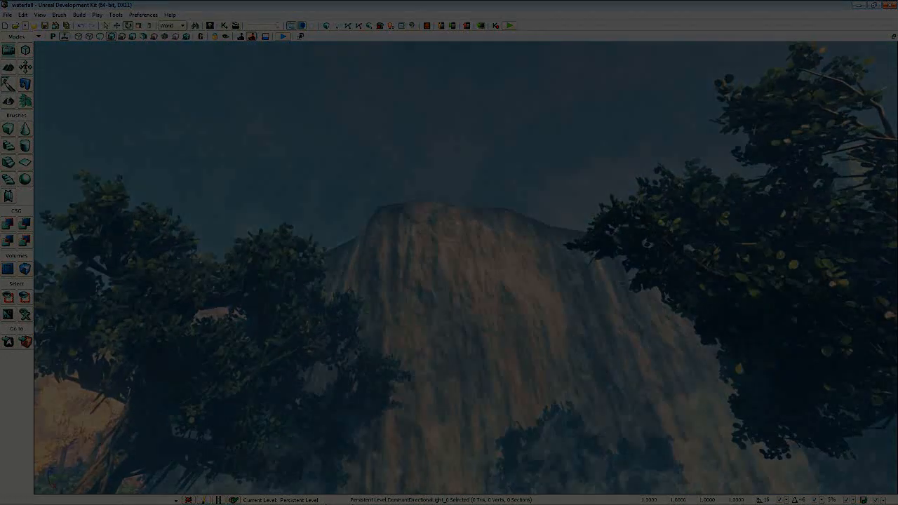